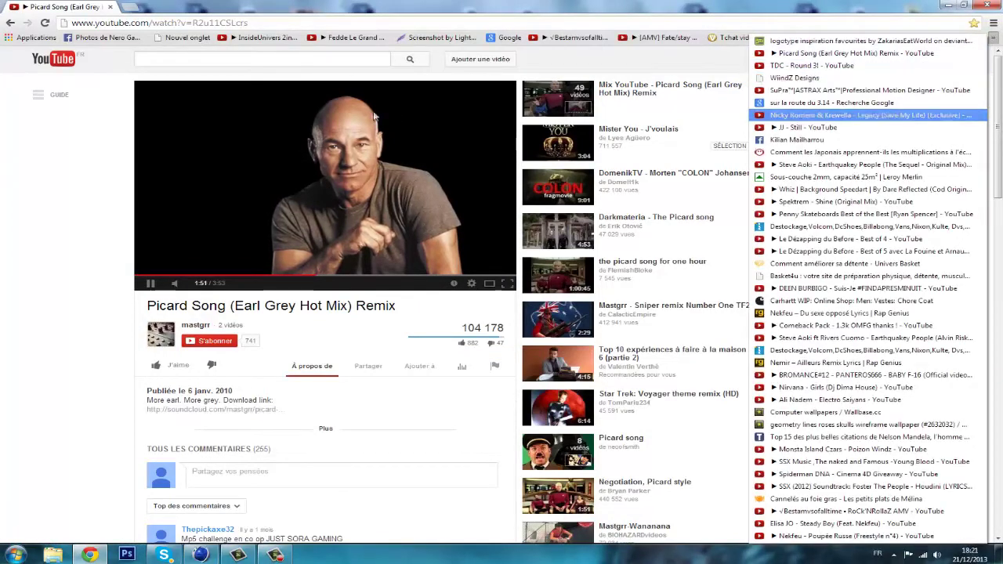
Search YouTube for imwiindz and open the ART WiindZ channel from the results
click(361, 59)
click(361, 60)
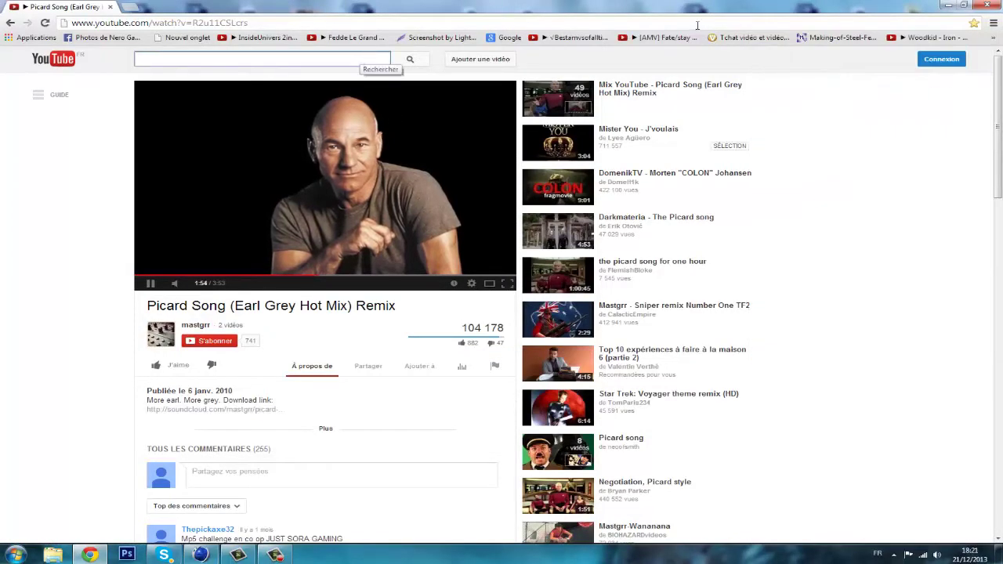
key(BackSpace)
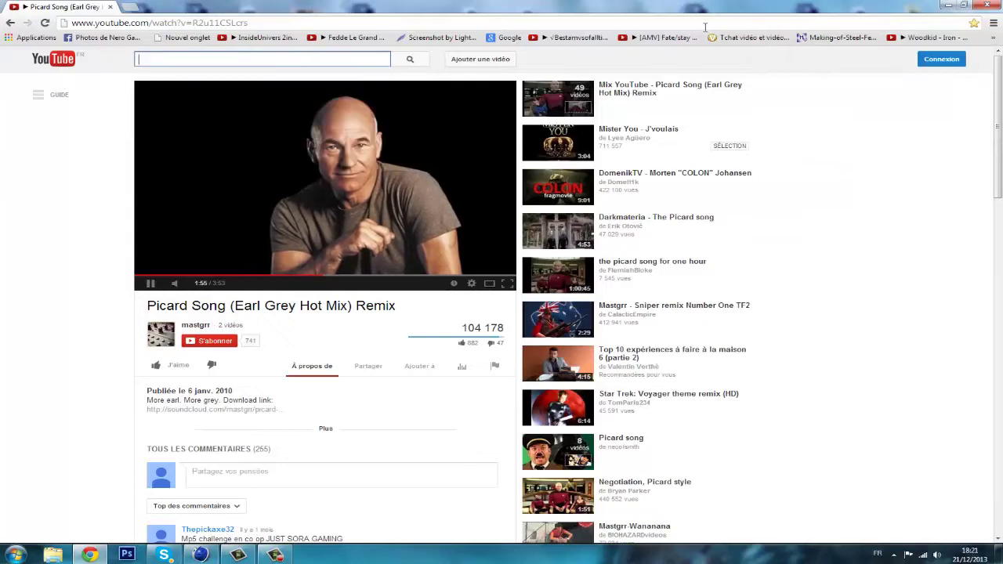
text(imwiindz)
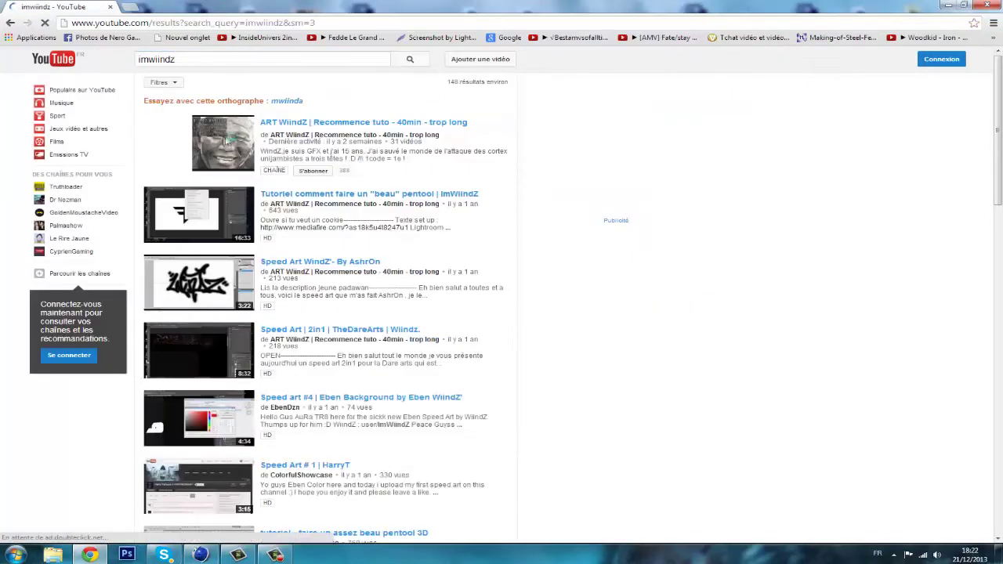
click(223, 141)
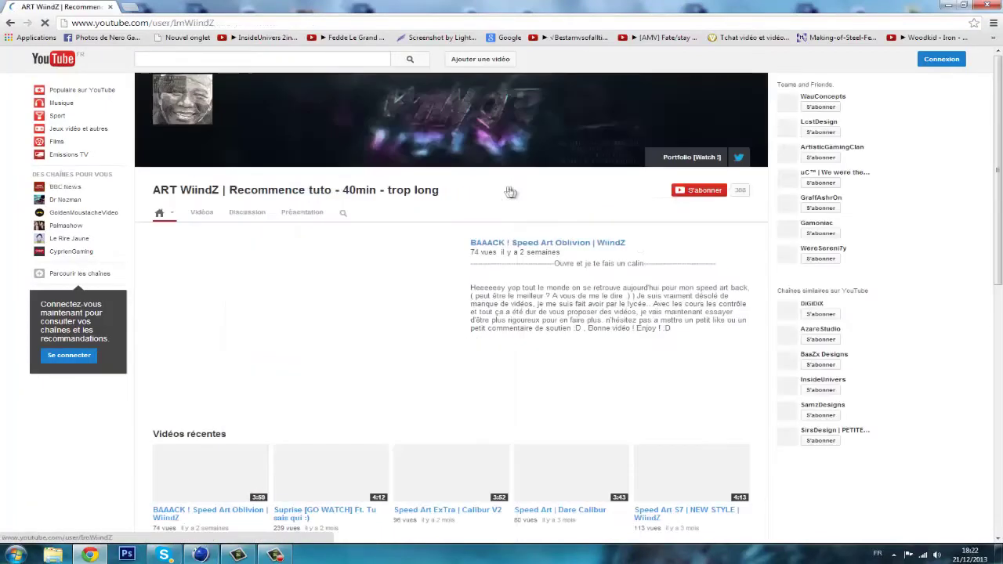
Look over the channel's videos, pausing the featured one, and return to the desktop
scroll(698, 270, down, 3)
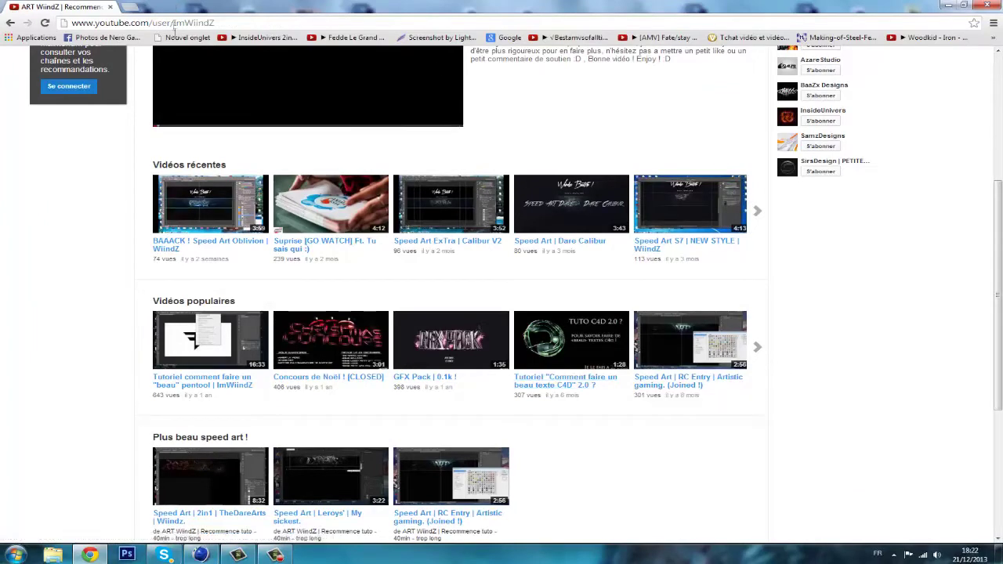
scroll(133, 184, up, 2)
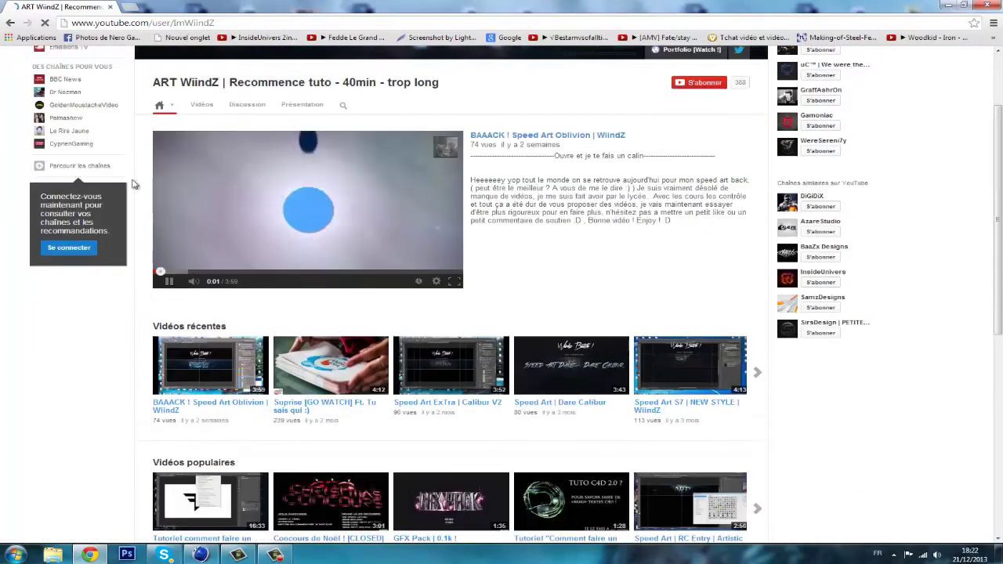
scroll(132, 185, up, 1)
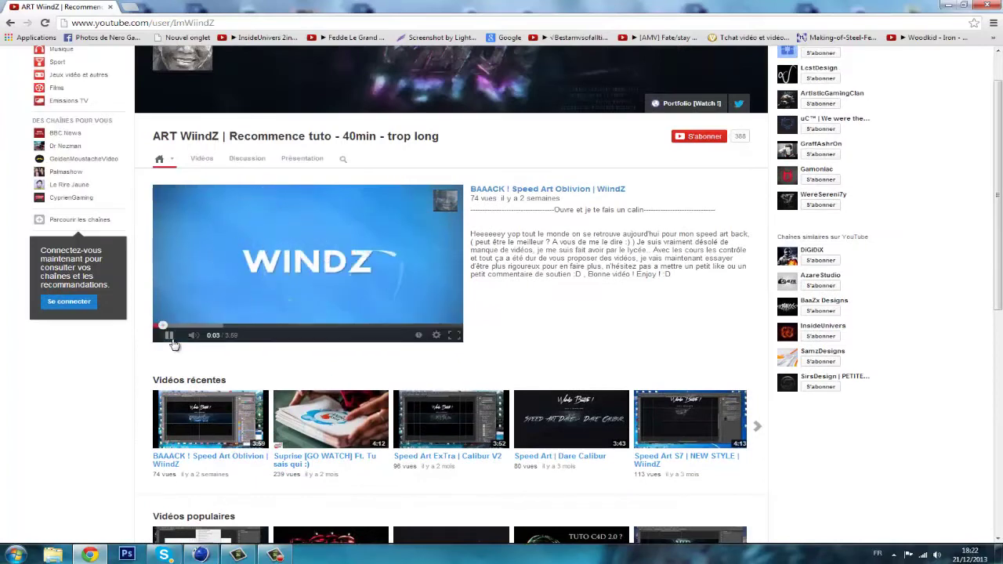
click(169, 335)
scroll(173, 345, up, 1)
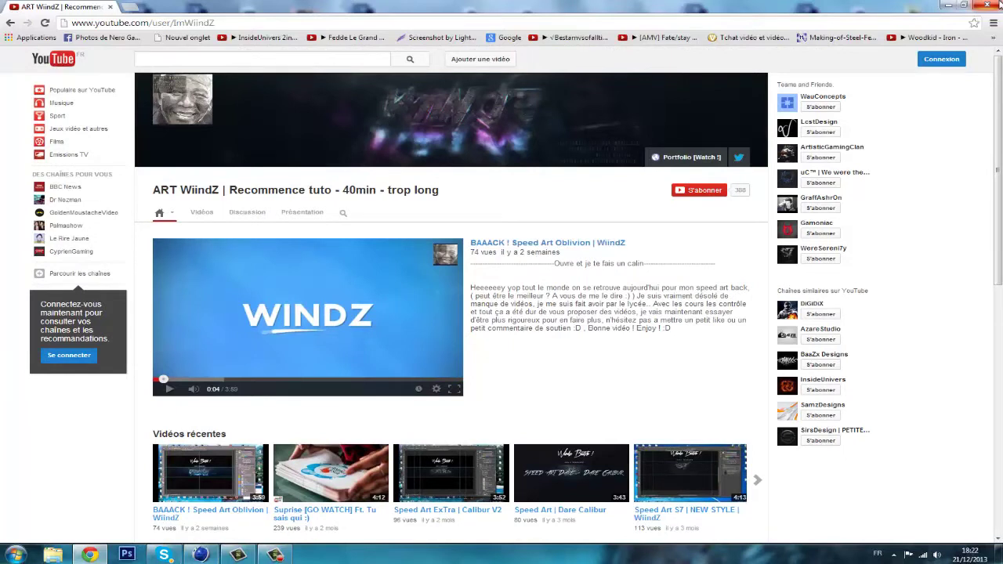
key(super+d)
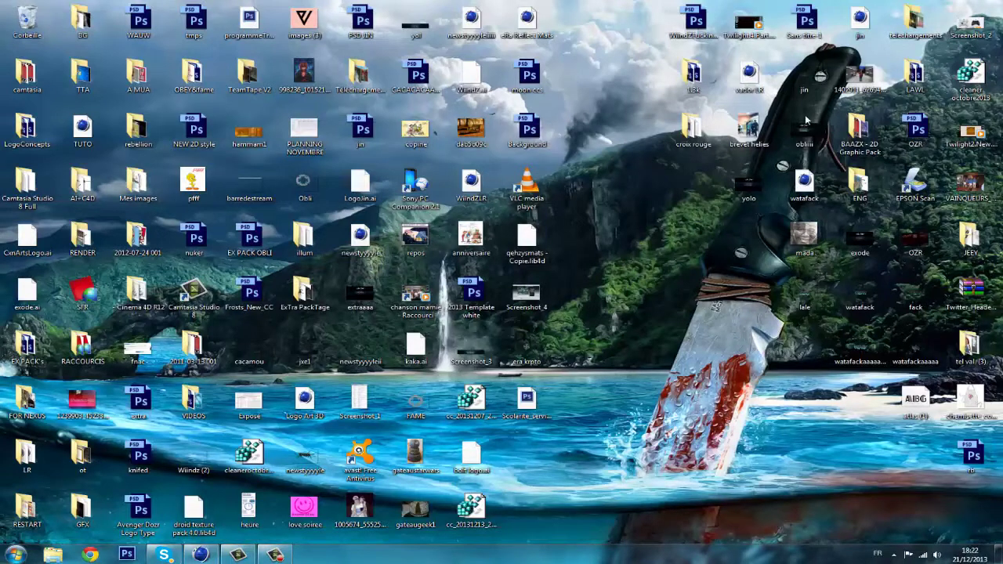
drag(575, 37, 641, 544)
drag(553, 513, 664, 21)
drag(636, 17, 648, 226)
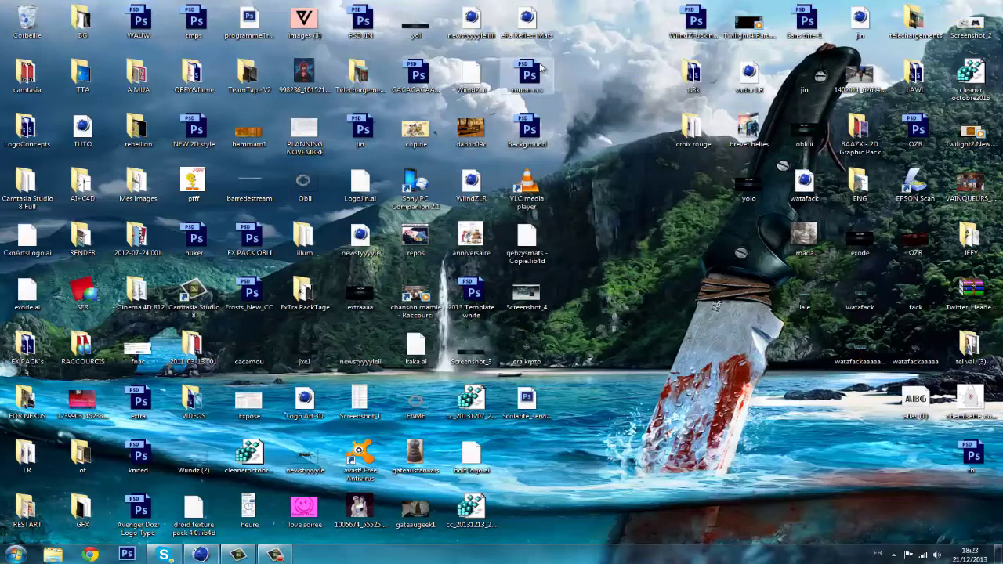
drag(615, 14, 549, 39)
drag(589, 20, 996, 98)
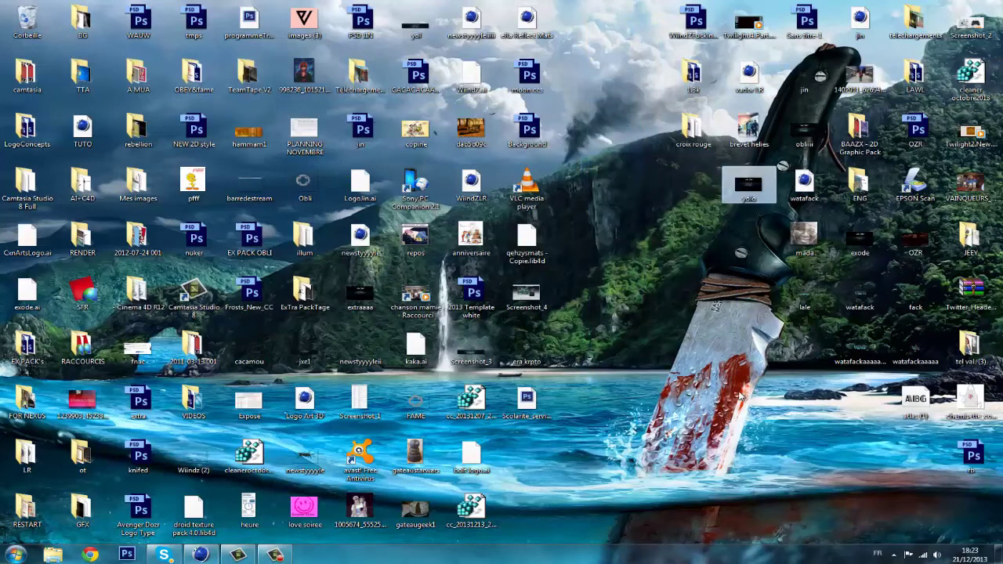
drag(608, 149, 734, 249)
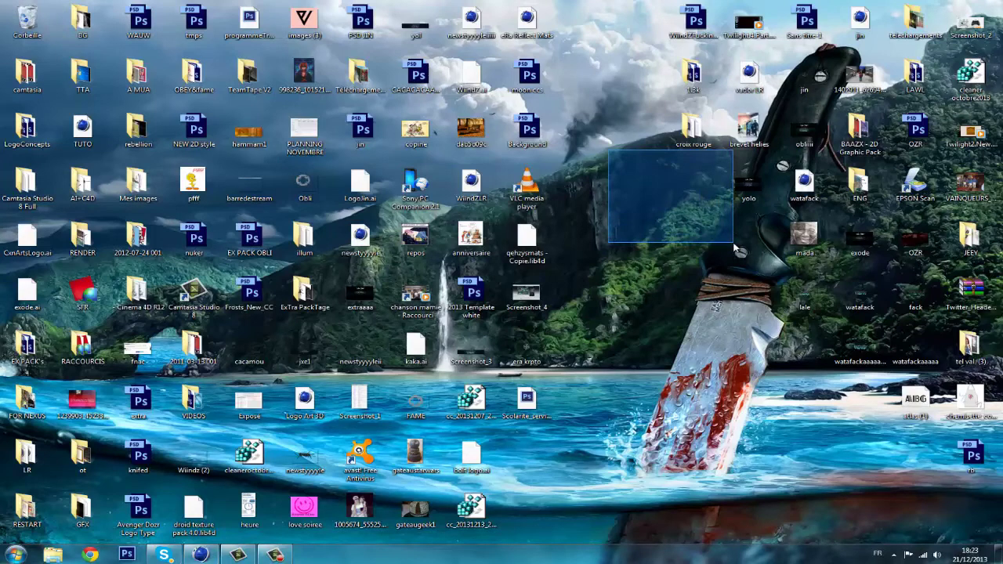
drag(735, 247, 735, 249)
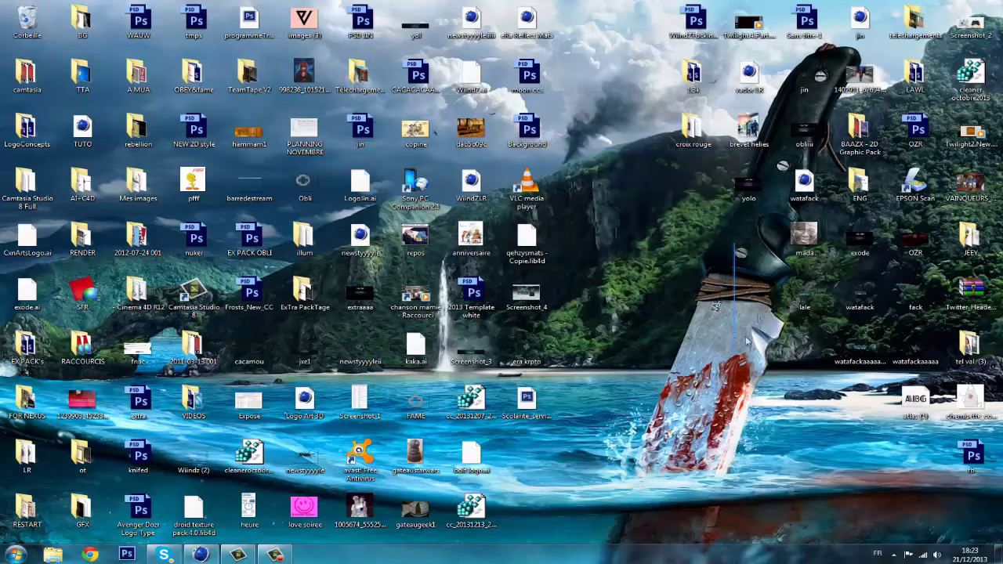
drag(625, 308, 729, 323)
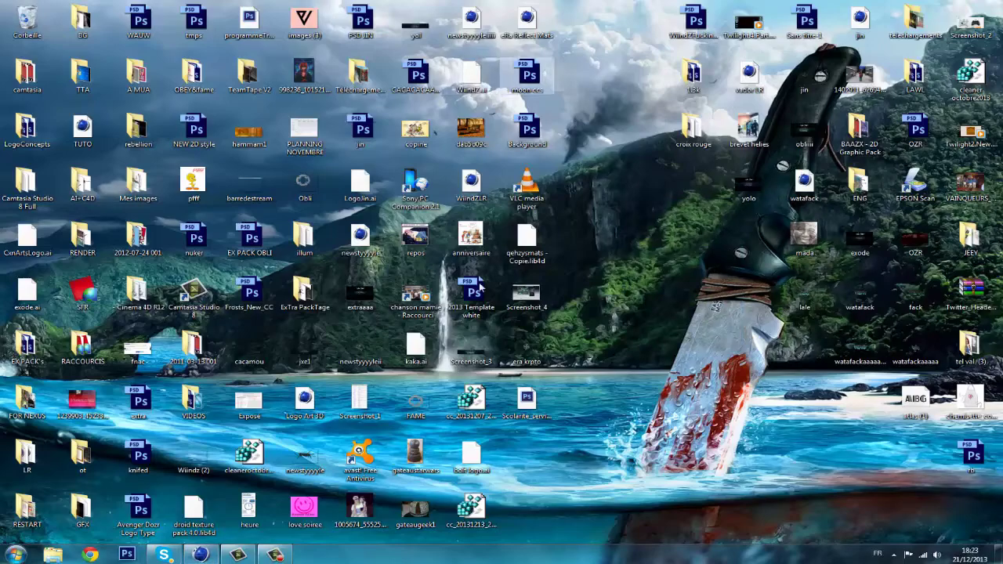
Switch to the WiindZ.ai project in CINEMA 4D
click(200, 554)
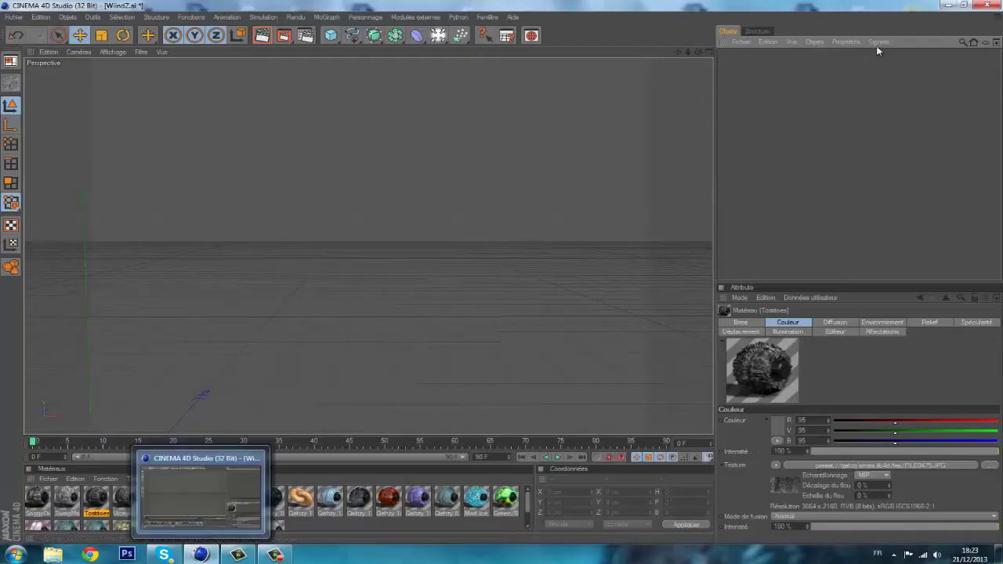
click(741, 41)
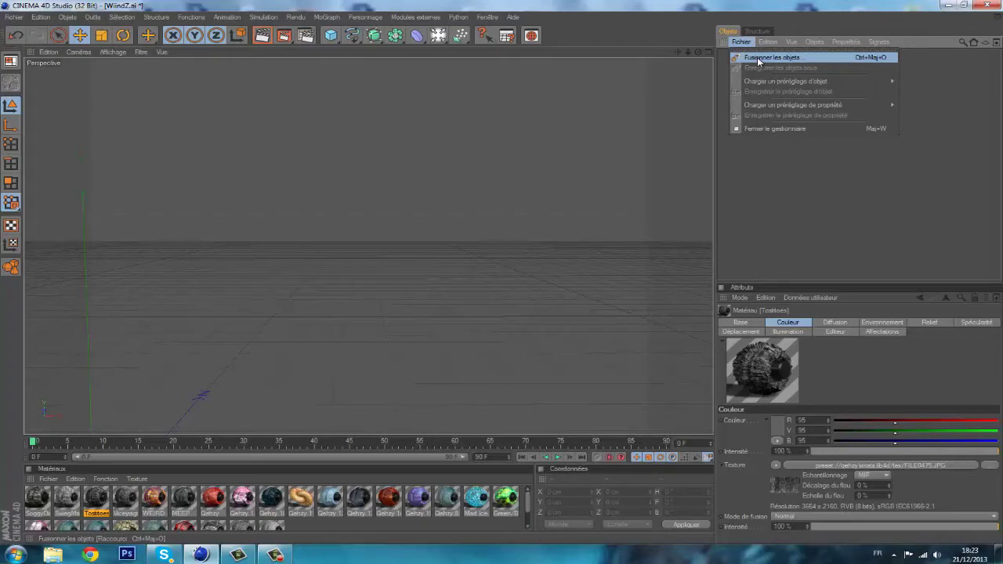
click(757, 58)
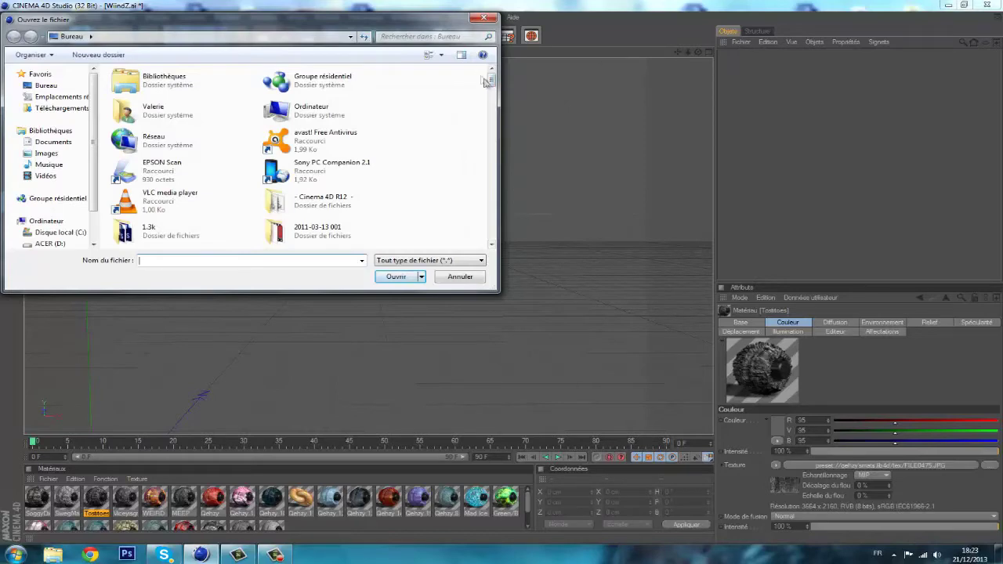
key(Escape)
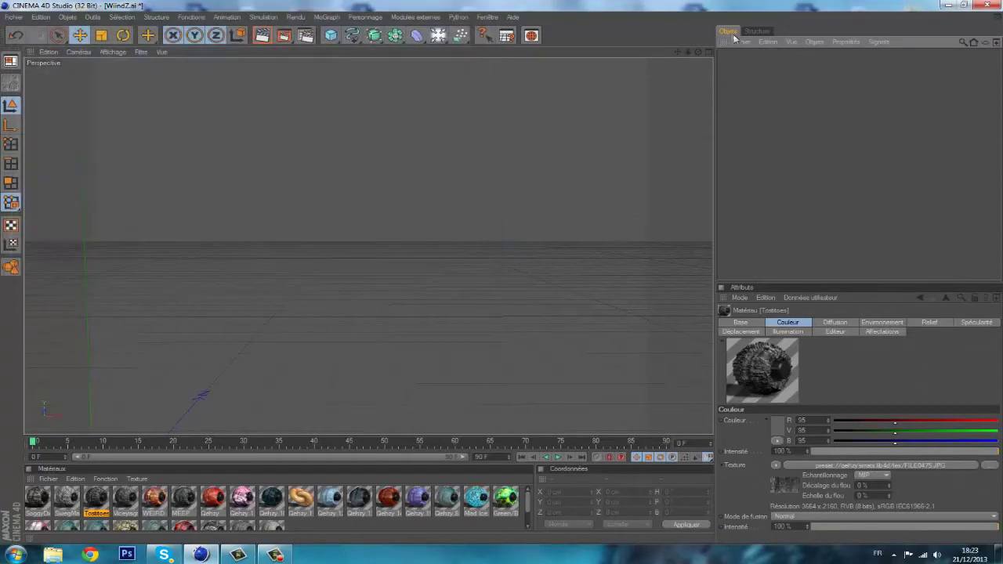
Merge the WiindZ.ai file from the desktop into the scene, accepting the import settings
click(739, 42)
click(757, 58)
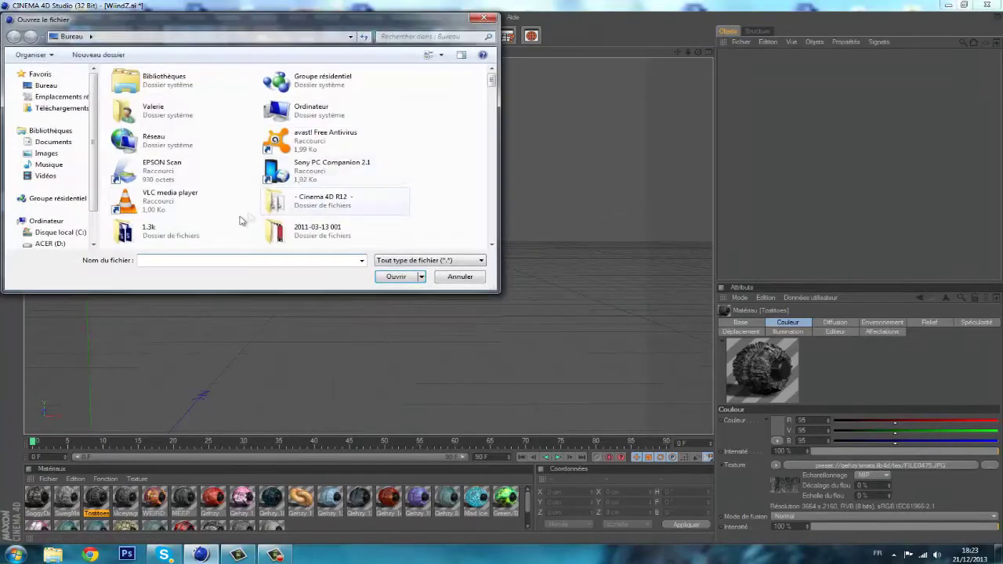
text(wi)
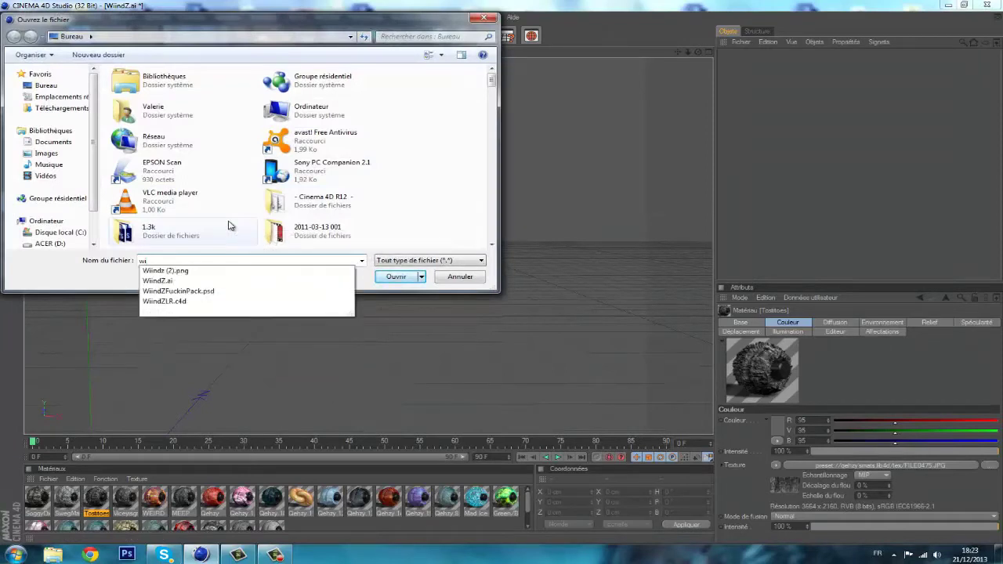
key(Down)
key(Down)
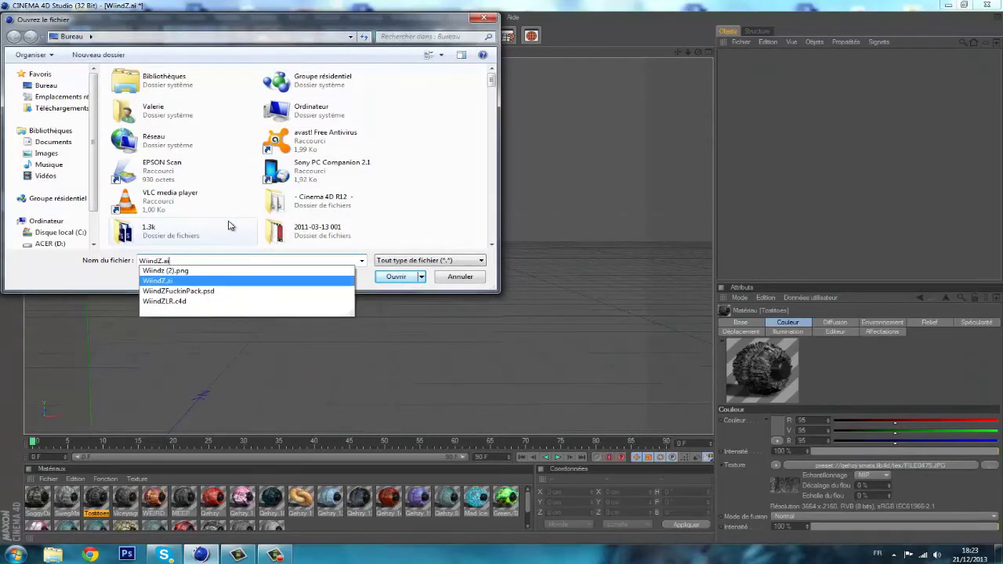
key(Return)
click(206, 316)
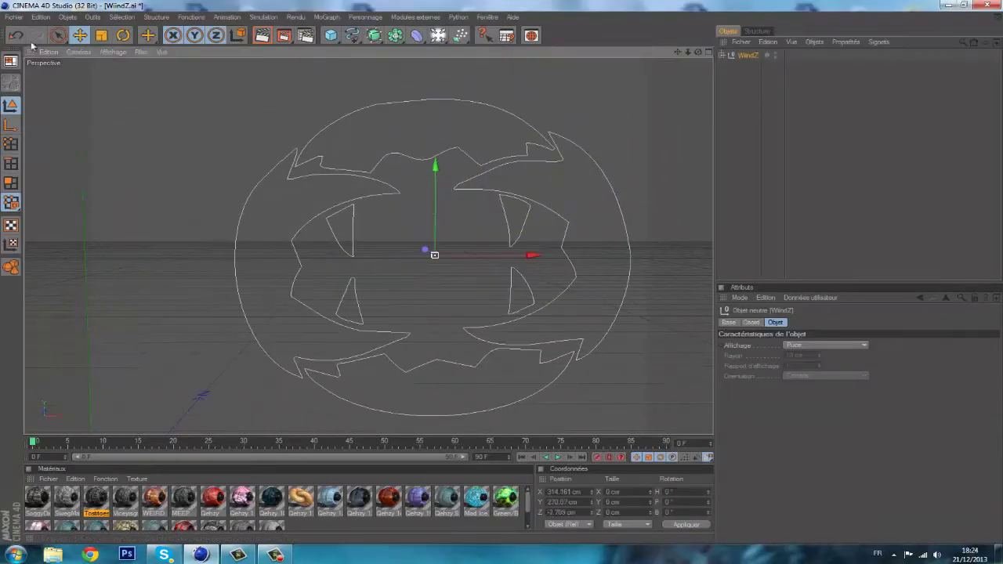
Scale the imported WiindZ logo outline down uniformly and move it slightly upward in the perspective view
key(t)
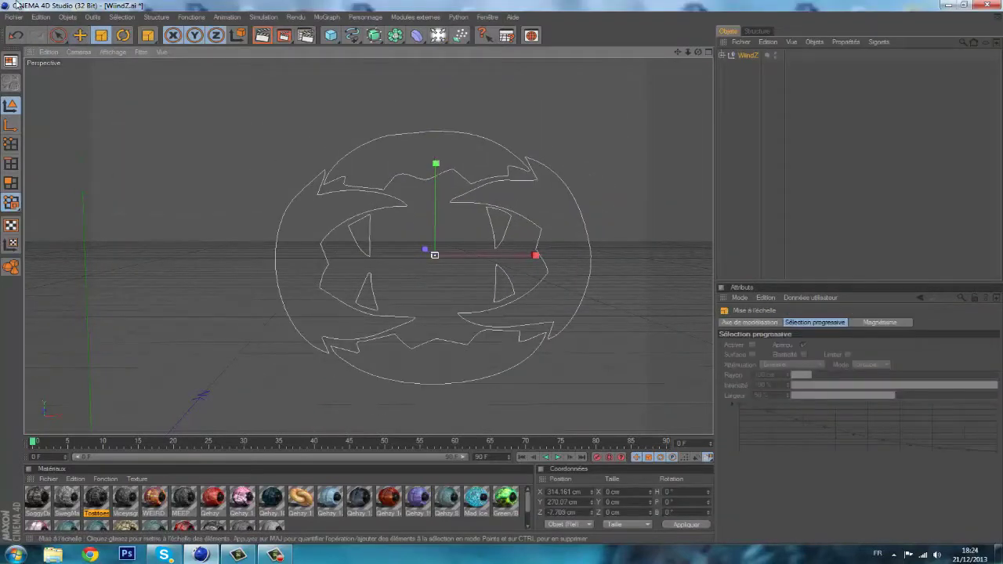
key(e)
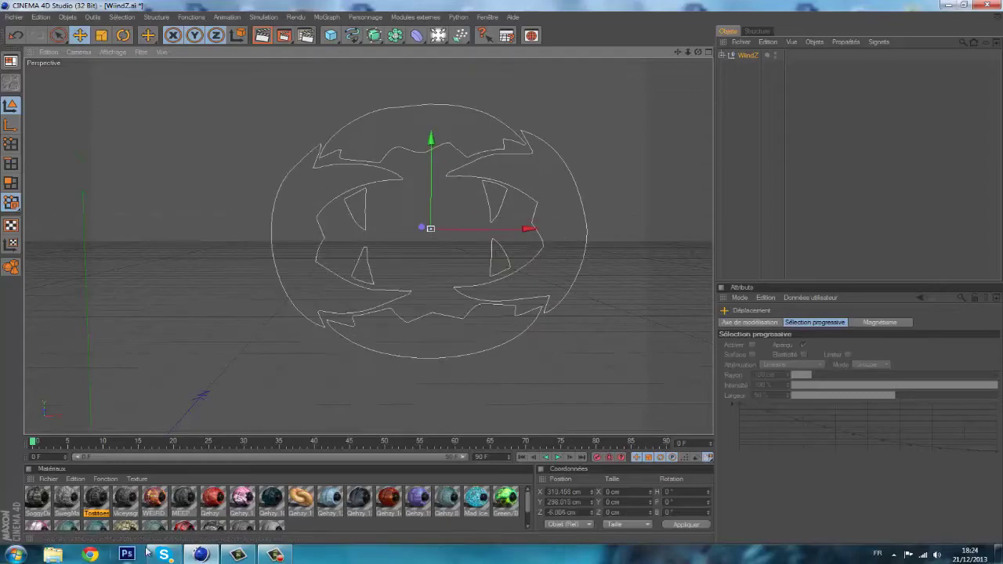
Play the bookmarked Woodkid - Iron video in Chrome past its ad, with the volume at about half
click(90, 554)
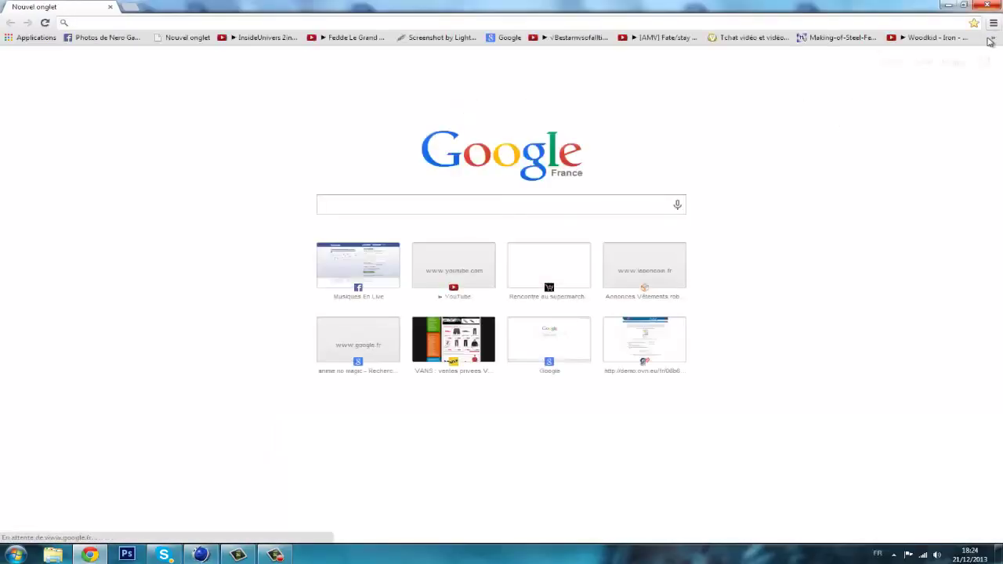
click(990, 39)
click(990, 38)
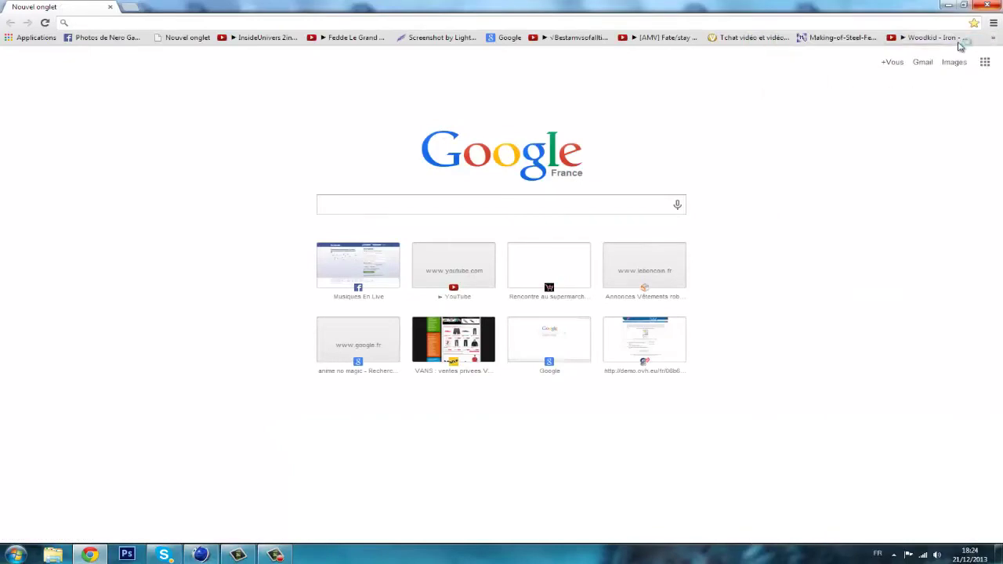
click(944, 37)
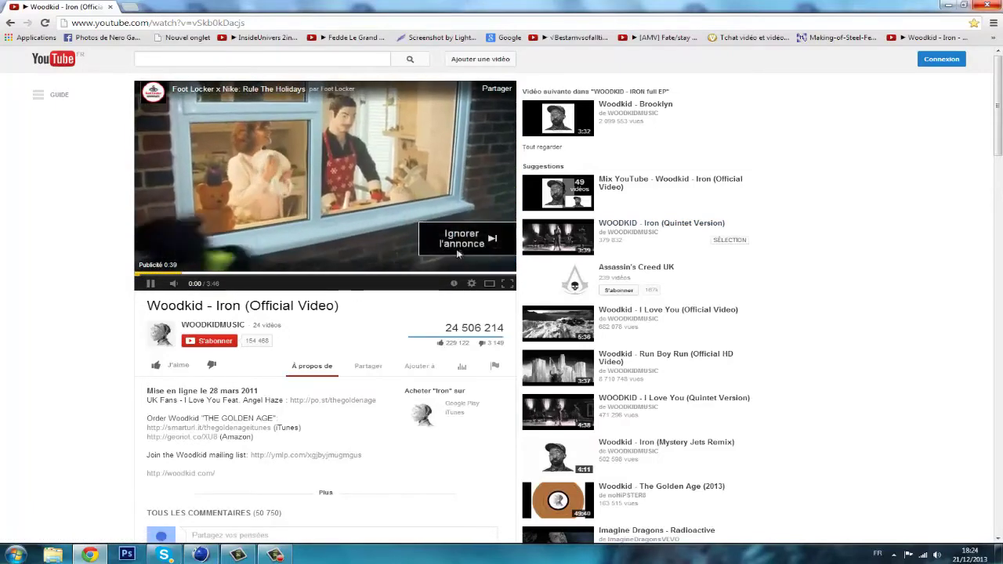
click(461, 239)
drag(192, 285, 203, 285)
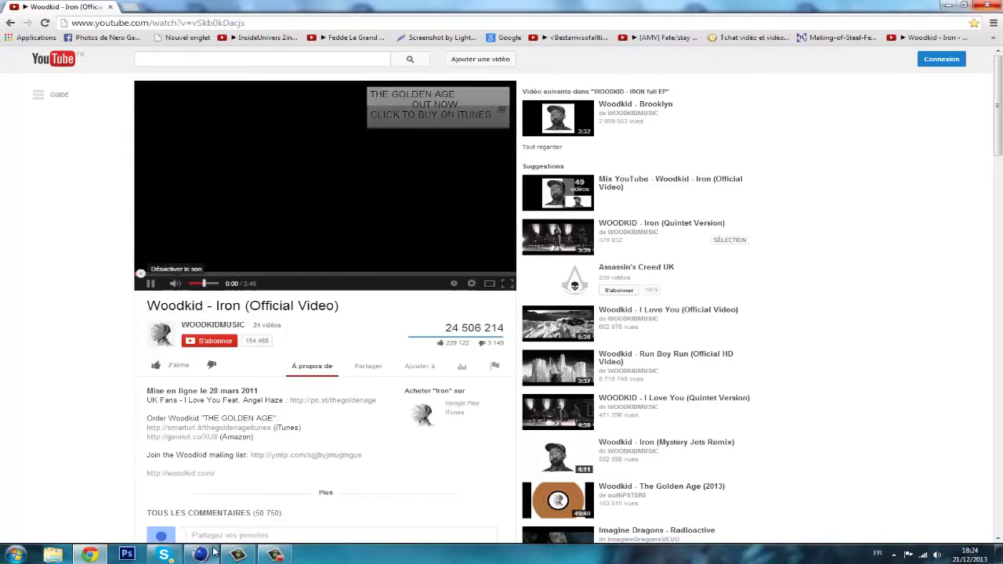
Back in CINEMA 4D, combine all eight Tracé splines into one spline with Connecter+Supprimer
click(210, 553)
drag(750, 186, 760, 63)
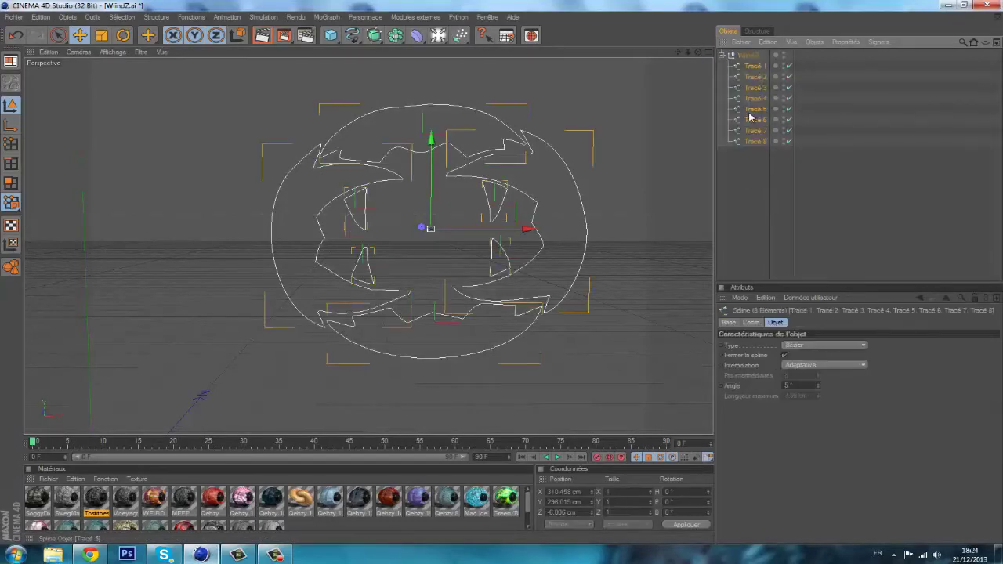
right_click(750, 116)
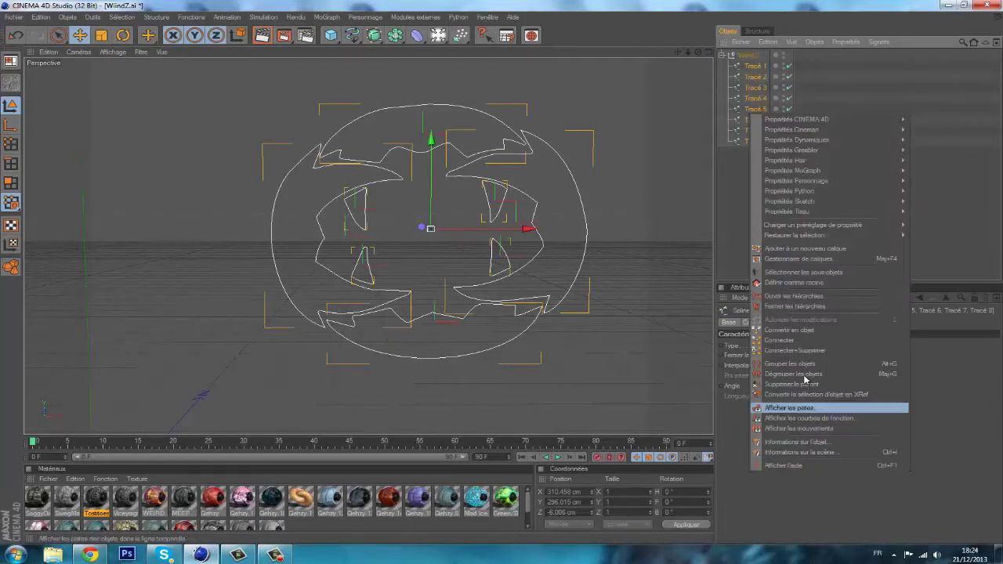
click(830, 362)
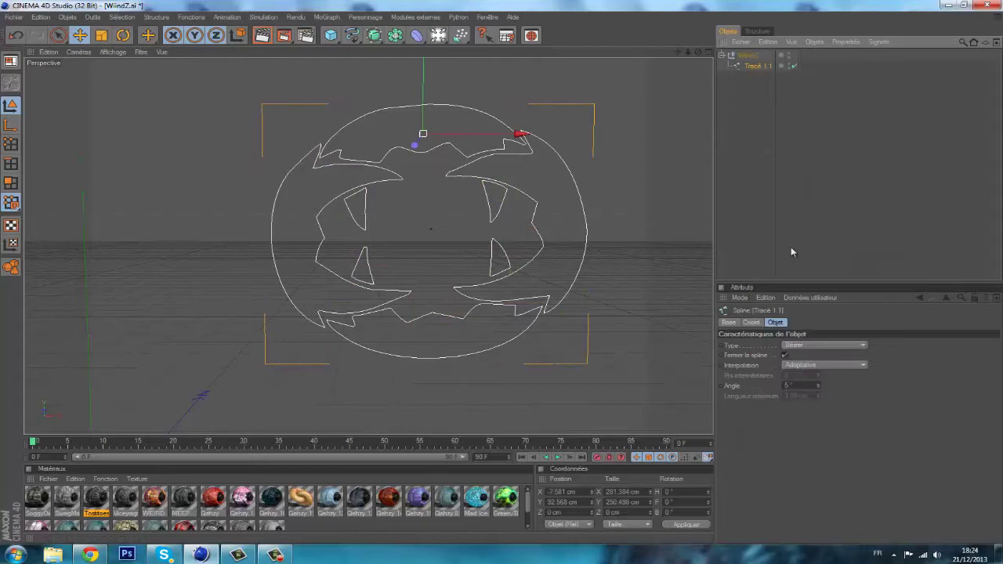
Take the combined spline out of the WiindZ null object and delete the empty null
drag(764, 56, 762, 52)
click(741, 66)
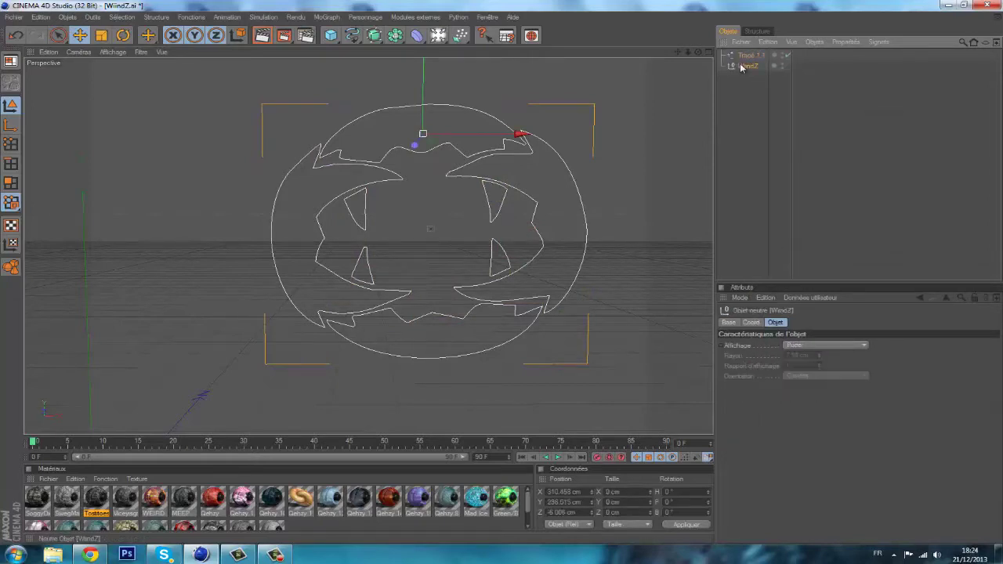
key(Delete)
Add an Extrusion NURBS object and nest the combined logo spline inside it to extrude the logo
drag(374, 36, 550, 46)
drag(752, 69, 751, 57)
click(722, 55)
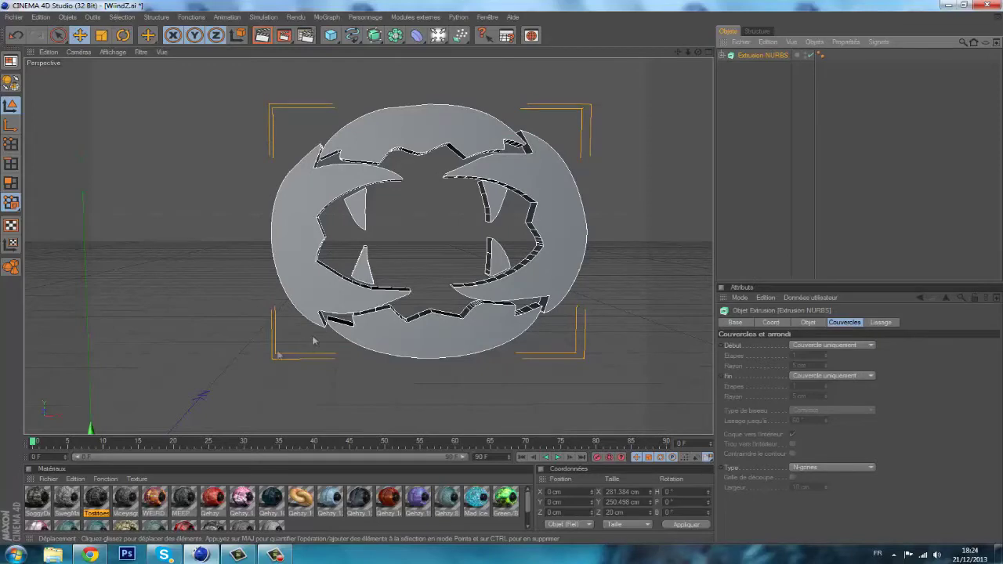
Shift the extruded logo to about X -9 cm and rotate its pitch to about -28°
scroll(313, 341, down, 6)
drag(318, 383, 282, 382)
key(ctrl+z)
click(123, 36)
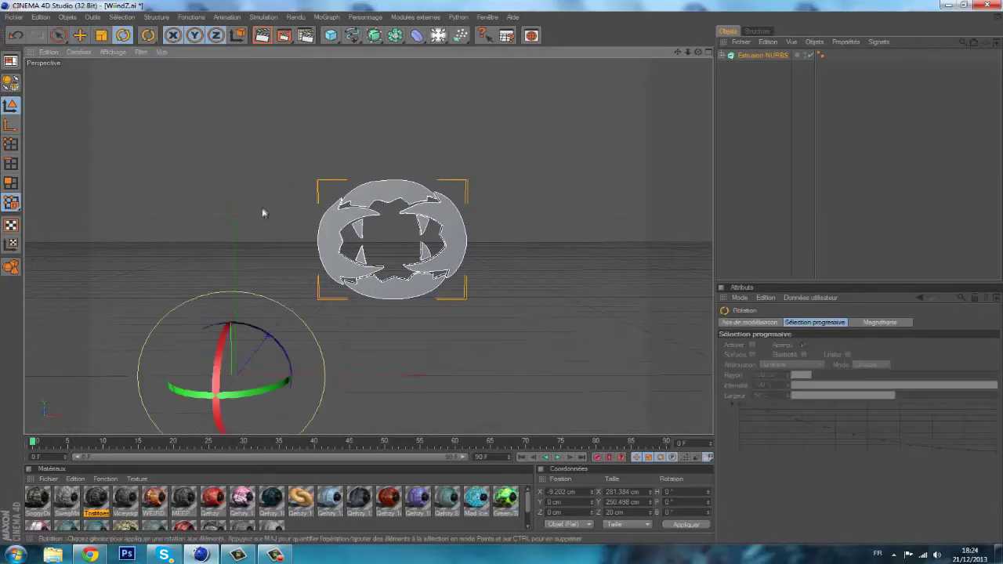
drag(227, 350, 151, 93)
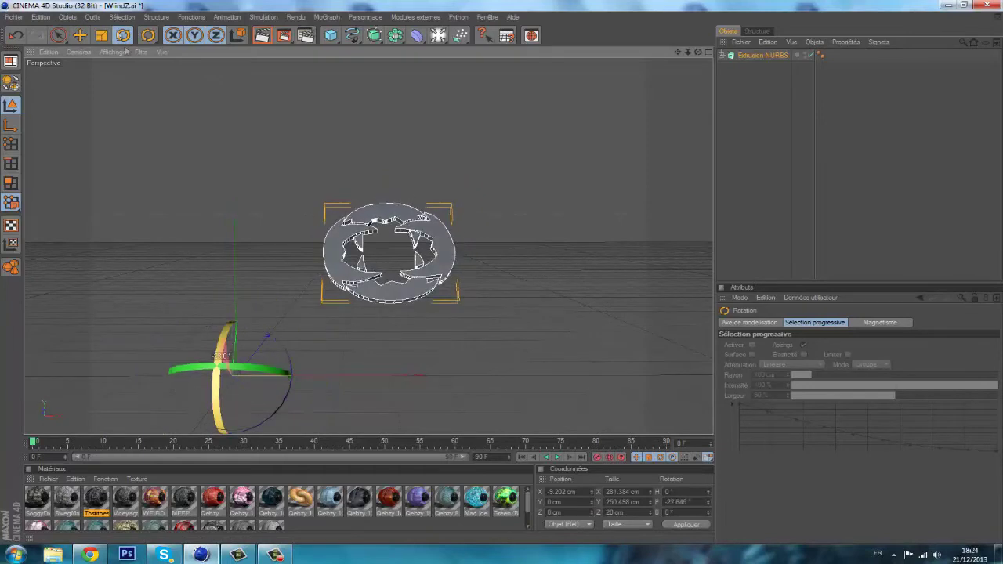
Move the extruded logo to about Y 11 cm and Z -21 cm, keeping its X position
key(t)
key(e)
drag(501, 269, 596, 169)
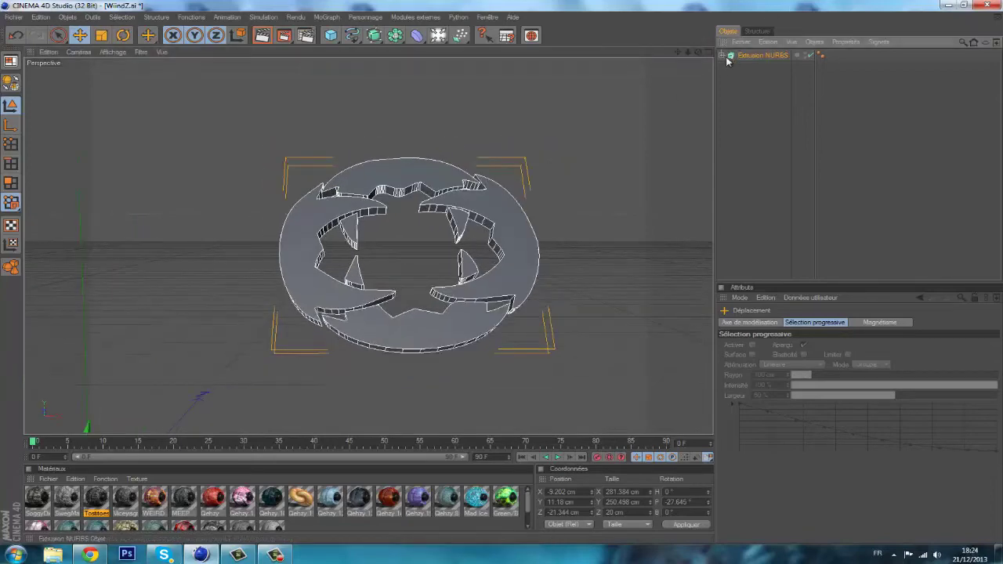
Set both the start and end caps of the Extrusion NURBS to Couvercle et biseau with a 0.5 cm radius
click(729, 57)
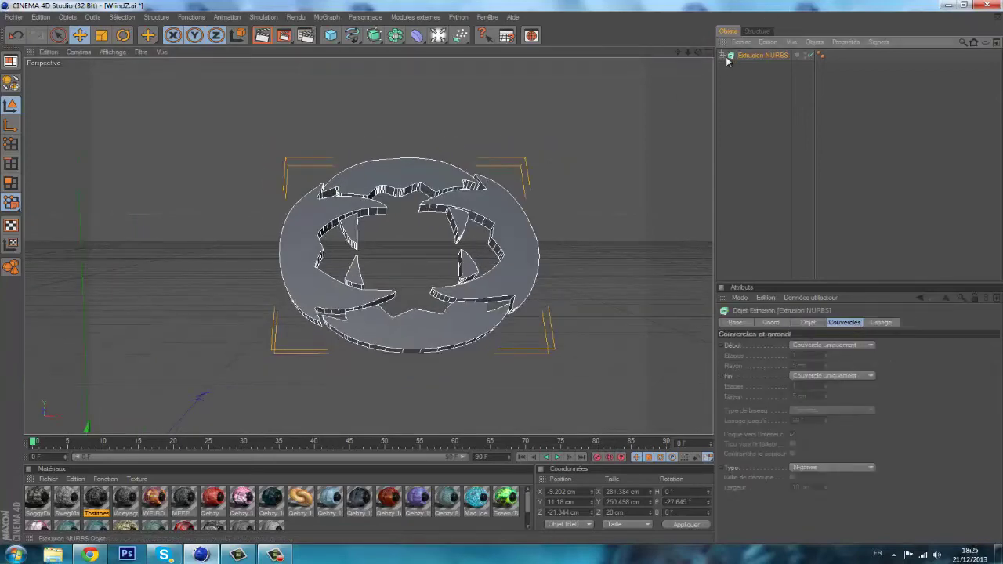
click(815, 345)
click(798, 365)
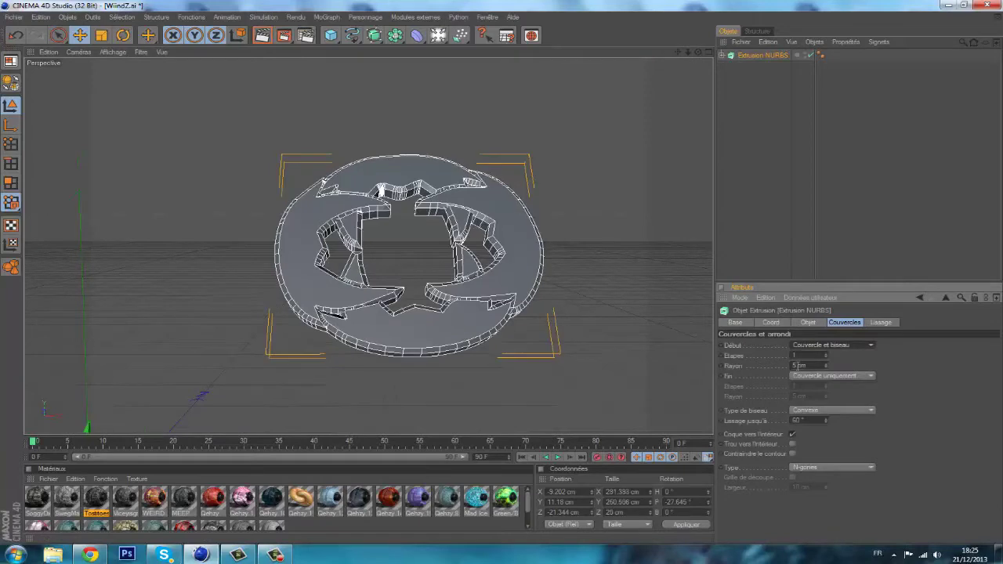
double_click(806, 366)
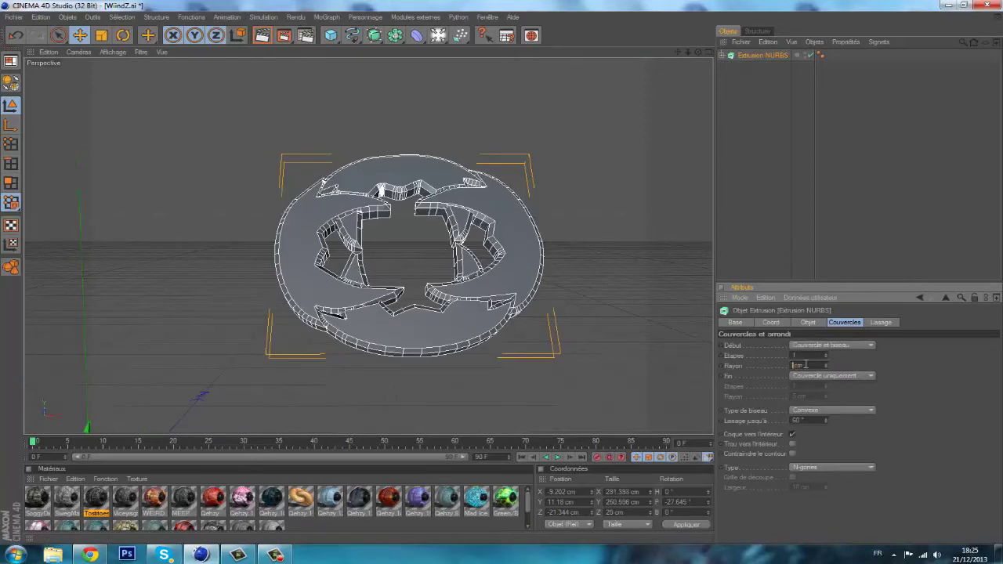
text(0.5)
click(831, 376)
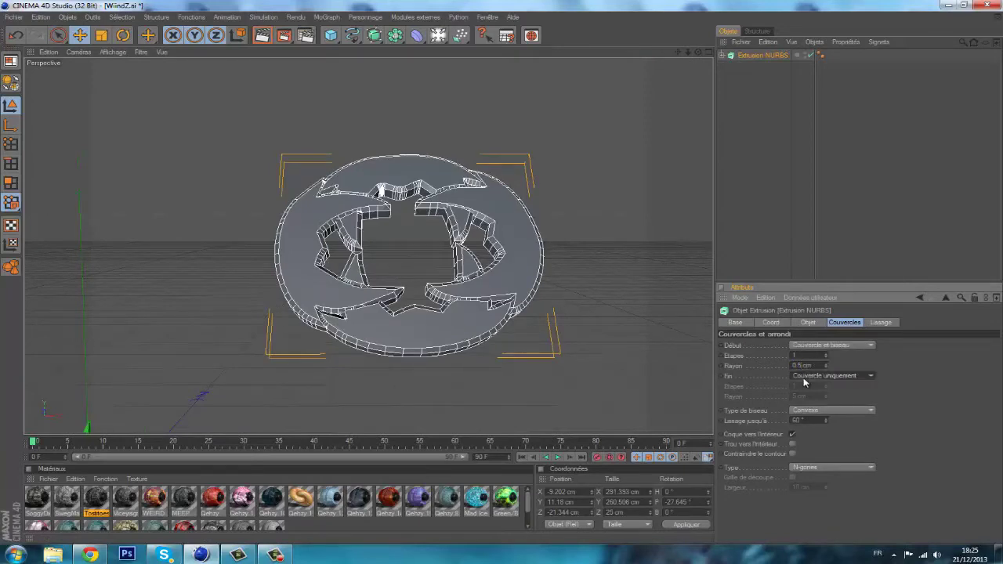
click(815, 409)
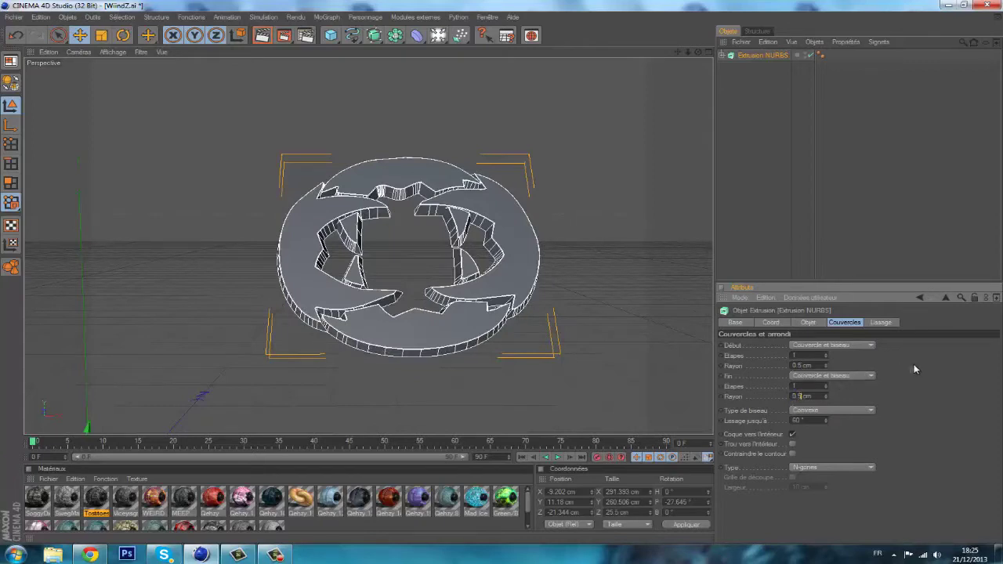
key(Return)
Set the logo's extrusion movement to 50 cm in Z and shift the logo to about X -23 cm
click(811, 323)
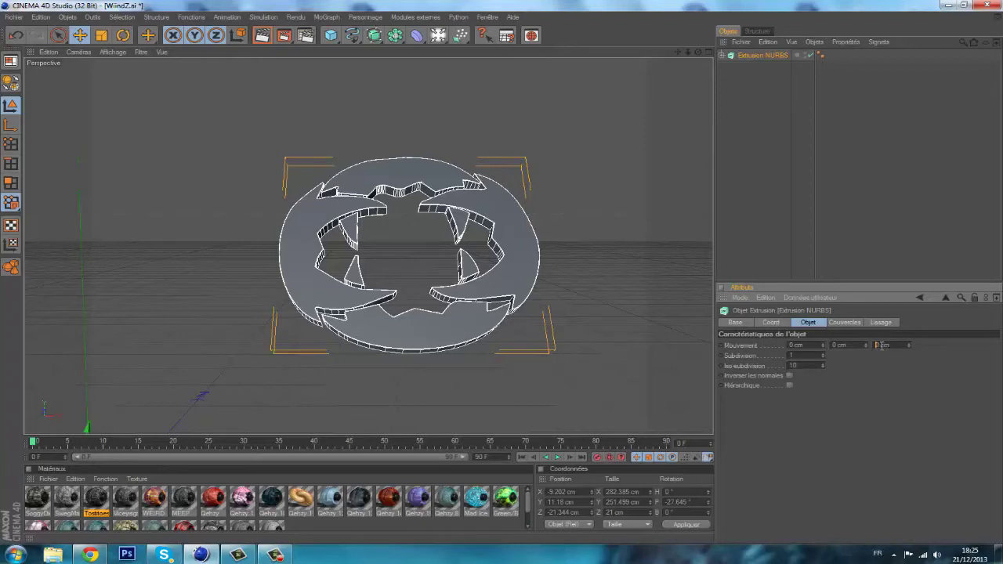
click(824, 165)
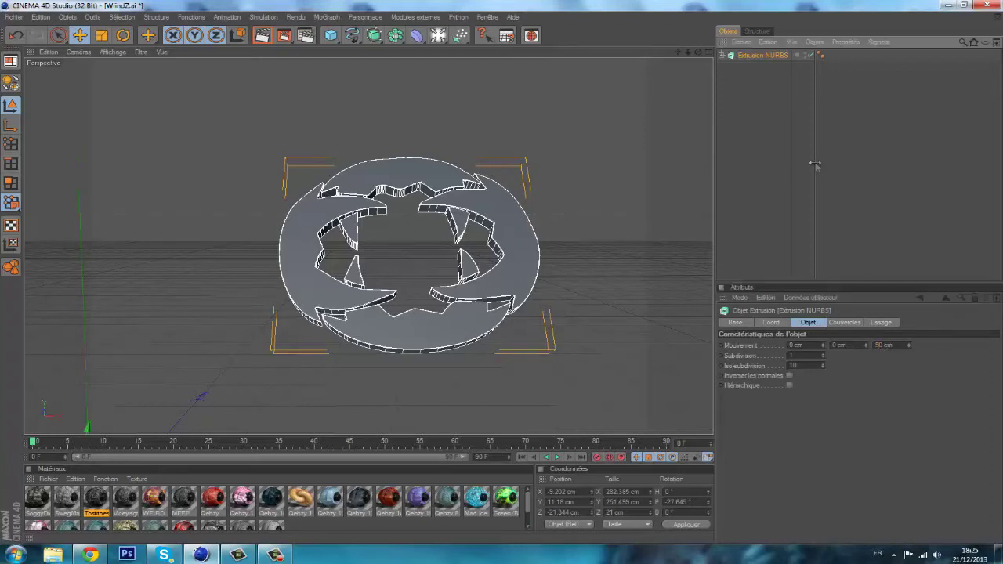
click(376, 333)
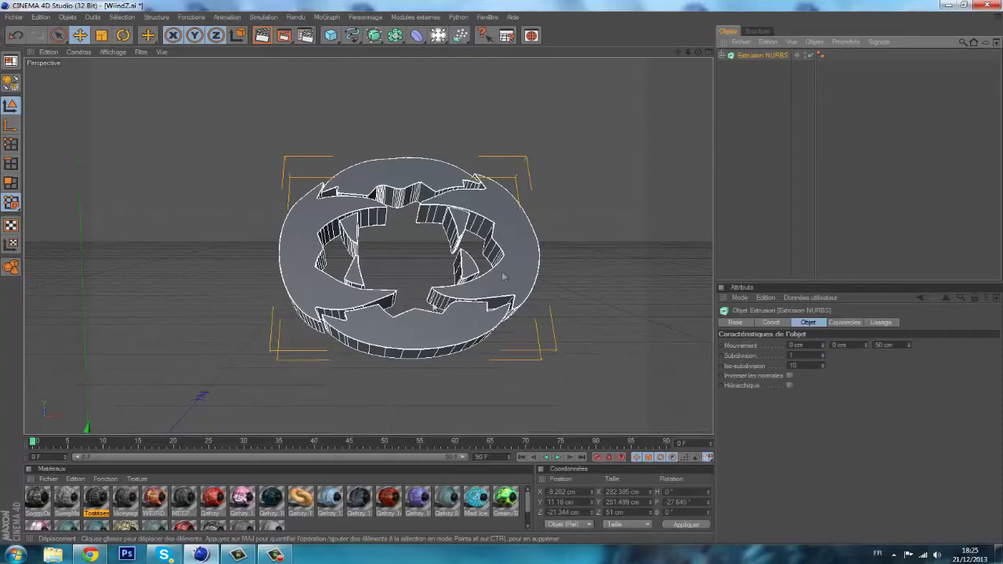
drag(433, 307, 420, 307)
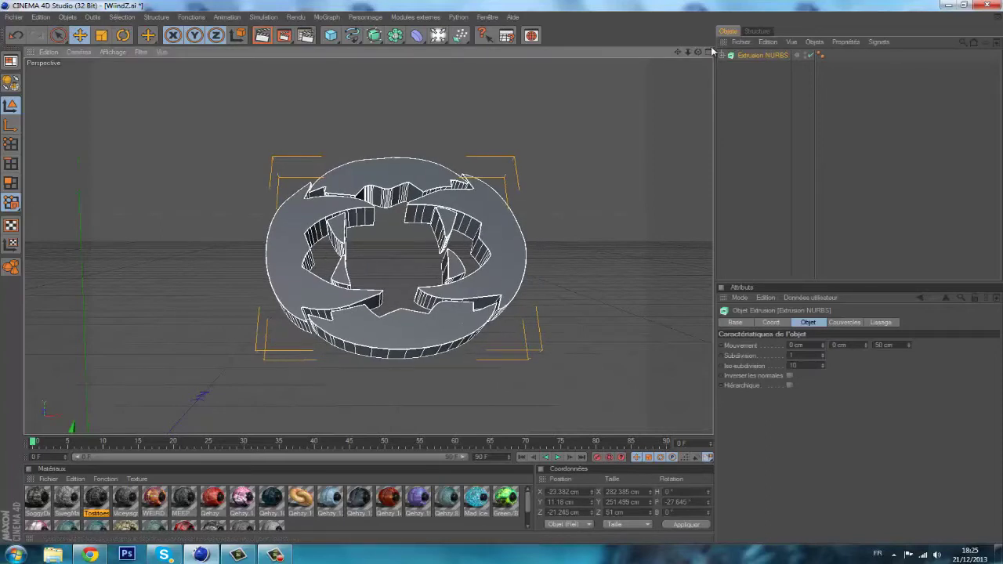
Duplicate the extruded logo and nest the copy inside a new Réseau d'atomes object
key(ctrl+c)
key(ctrl+v)
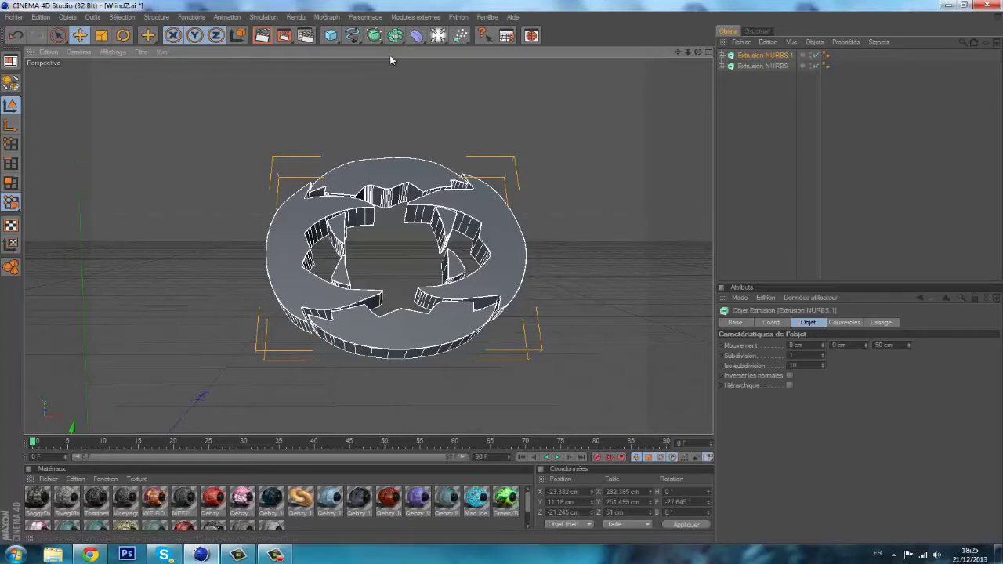
click(396, 36)
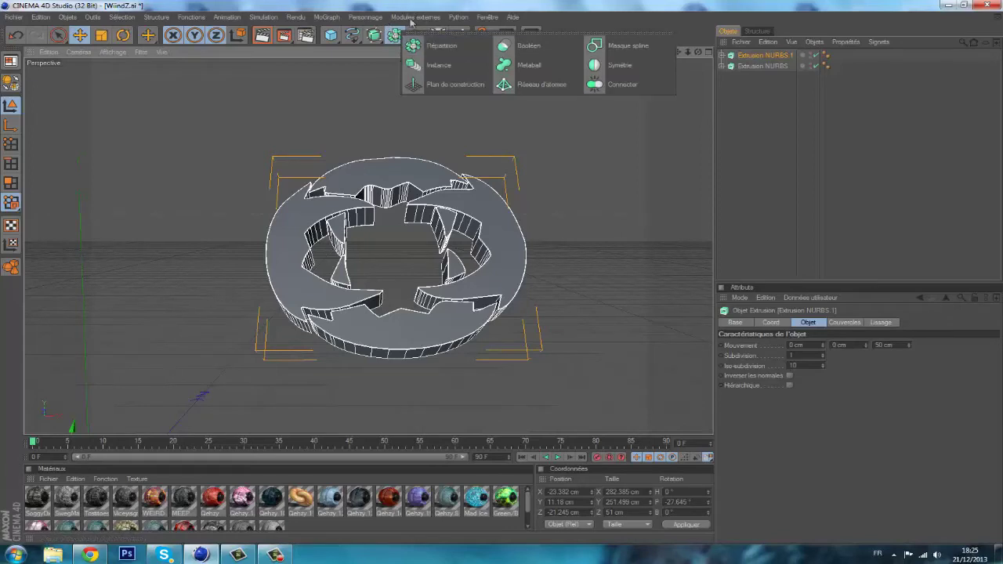
click(539, 85)
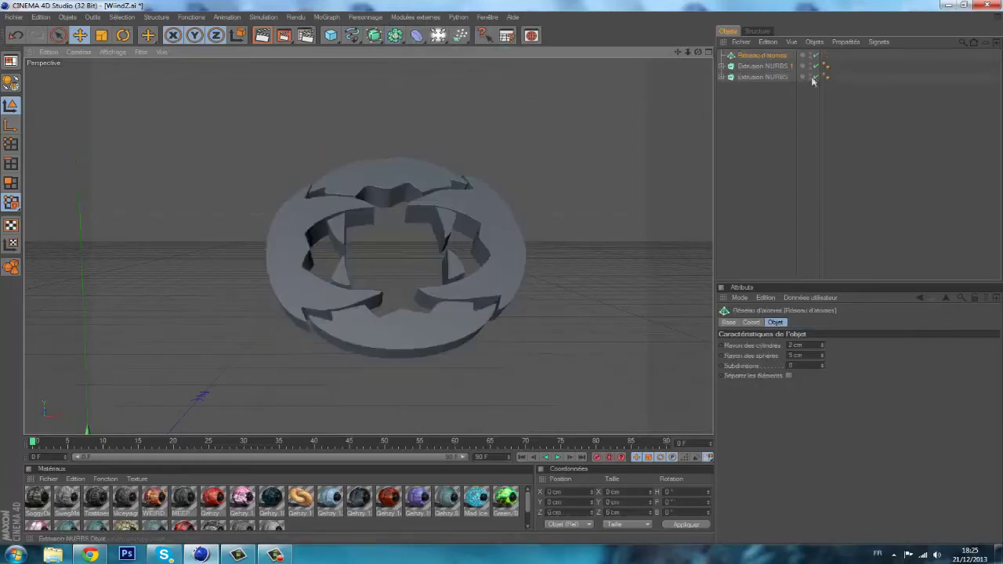
drag(758, 71, 759, 56)
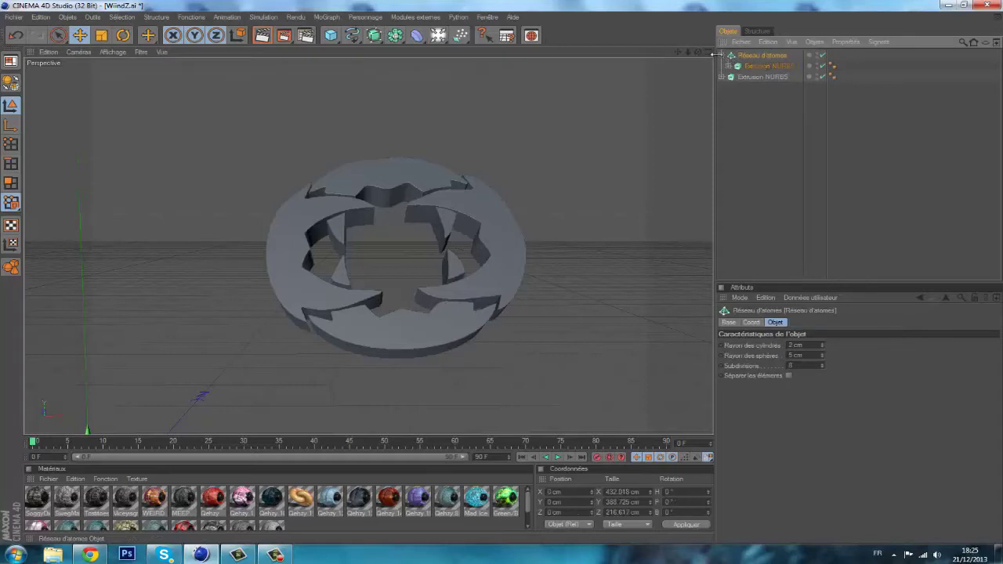
click(767, 114)
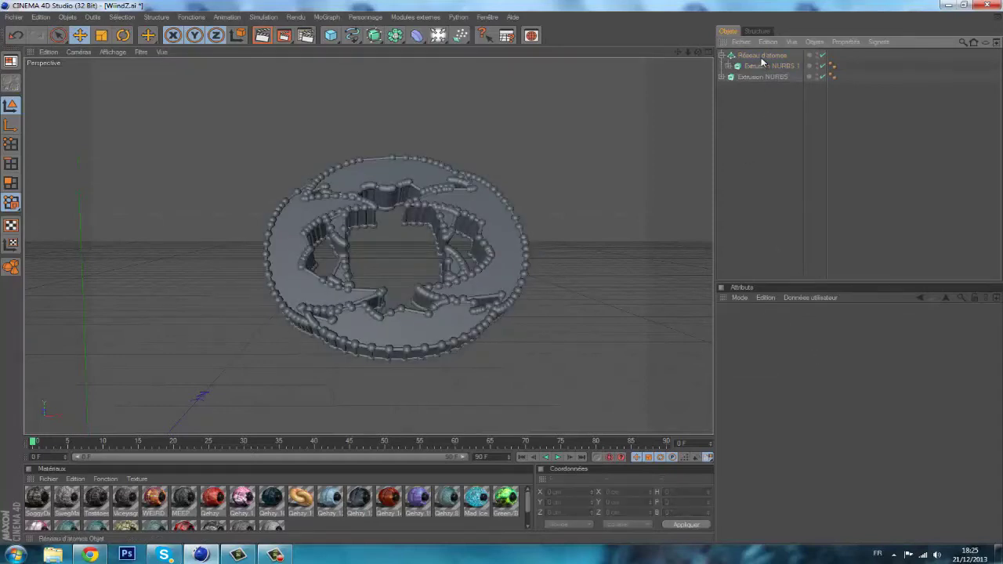
Set the Réseau d'atomes cylinder and sphere radii to 0.5 cm each and collapse its hierarchy
click(764, 58)
click(793, 356)
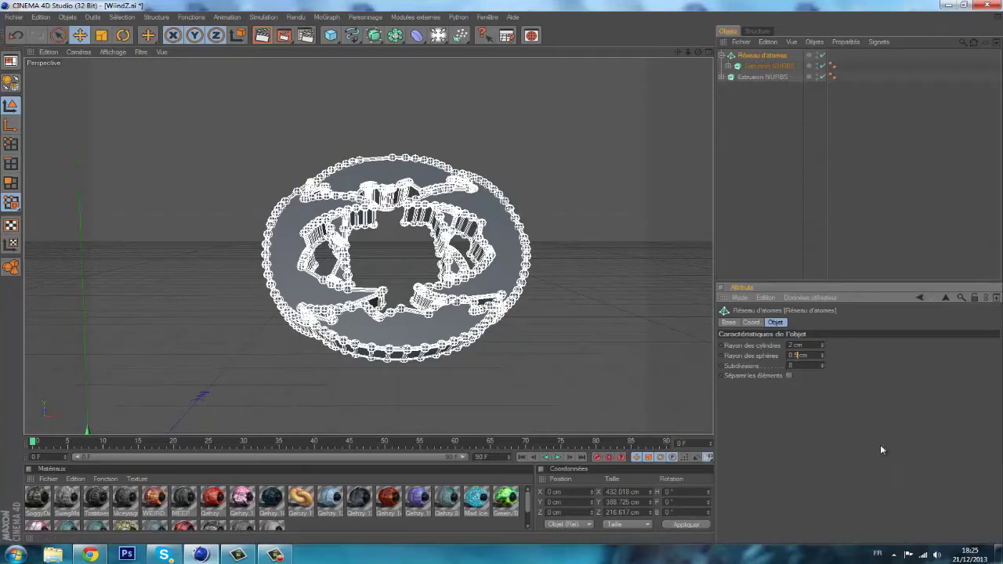
key(Return)
click(807, 171)
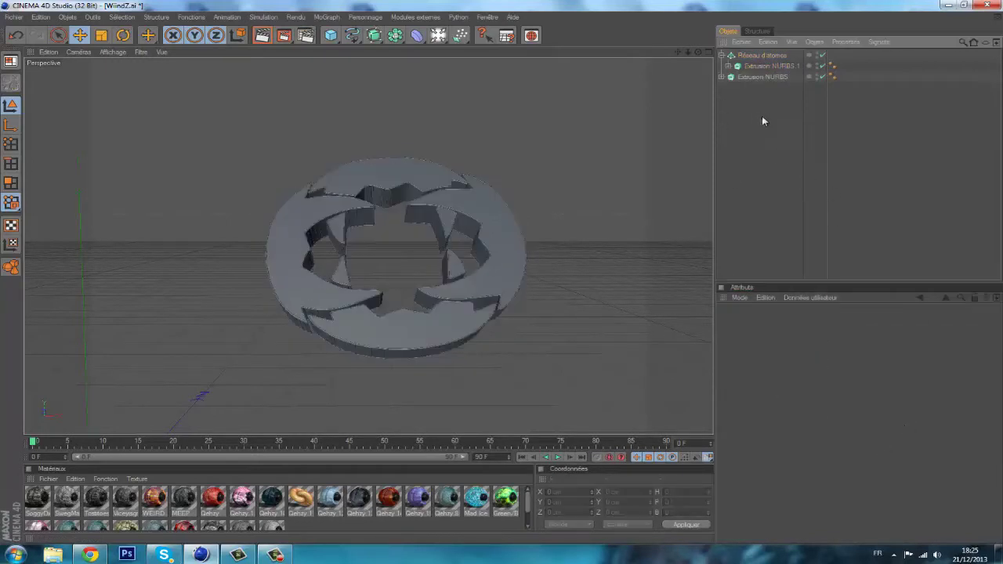
click(747, 56)
click(722, 56)
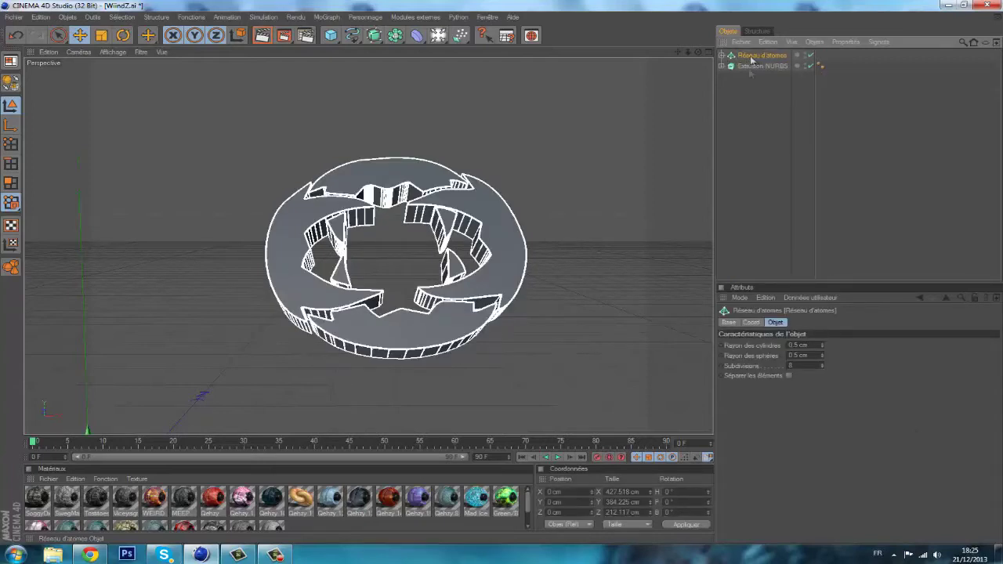
click(775, 225)
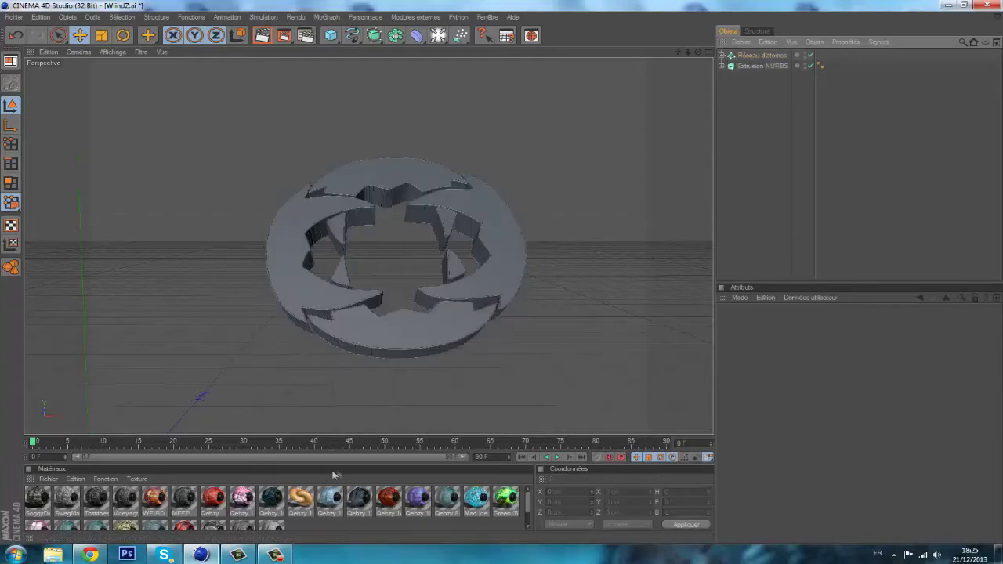
Apply the Green/Blue Lava material to the Réseau d'atomes object
click(519, 514)
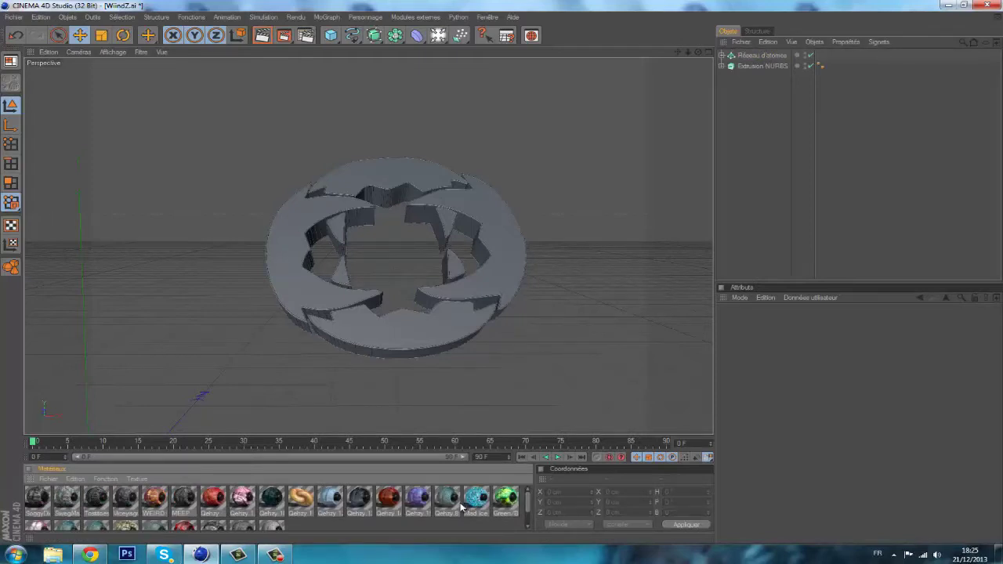
click(504, 497)
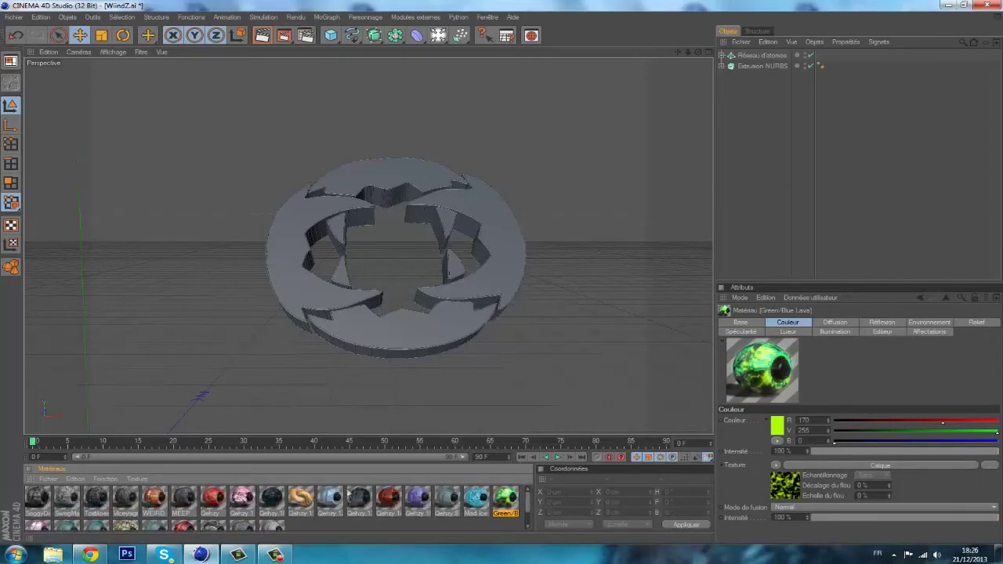
click(304, 500)
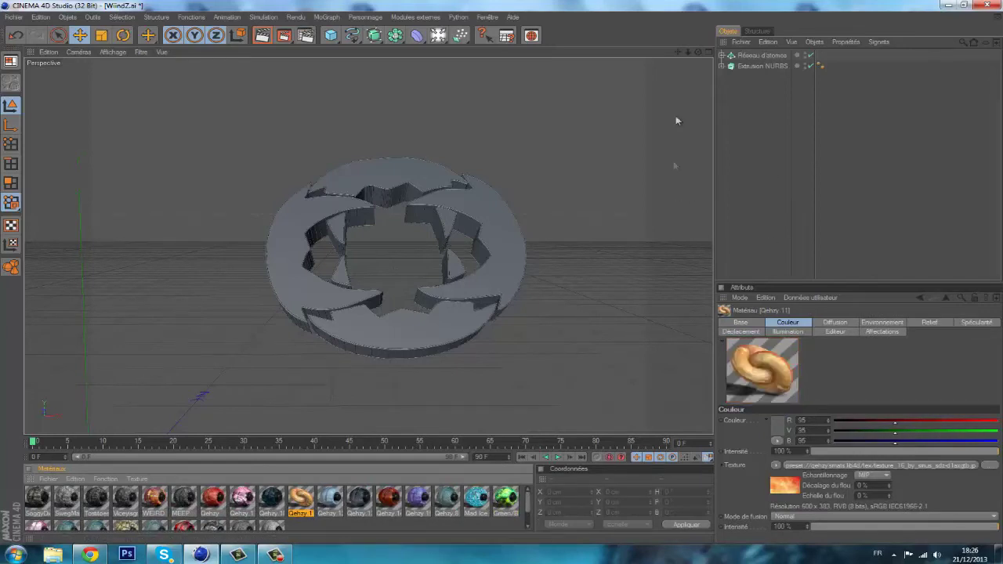
click(759, 55)
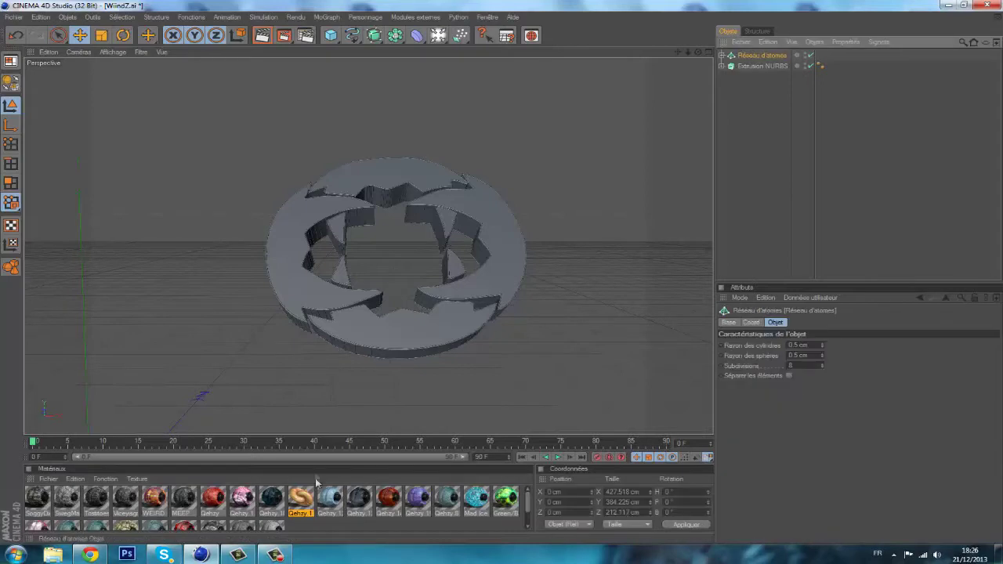
right_click(506, 500)
click(521, 403)
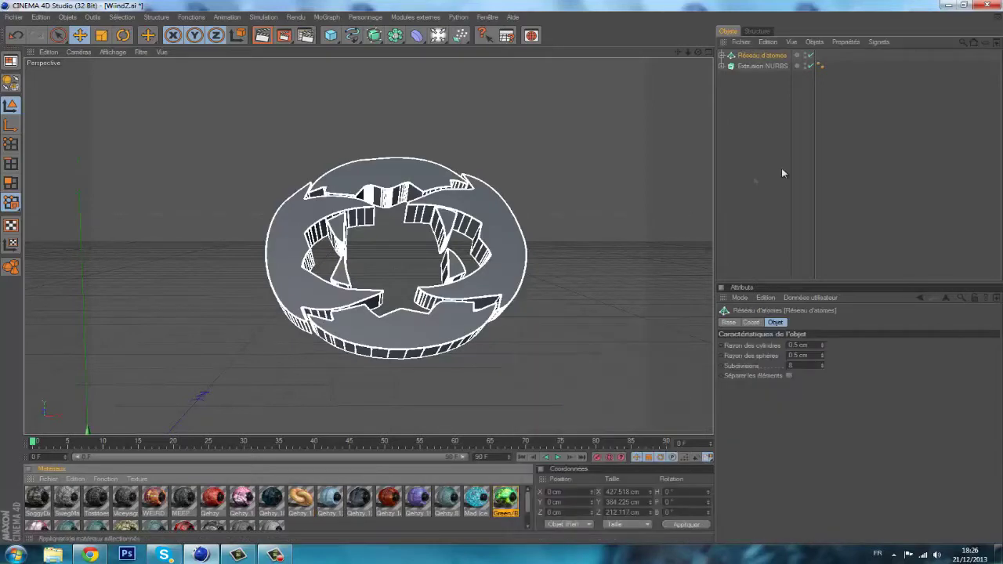
click(869, 169)
Set the projection type of the Réseau d'atomes texture to Cubique
click(760, 56)
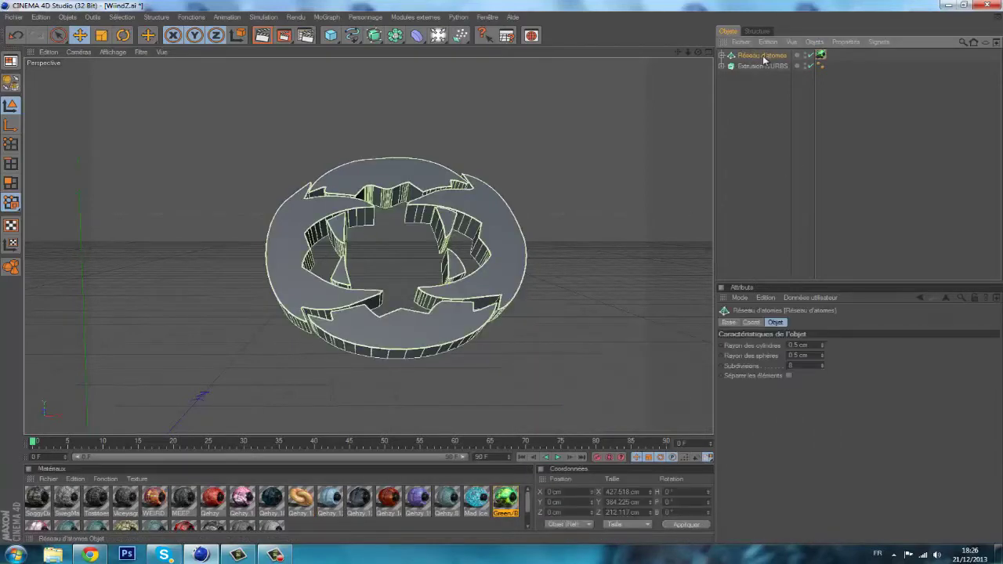
click(822, 55)
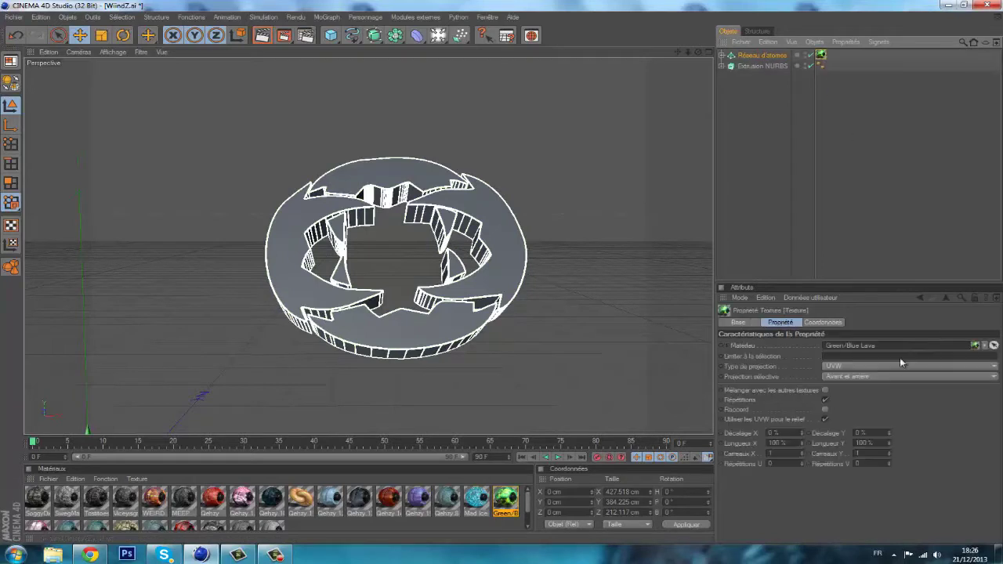
click(858, 366)
click(848, 339)
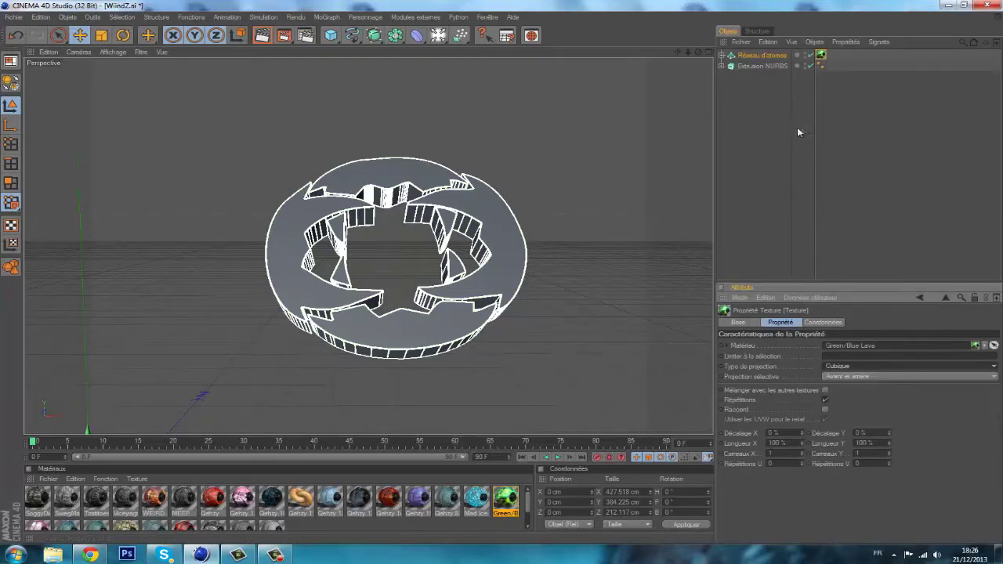
click(779, 134)
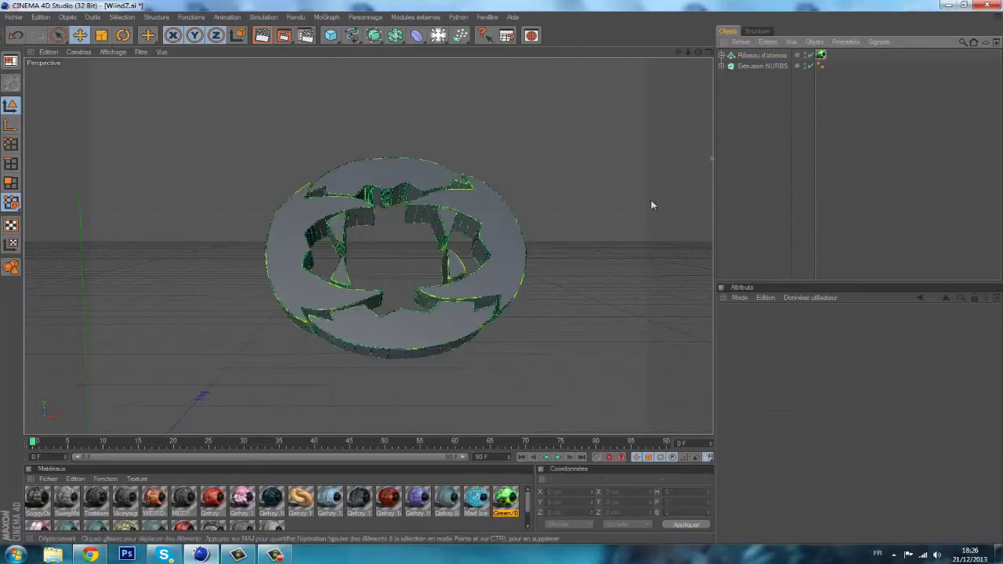
Try the Sphérique projection on the Green/Blue Lava texture and switch it back to Cubique
click(821, 55)
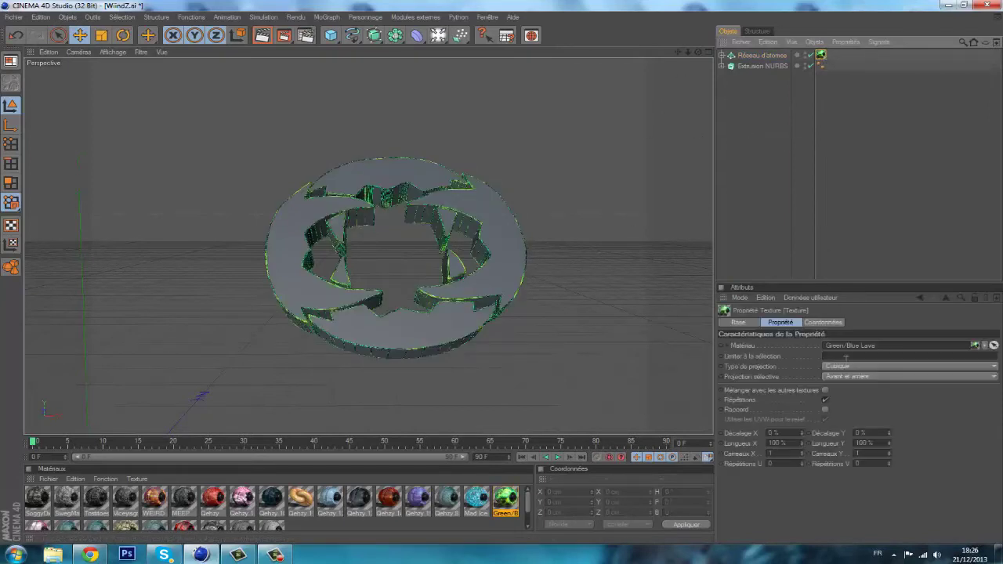
click(842, 366)
click(842, 381)
click(851, 235)
click(821, 55)
click(918, 366)
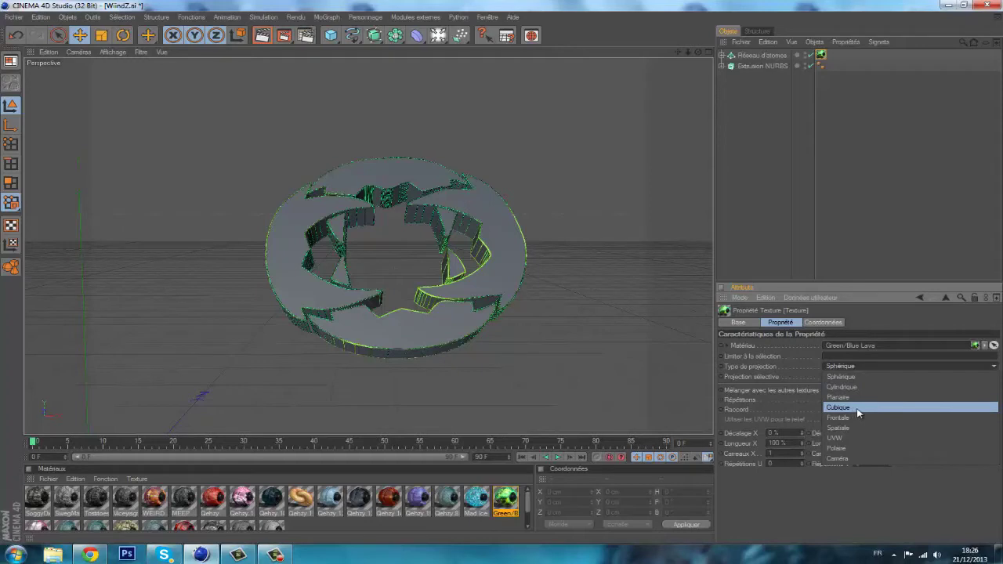
click(859, 407)
click(852, 224)
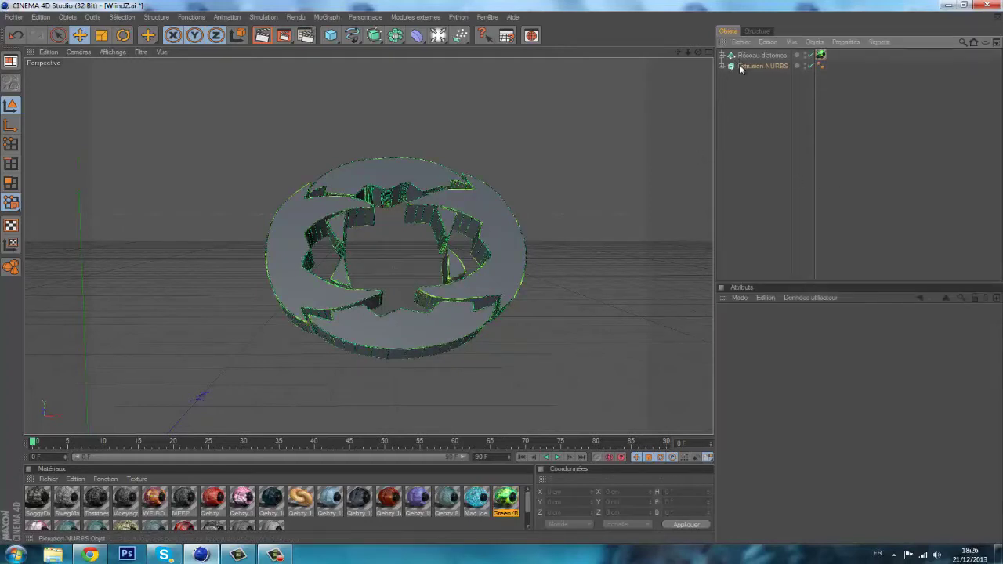
Apply the FaZe material to the Extrusion NURBS object
click(387, 273)
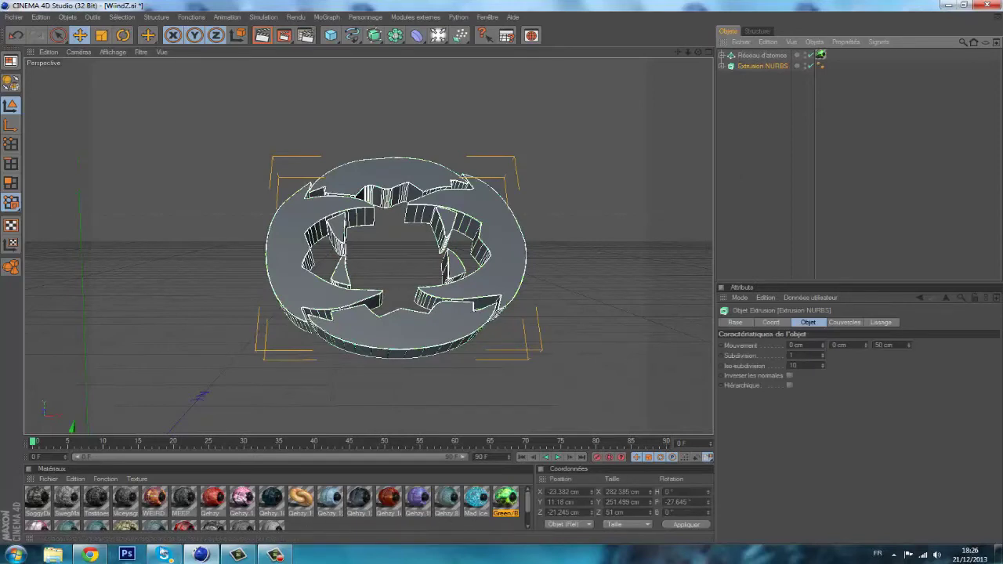
click(123, 510)
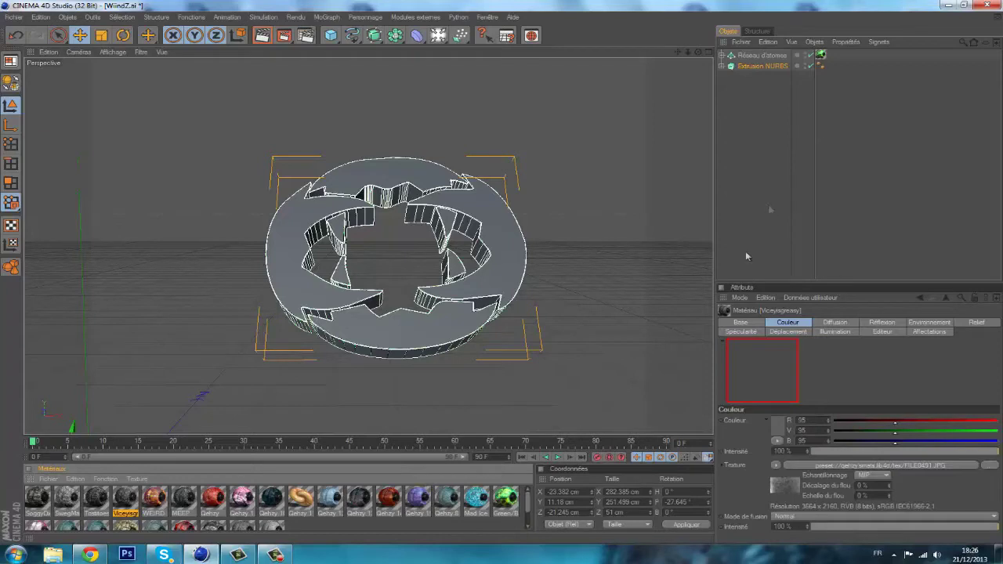
scroll(523, 513, down, 1)
click(273, 514)
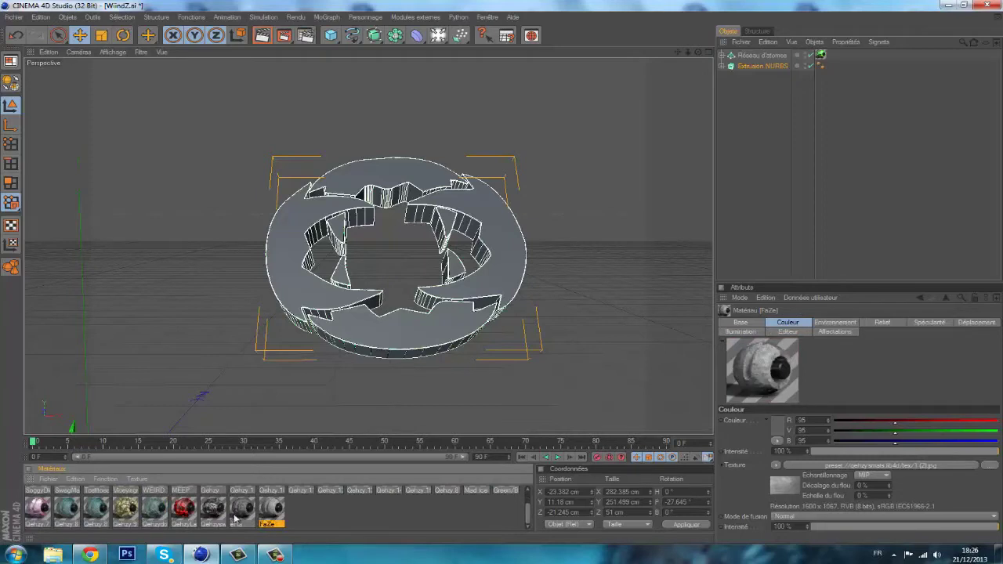
click(235, 518)
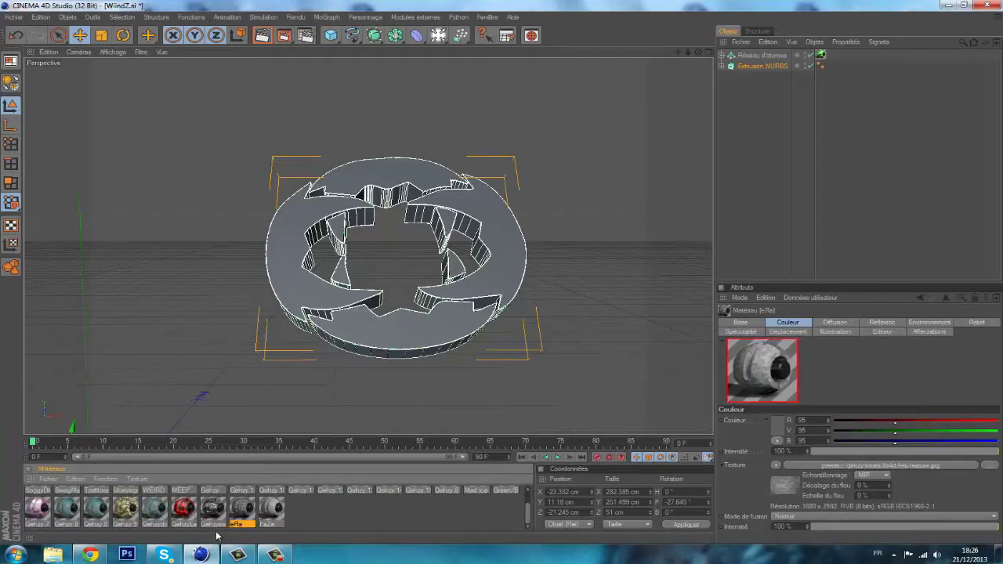
click(274, 509)
click(744, 67)
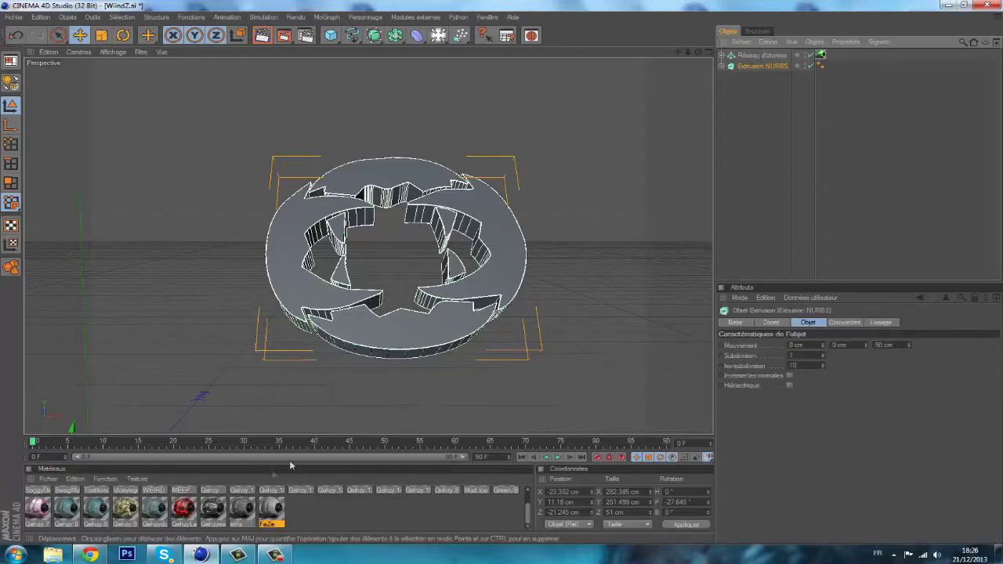
right_click(266, 507)
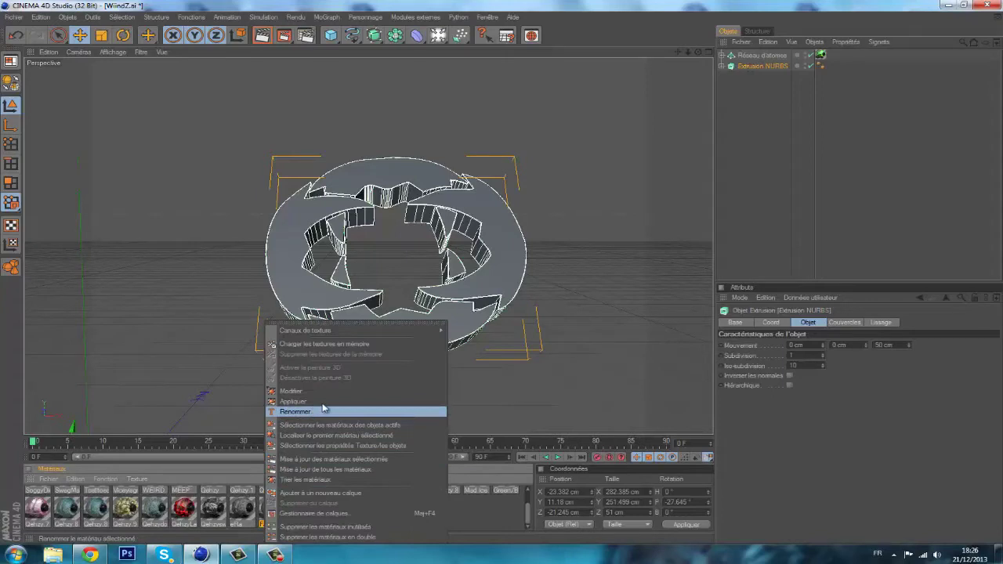
click(294, 402)
Set the projection type of the FaZe texture on the Extrusion NURBS to Cubique
click(852, 368)
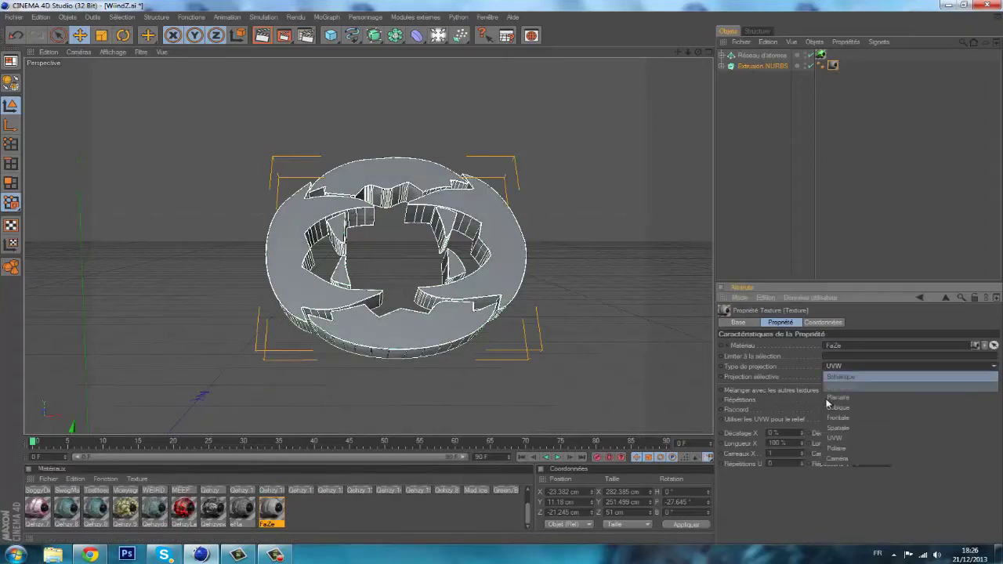
click(847, 408)
click(775, 188)
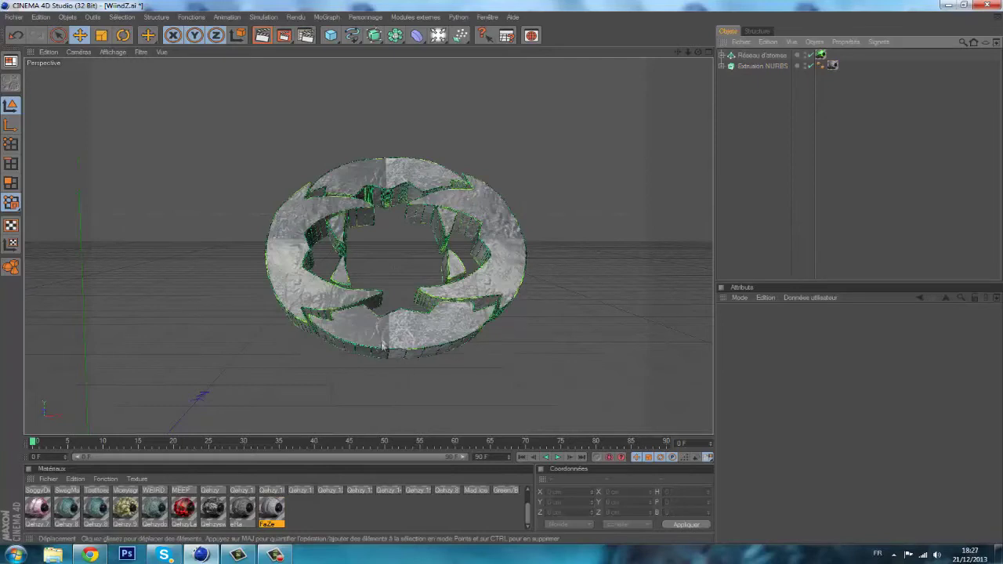
Apply the eRa material to the Extrusion NURBS object on top of the FaZe texture
click(243, 508)
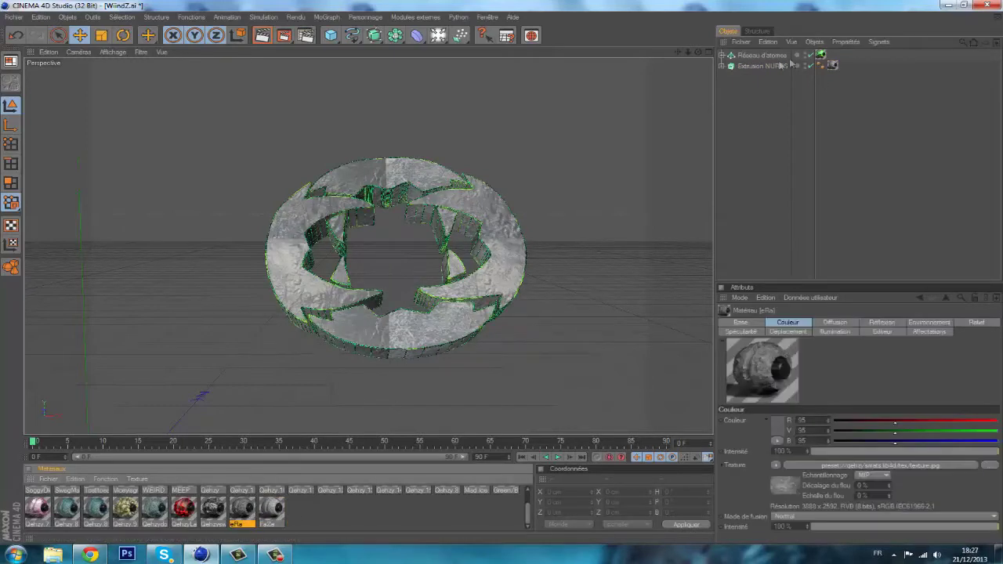
right_click(250, 513)
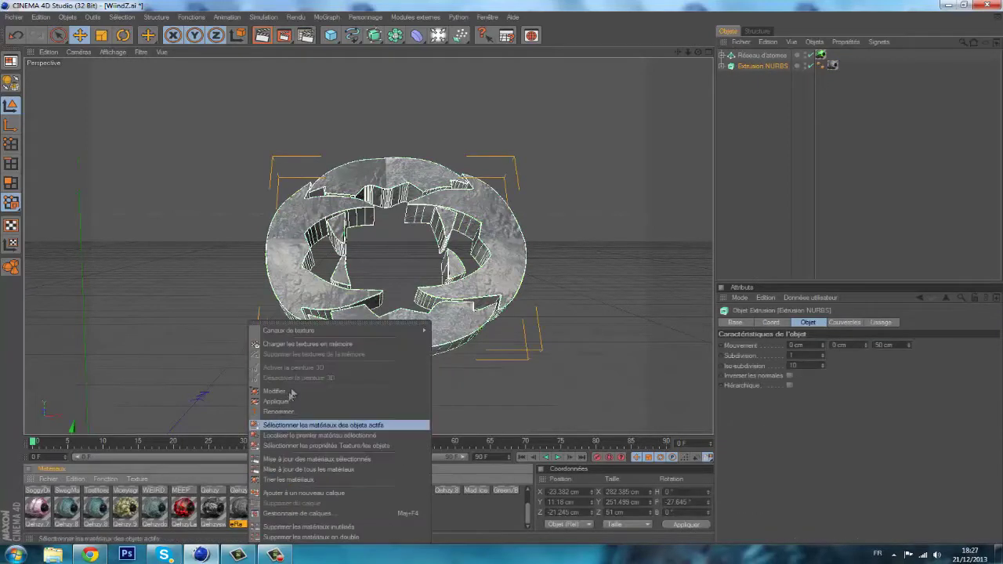
click(276, 411)
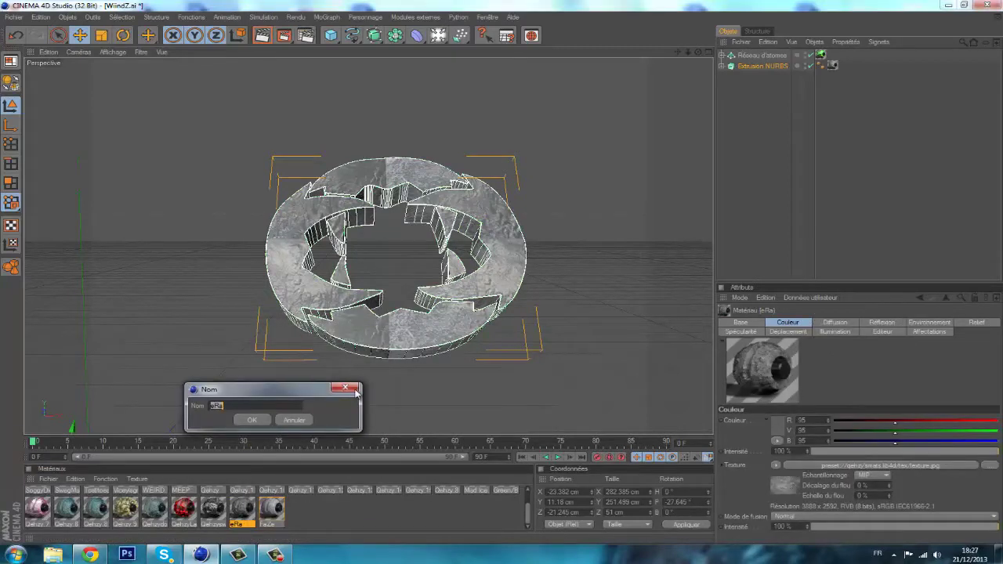
click(353, 388)
right_click(252, 506)
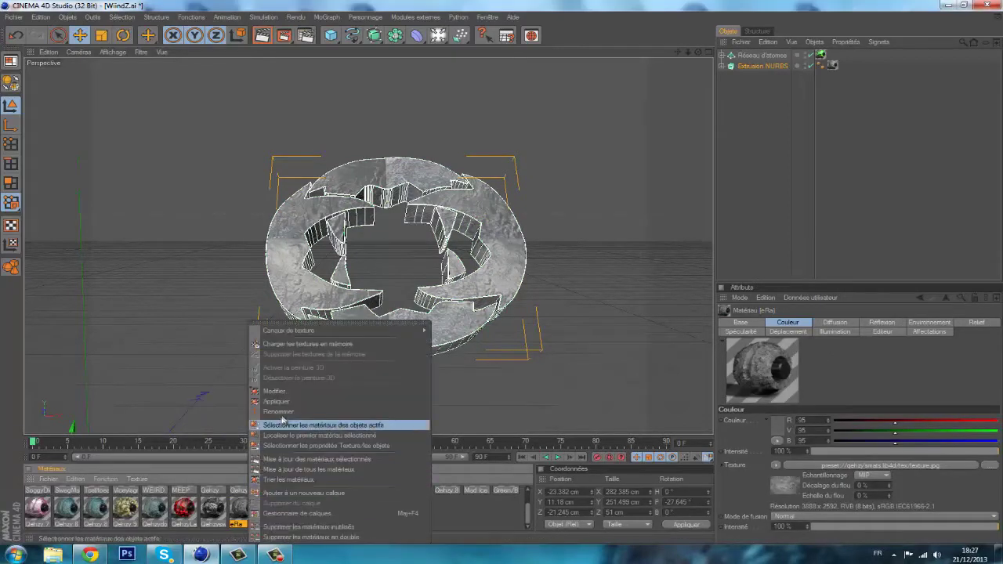
click(300, 404)
Set the projection type of the eRa texture on the Extrusion NURBS to Cubique
click(836, 366)
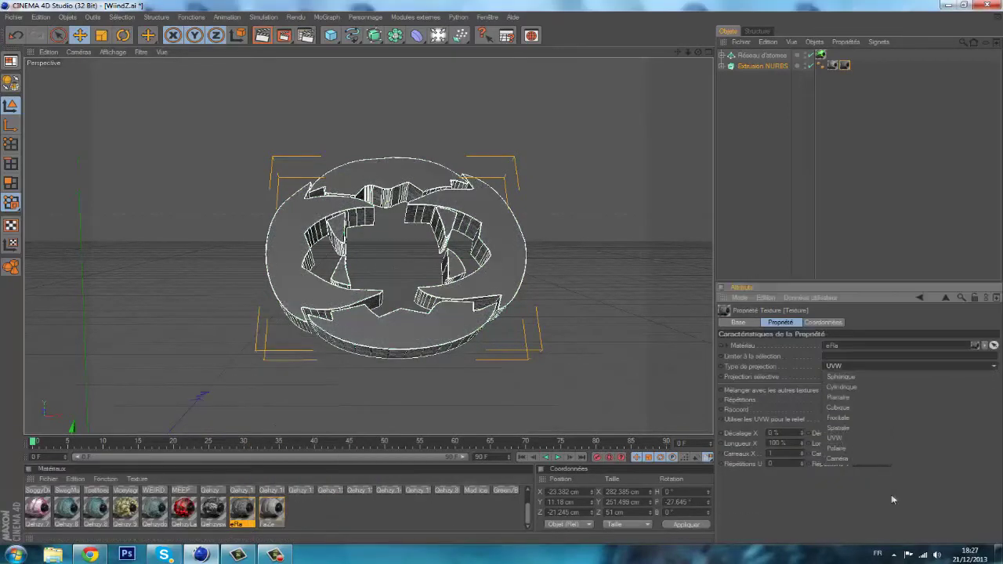
click(857, 408)
click(863, 207)
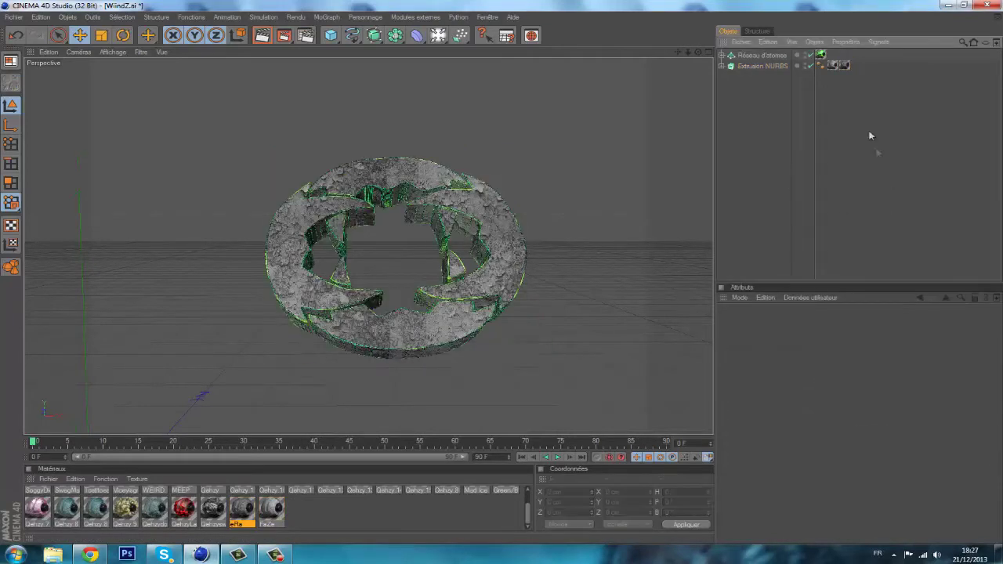
Duplicate the textured Extrusion NURBS object and disable the original extrusion
click(748, 66)
click(776, 107)
click(759, 67)
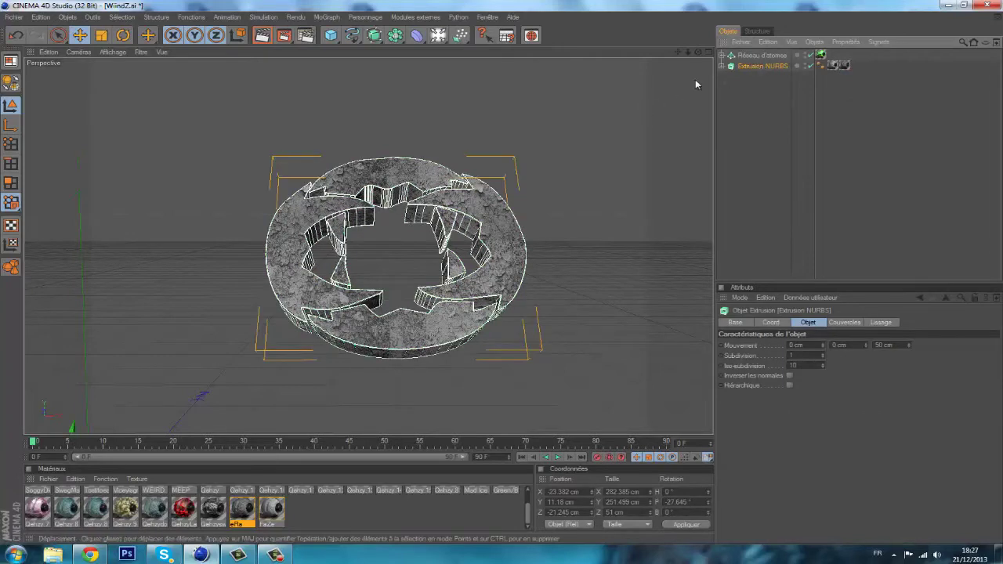
key(ctrl+c)
key(ctrl+v)
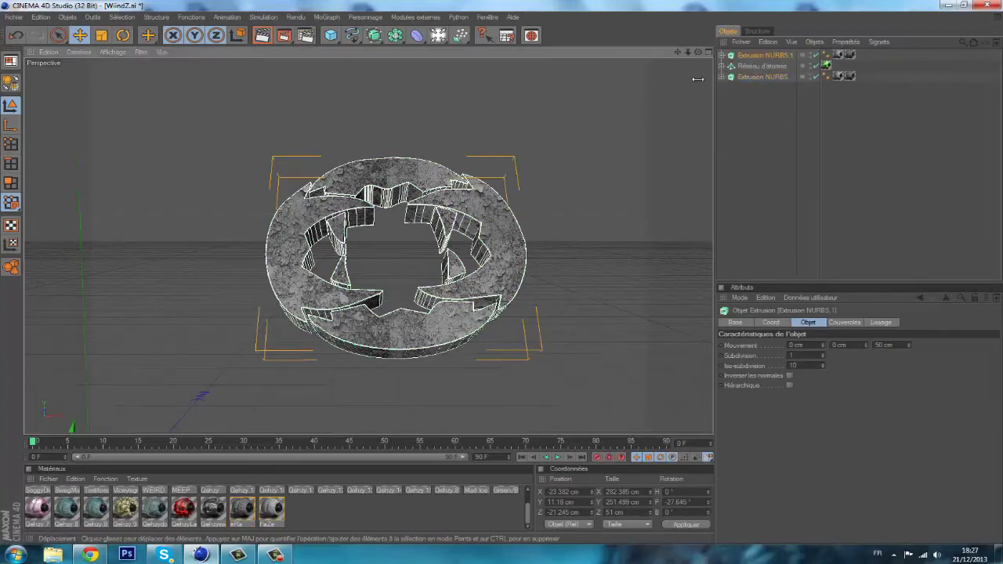
click(816, 77)
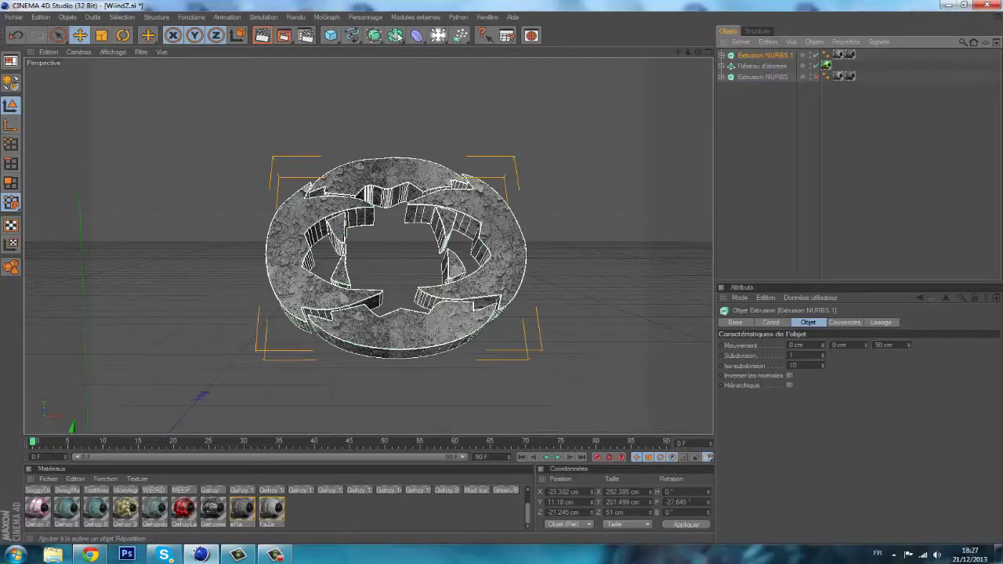
Break the duplicated extrusion into 25 pieces with the Thrausi plugin in Voronoi mode
click(456, 17)
mouse_move(438, 17)
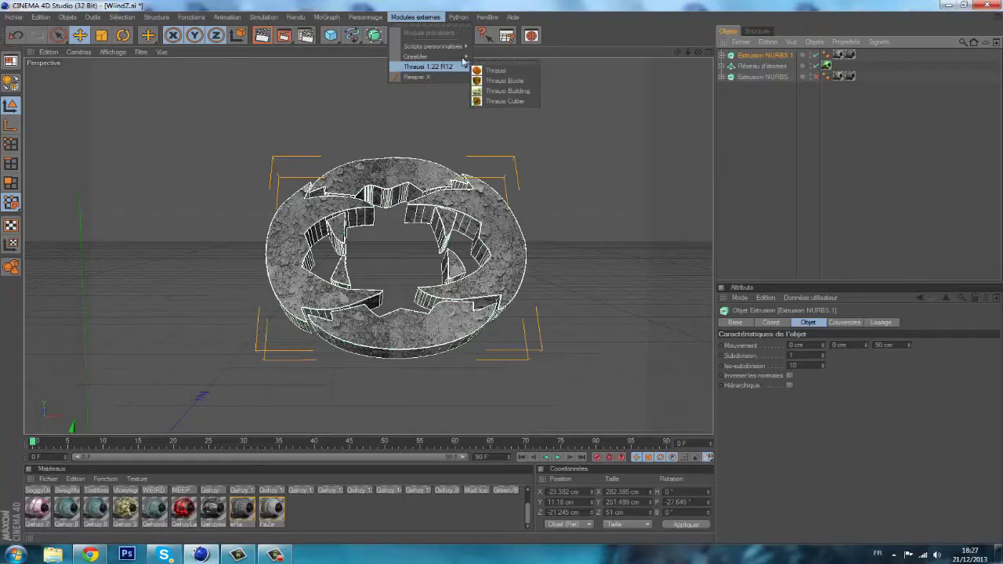
mouse_move(452, 68)
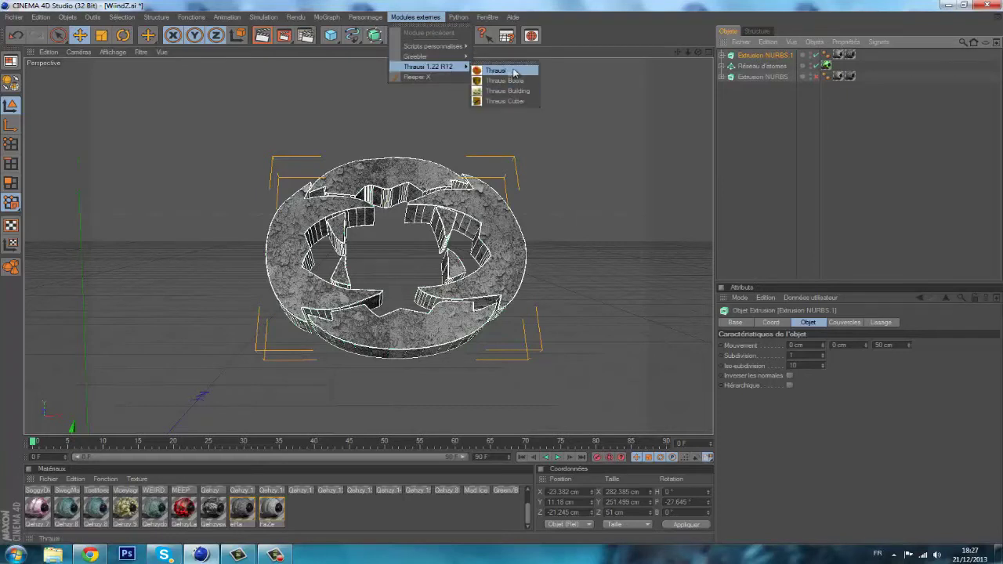
click(514, 72)
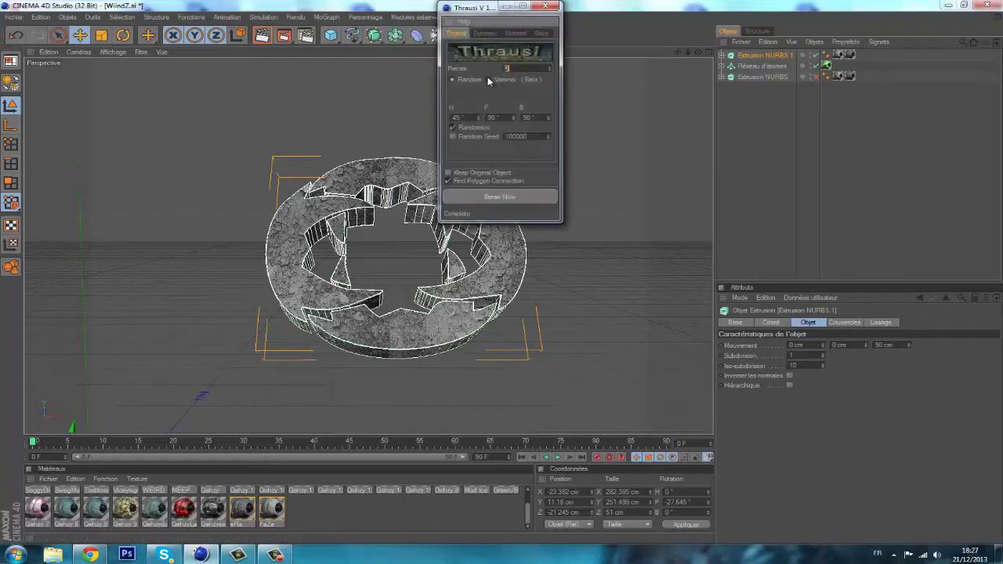
click(488, 80)
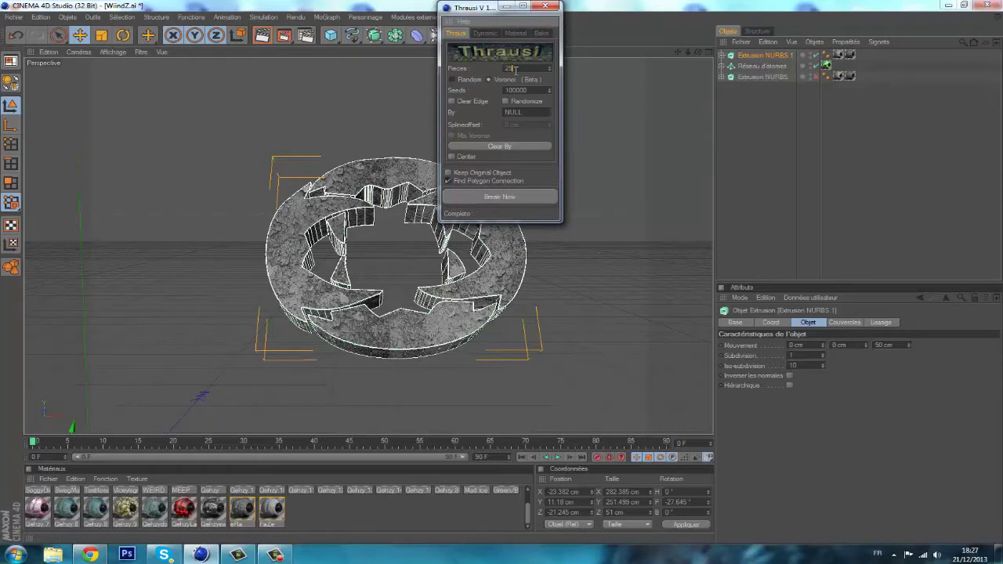
click(481, 197)
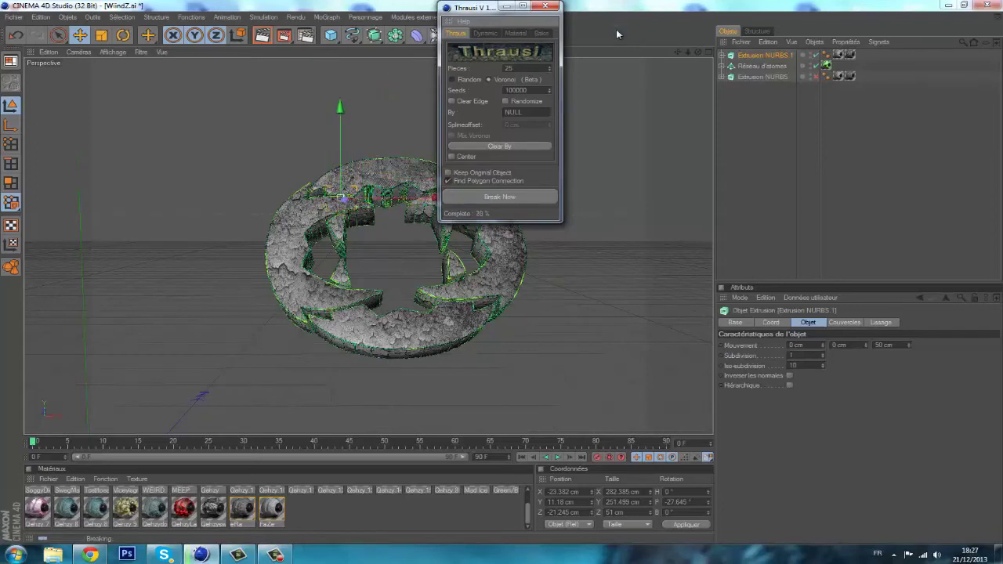
Switch to Chrome and adjust the volume of the Woodkid - Iron video on YouTube
click(91, 555)
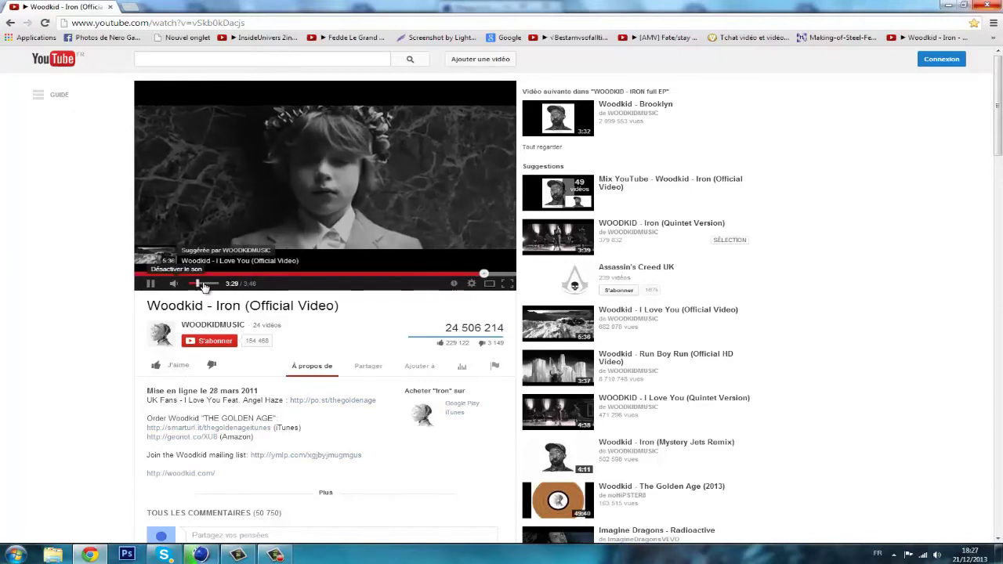
click(204, 284)
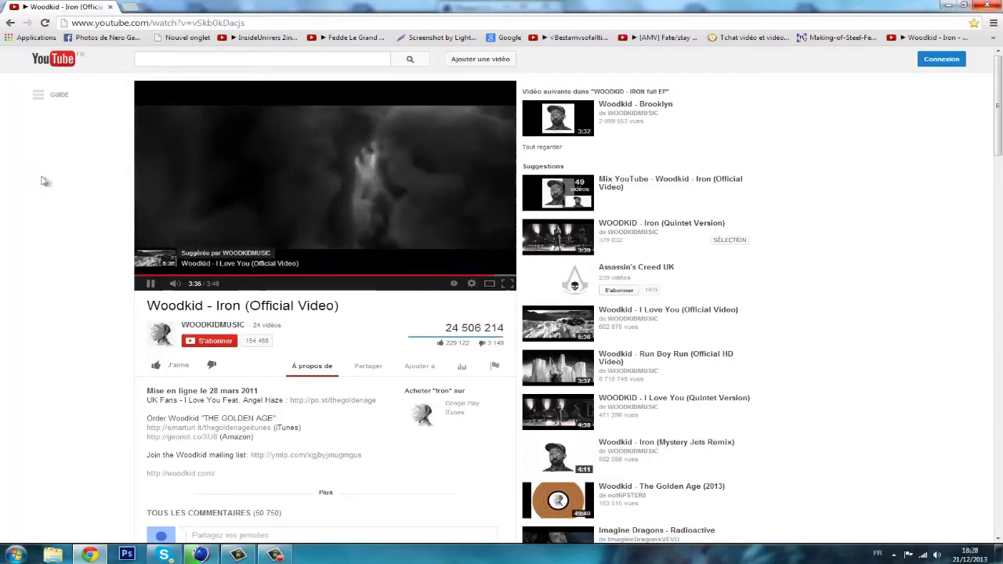
mouse_move(175, 284)
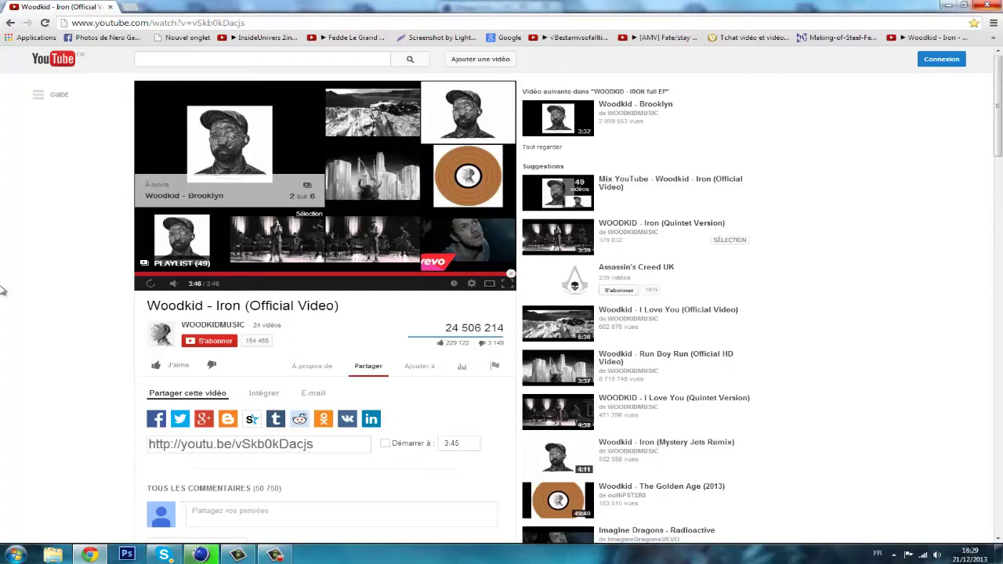
Dismiss the Windows colour scheme prompt and open the bookmarked Spektrem - Shine (Original Mix) video in Chrome
click(201, 555)
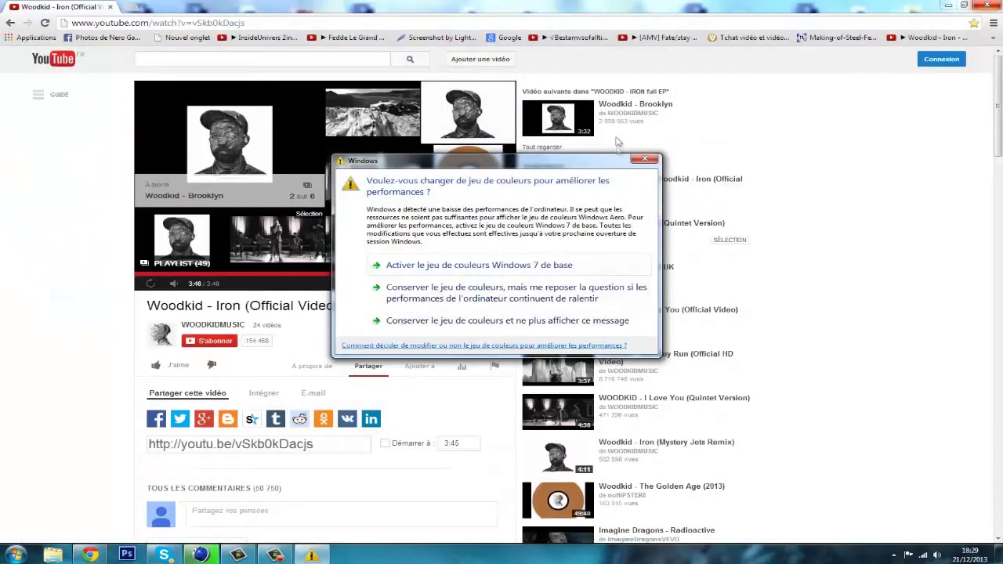
click(652, 159)
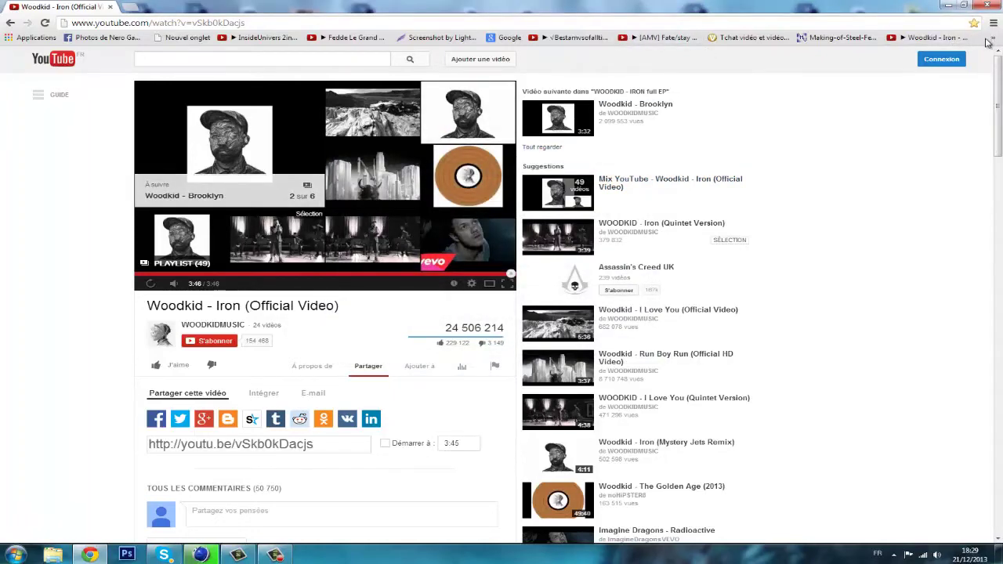
click(992, 39)
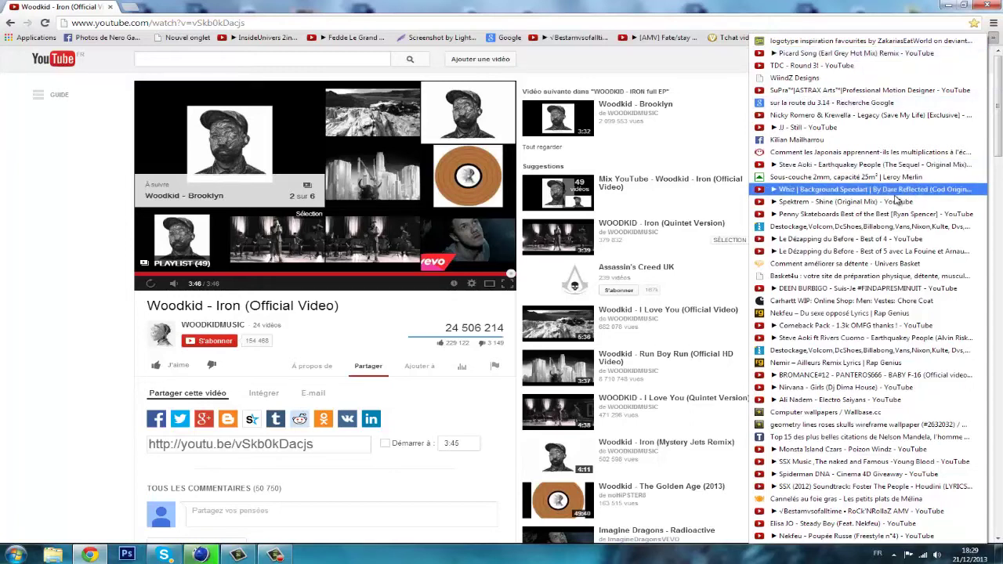
click(897, 201)
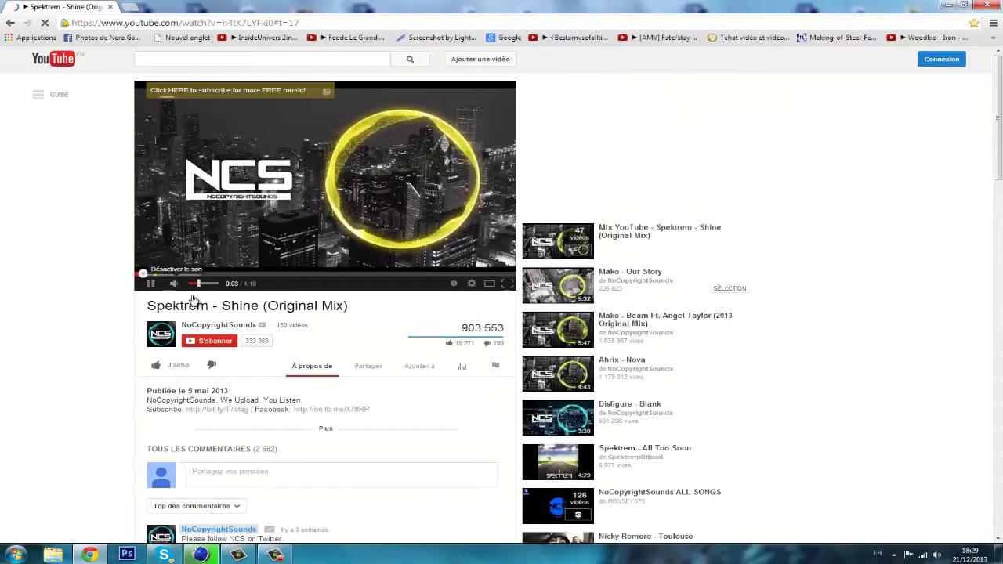
Switch back to CINEMA 4D to check the progress of the Thrausi break, closing the ad over the YouTube video
click(202, 554)
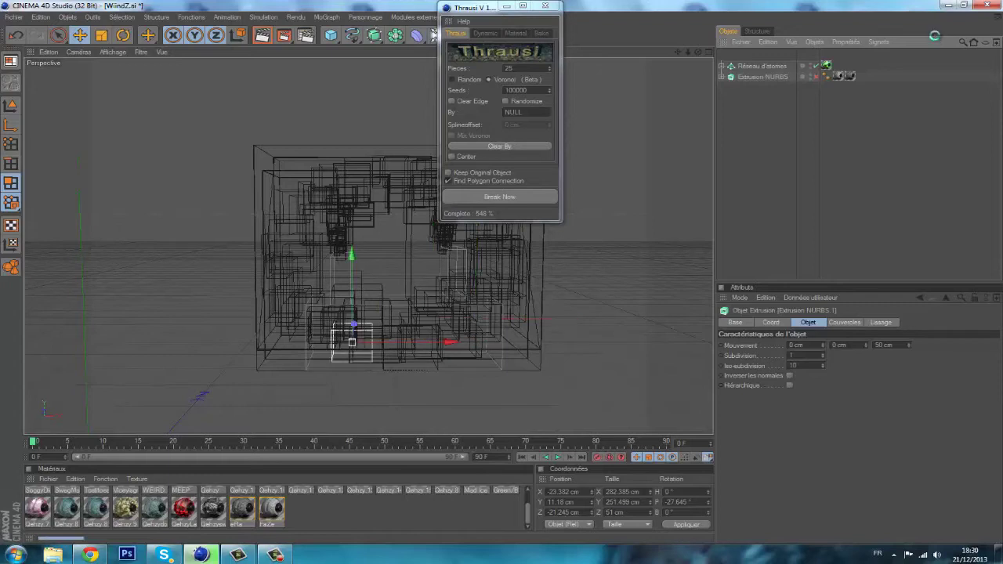
click(90, 555)
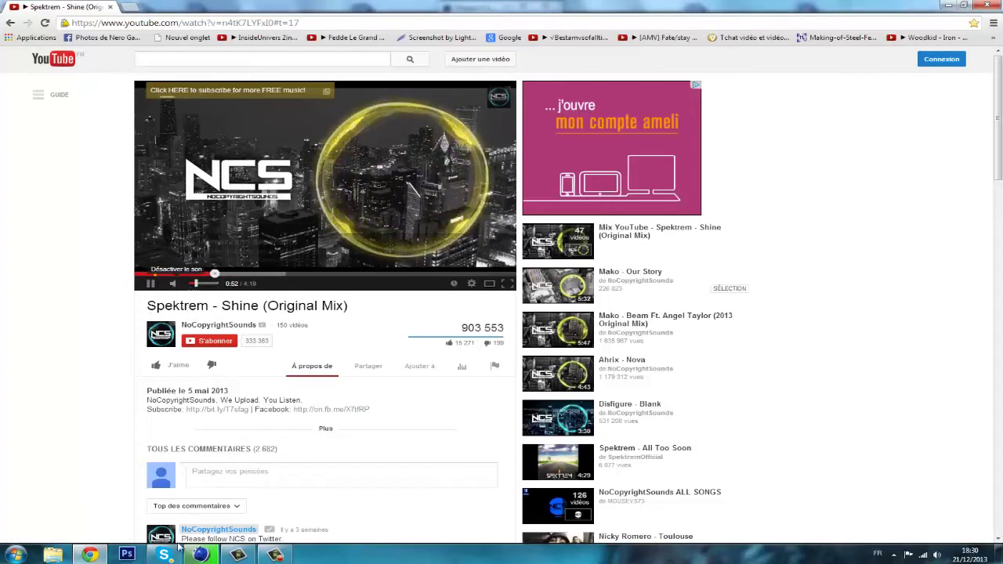
click(200, 554)
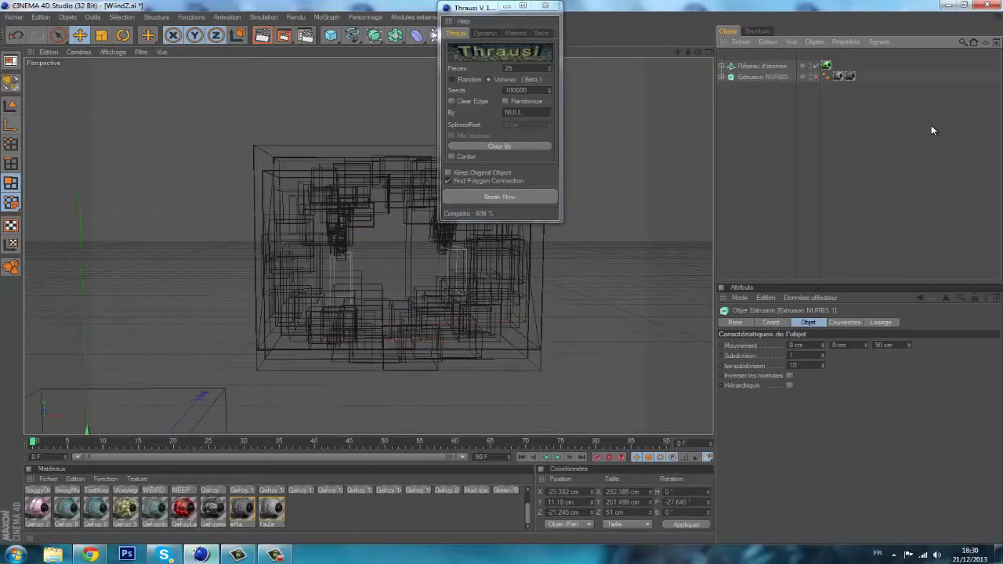
click(99, 555)
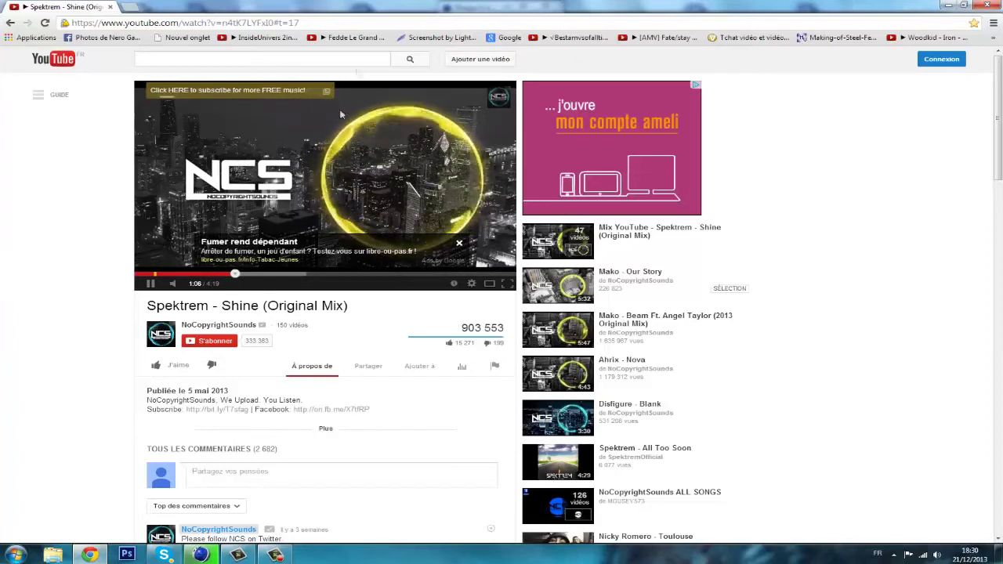
click(459, 246)
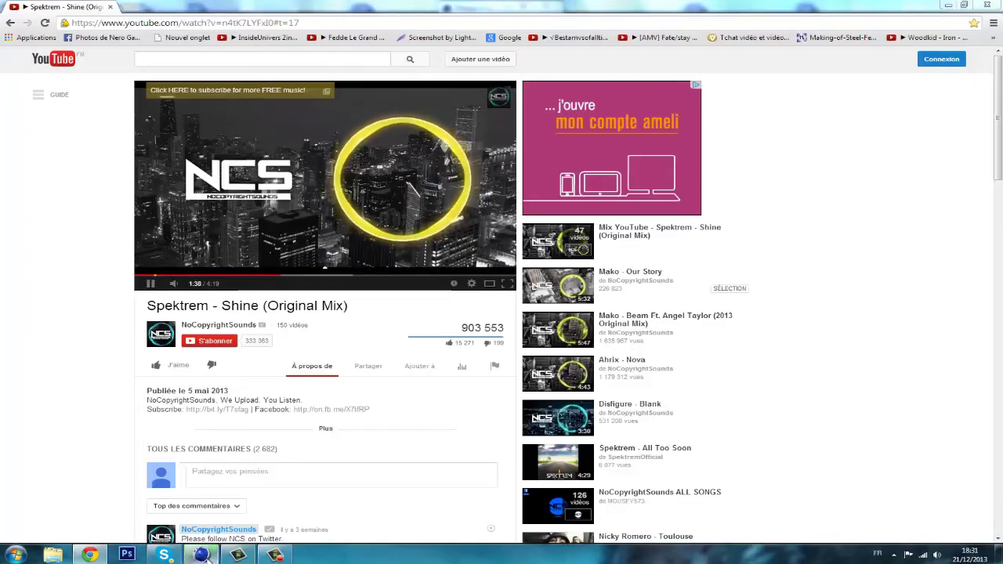
click(214, 557)
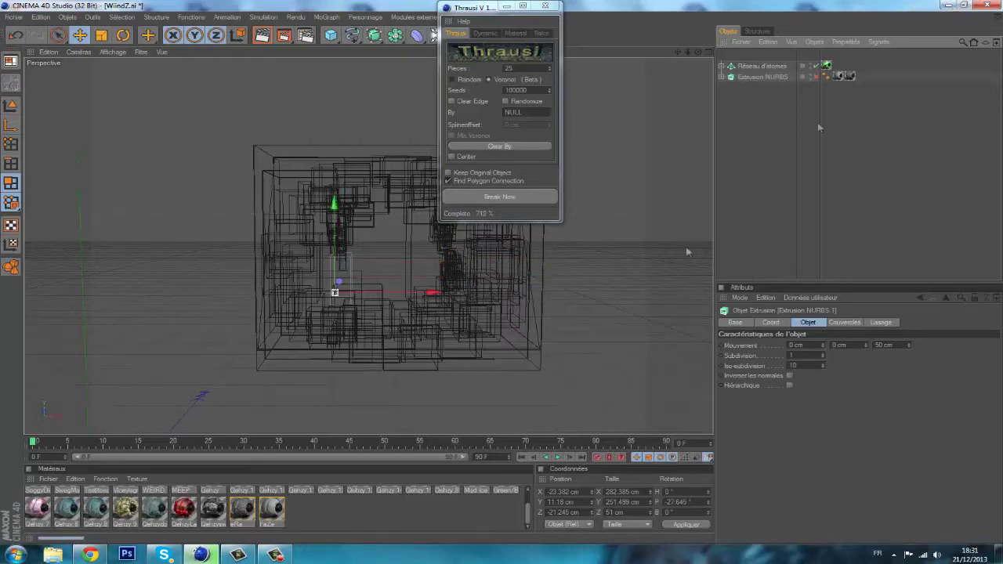
Switch to Skype, read the latest messages in the first group chat, and return to CINEMA 4D
click(163, 555)
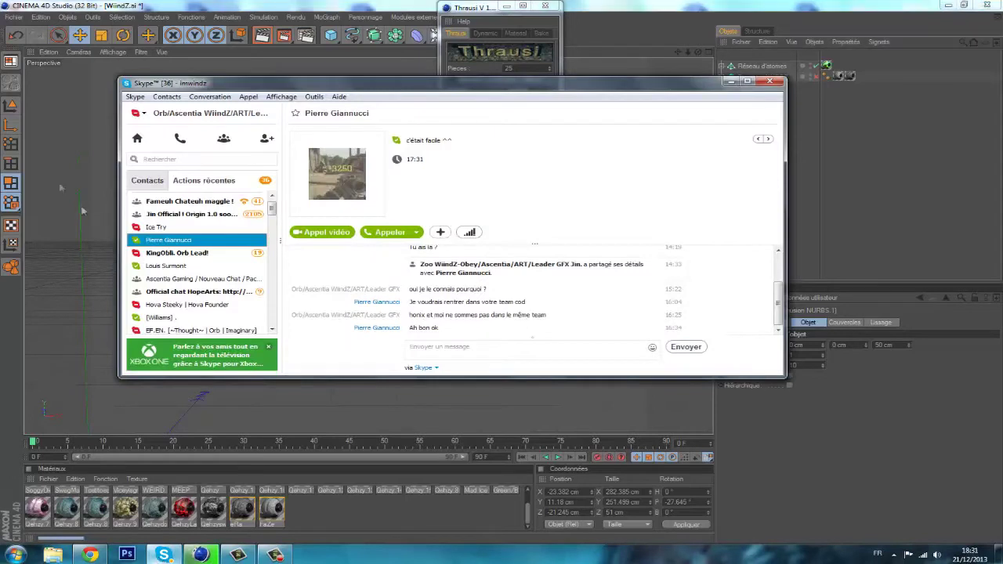
click(172, 205)
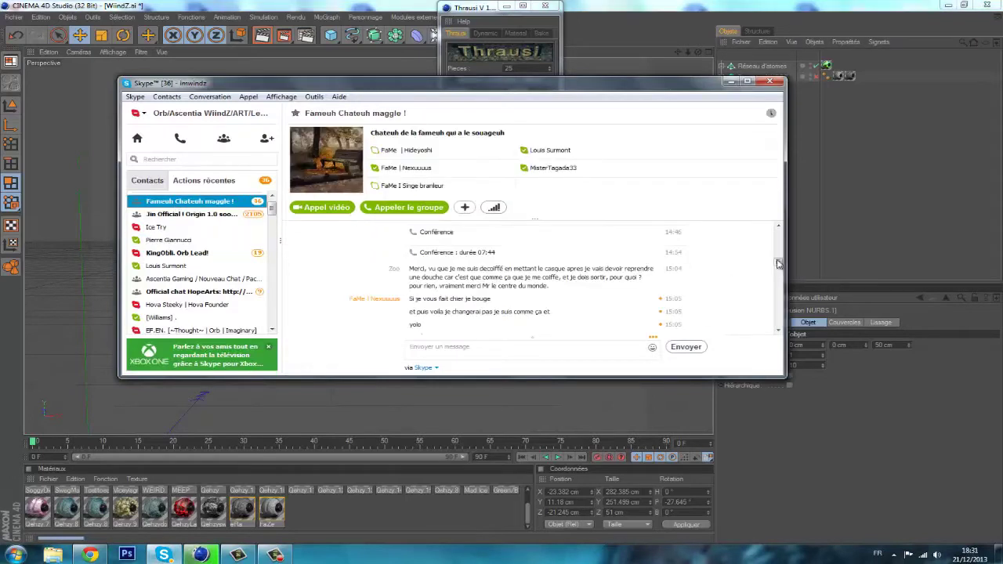
scroll(729, 282, down, 10)
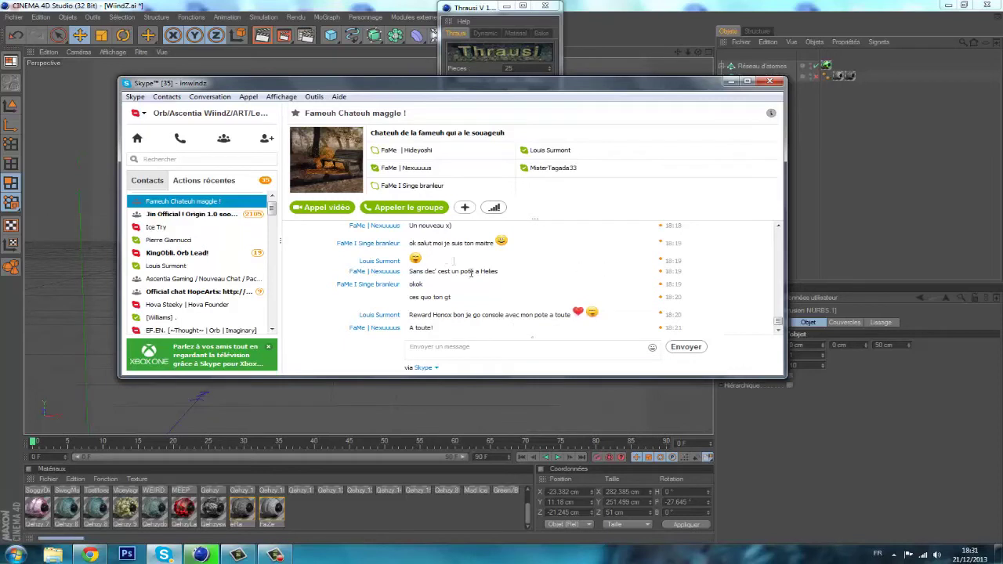
click(731, 82)
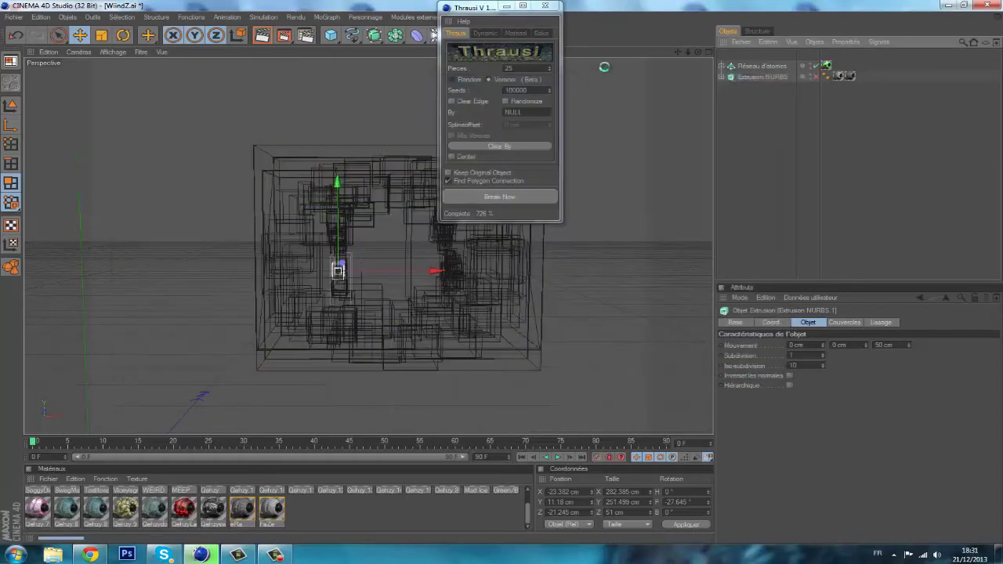
Close the Thrausi plugin window once the break calculation has finished
mouse_move(335, 279)
mouse_down()
mouse_move(345, 289)
mouse_move(344, 273)
mouse_up()
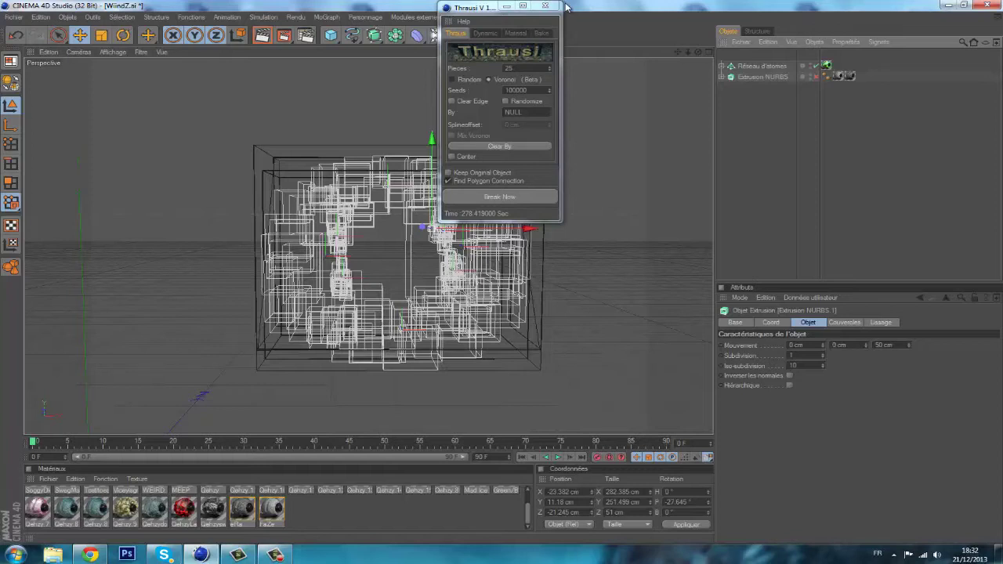
key(super)
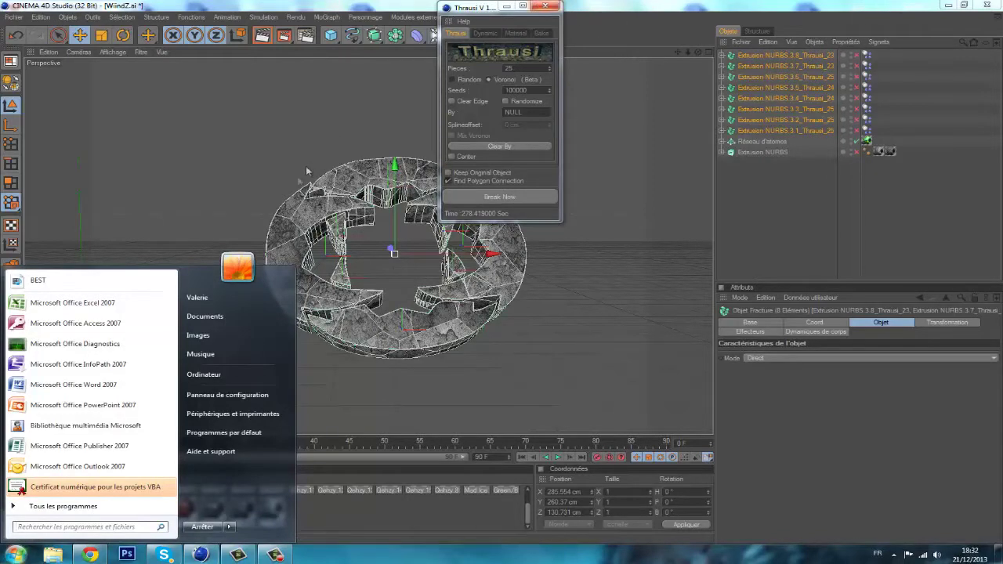
key(Escape)
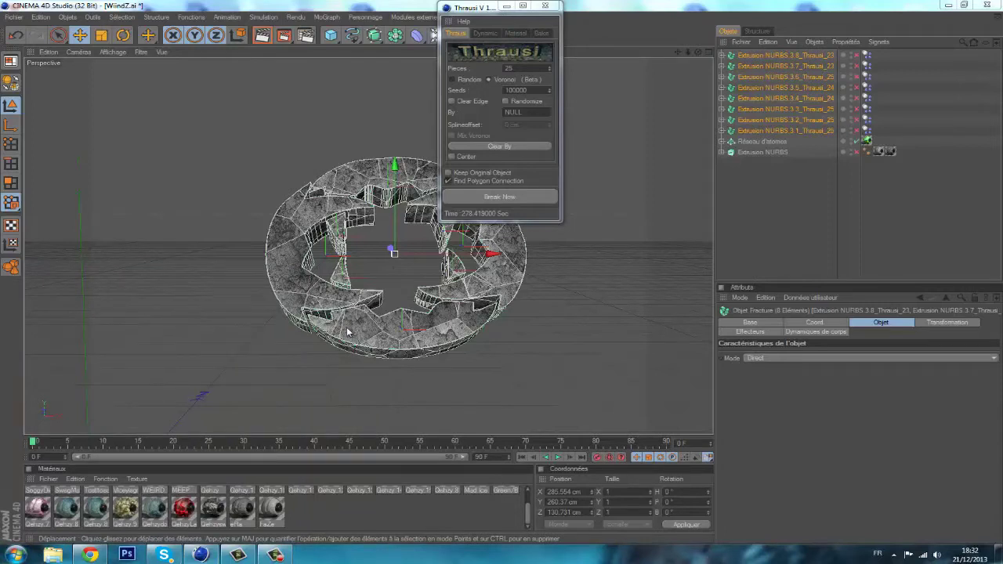
click(549, 10)
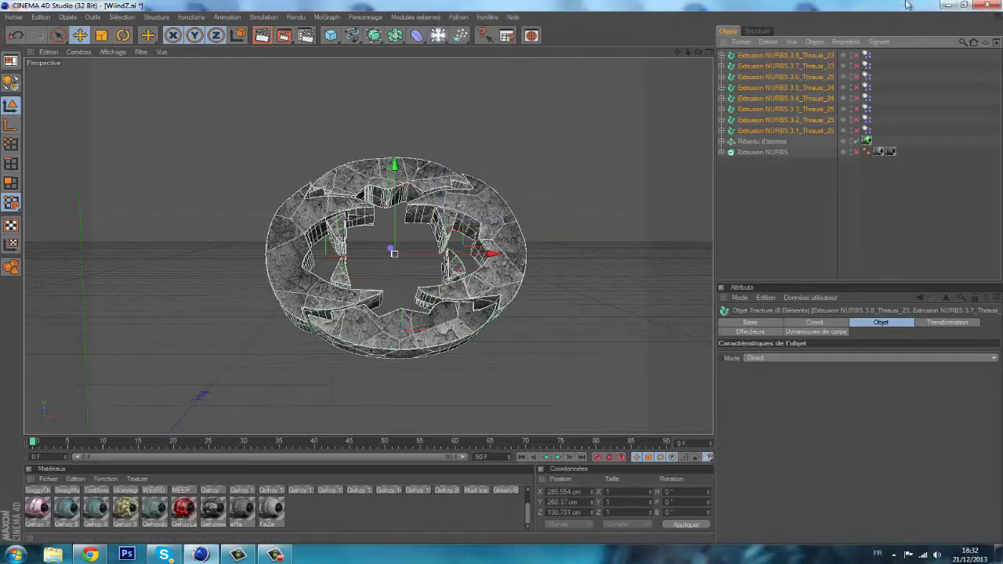
Delete the Thrausi fracture objects Extrusion NURBS 3.8, 3.7, 3.5 and 3.4 that form the small inner pieces
click(767, 58)
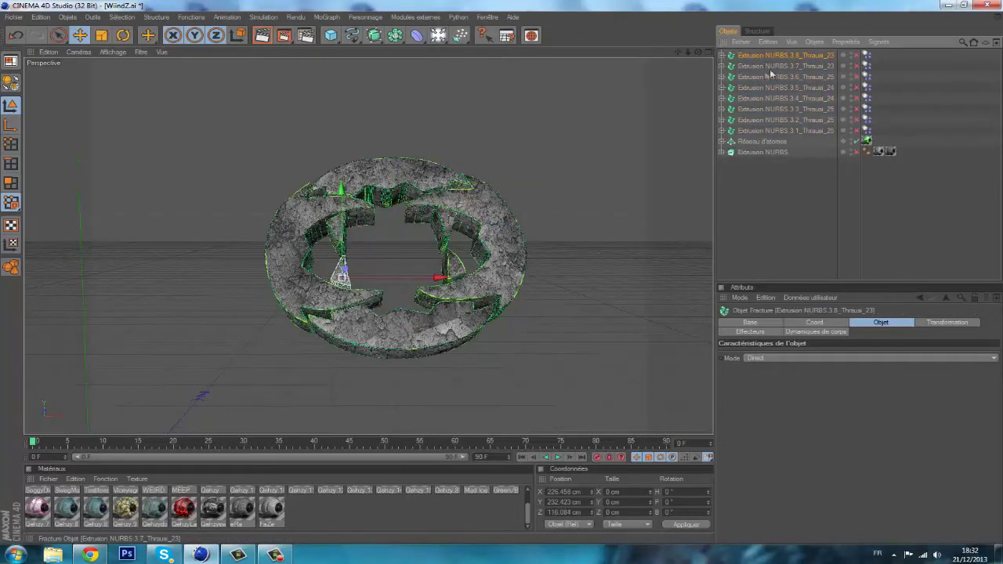
key(Delete)
click(794, 57)
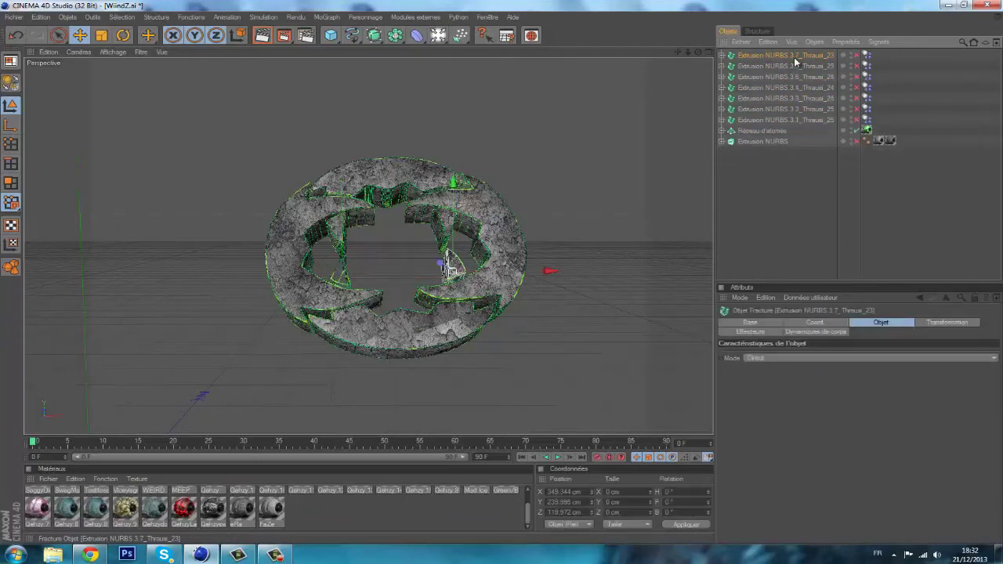
key(Delete)
click(794, 57)
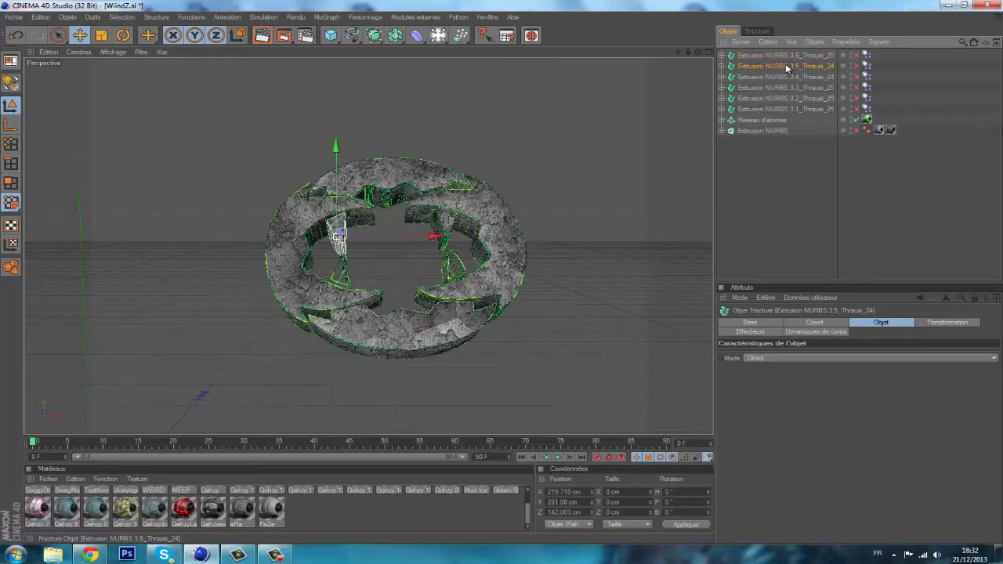
key(Delete)
click(787, 67)
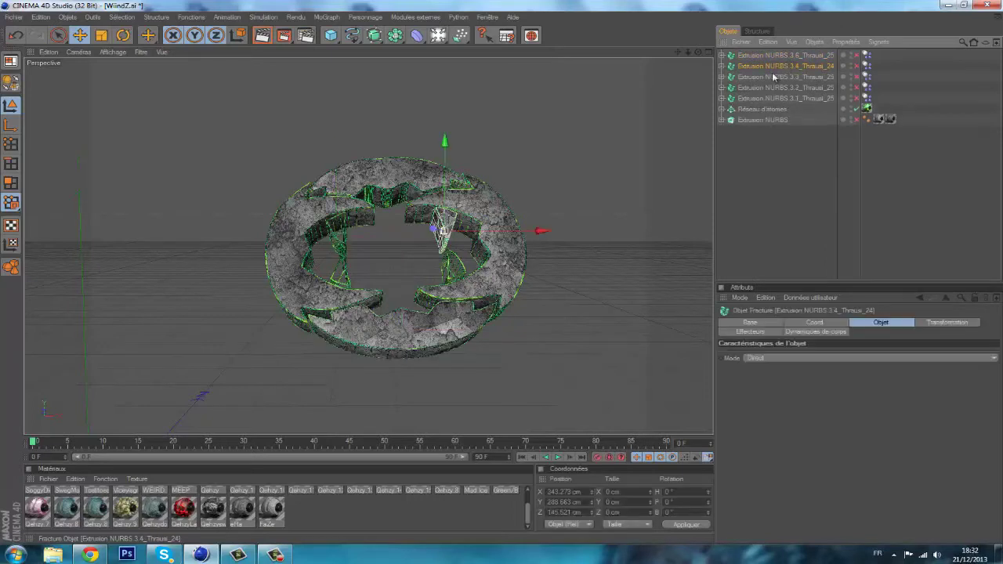
key(Delete)
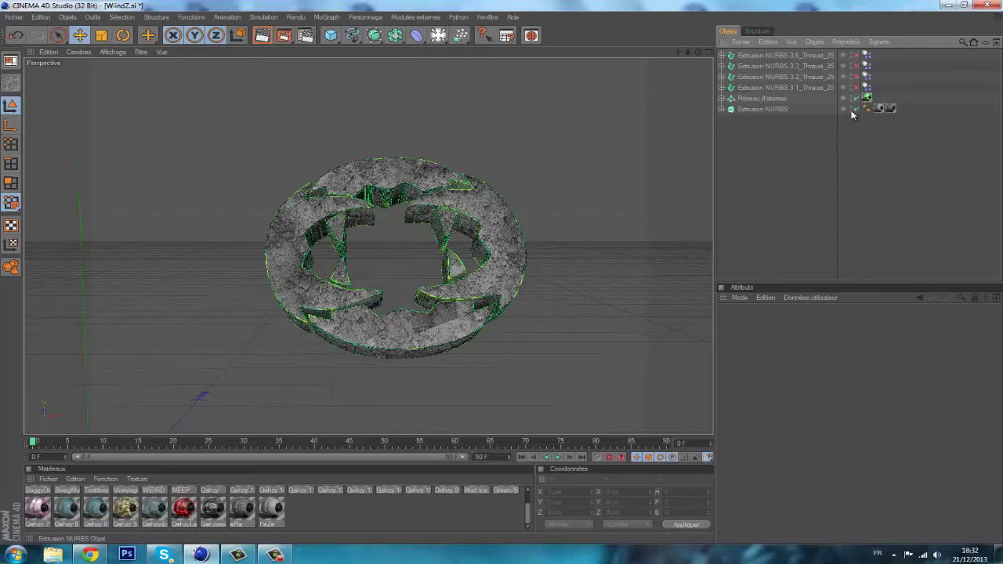
Add a MoGraph Random effector (Effecteur Randomisation) to the four remaining Thrausi fracture objects
drag(895, 90, 588, 5)
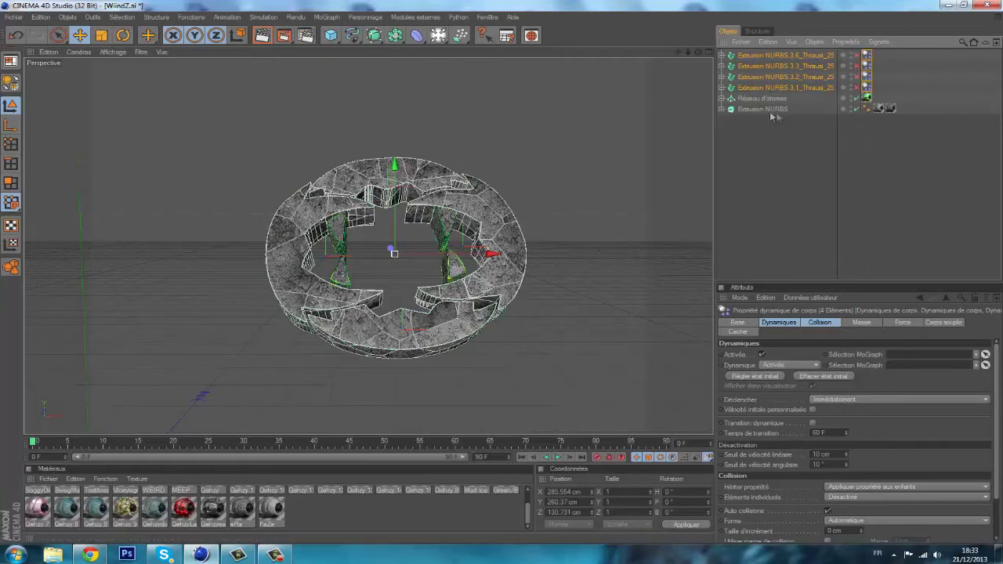
click(303, 17)
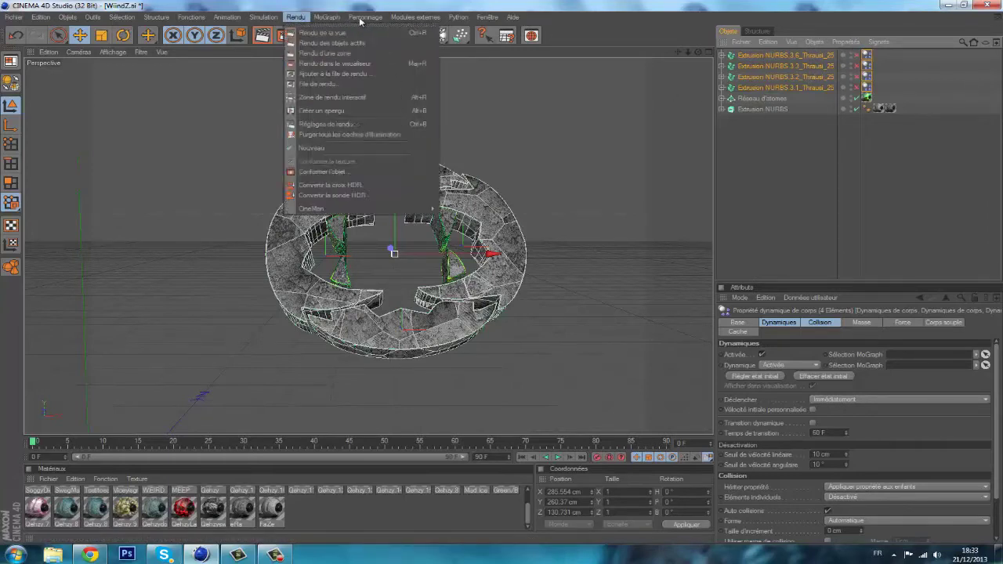
mouse_move(347, 17)
mouse_move(368, 33)
click(484, 101)
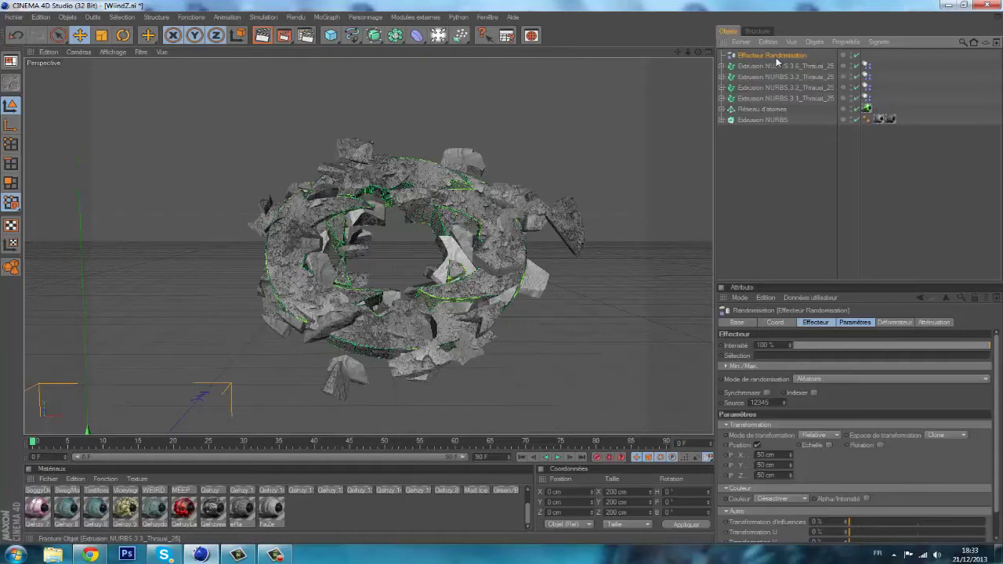
Reduce the Random effector's intensity to 4 % so the fracture pieces shift only slightly
click(796, 345)
drag(807, 345, 827, 346)
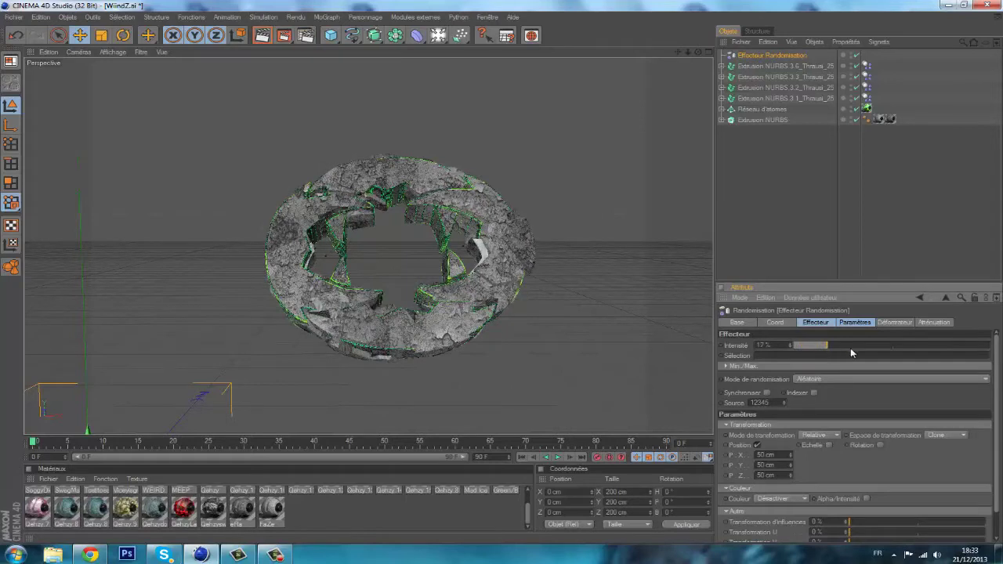
click(850, 348)
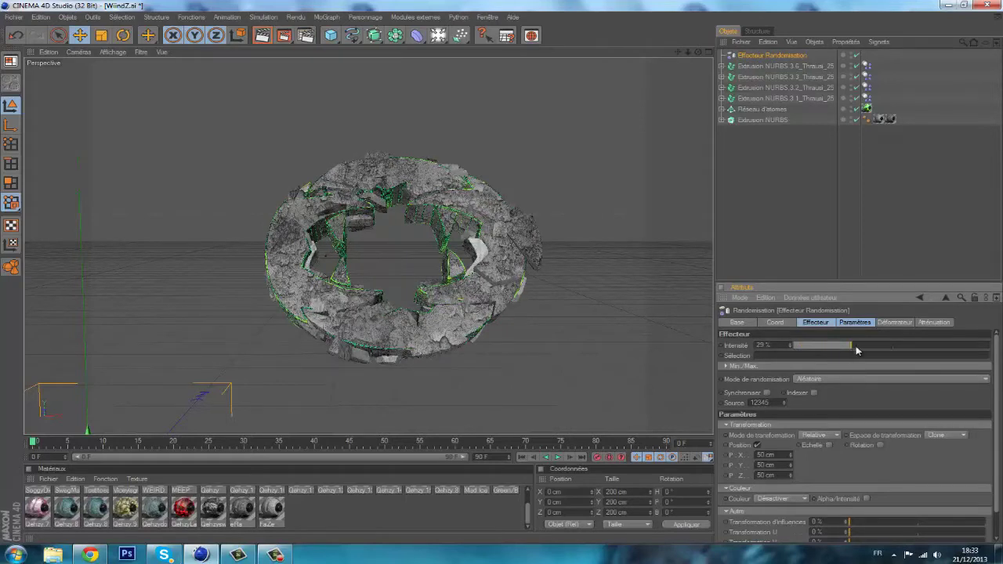
drag(855, 346, 804, 348)
scroll(792, 351, down, 2)
scroll(791, 353, down, 1)
click(825, 240)
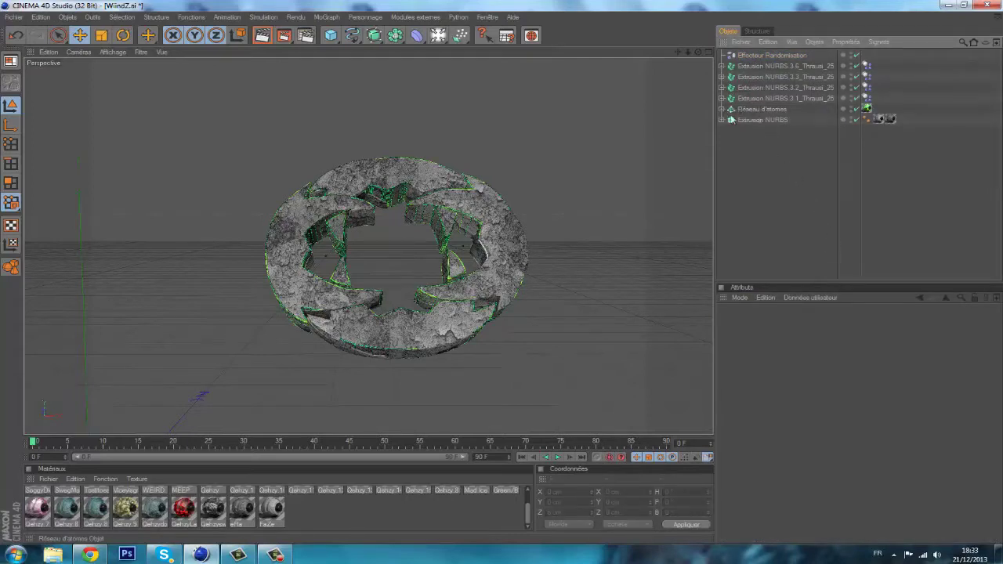
Disable the original Extrusion NURBS and enable the atom array's Séparer les éléments option
click(857, 119)
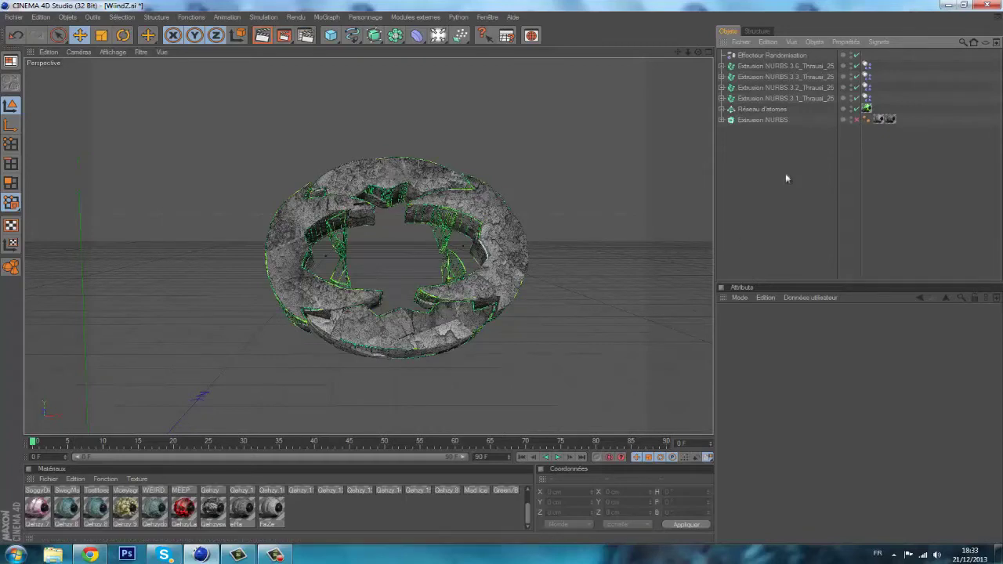
click(764, 110)
click(856, 110)
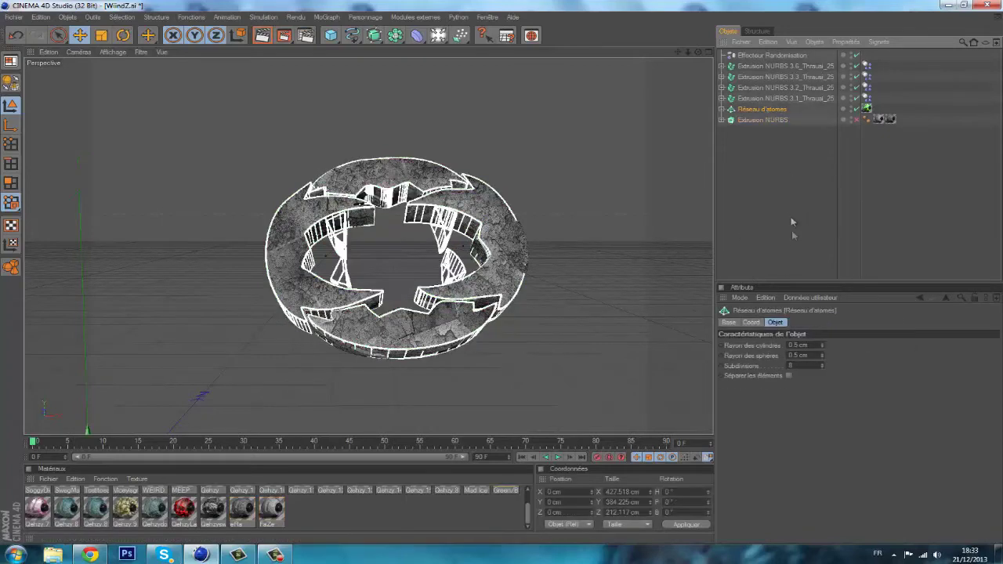
click(789, 376)
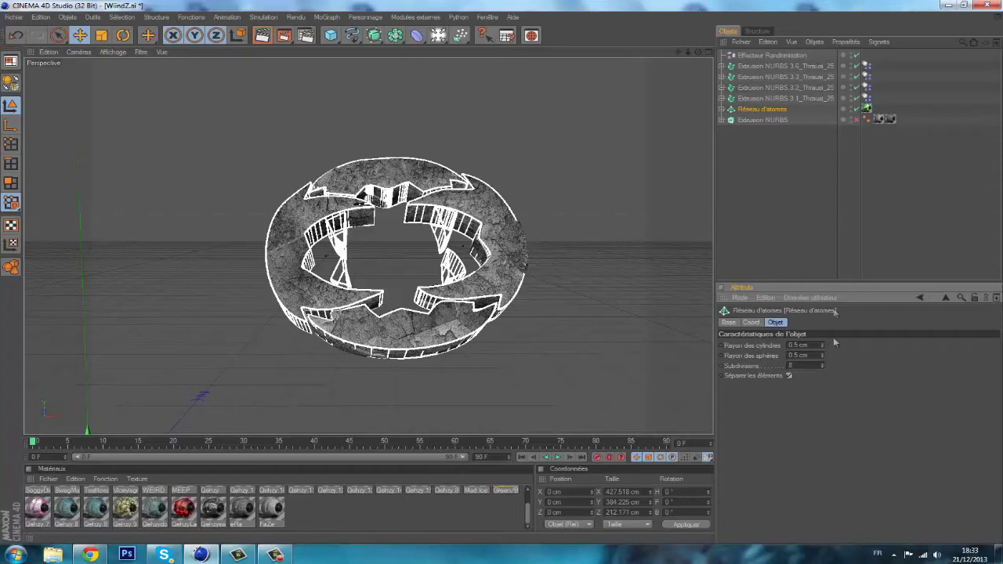
click(888, 195)
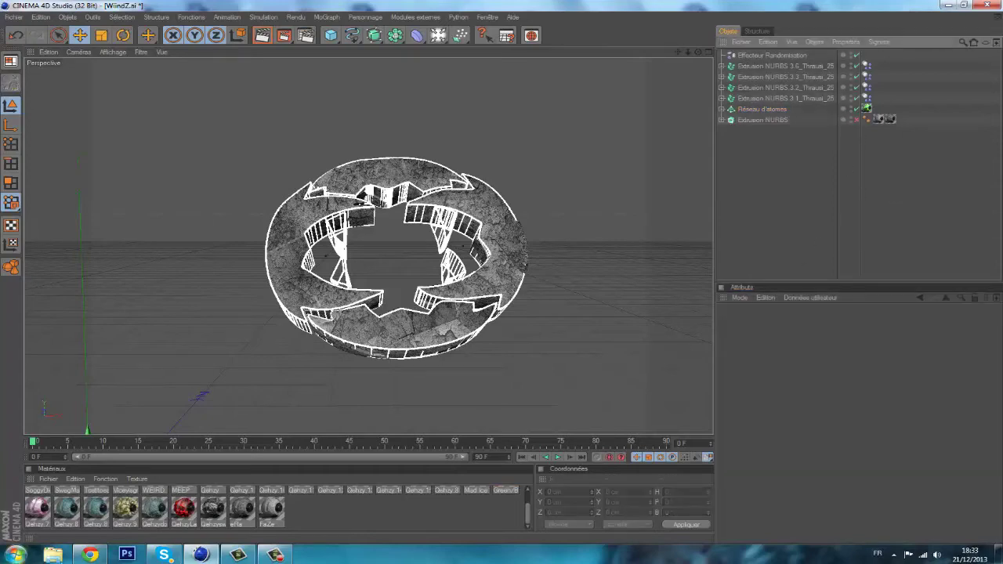
Look at Skype and the Spektrem - Shine video in Chrome, and switch back to CINEMA 4D
click(163, 557)
click(163, 556)
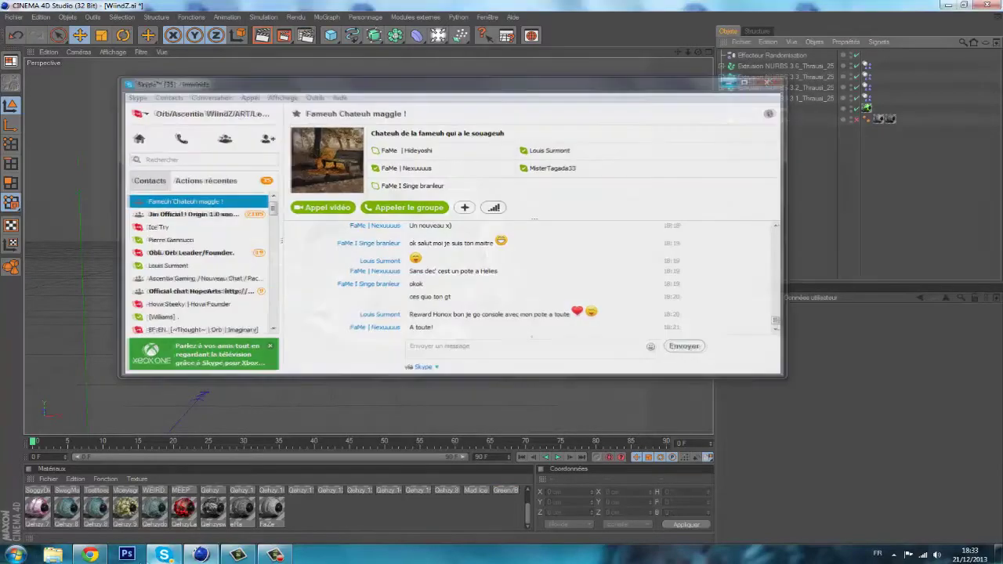
click(89, 555)
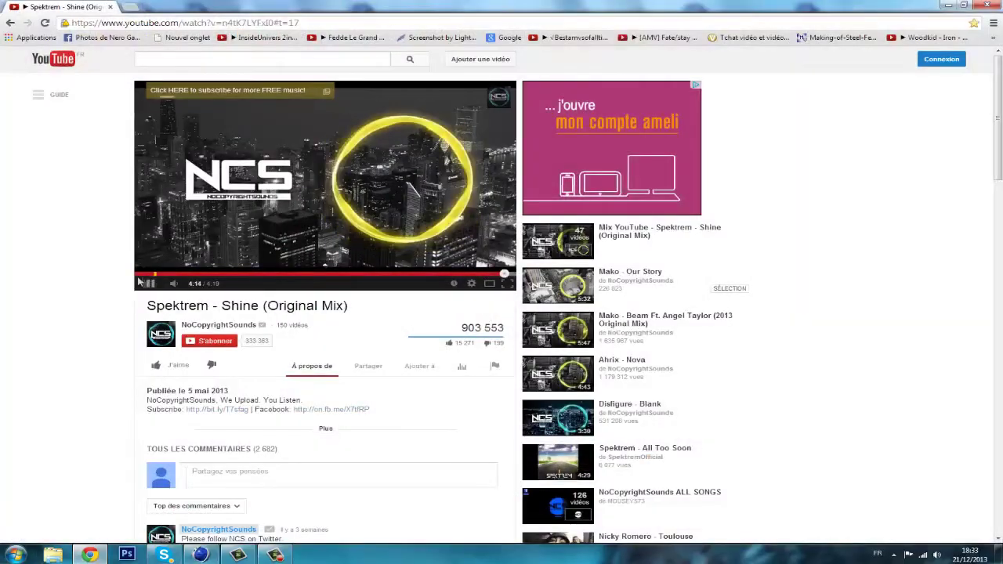
key(alt+Tab)
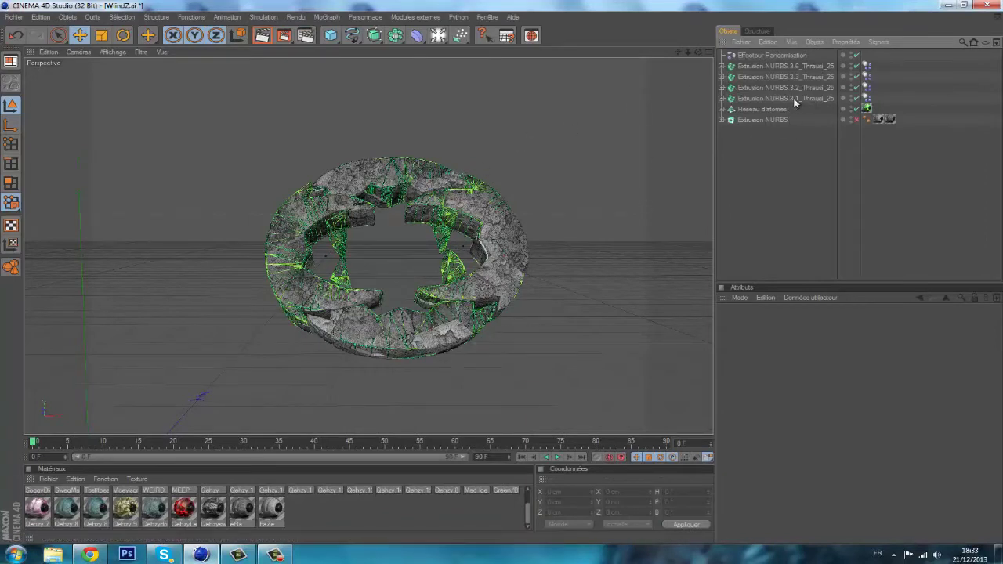
Group the four Thrausi fracture objects under a null object
drag(887, 100, 860, 59)
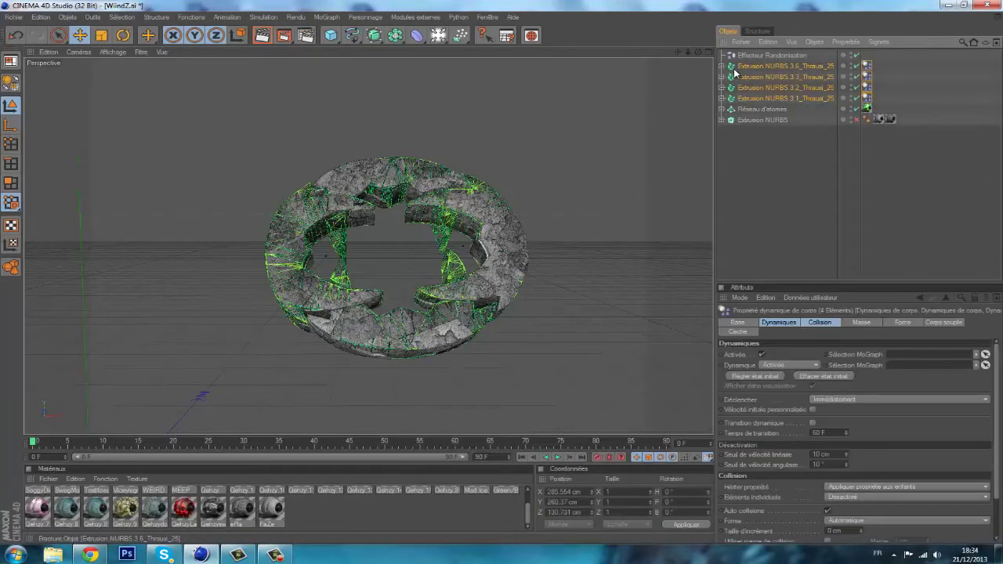
click(709, 52)
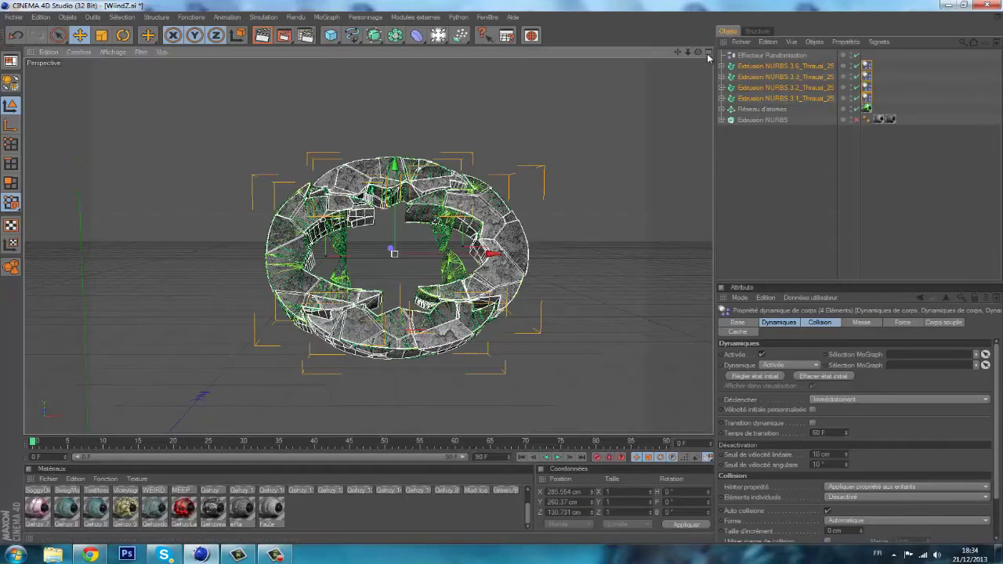
right_click(808, 162)
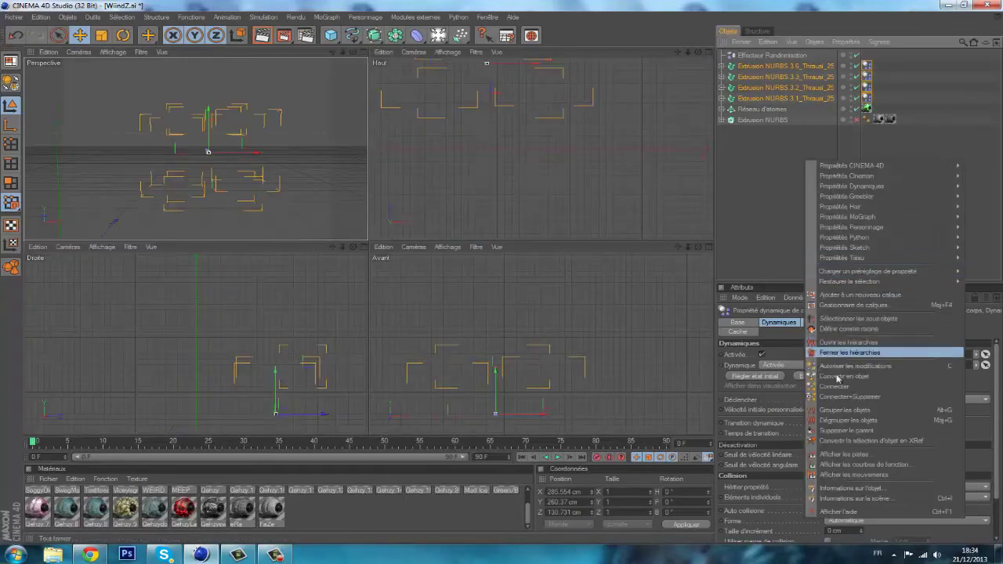
click(850, 409)
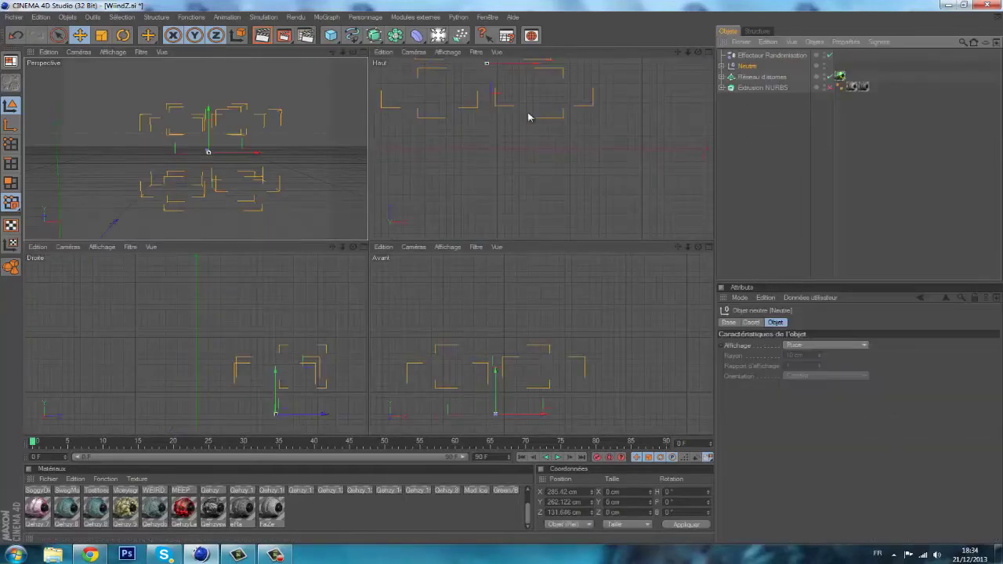
Move the fracture group along the Z axis in the top view to about 123.8 cm and return to the perspective view
scroll(526, 144, down, 3)
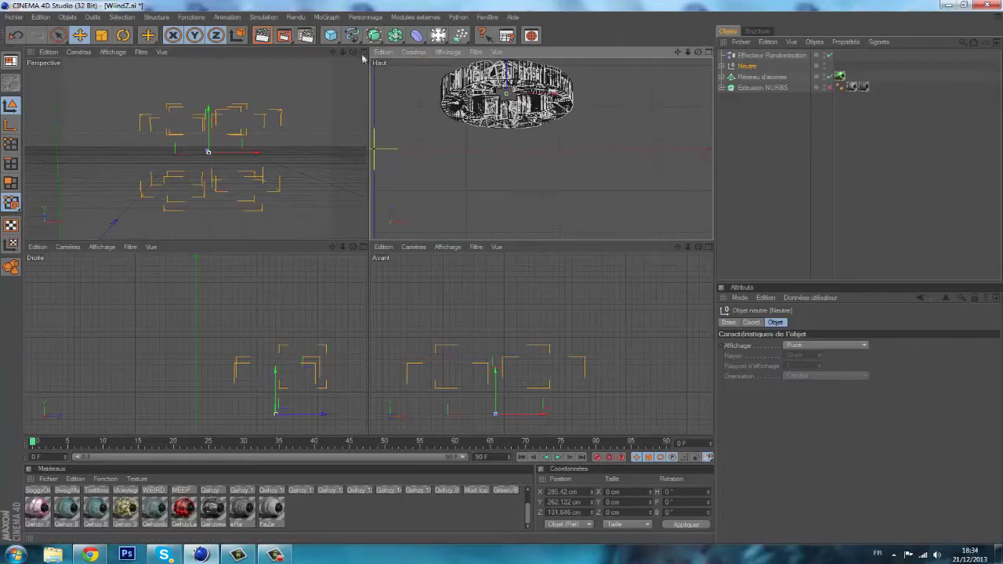
click(708, 52)
click(709, 51)
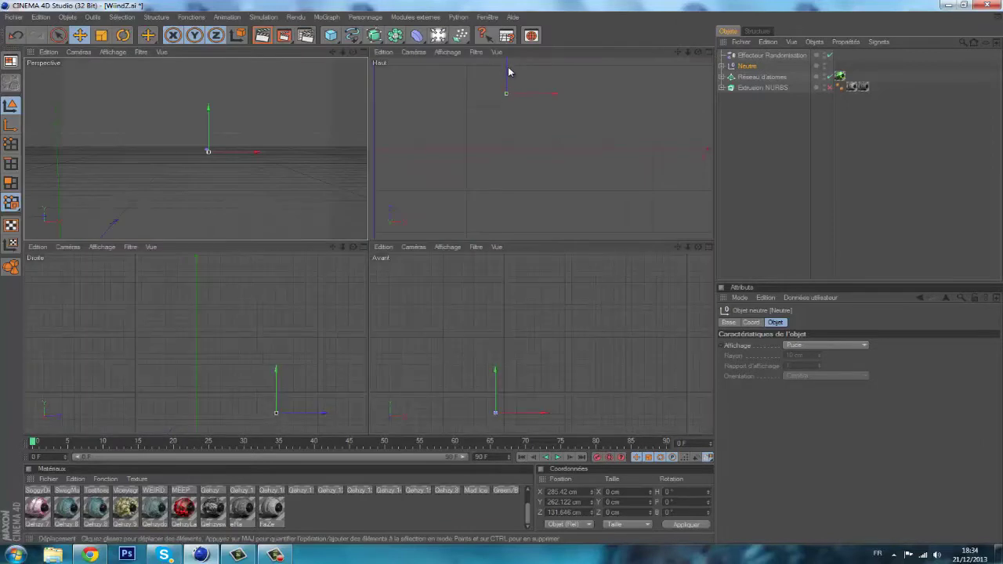
click(508, 70)
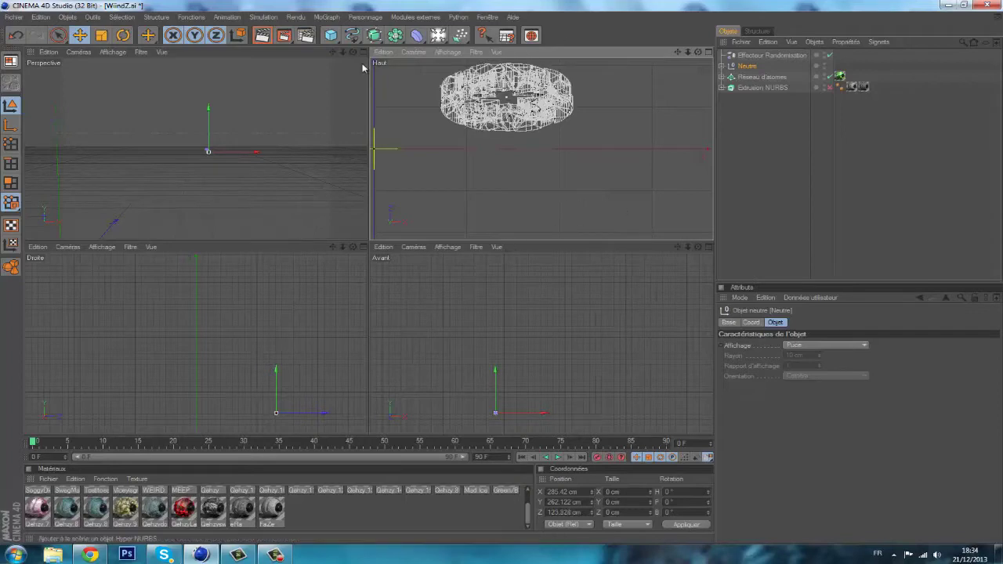
key(F1)
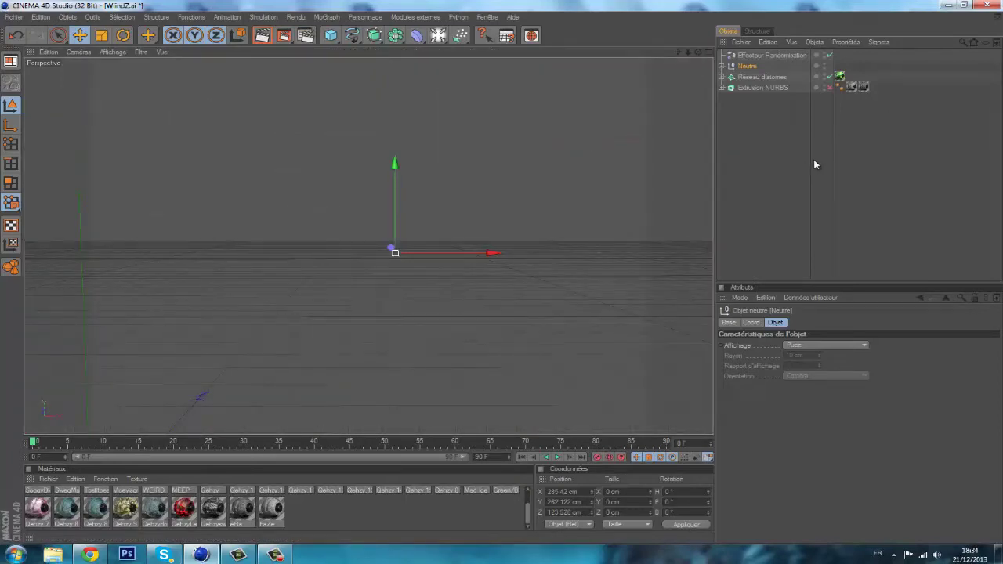
Set the Random effector's intensity to 2 %
click(742, 56)
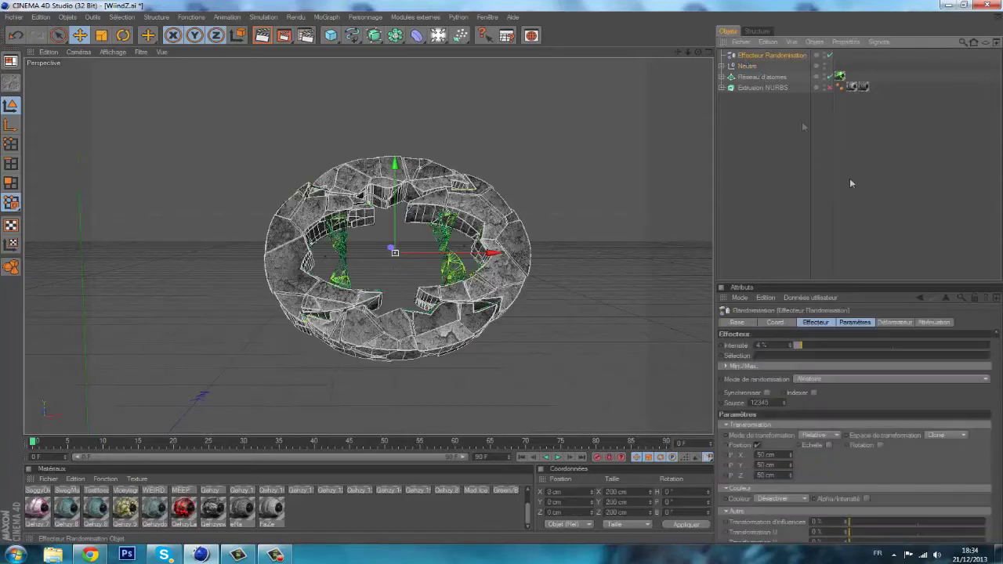
click(790, 350)
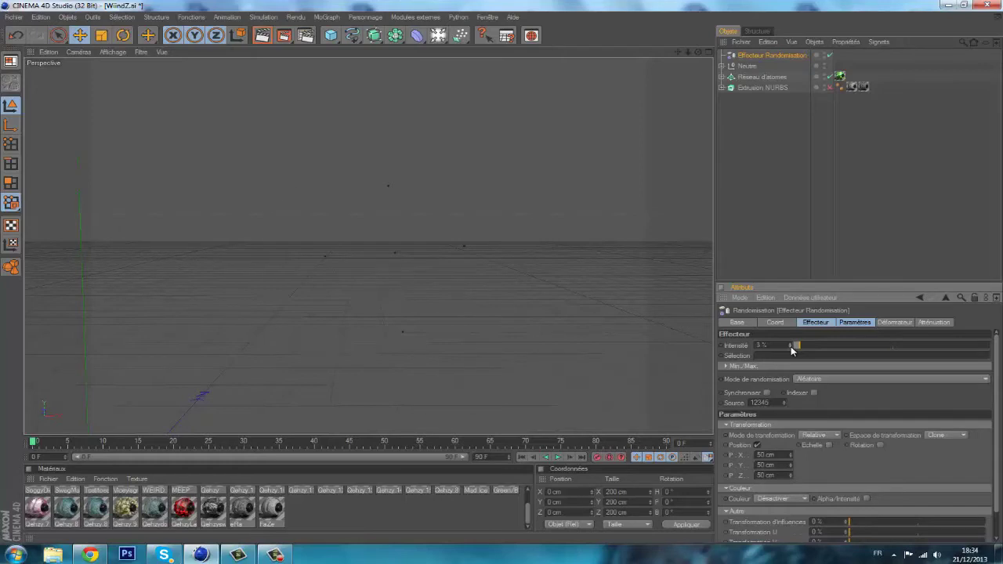
click(791, 347)
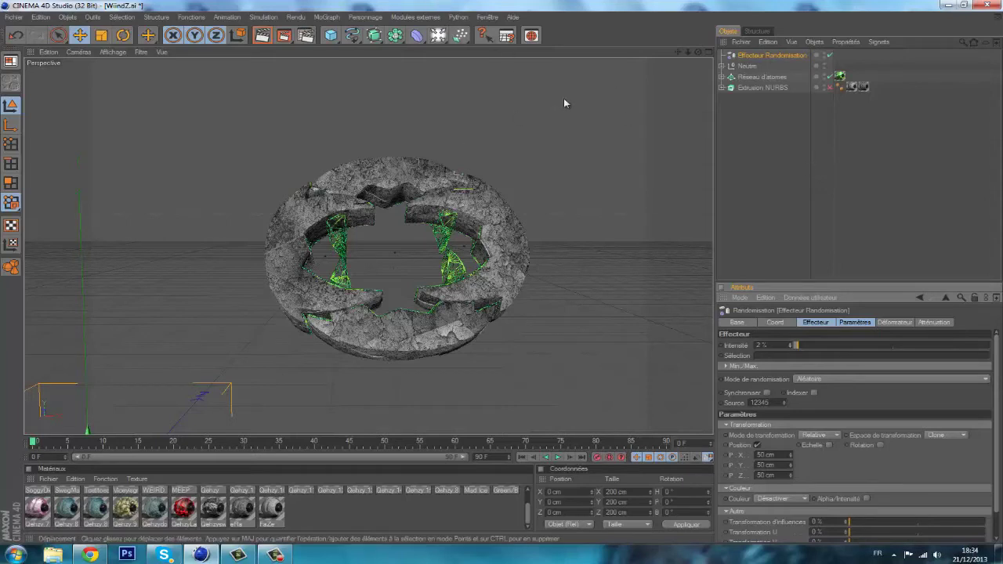
click(332, 36)
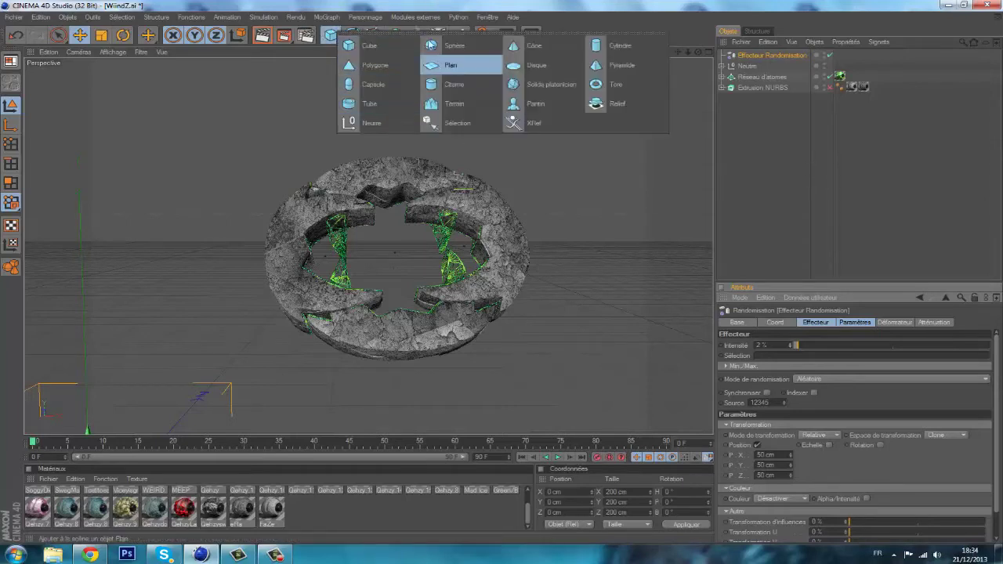
click(350, 35)
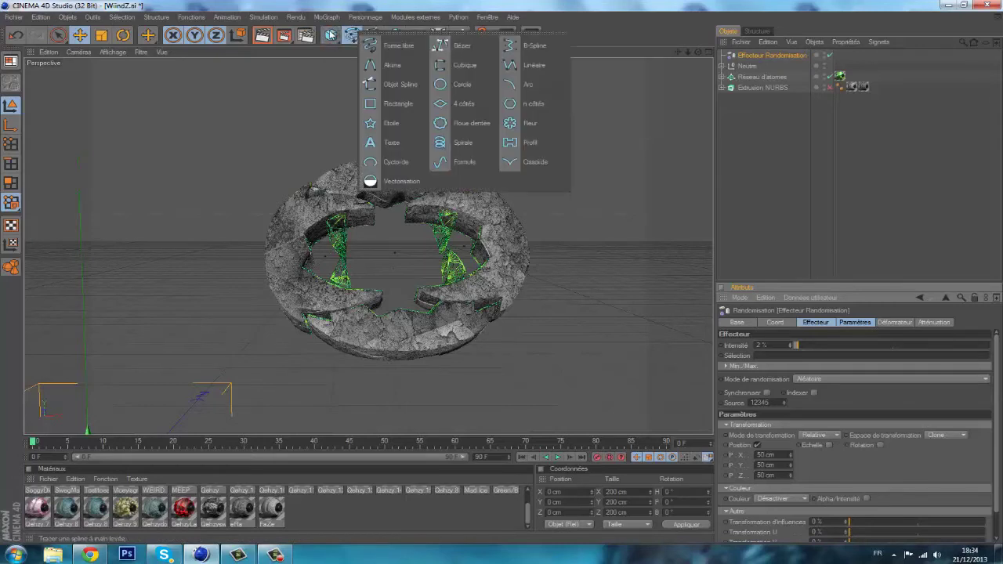
click(331, 35)
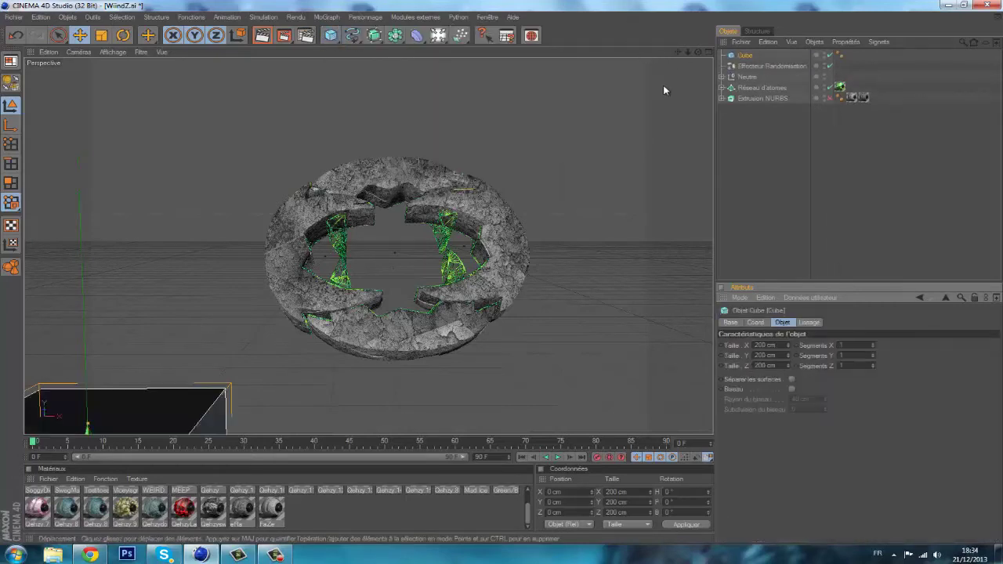
key(Delete)
Add a capsule with a radius of 5 cm and a height of 2000 cm
click(332, 35)
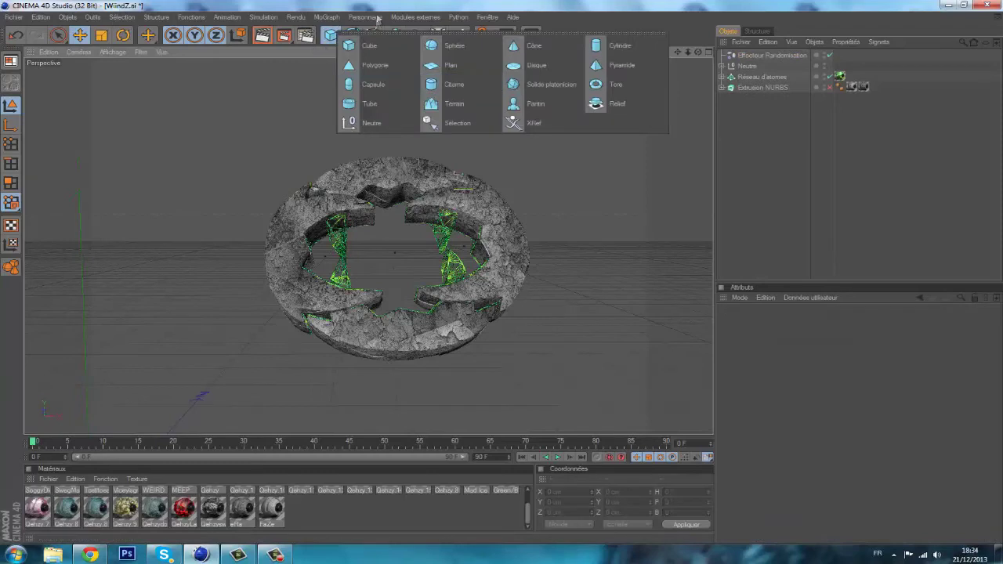
click(368, 86)
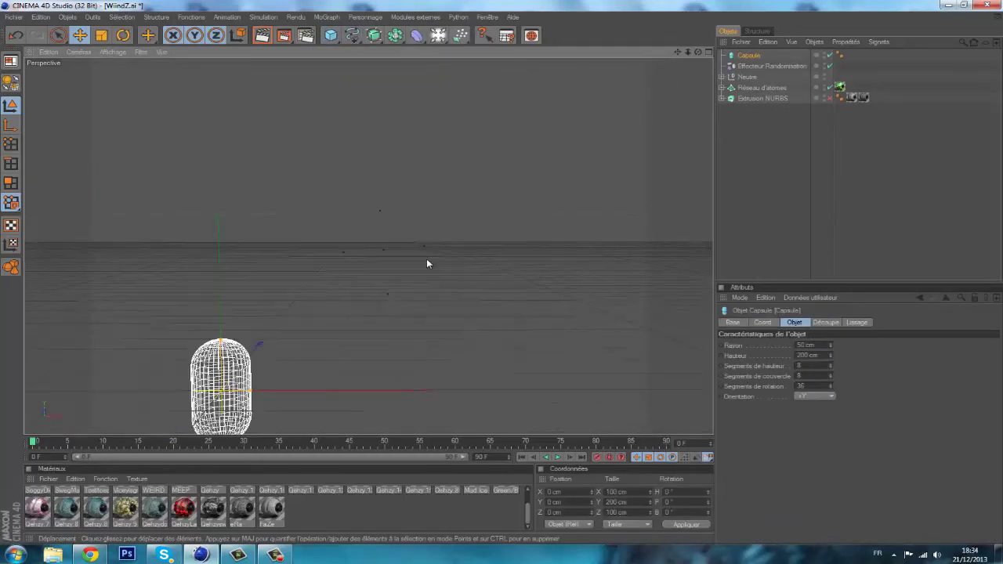
click(802, 346)
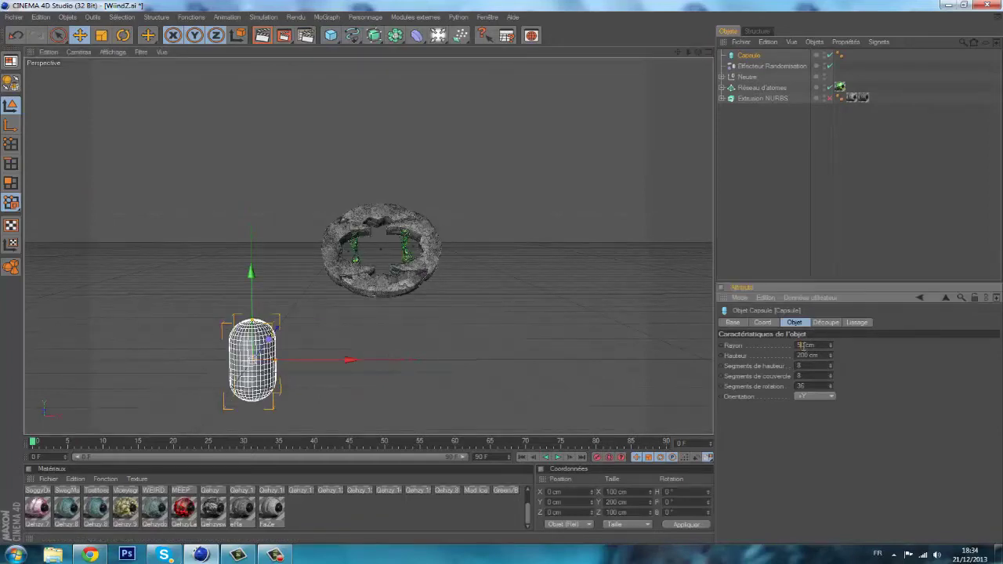
click(884, 232)
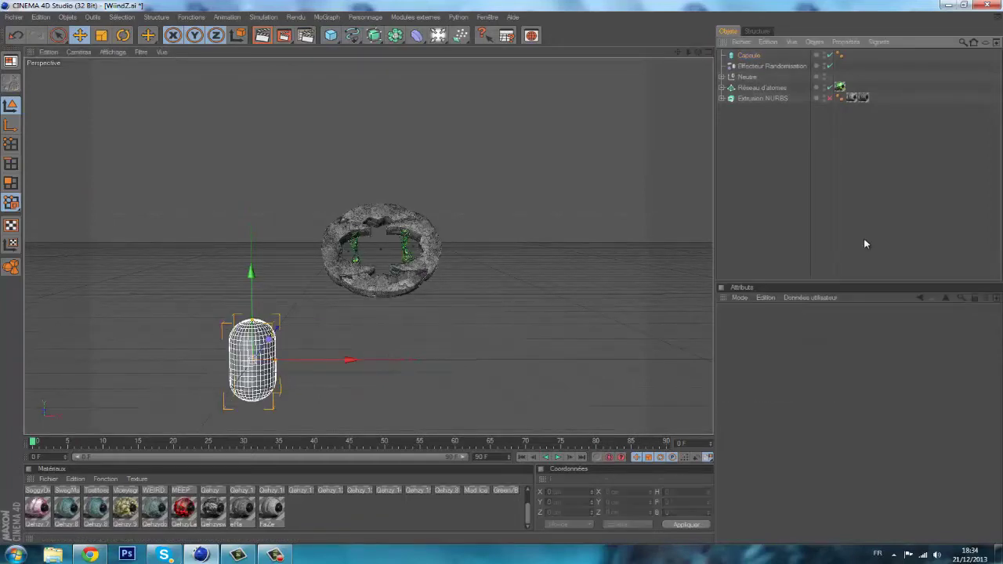
click(751, 56)
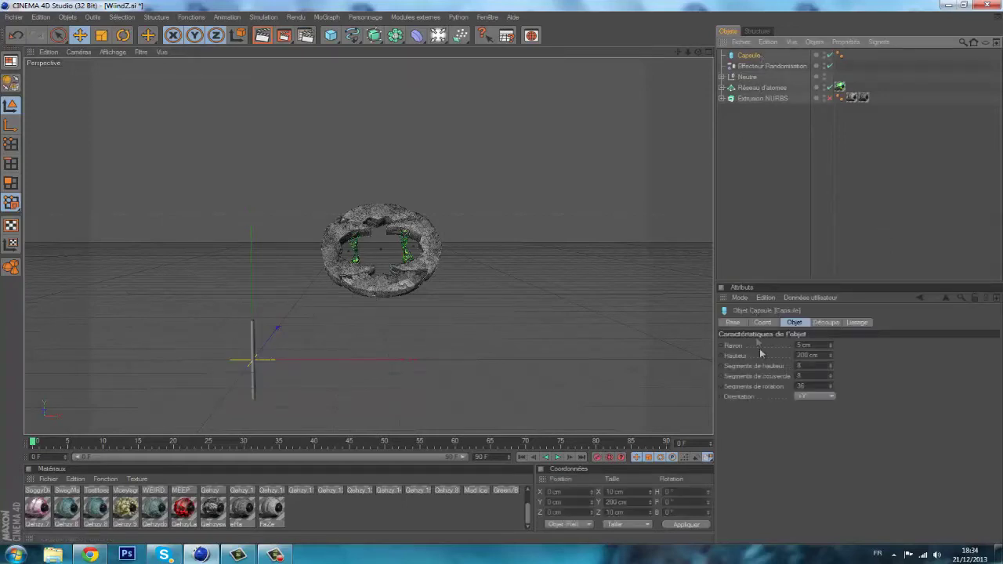
click(804, 356)
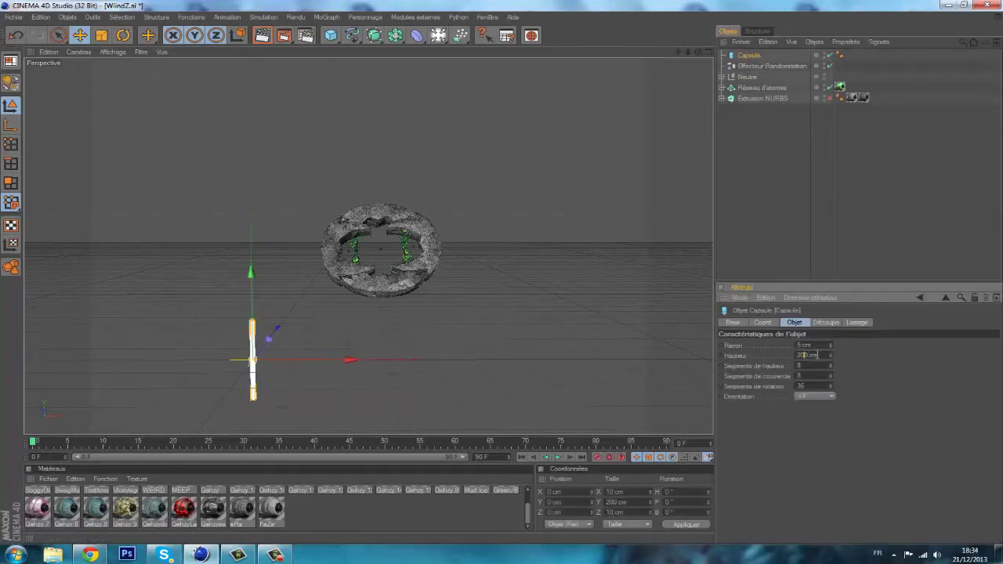
text(0)
click(807, 239)
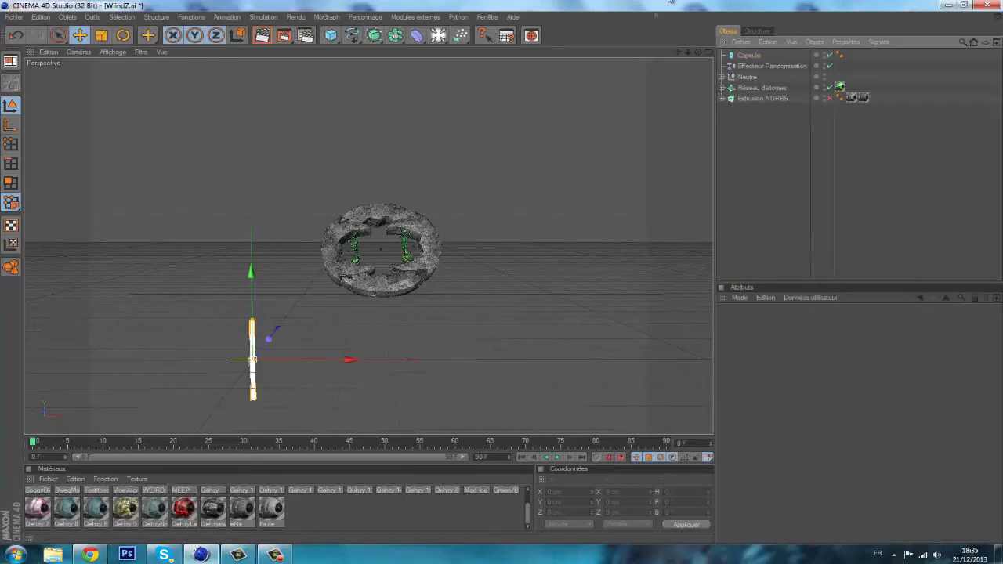
click(740, 55)
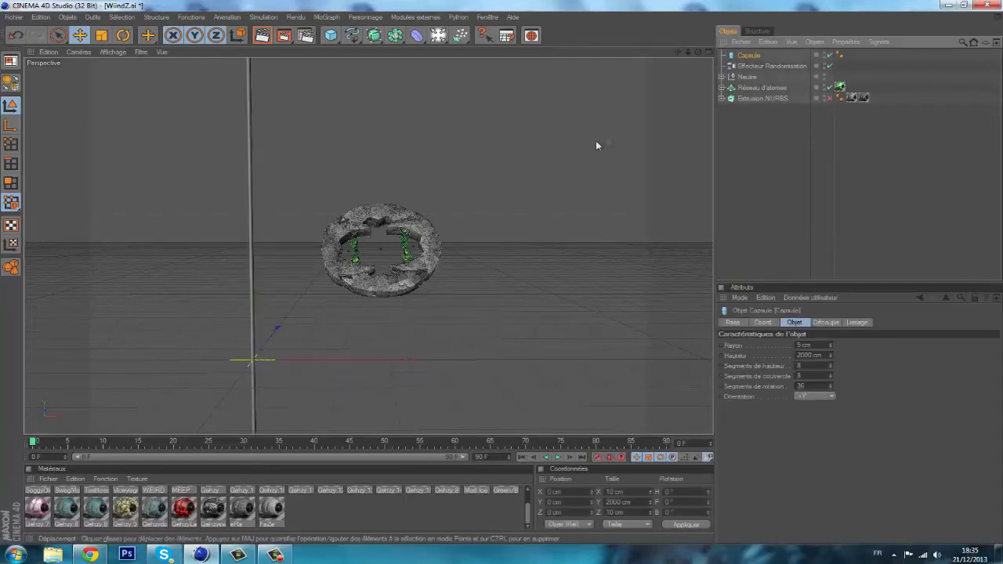
Move the capsule onto the logo in the top view, to about X 271 cm and Z 128.6 cm
click(709, 53)
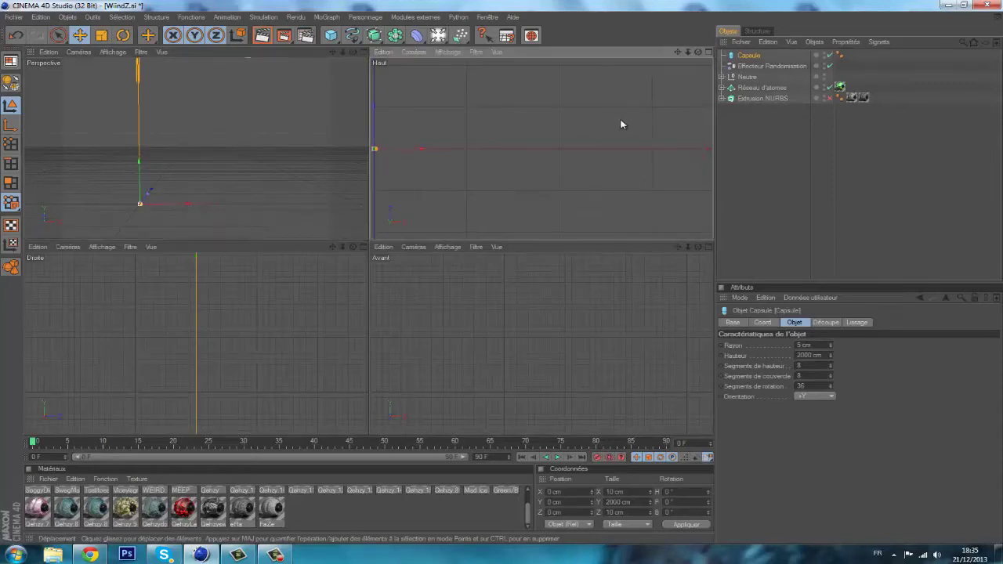
scroll(604, 107, down, 10)
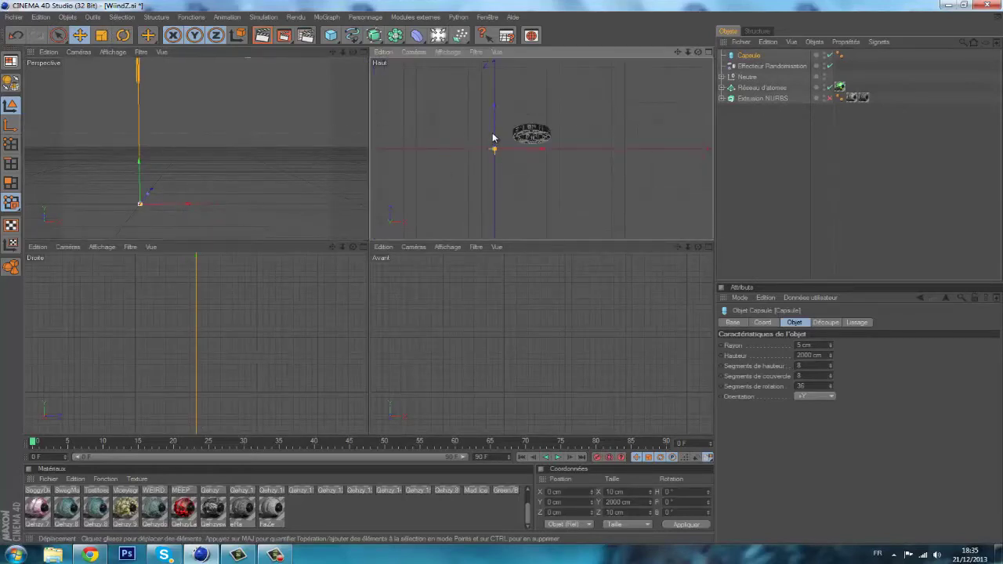
mouse_move(500, 231)
mouse_down()
mouse_move(498, 220)
mouse_move(496, 248)
mouse_up()
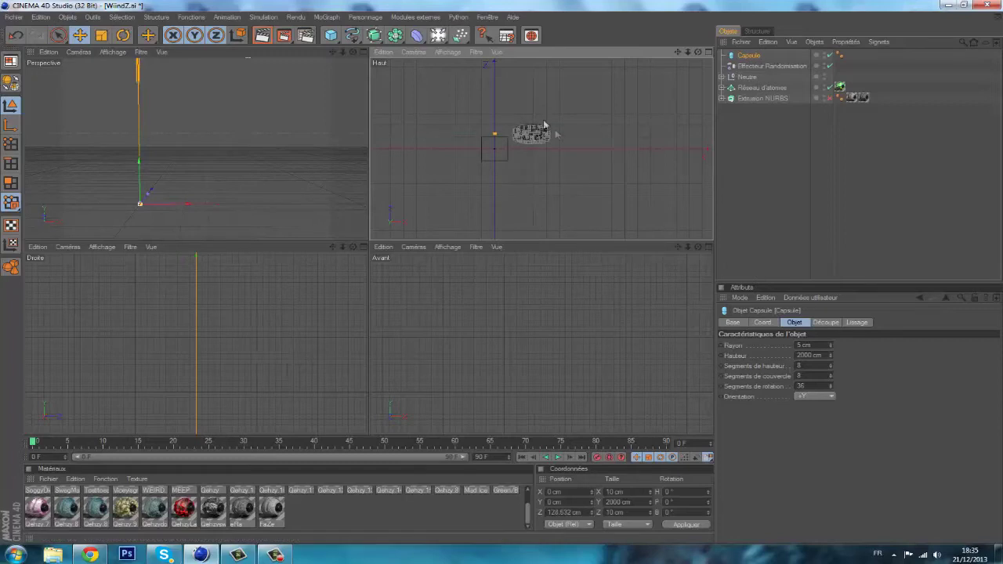
drag(513, 246, 503, 242)
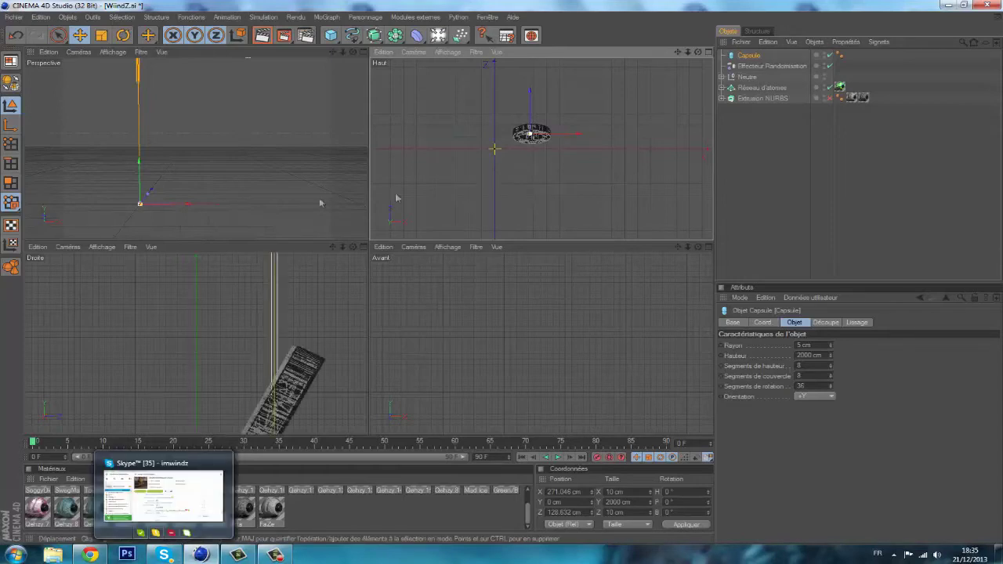
Tilt the capsule in pitch to about -23.1° so that it leans in the same direction as the logo
click(312, 352)
scroll(312, 348, down, 3)
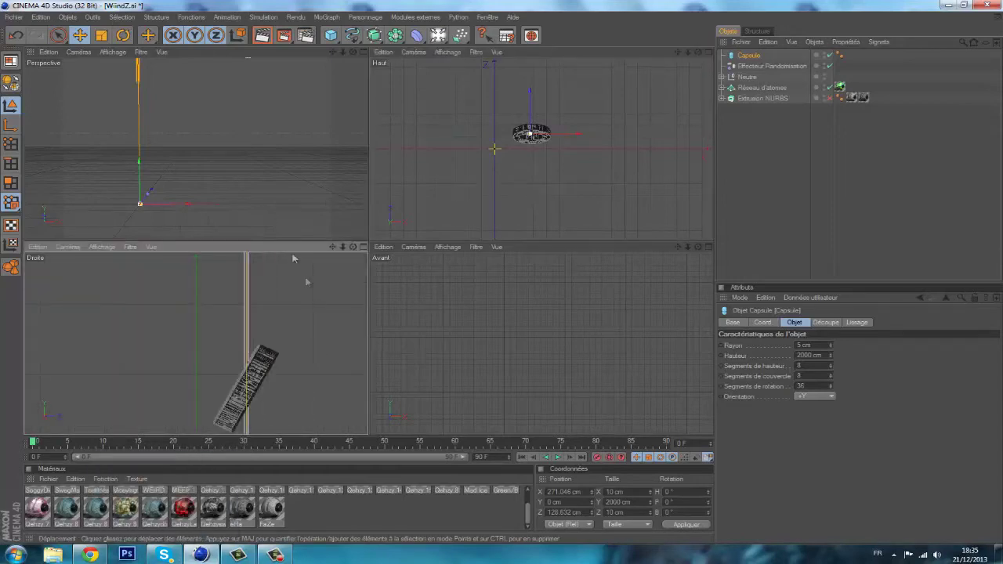
drag(380, 43, 358, 57)
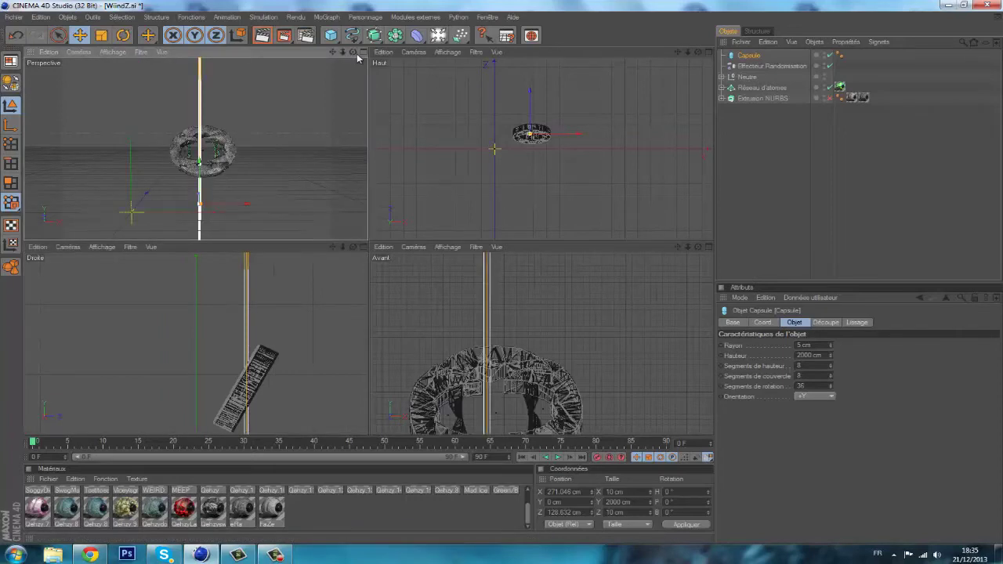
click(123, 35)
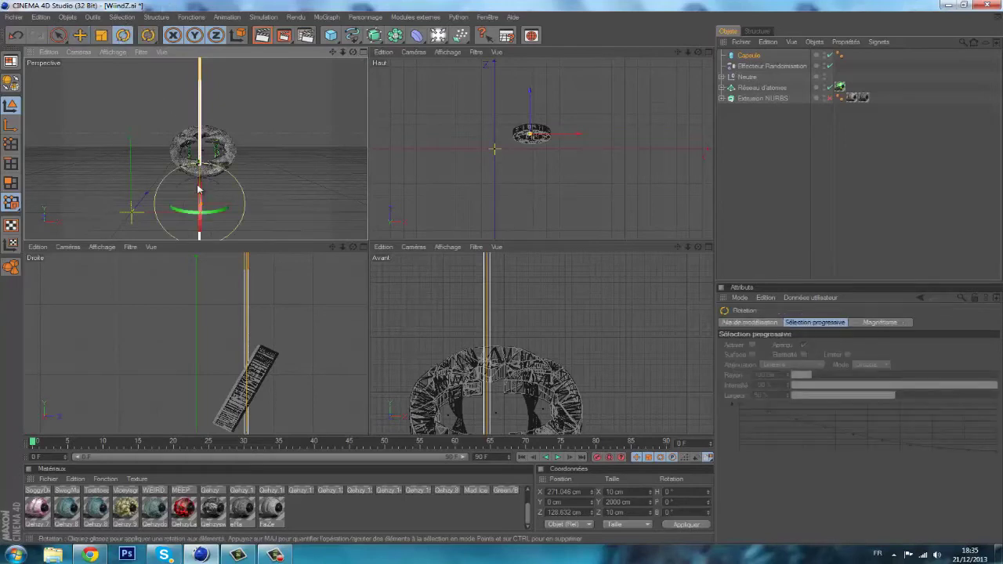
drag(199, 191, 311, 181)
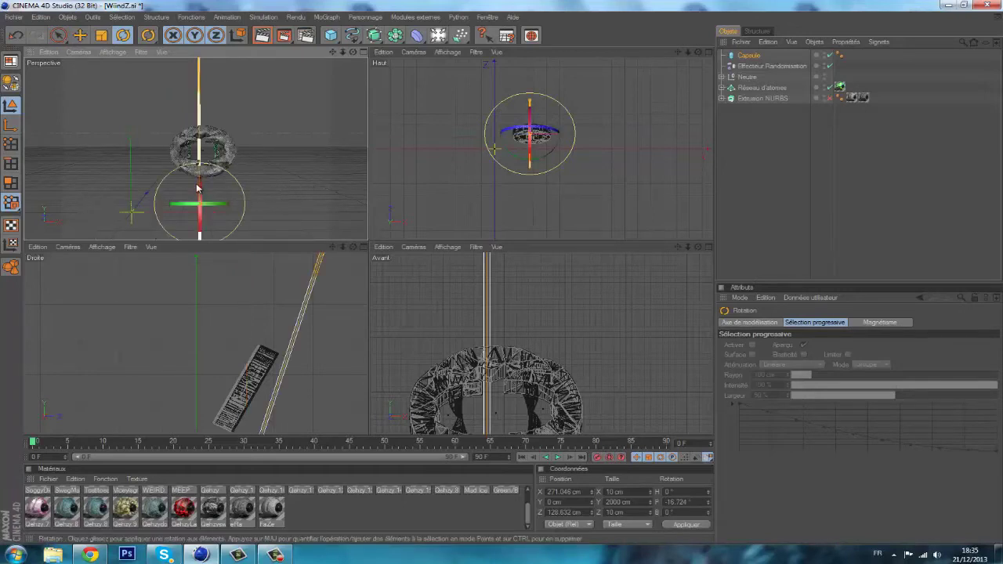
drag(198, 186, 200, 185)
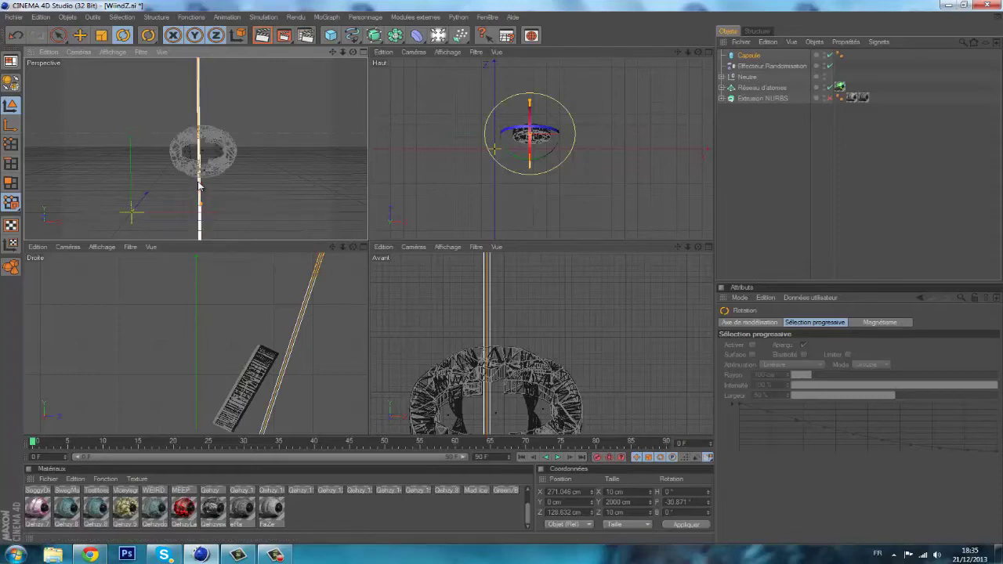
drag(237, 287, 335, 320)
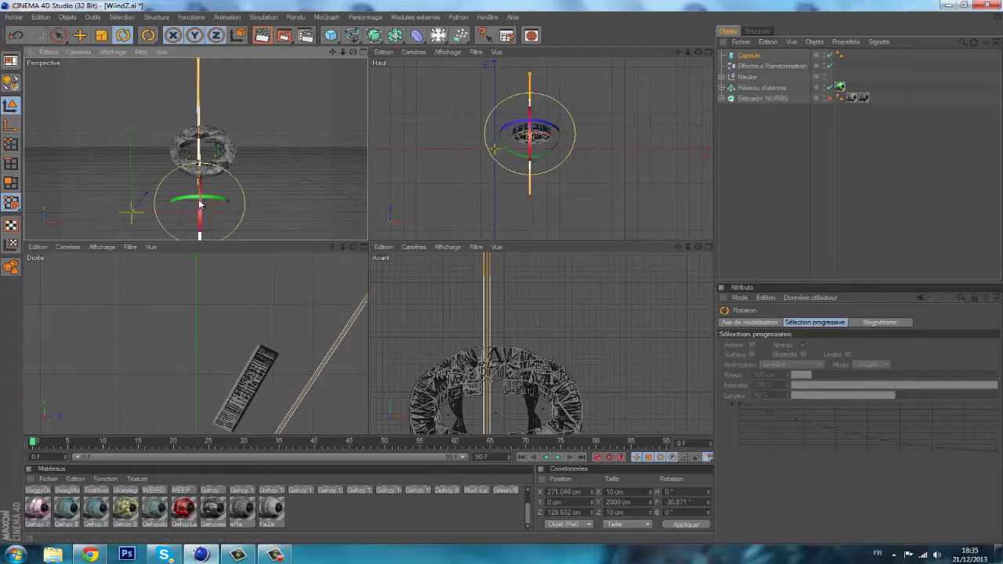
drag(200, 205, 202, 196)
Adjust the tilted capsule's position in the top view to about Y 1.7 cm and Z 124.7 cm
click(80, 35)
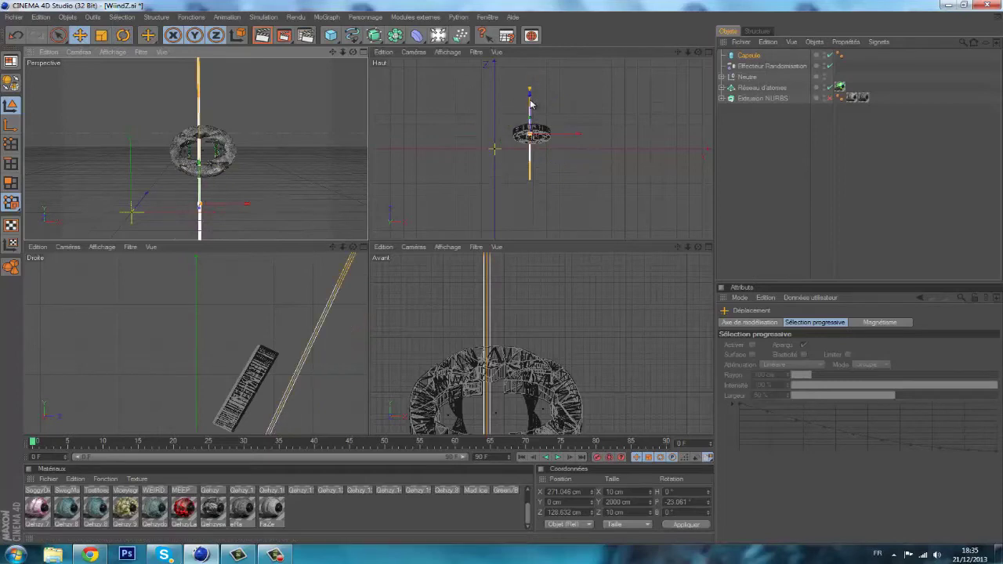
drag(530, 104, 497, 251)
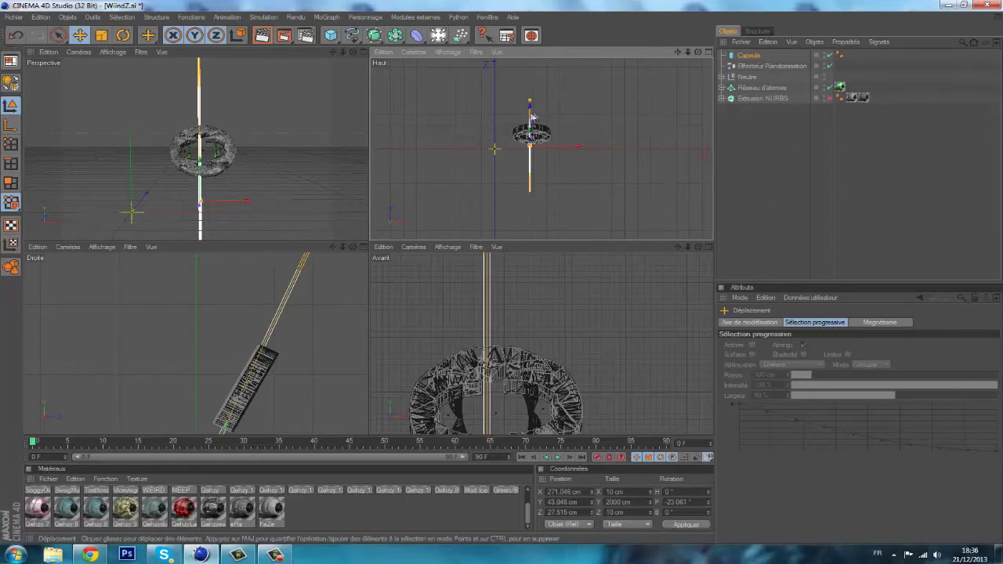
drag(502, 235, 522, 103)
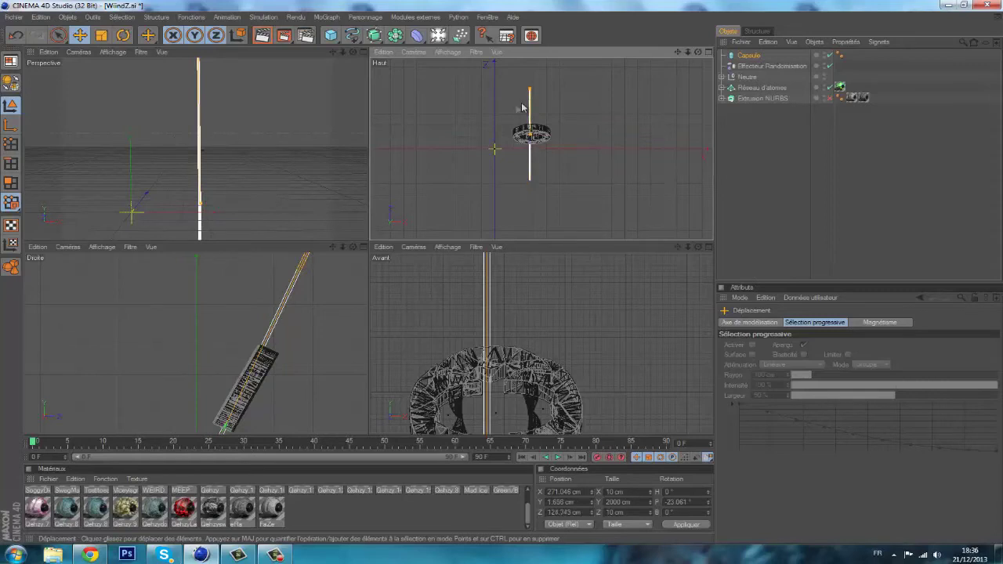
Duplicate the capsule and rotate the copy in bank to about 89.4° so that it lies horizontally
click(752, 56)
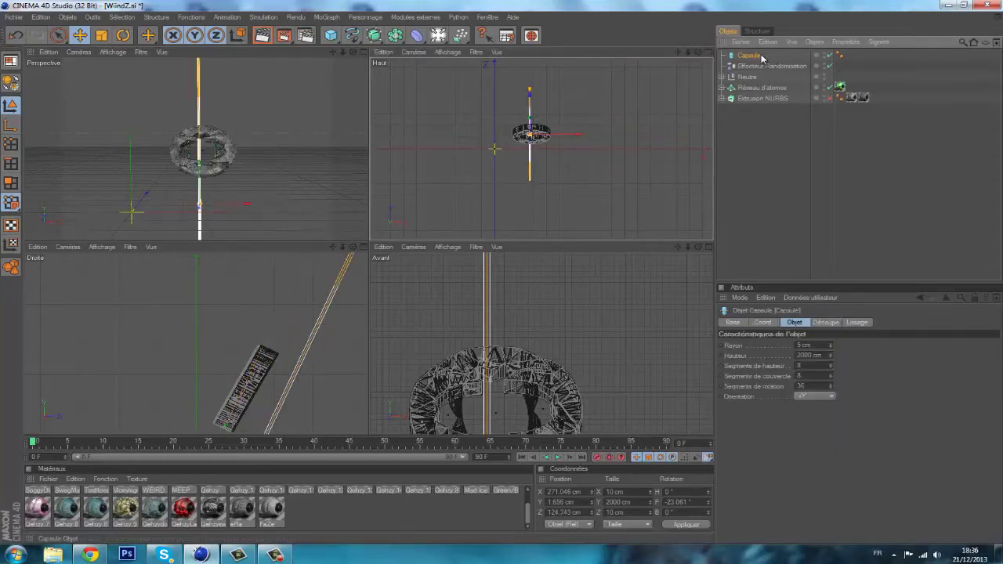
key(ctrl+c)
key(ctrl+v)
click(123, 35)
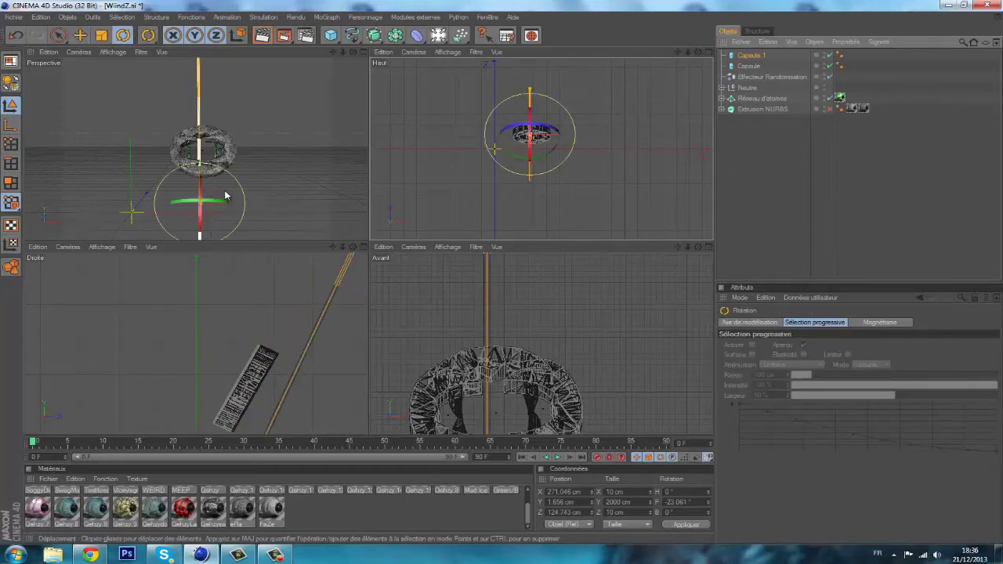
drag(234, 209, 250, 281)
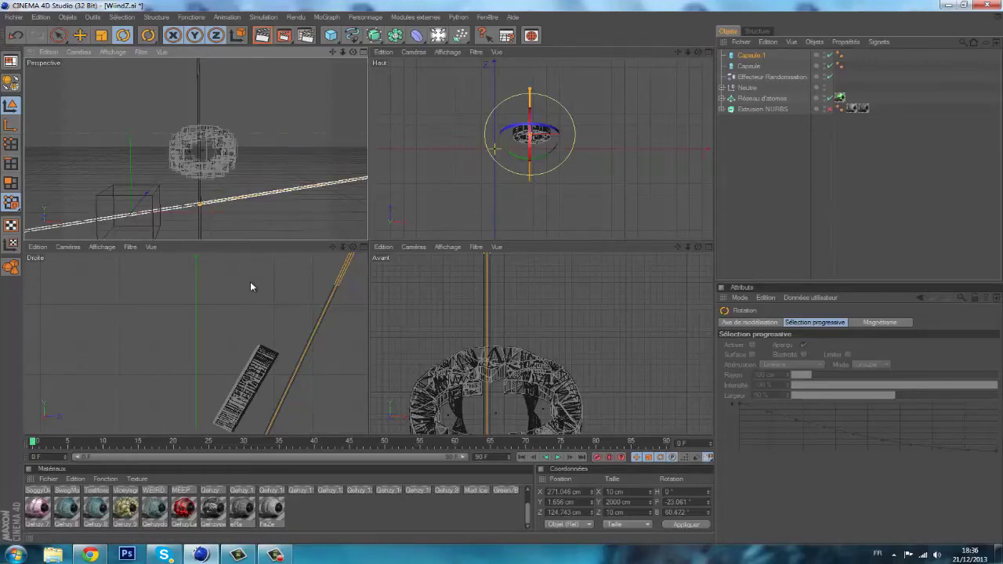
Move the horizontal capsule up across the logo's centre, to about X 267.8 cm, Y 265.2 cm and Z 236.9 cm
click(80, 35)
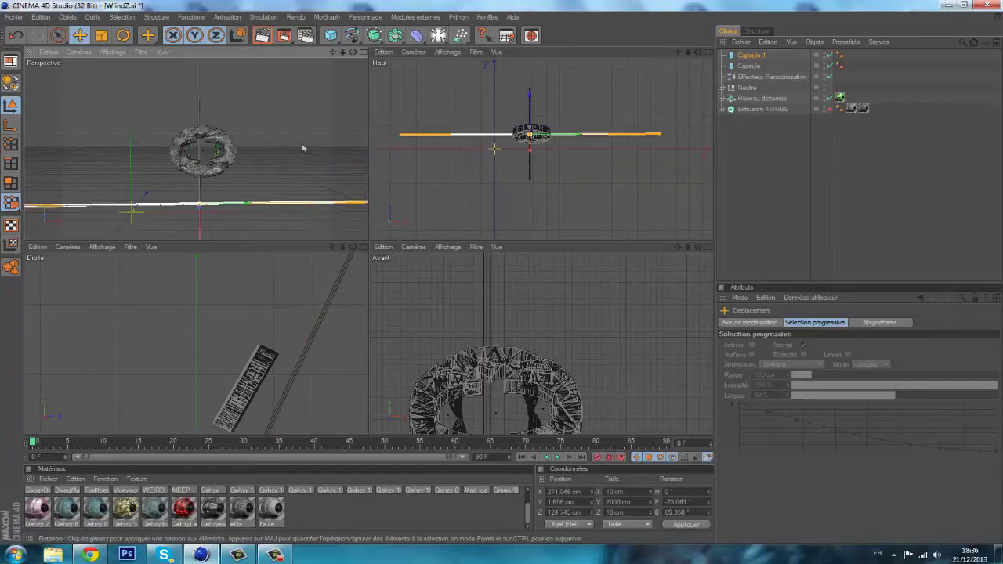
drag(200, 231, 367, 243)
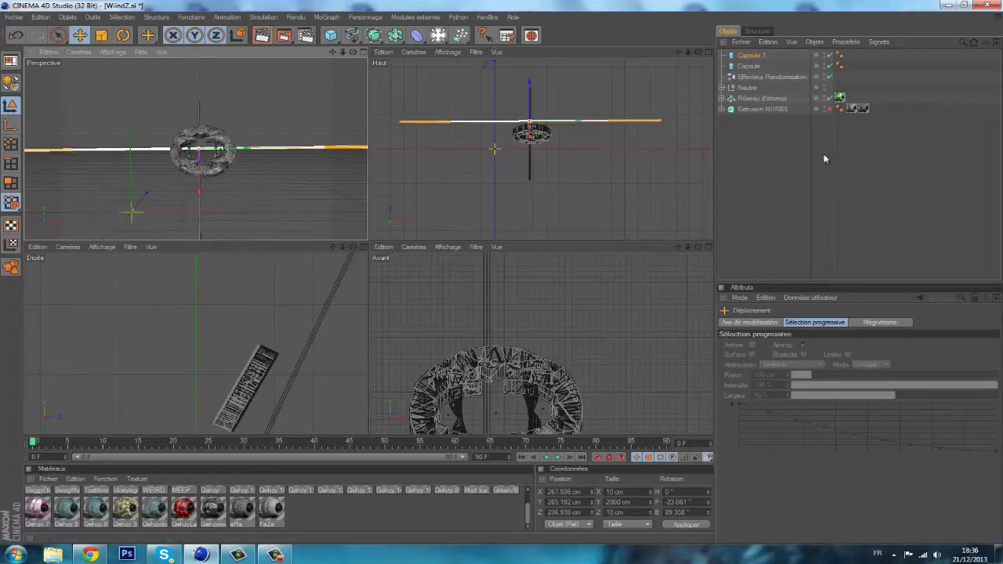
Duplicate both capsules and rotate the two copies together so that they cross diagonally behind the logo
drag(865, 50, 772, 65)
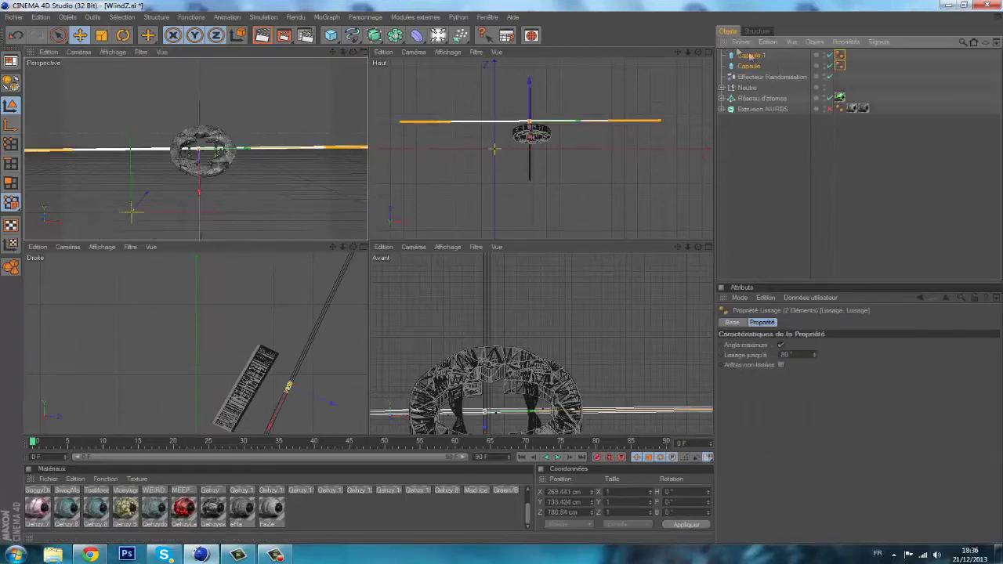
key(ctrl+c)
key(ctrl+v)
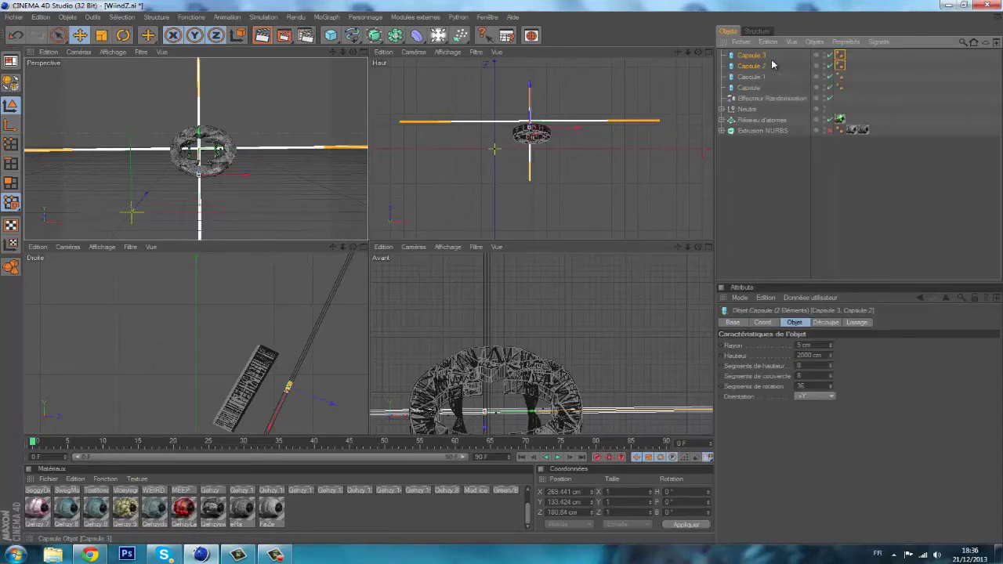
click(123, 35)
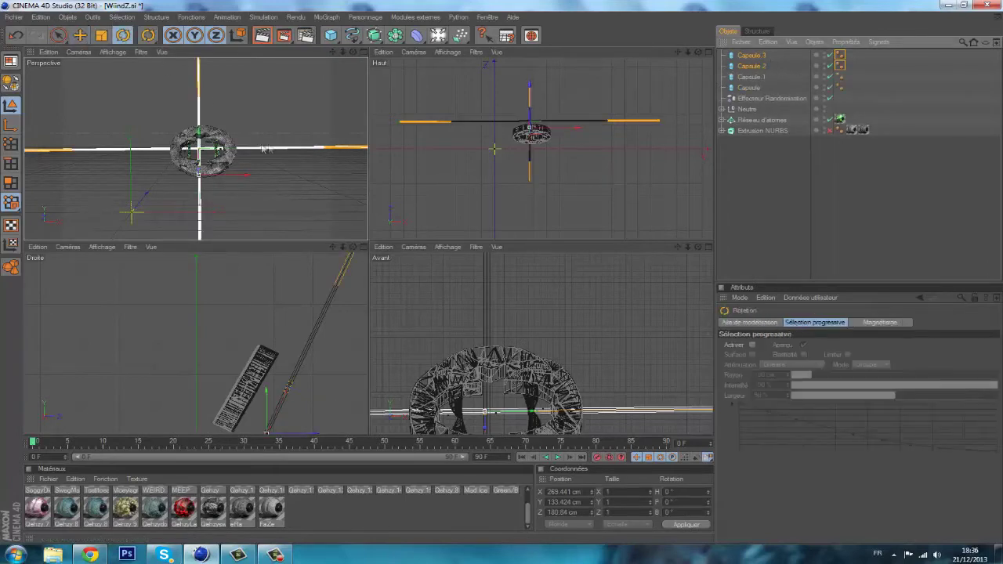
drag(223, 160, 244, 194)
key(e)
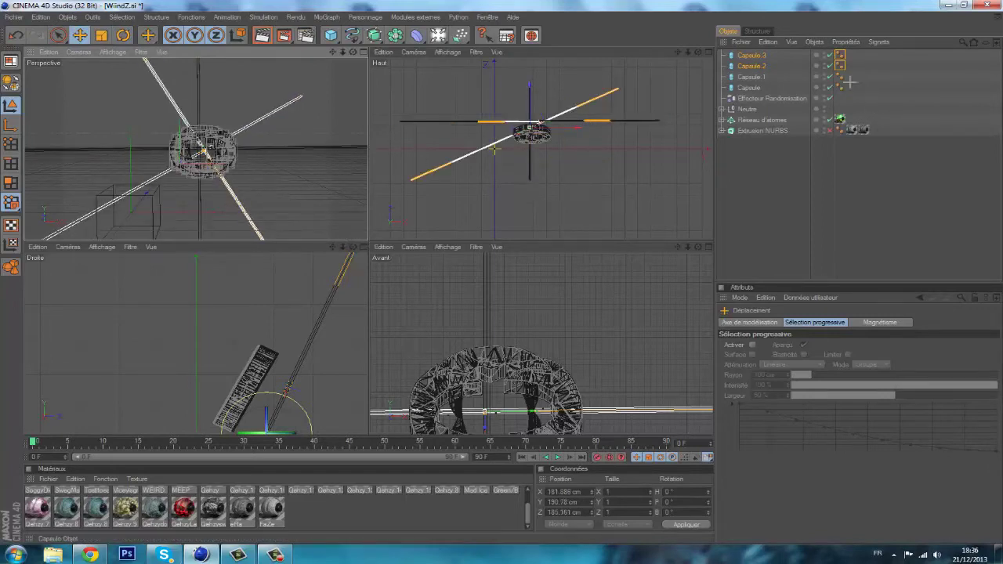
Group the four capsules under one null object and duplicate that group
shift+click(840, 87)
right_click(840, 56)
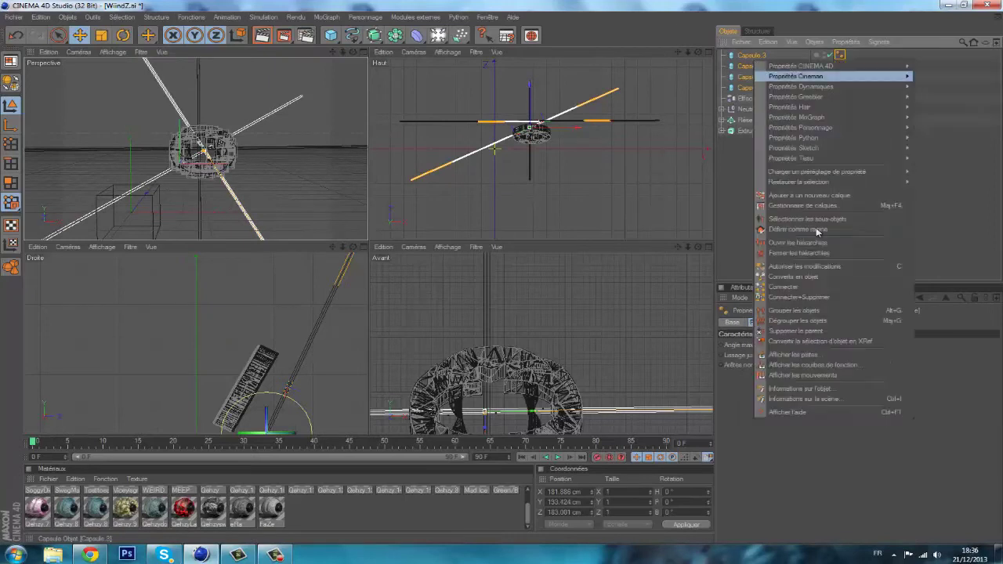
click(796, 311)
key(ctrl+c)
key(ctrl+v)
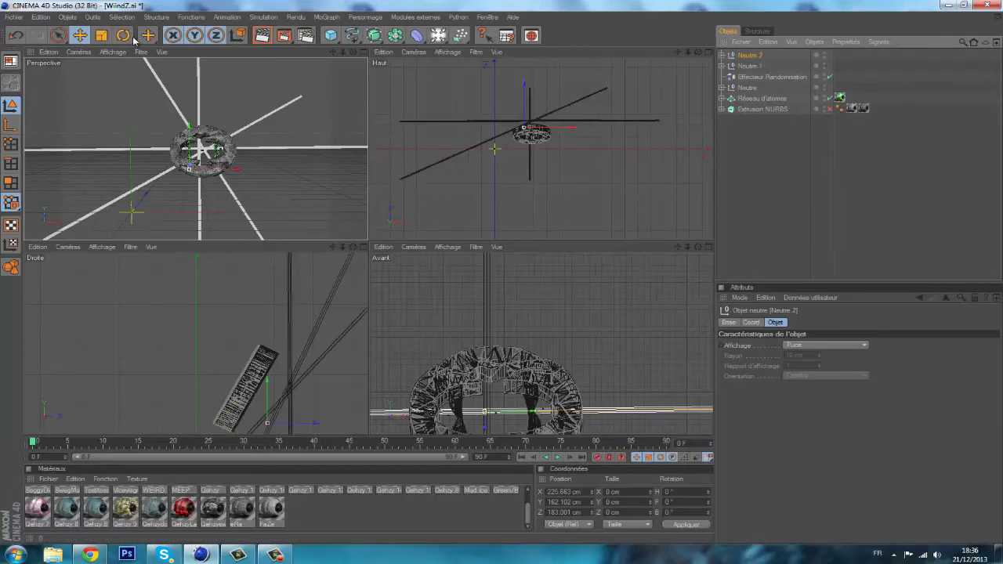
key(r)
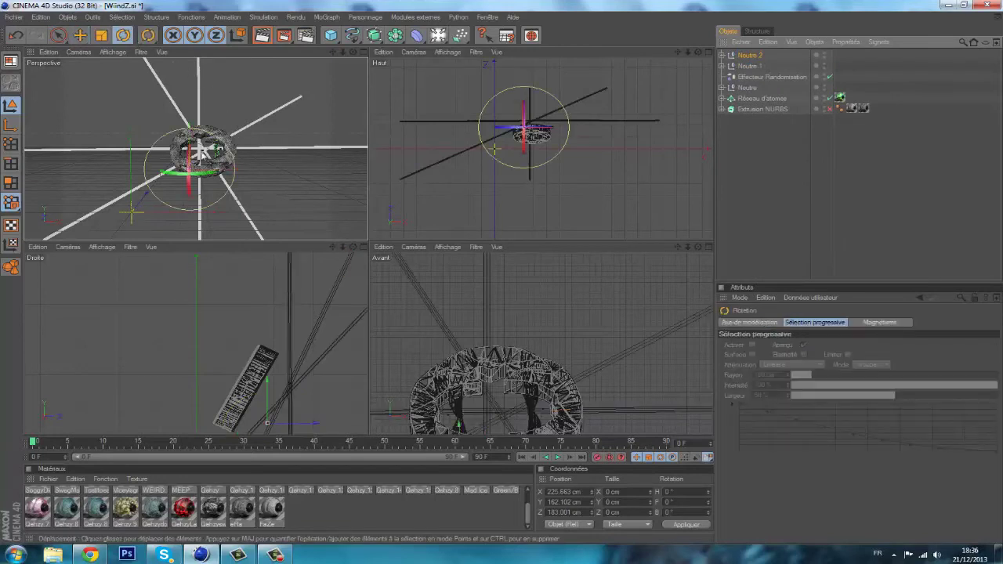
drag(204, 149, 232, 206)
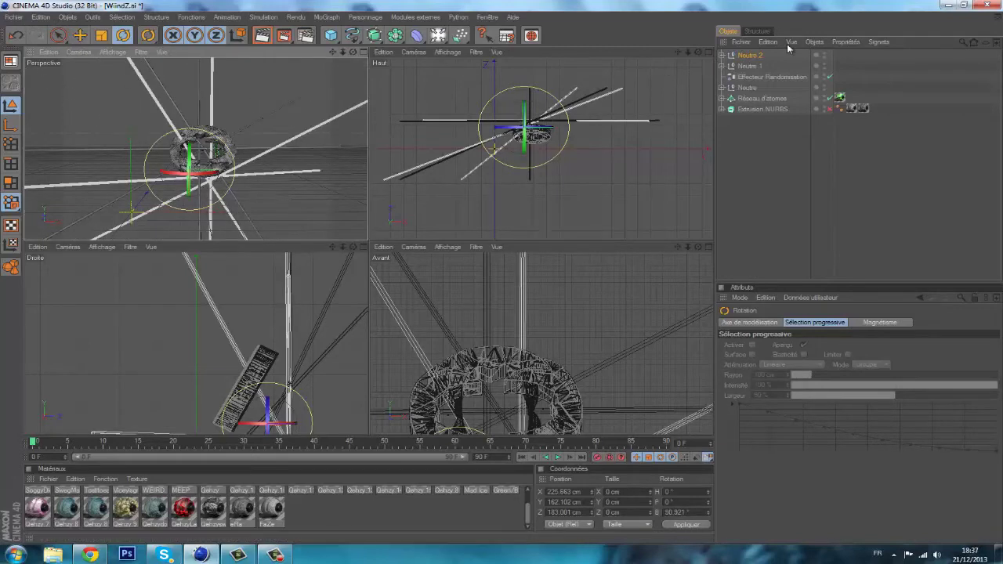
key(Delete)
click(751, 56)
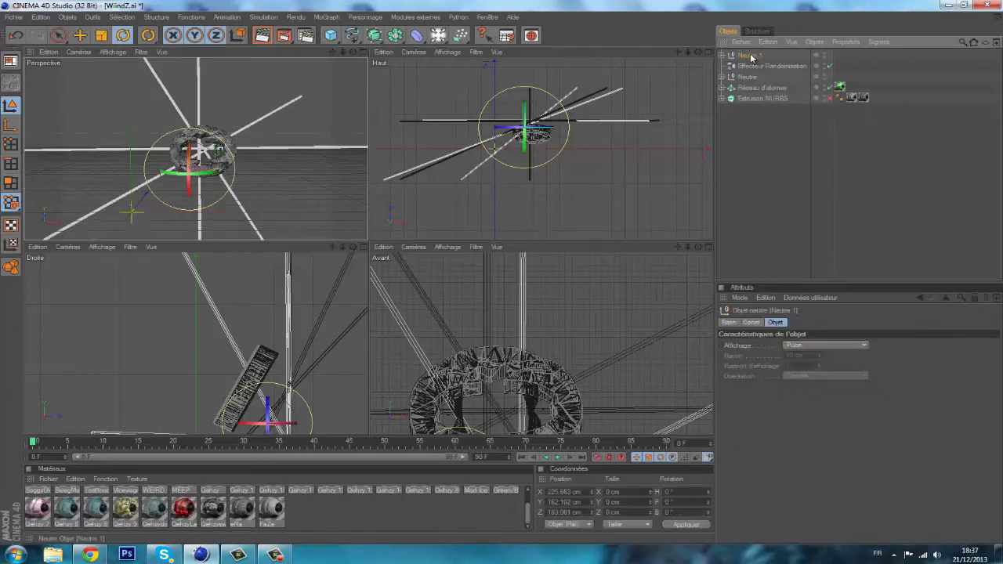
key(ctrl+z)
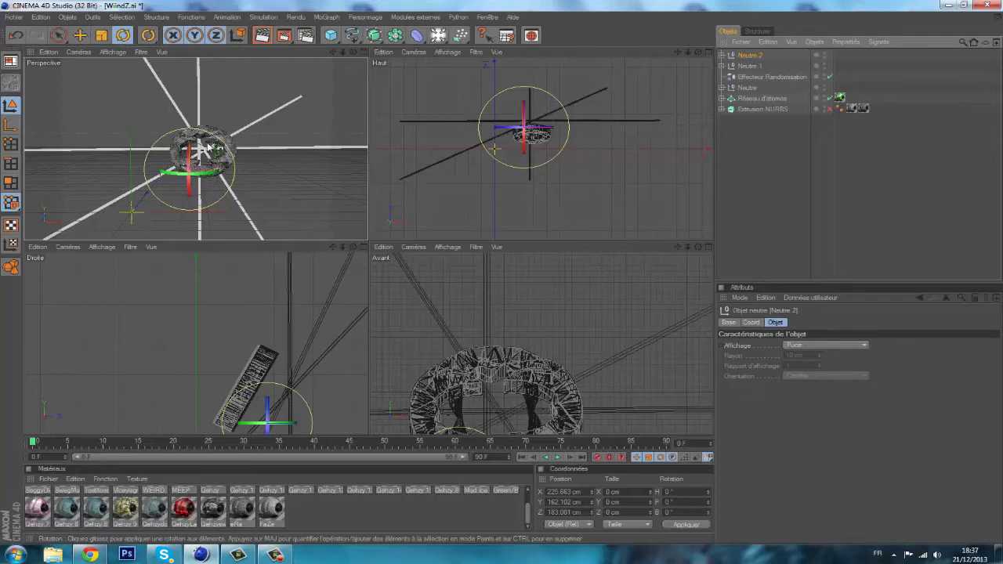
Rotate the duplicated capsule group in bank to about 24.9° and increase the height of its Capsule.2
drag(216, 159, 218, 159)
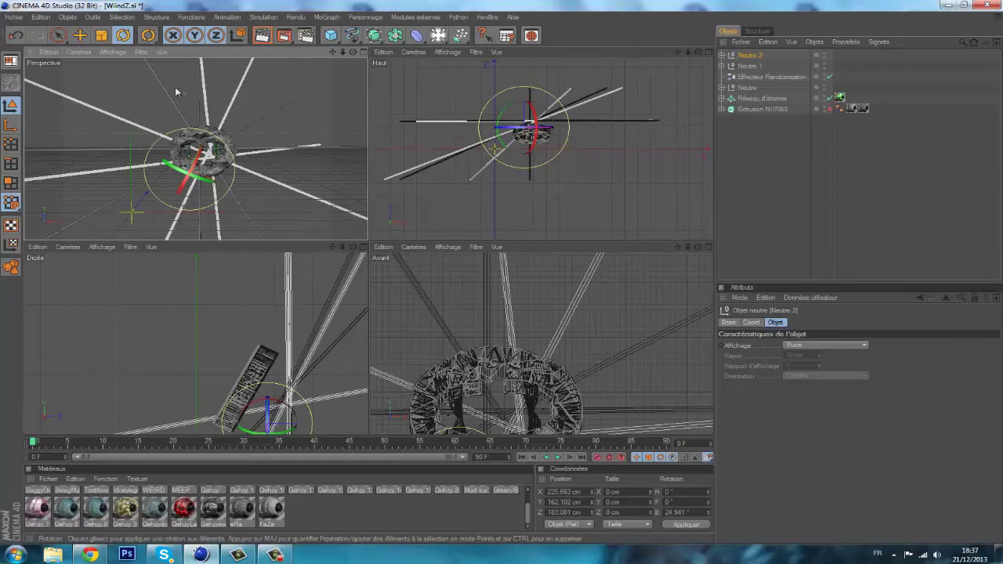
click(722, 54)
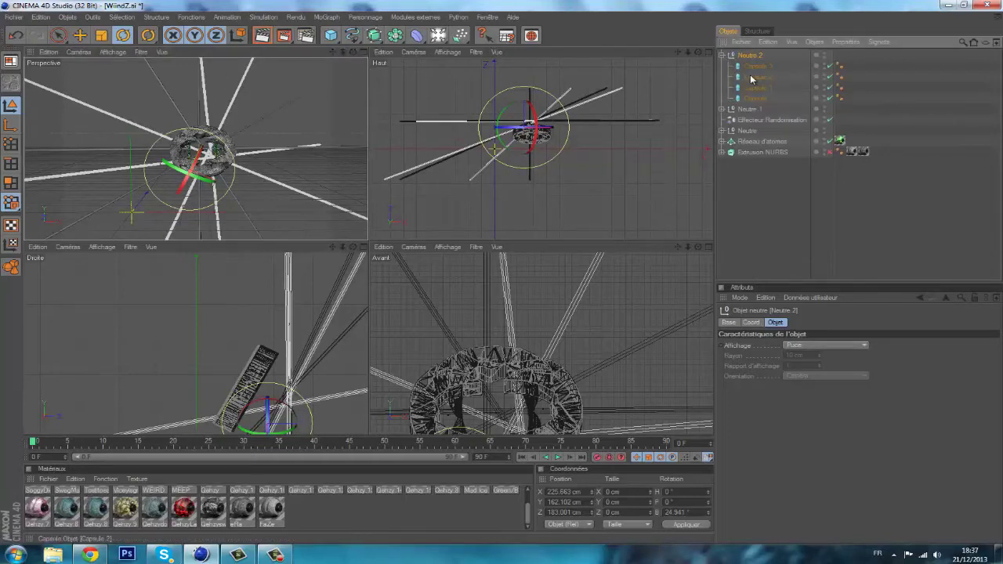
click(757, 77)
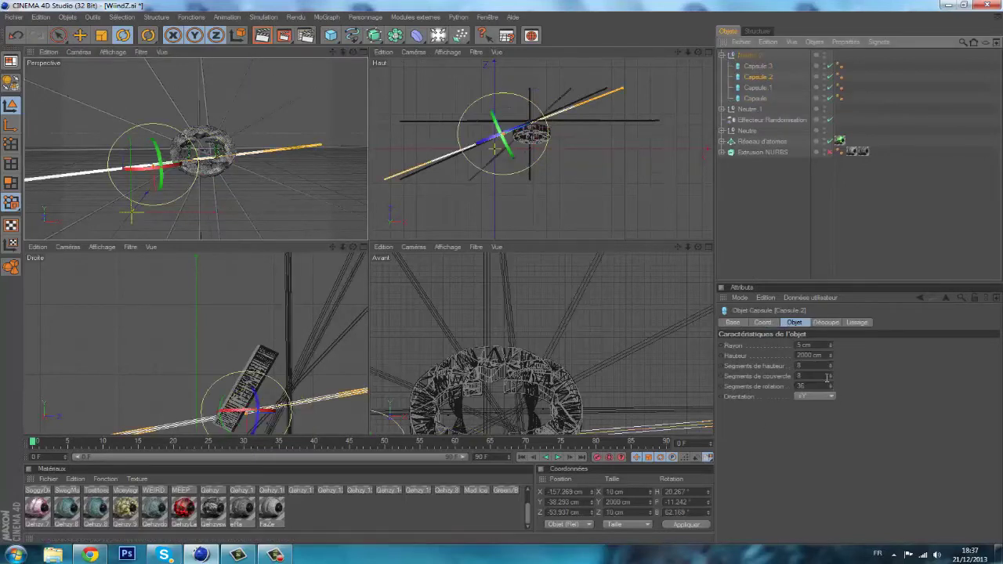
click(799, 355)
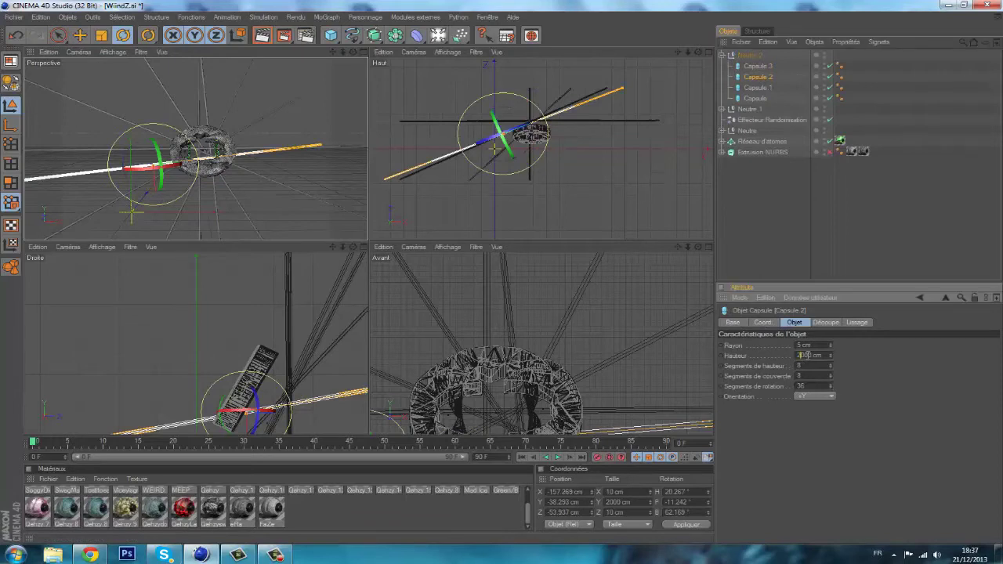
click(756, 217)
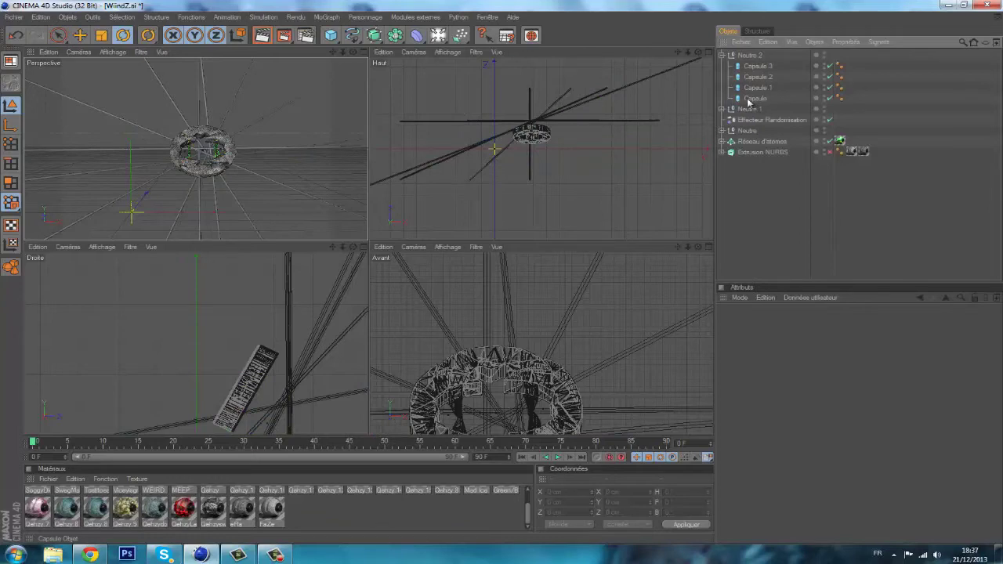
Examine the individual capsules of the original capsule group in the enlarged perspective view
click(721, 55)
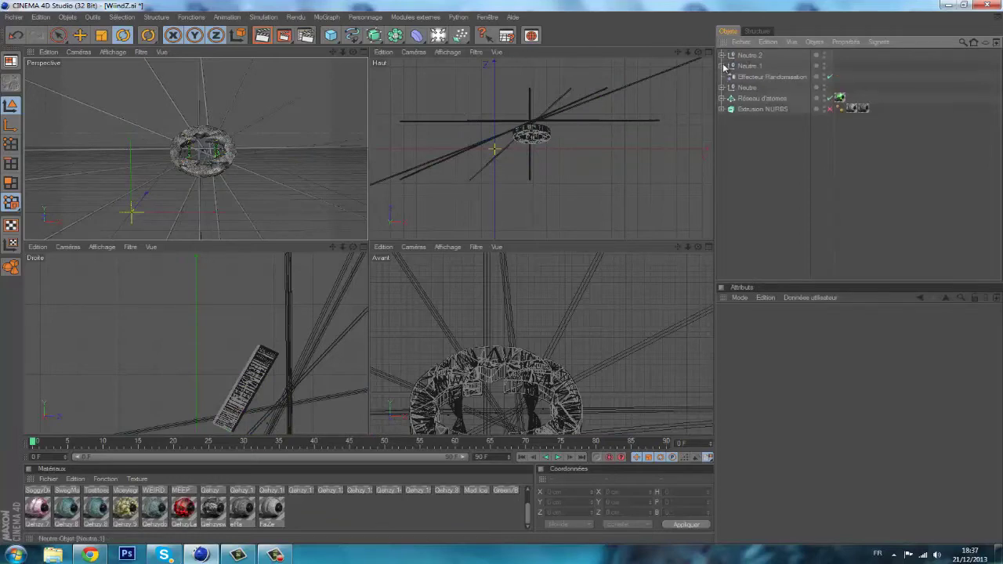
click(721, 66)
click(759, 99)
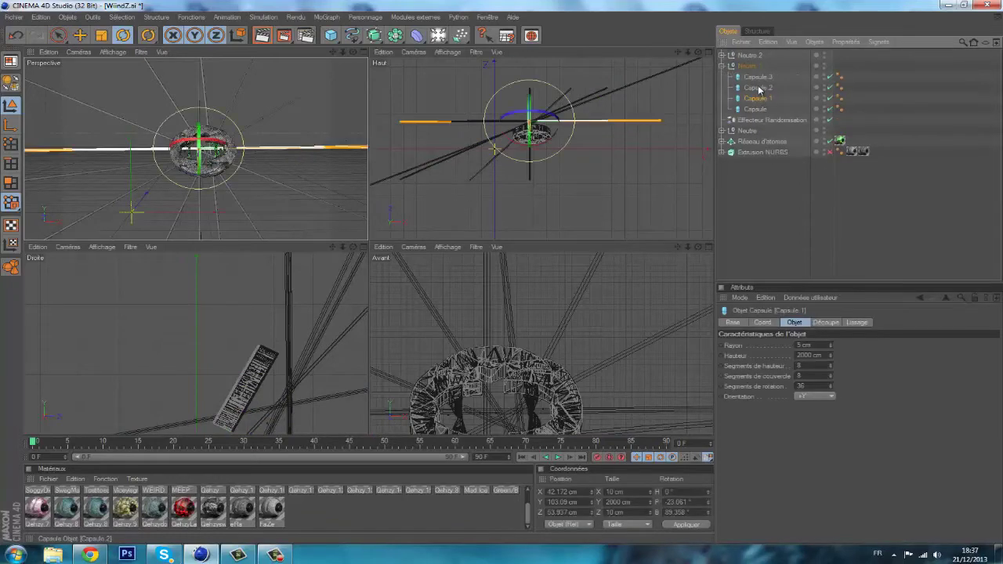
click(758, 87)
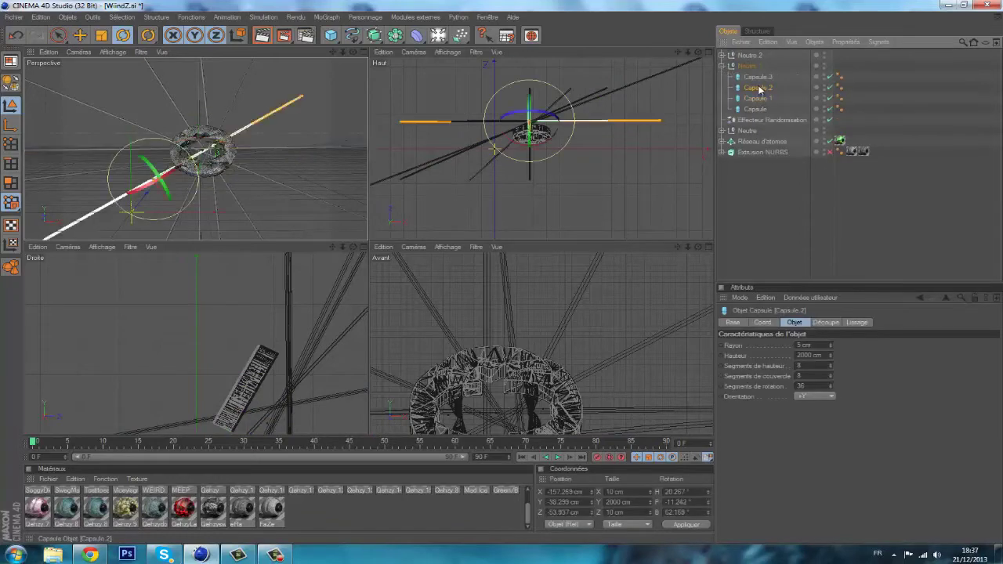
click(363, 52)
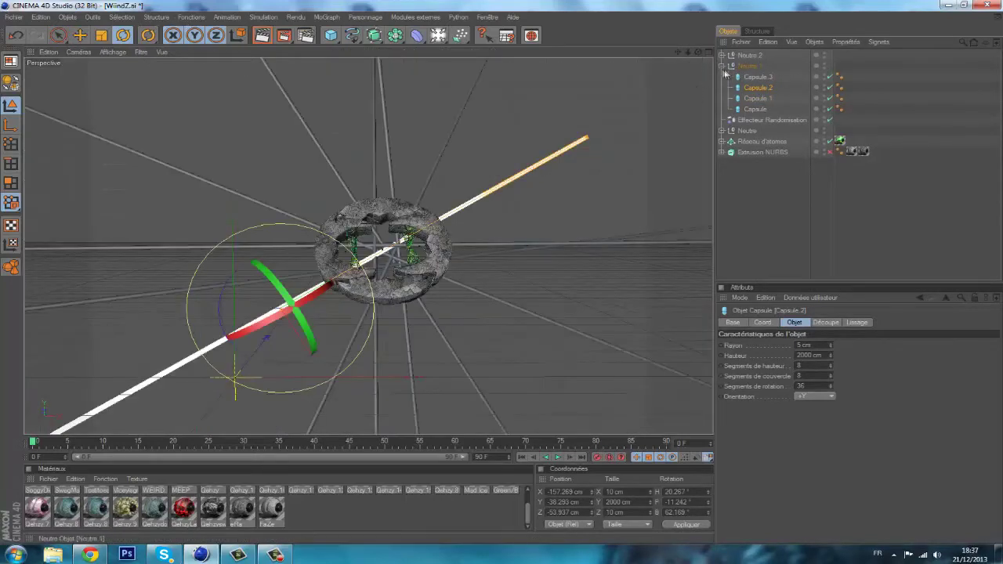
Combine the two capsule groups under a single null object
click(721, 66)
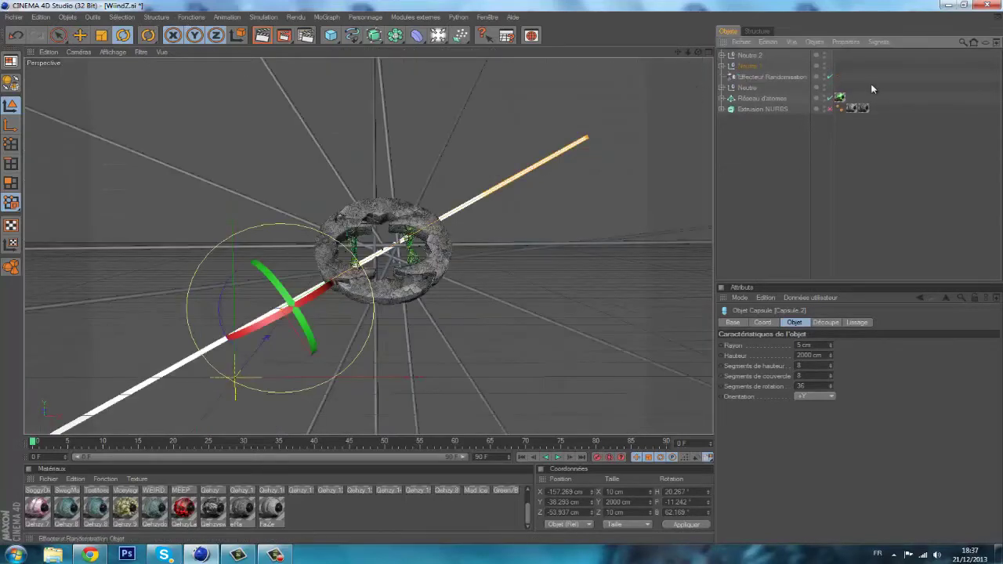
right_click(744, 58)
click(778, 297)
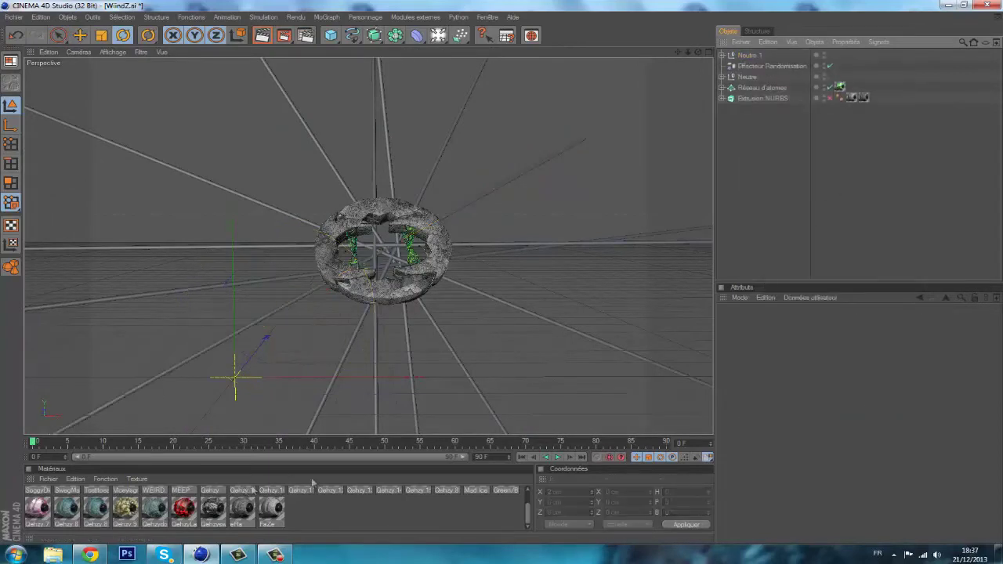
Apply the WEIRD material to the combined capsule group
drag(529, 517, 529, 502)
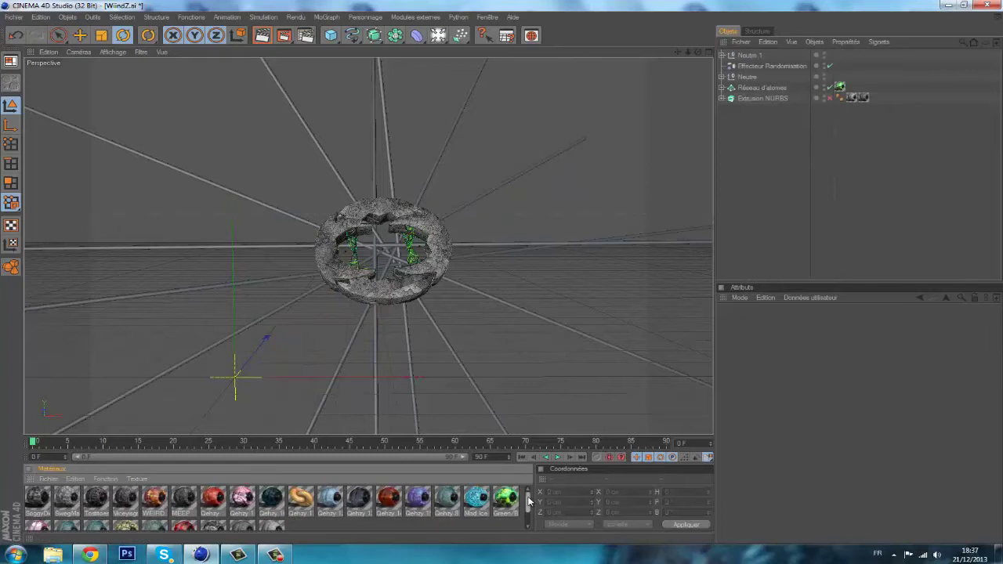
right_click(154, 500)
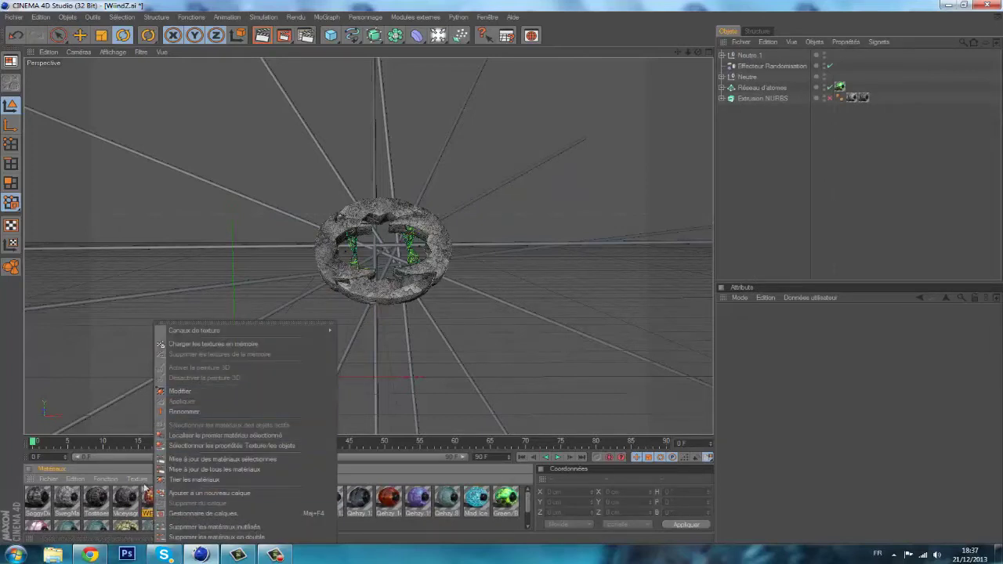
click(750, 55)
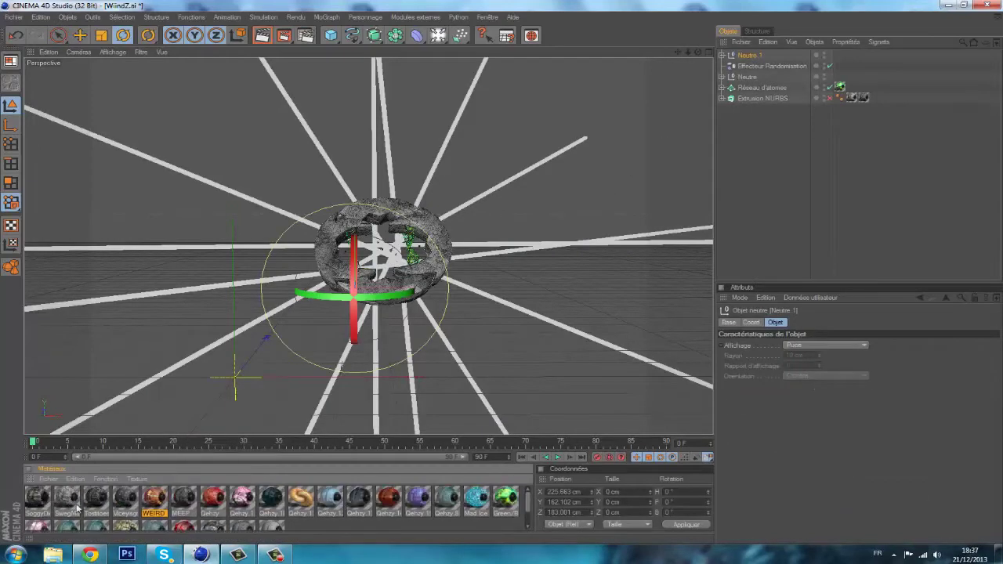
right_click(148, 503)
click(167, 409)
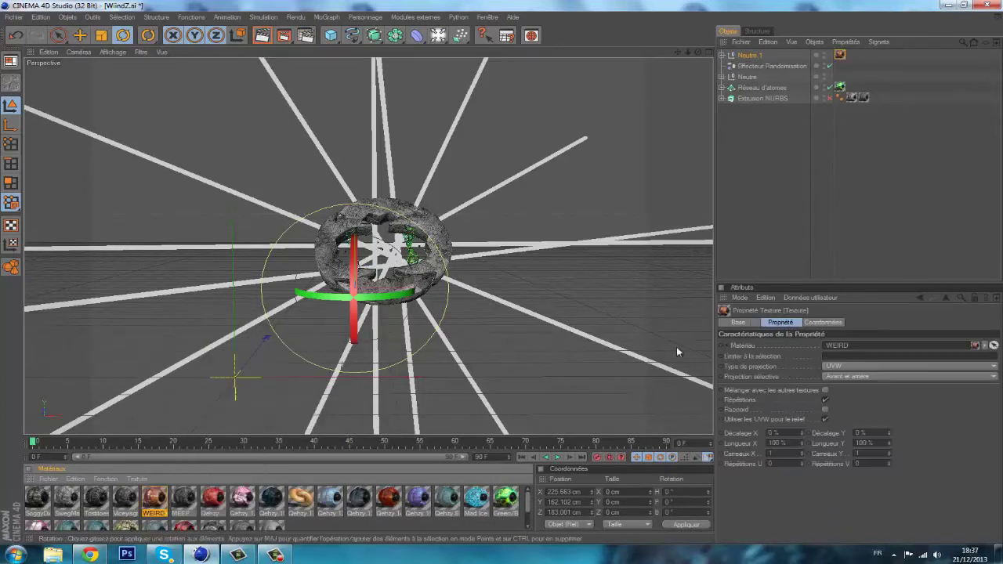
Set the projection type of the capsule group's WEIRD texture to cubic (Cubique)
click(901, 366)
click(842, 398)
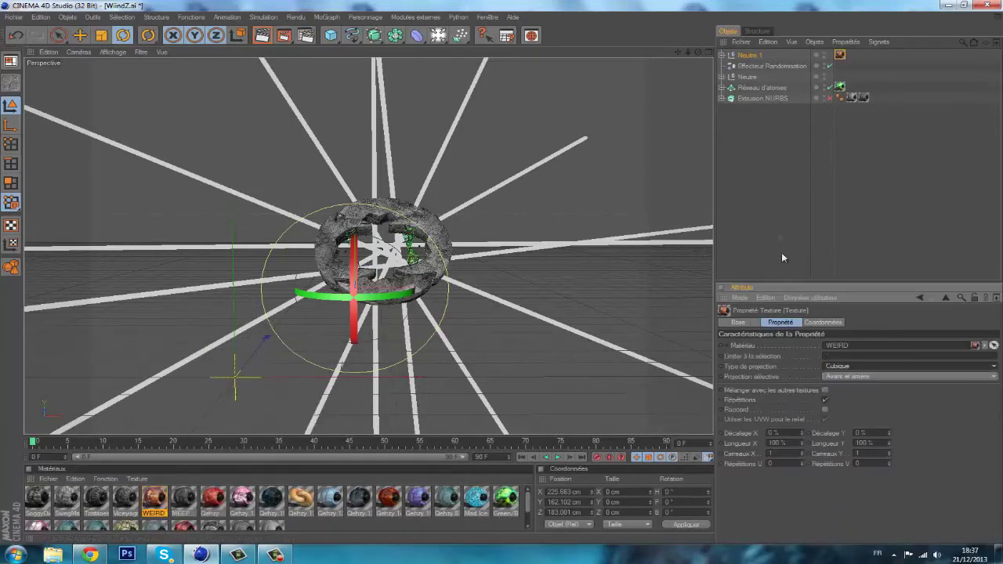
click(827, 180)
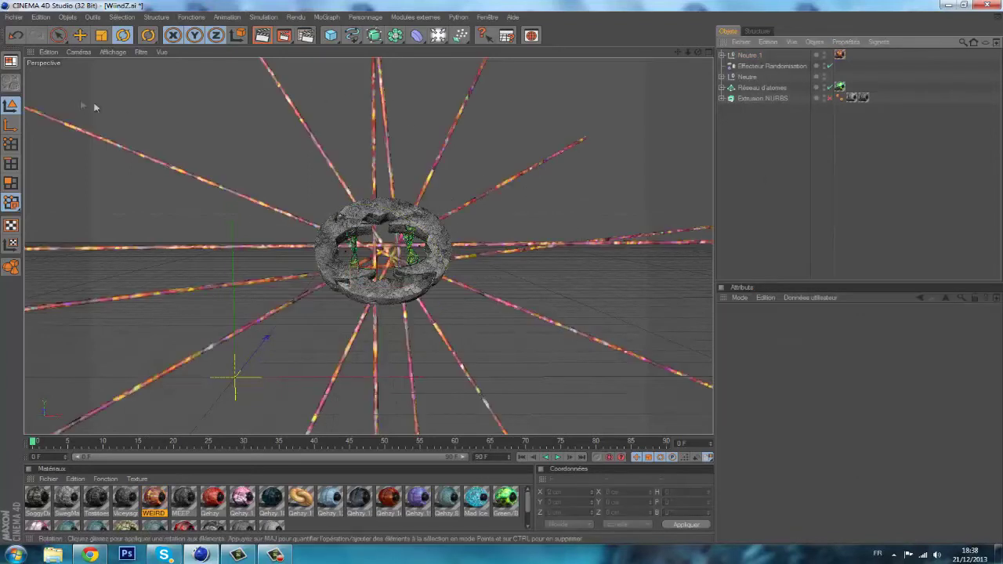
Check the contents of the Neutre group that holds the shattered logo and duplicate that group
alt+right_drag(436, 240, 492, 274)
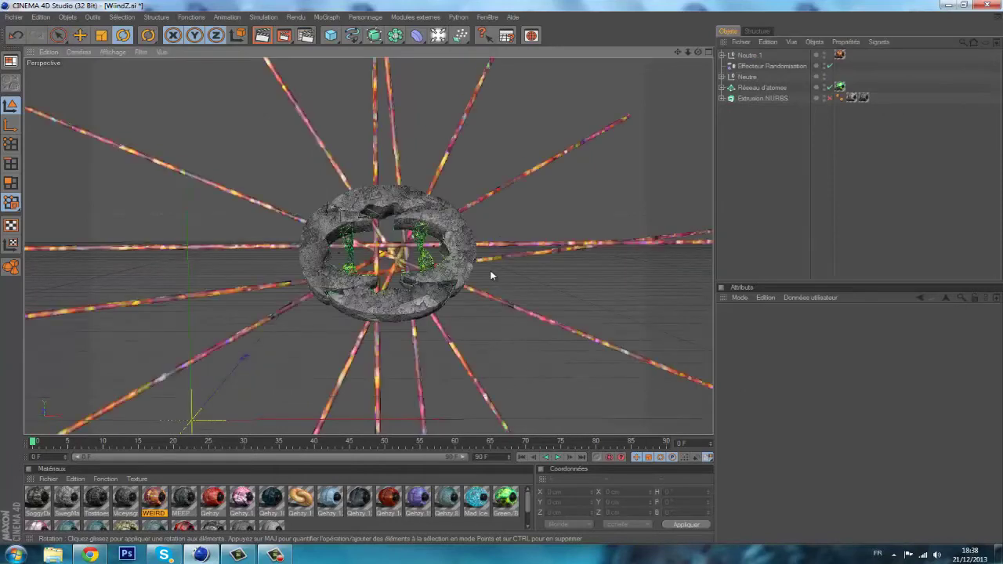
alt+right_drag(492, 271, 563, 311)
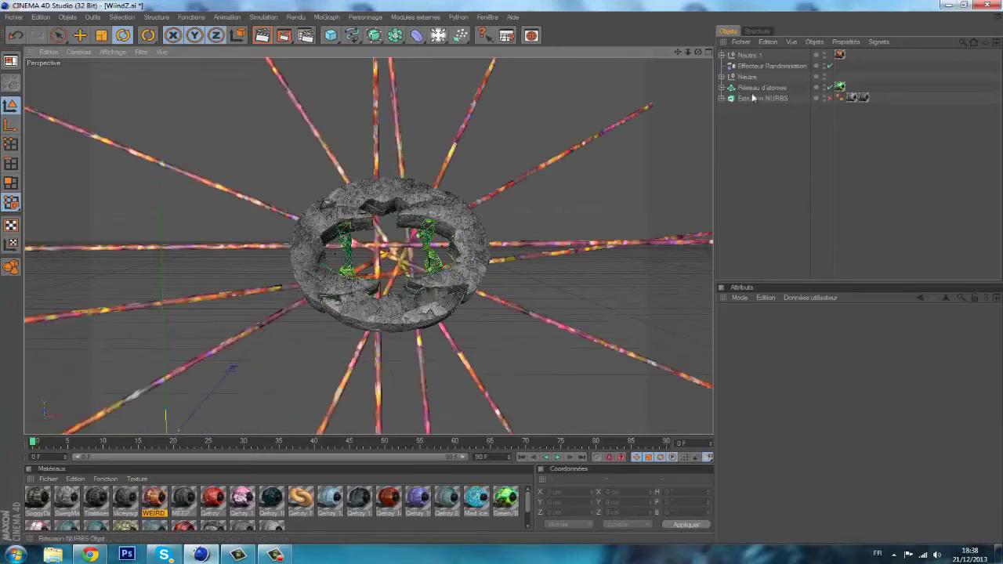
click(748, 55)
click(747, 79)
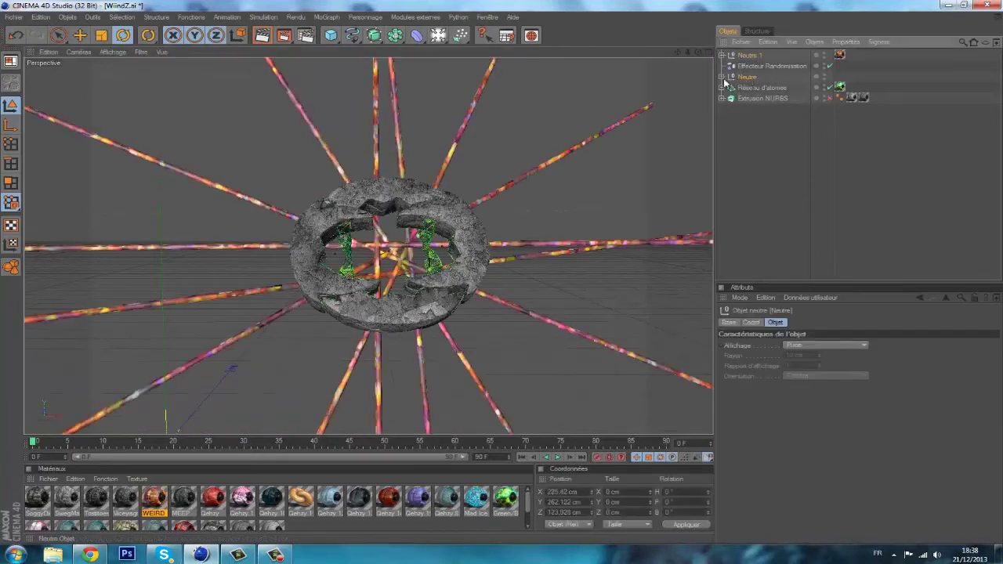
click(722, 77)
click(722, 77)
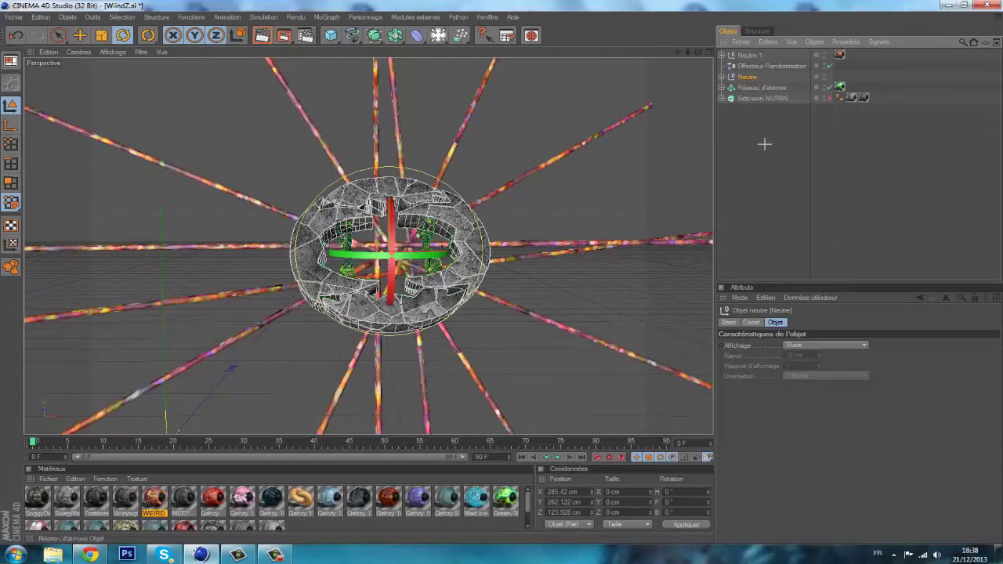
click(764, 143)
click(747, 77)
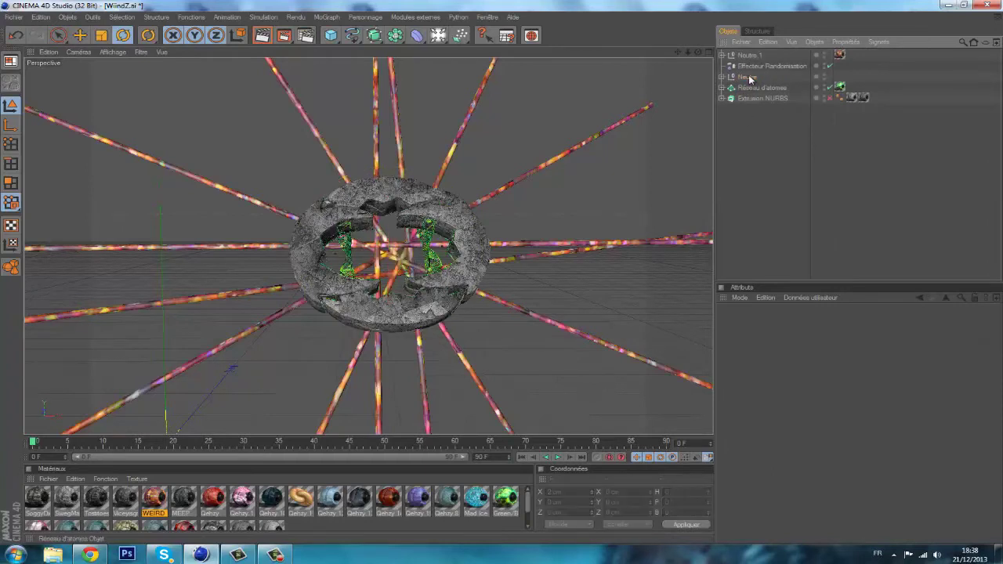
click(722, 77)
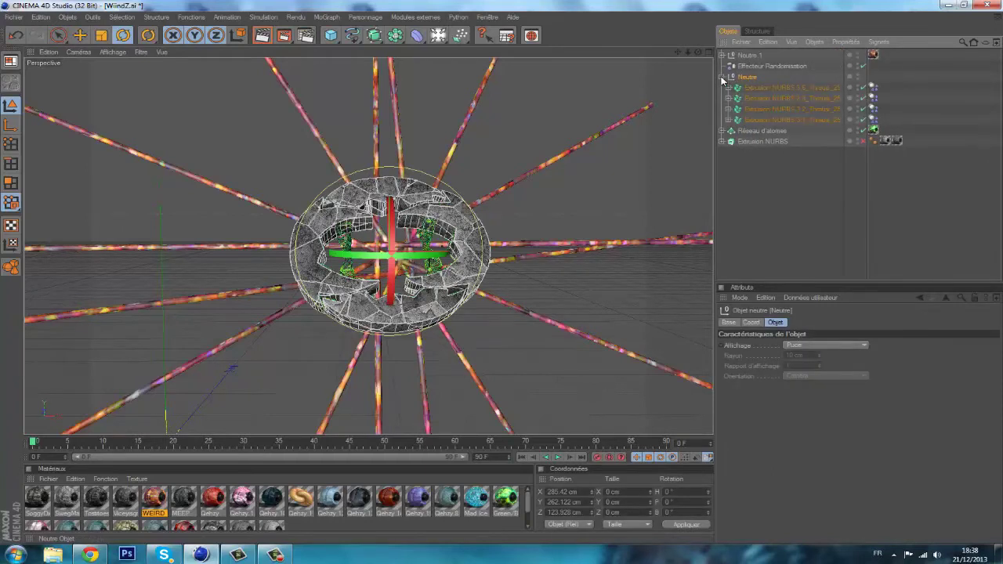
click(721, 78)
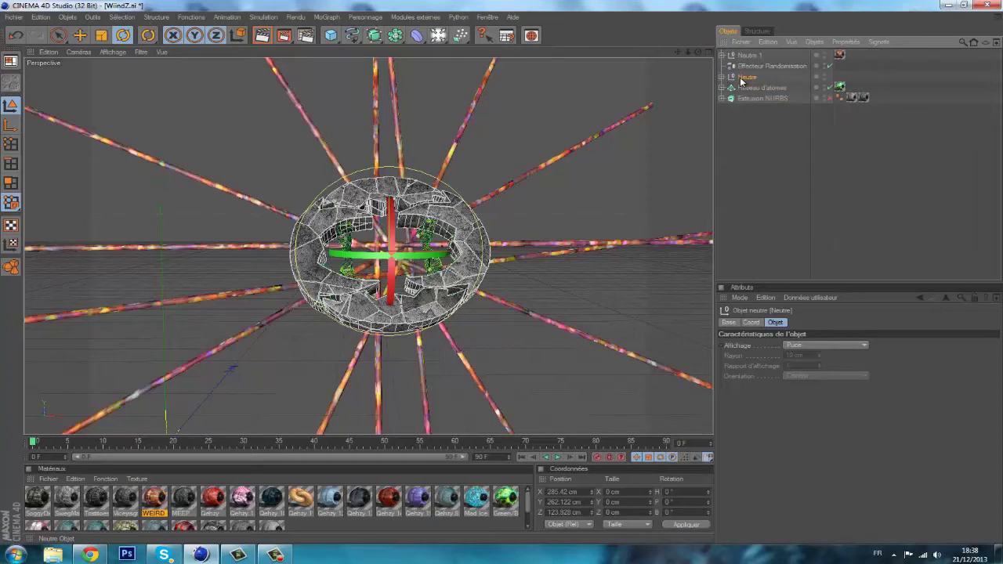
key(ctrl+v)
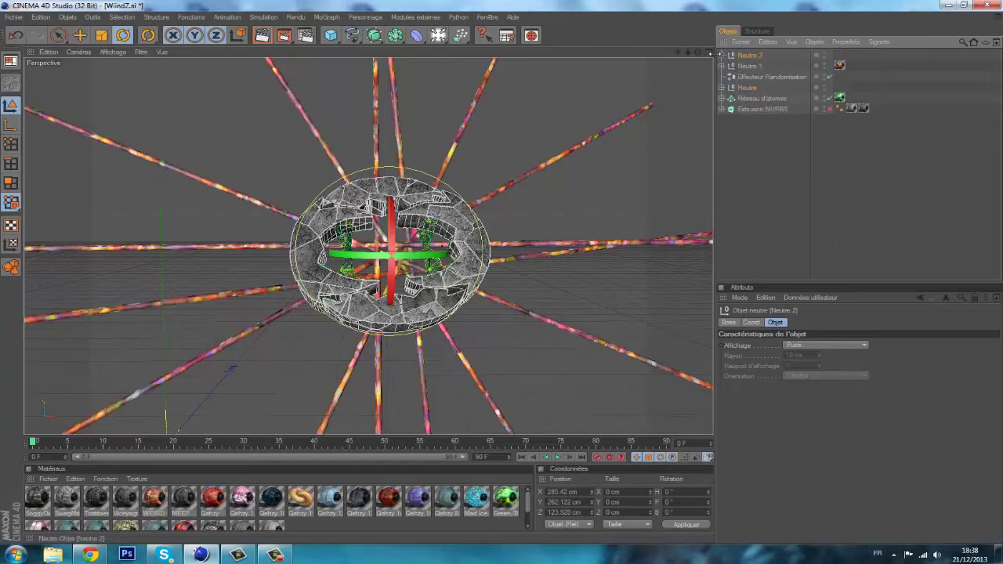
Delete the duplicated Neutre group and re-enable the Extrusion NURBS logo
key(Delete)
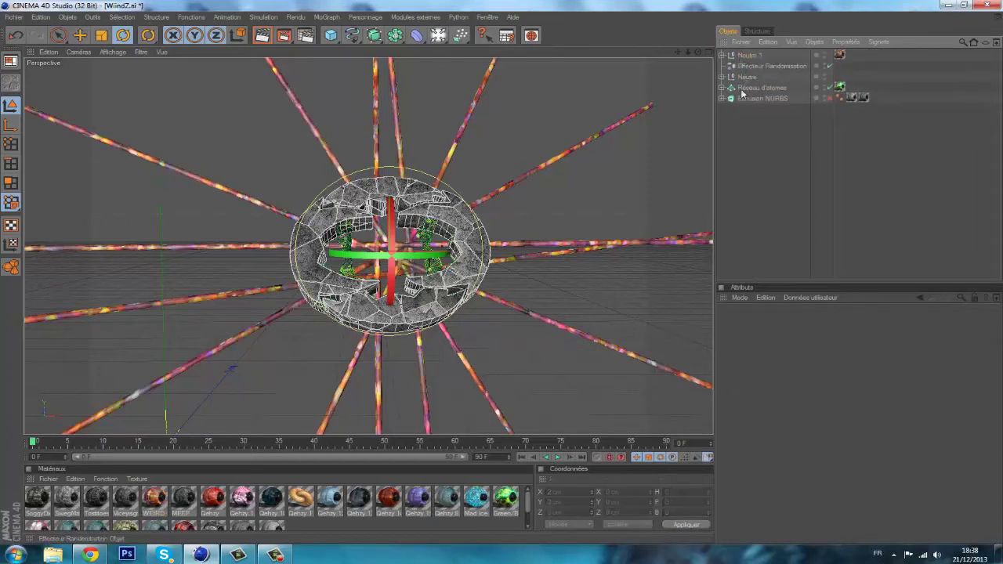
click(831, 99)
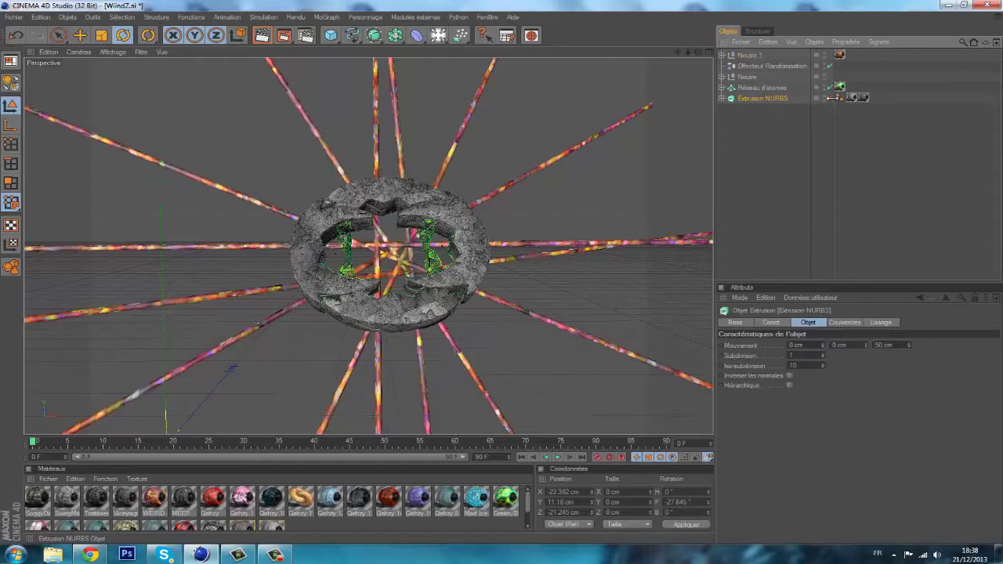
Add a Greebler object to the scene and make the Extrusion NURBS its child
click(365, 17)
mouse_move(333, 22)
mouse_move(415, 17)
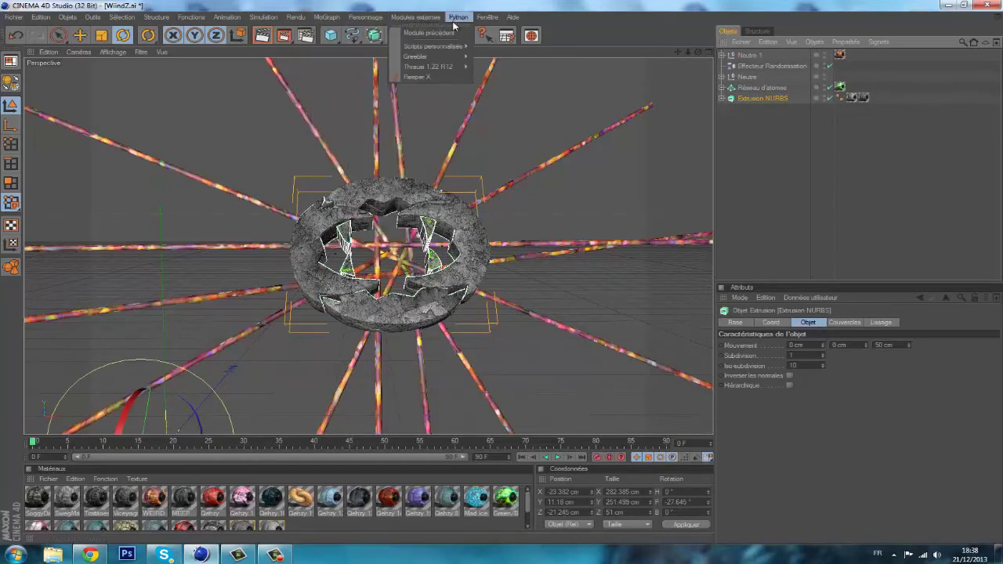
mouse_move(427, 56)
click(540, 61)
drag(757, 109, 754, 72)
drag(754, 59, 751, 57)
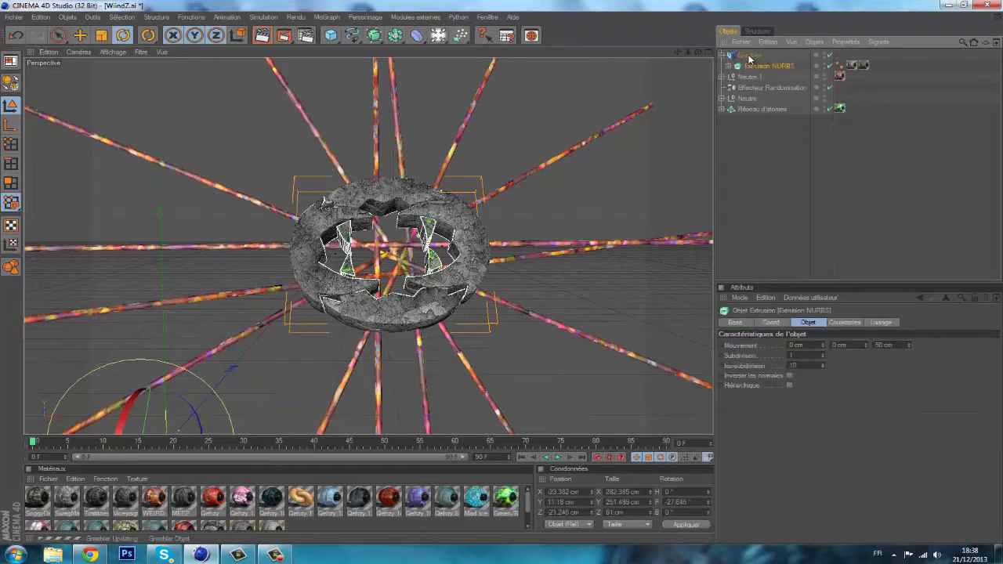
Move the Extrusion NURBS back along its depth axis in the top view to a Z position of about 22 cm
click(80, 36)
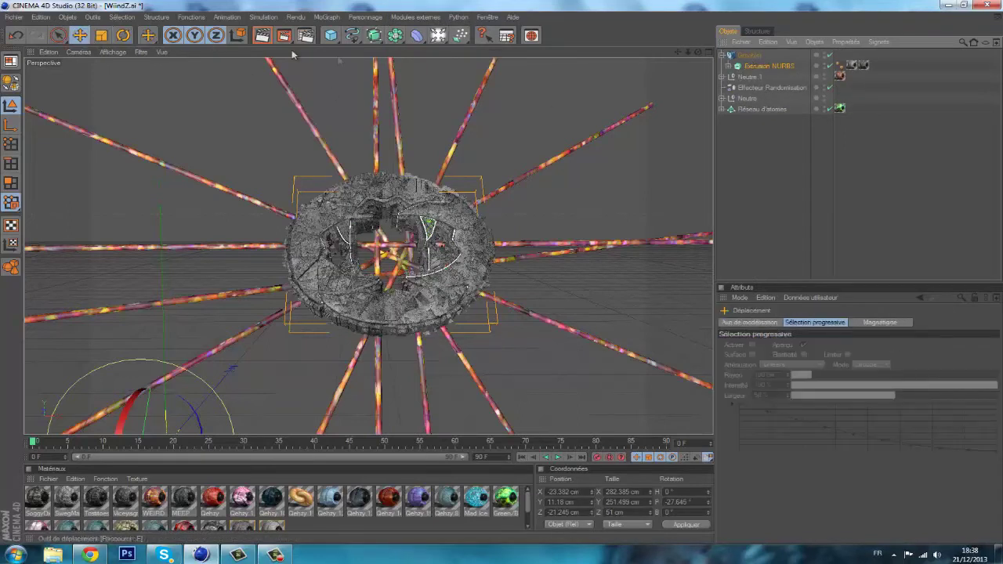
click(708, 52)
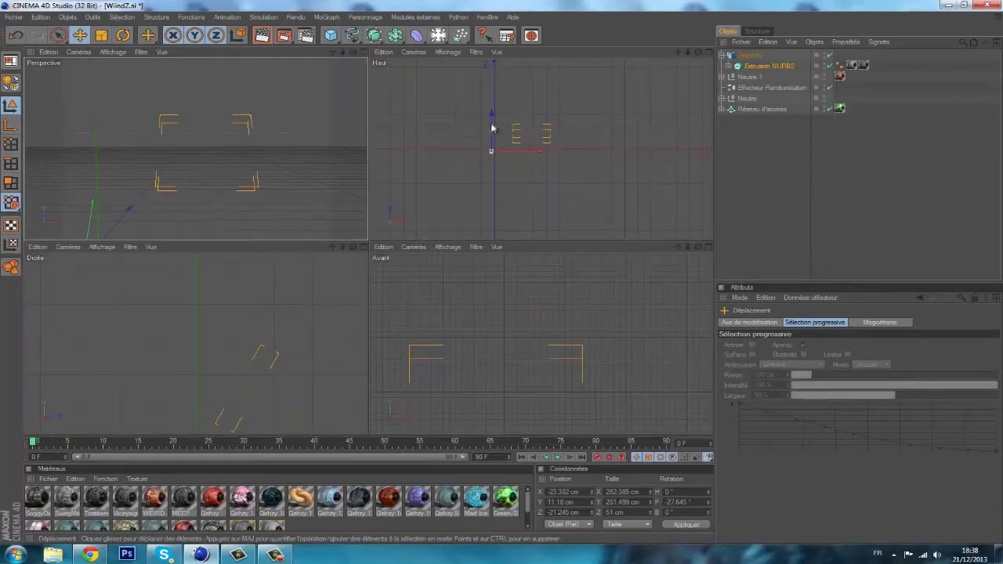
drag(492, 123, 491, 117)
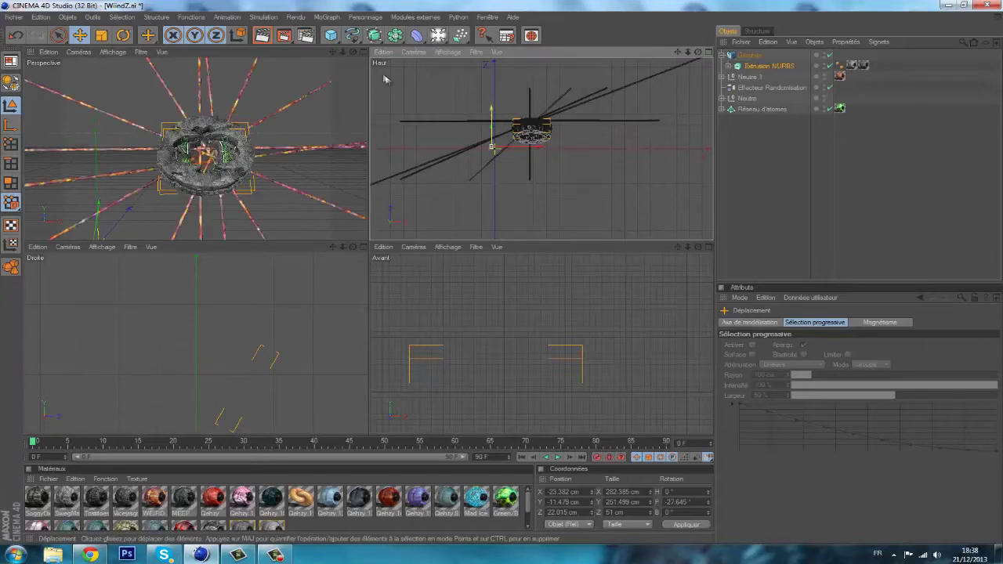
click(364, 53)
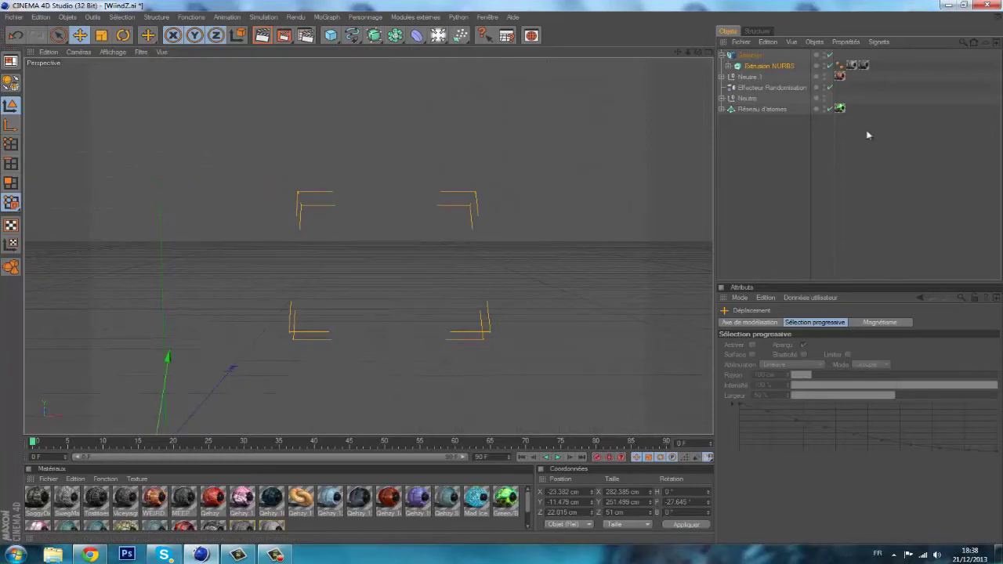
click(786, 165)
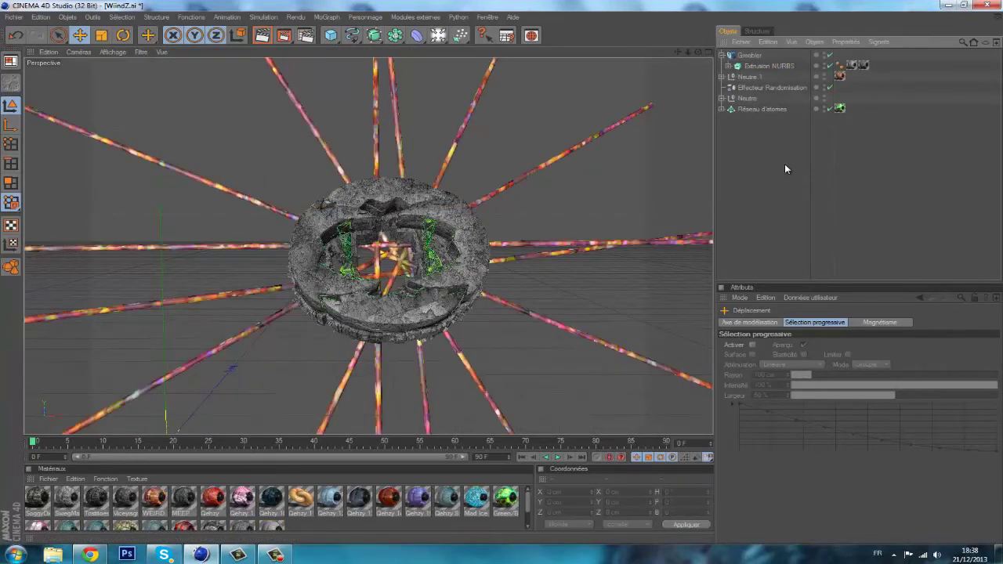
Set the maximum bevel of the Greebler's base to 15 %
click(749, 55)
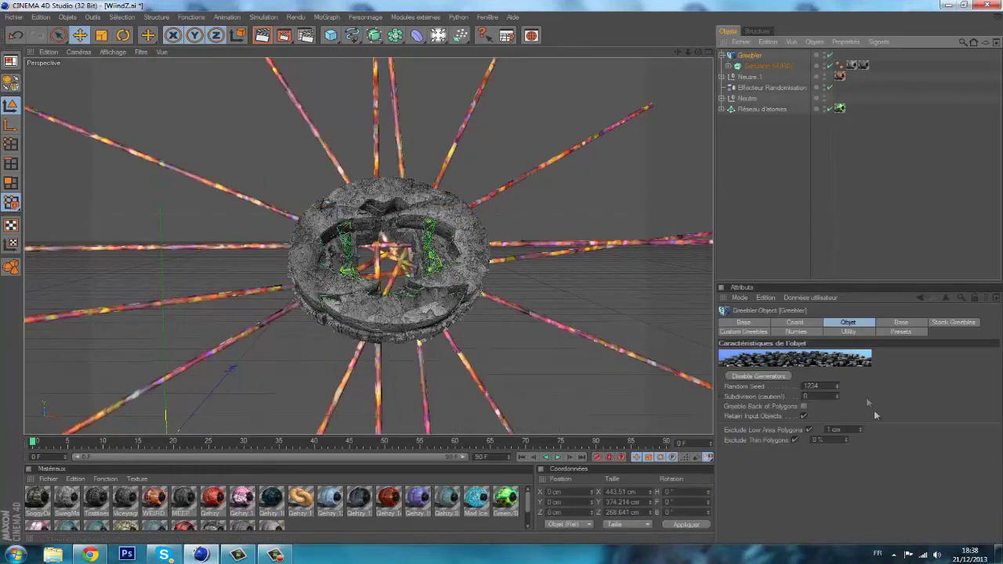
click(900, 323)
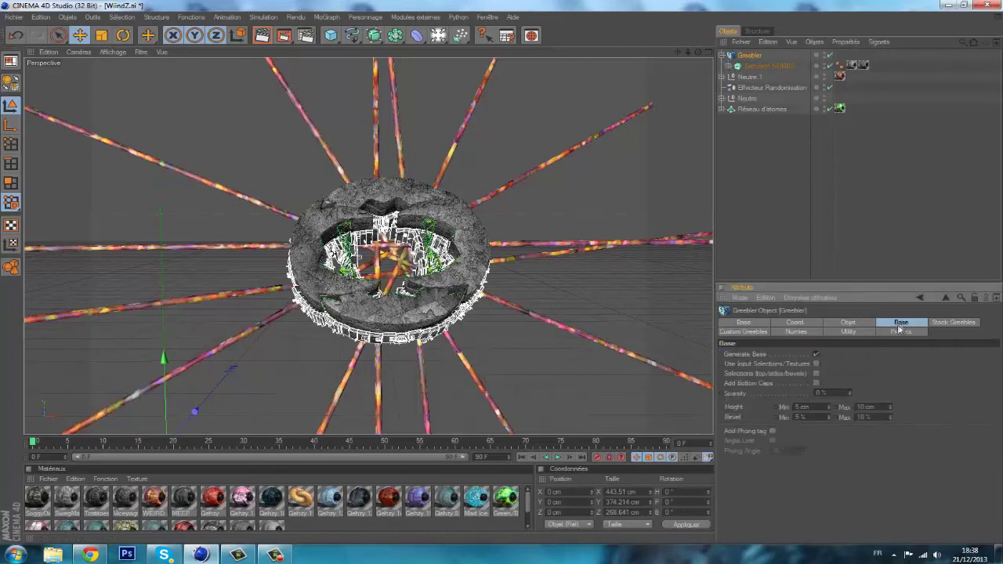
click(890, 418)
click(890, 419)
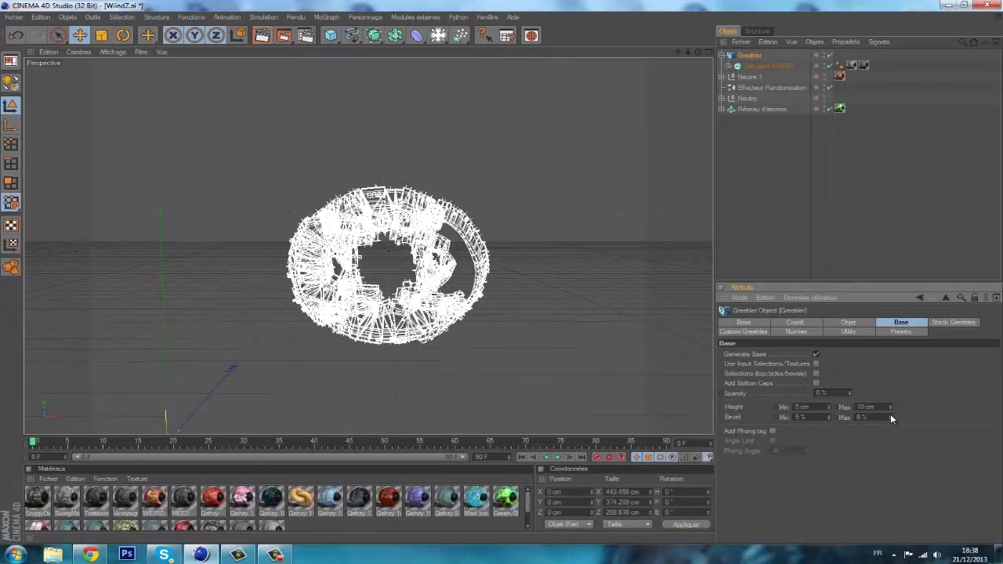
click(891, 416)
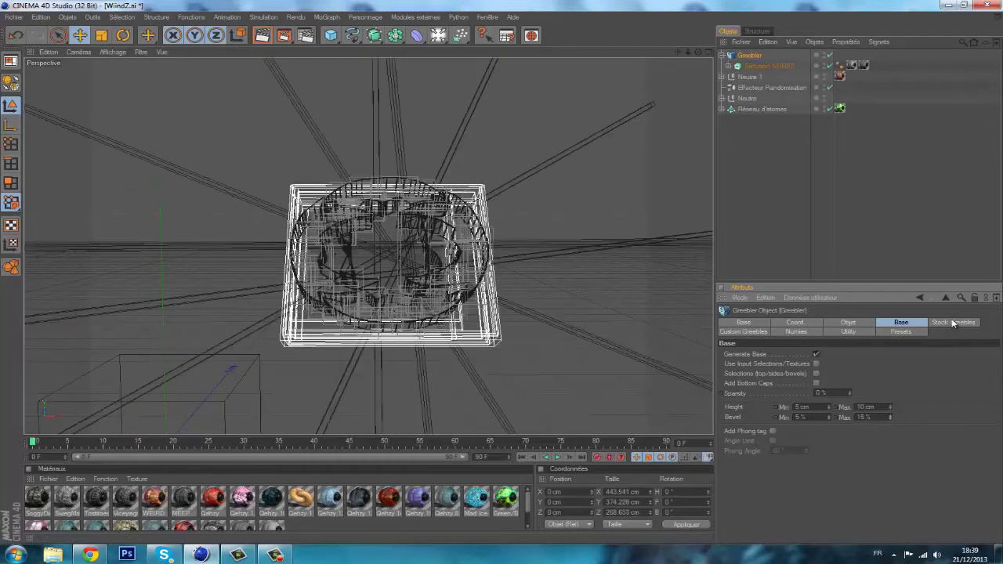
Raise the maximum height of the Greebler's base to 30 cm and deselect the object
click(890, 405)
click(890, 405)
click(890, 405)
click(891, 405)
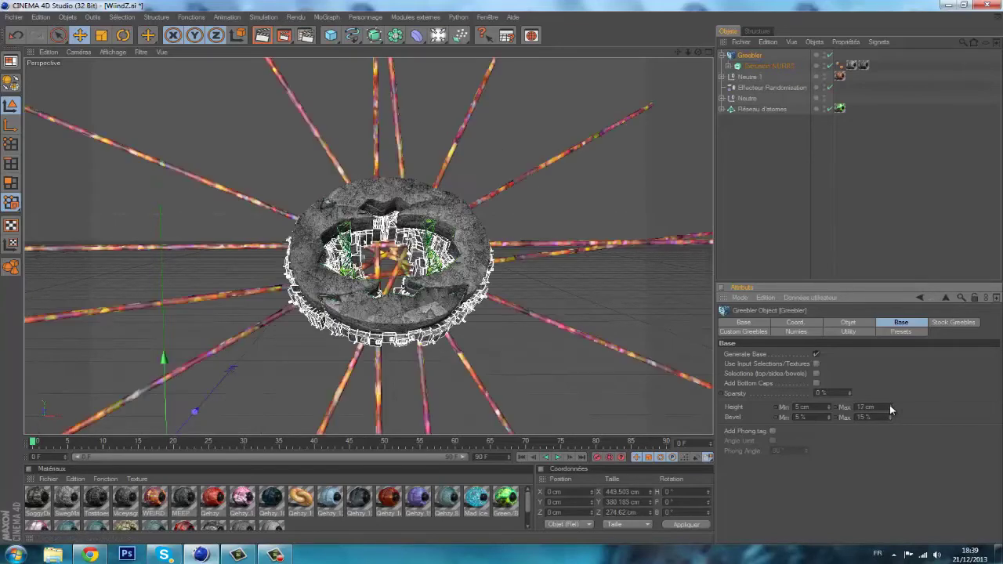
click(890, 405)
click(890, 405)
click(890, 405)
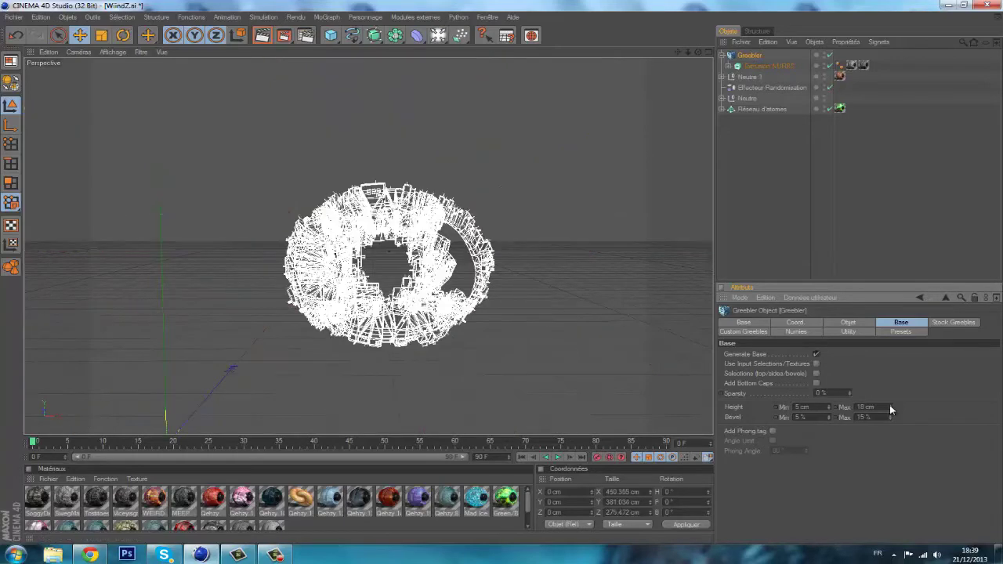
click(890, 405)
click(890, 405)
click(891, 405)
click(890, 405)
click(890, 406)
click(890, 406)
click(890, 405)
click(891, 405)
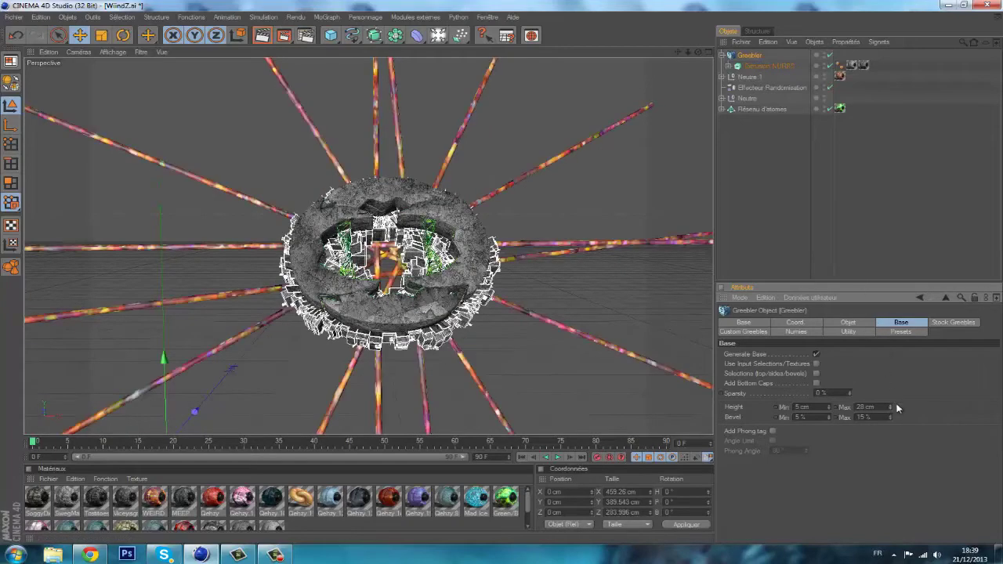
click(890, 406)
click(890, 405)
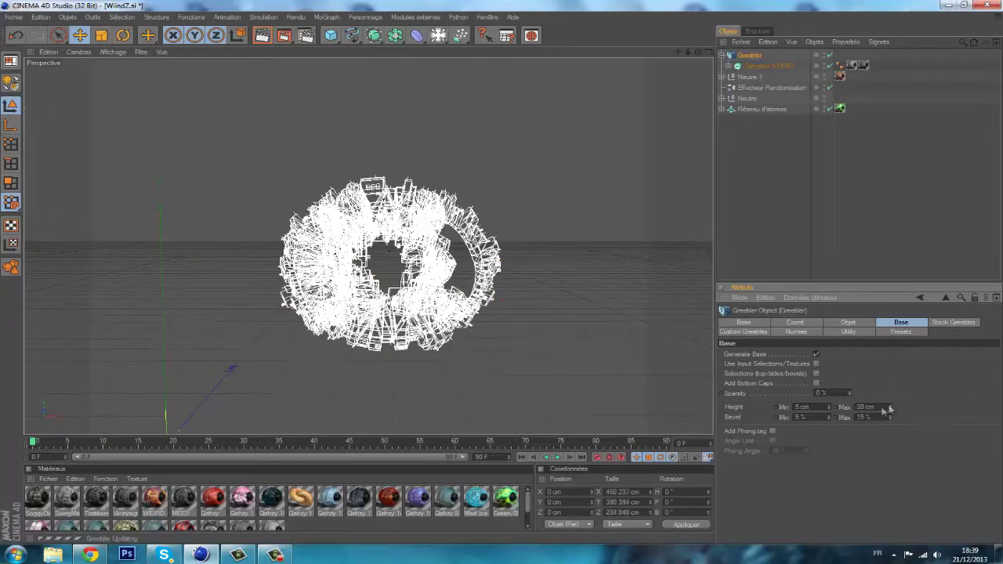
click(803, 209)
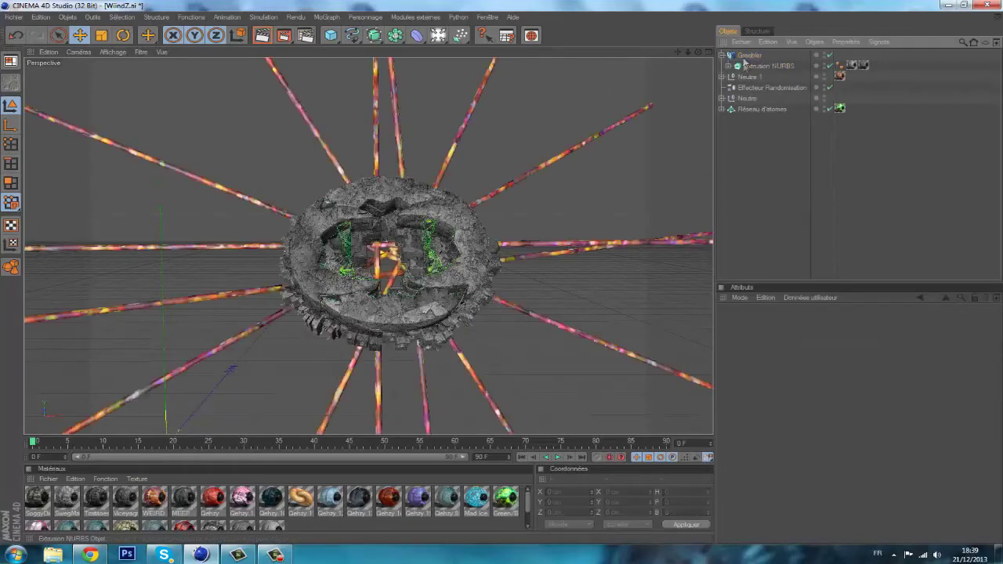
Set the atom array's sphere radius to 1 cm, enter a new cylinder radius, and deselect the object
click(749, 109)
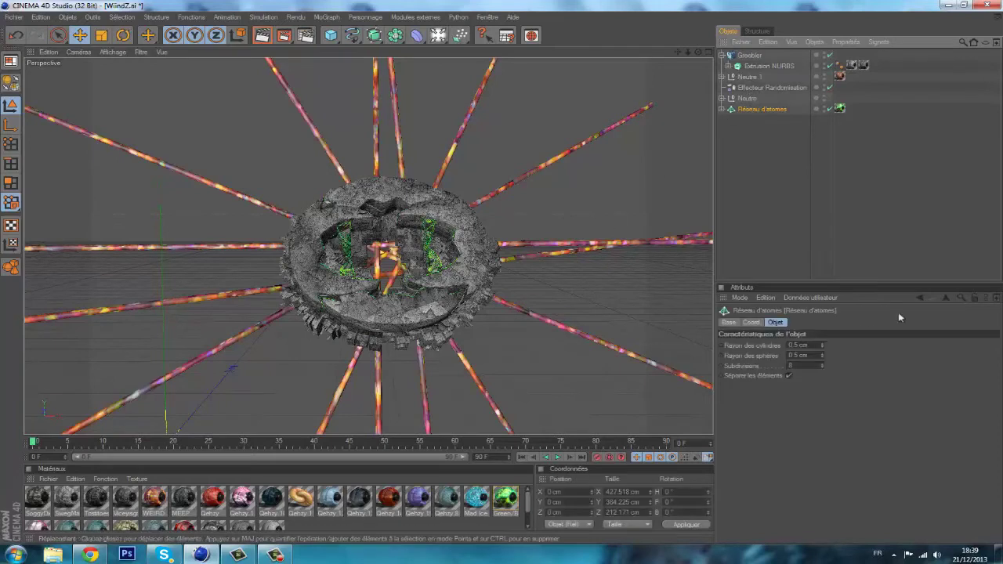
double_click(795, 355)
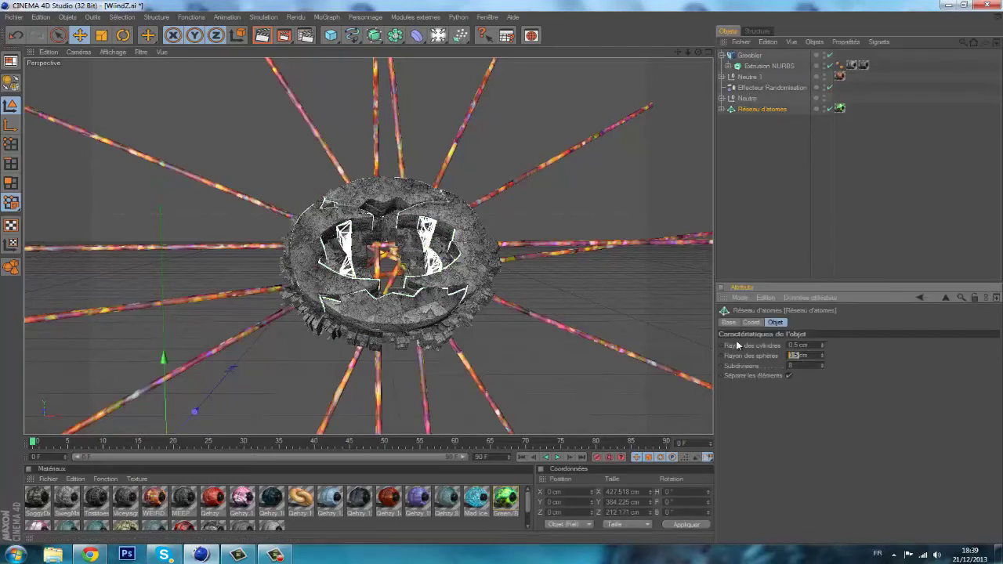
key(BackSpace)
text(1)
key(Return)
key(BackSpace)
key(BackSpace)
key(BackSpace)
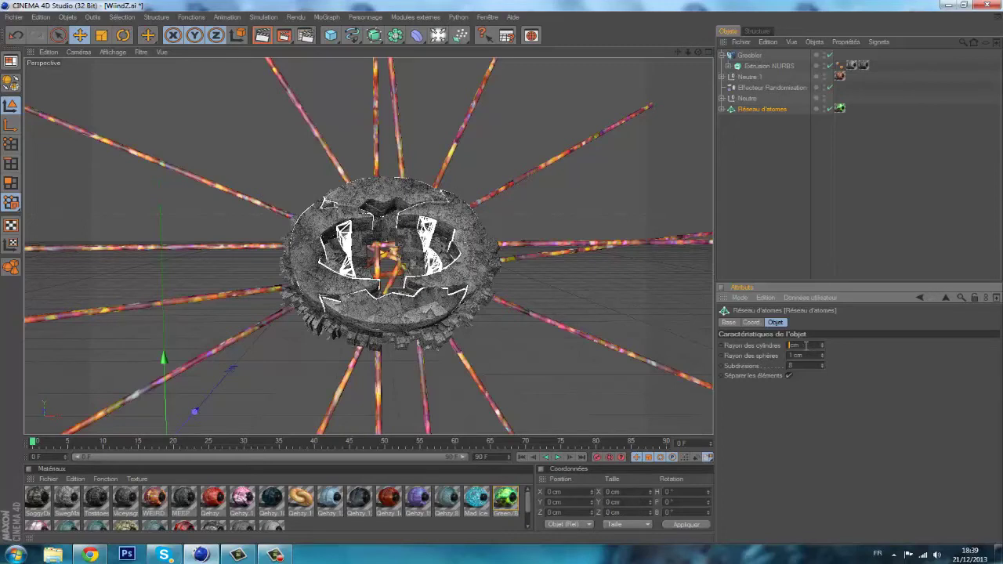
click(765, 207)
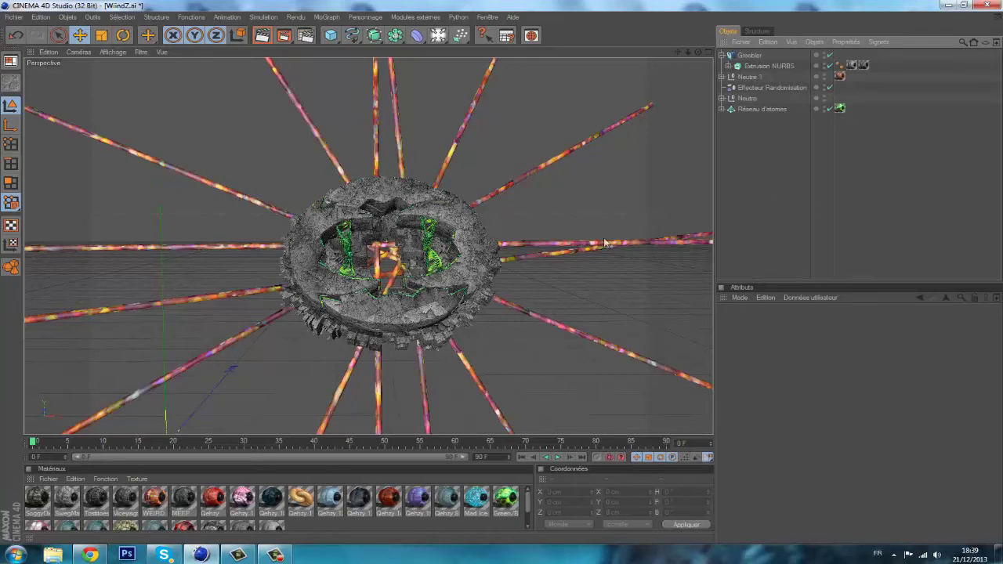
Select the Neutre group that holds the shattered logo
click(762, 67)
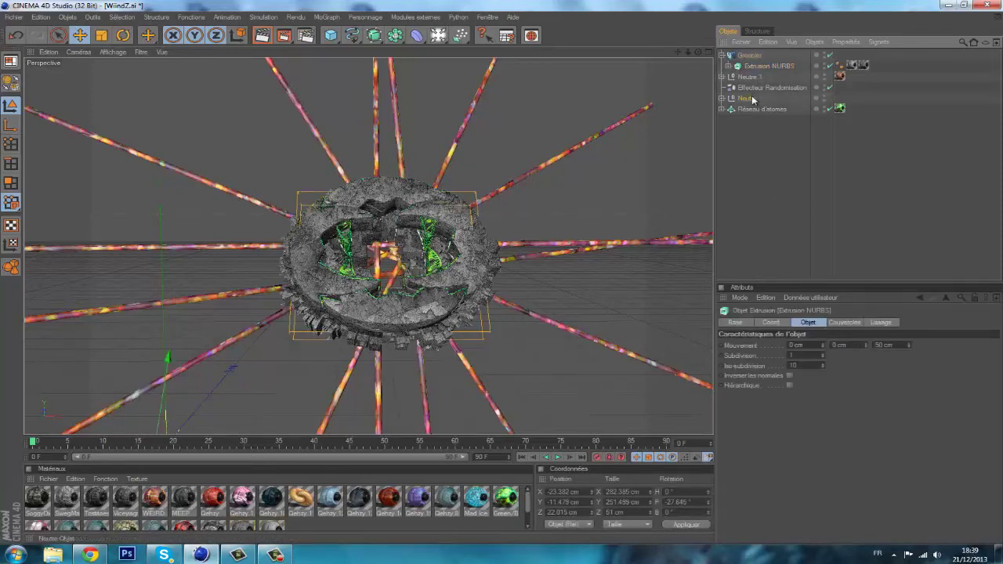
click(747, 98)
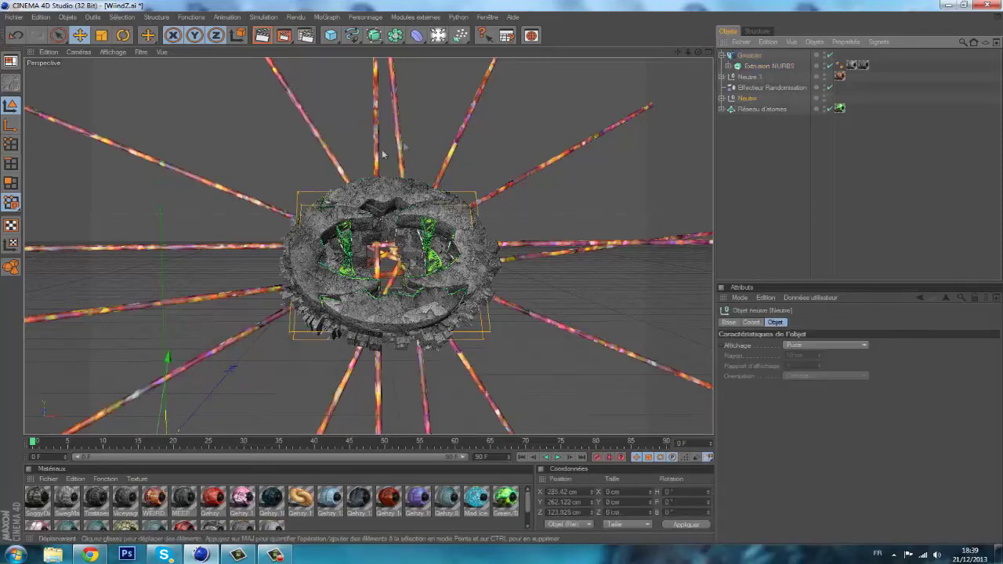
Try to shift the Neutre null along the Z axis in the top view and undo the move
click(708, 53)
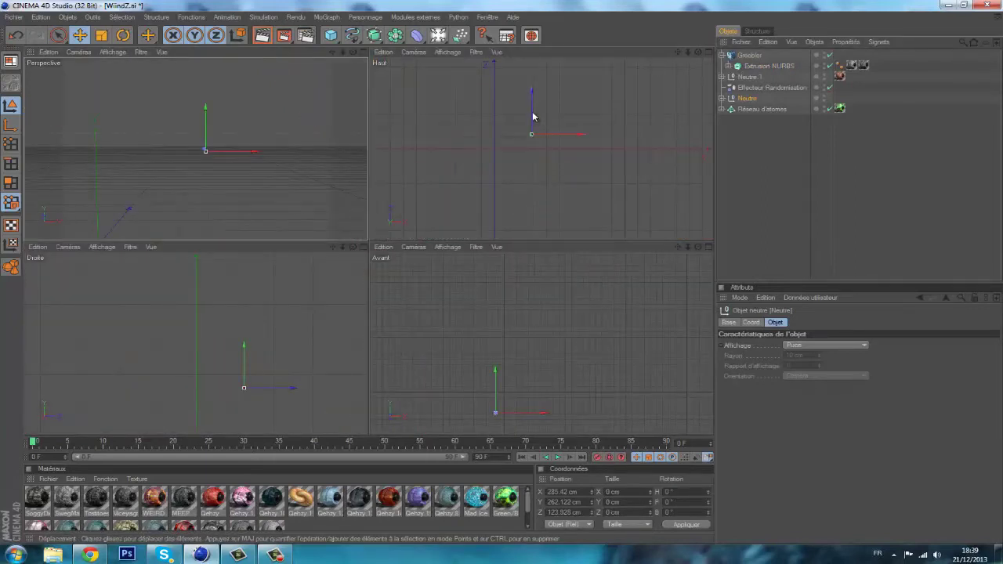
click(532, 116)
drag(532, 127, 533, 117)
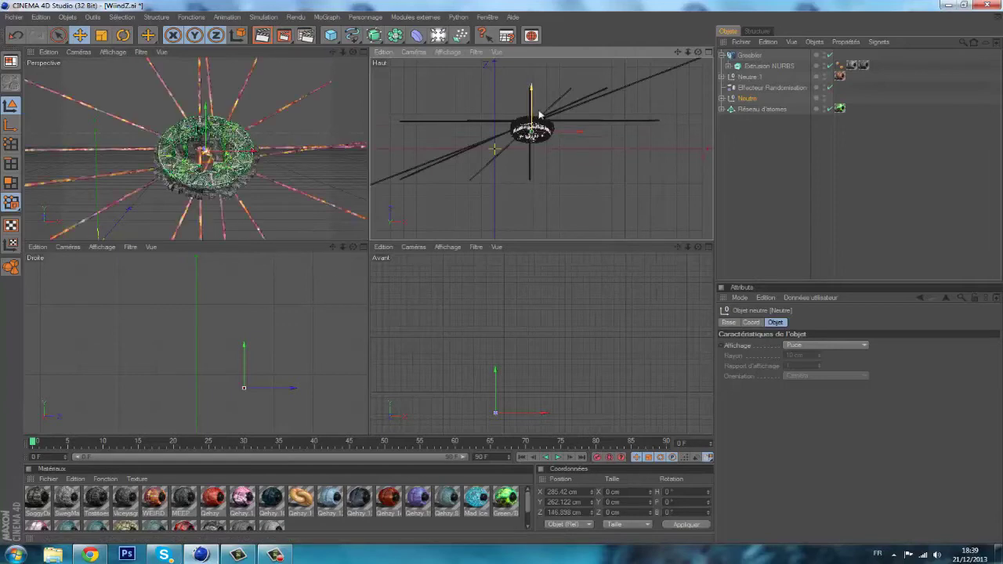
drag(532, 98, 532, 102)
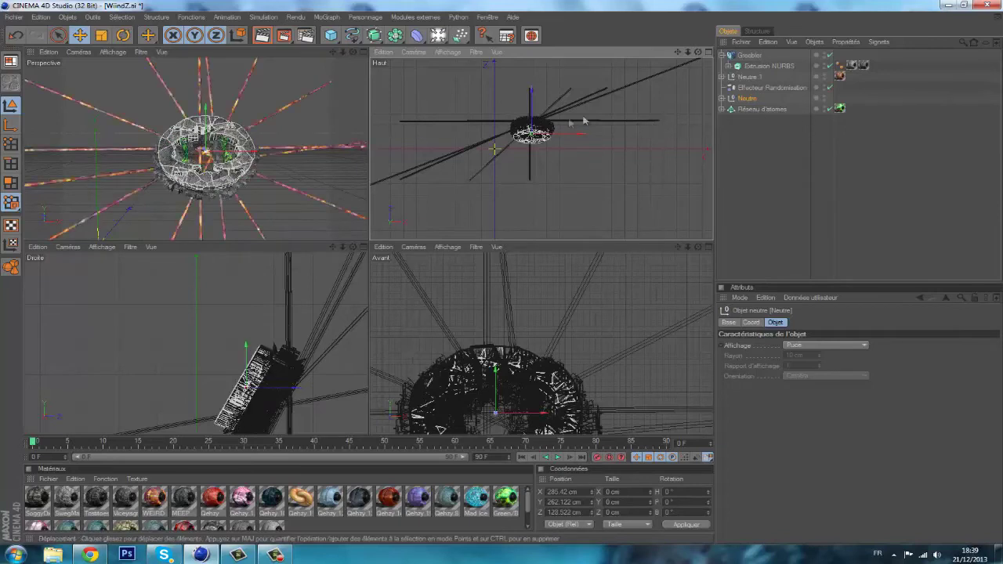
click(14, 37)
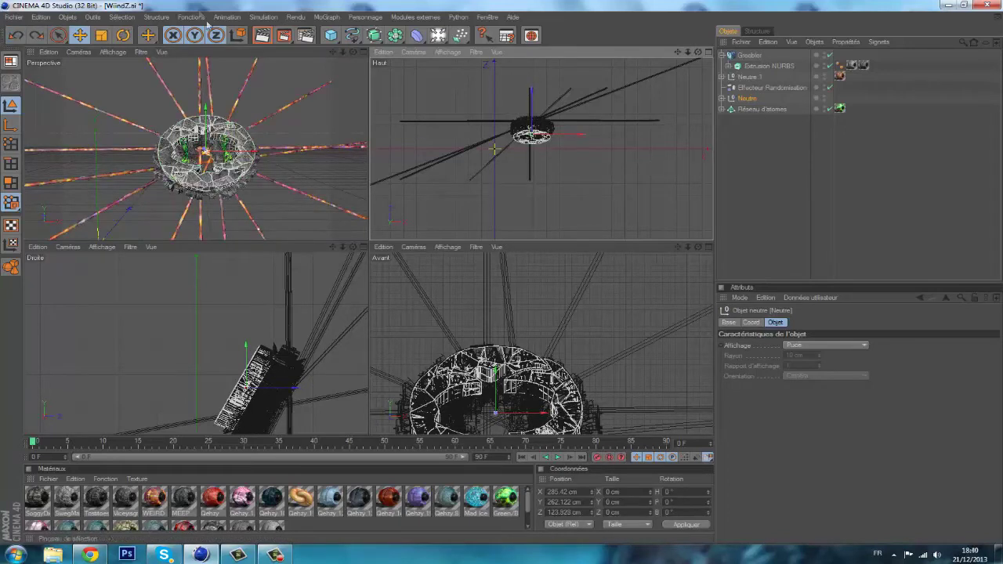
click(360, 51)
click(800, 202)
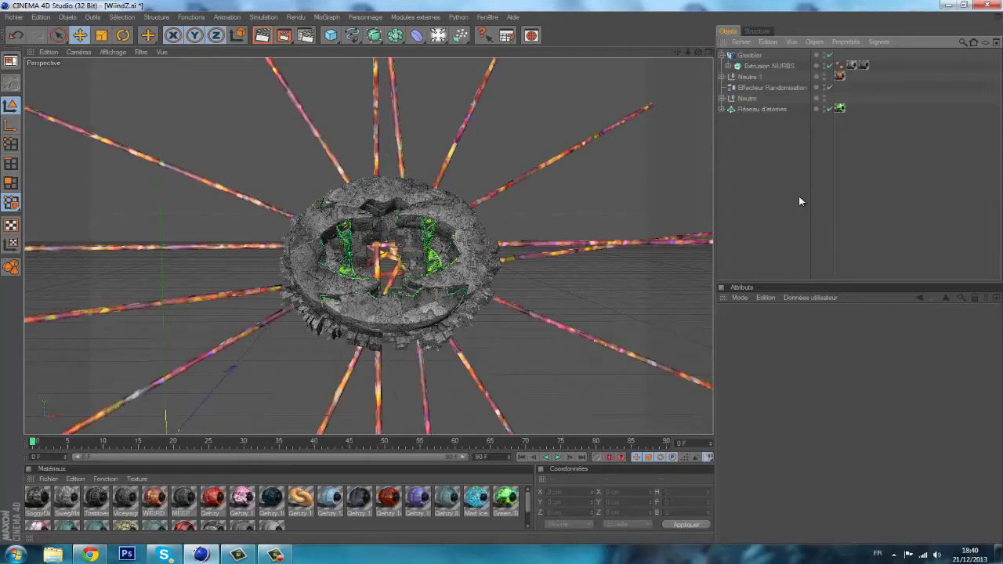
Render the logo scene in the picture viewer
click(283, 36)
click(274, 555)
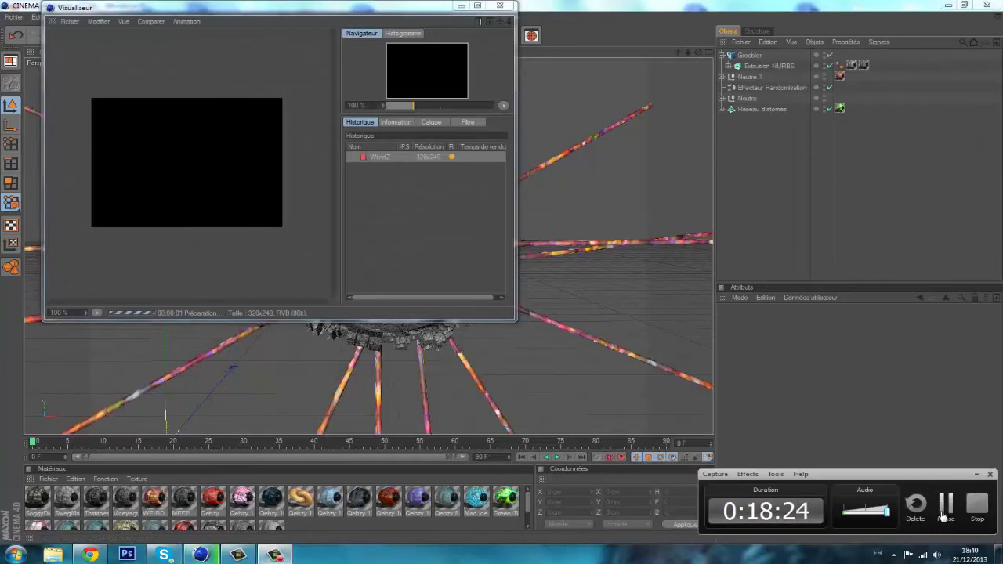
click(945, 506)
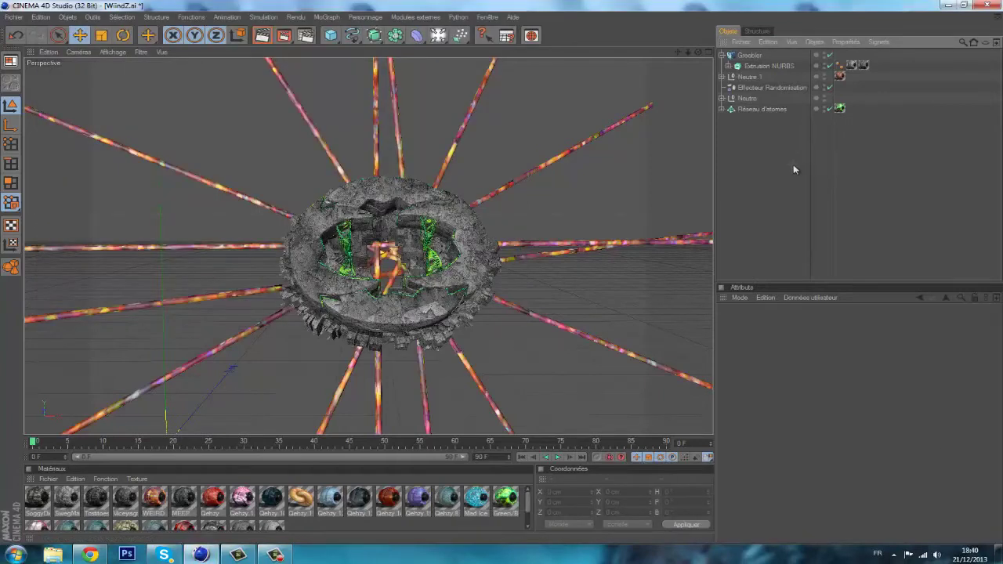
Group all the logo scene's objects under a single null
drag(793, 164, 734, 75)
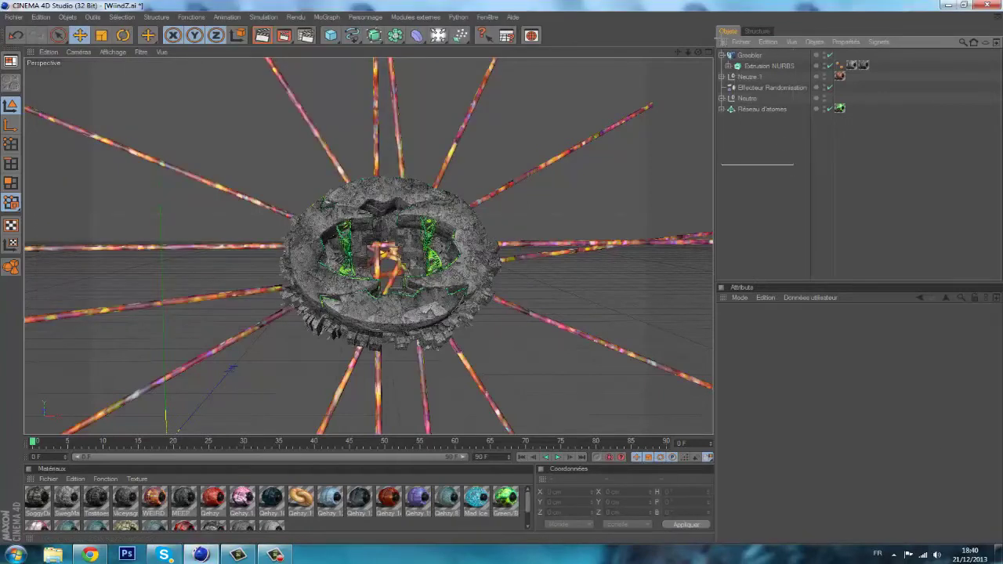
right_click(761, 89)
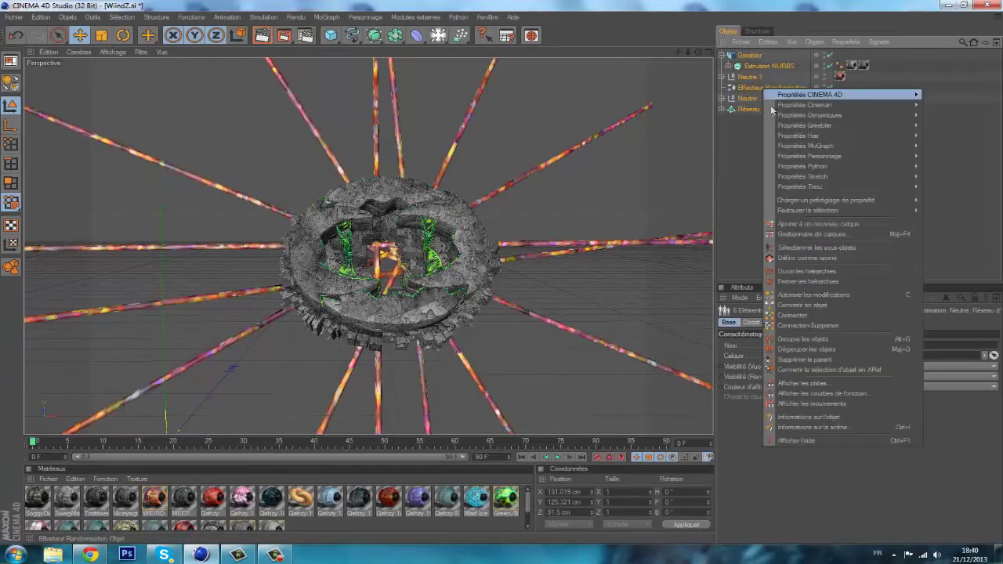
click(865, 346)
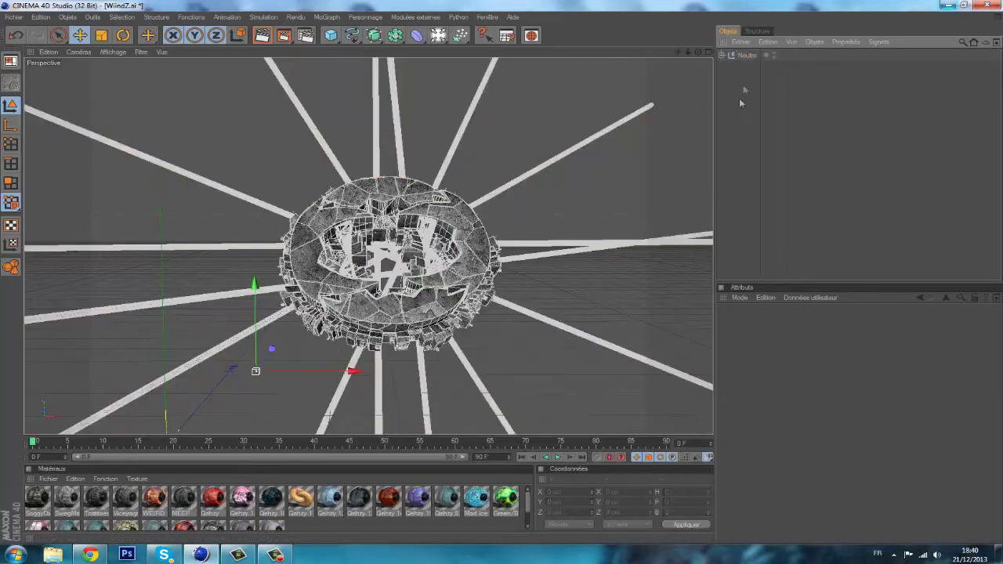
Copy the Neutre group that holds the whole logo
click(740, 42)
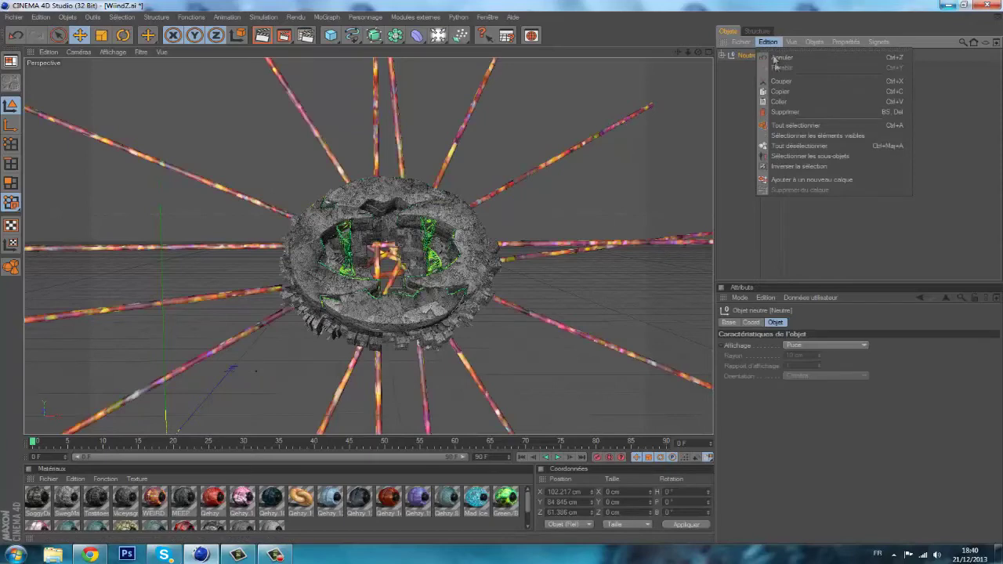
click(768, 42)
click(796, 92)
click(768, 41)
click(803, 99)
Switch to the browser, replay the YouTube video "Spektrem - Shine (Original Mix)" and return to the desktop
click(948, 5)
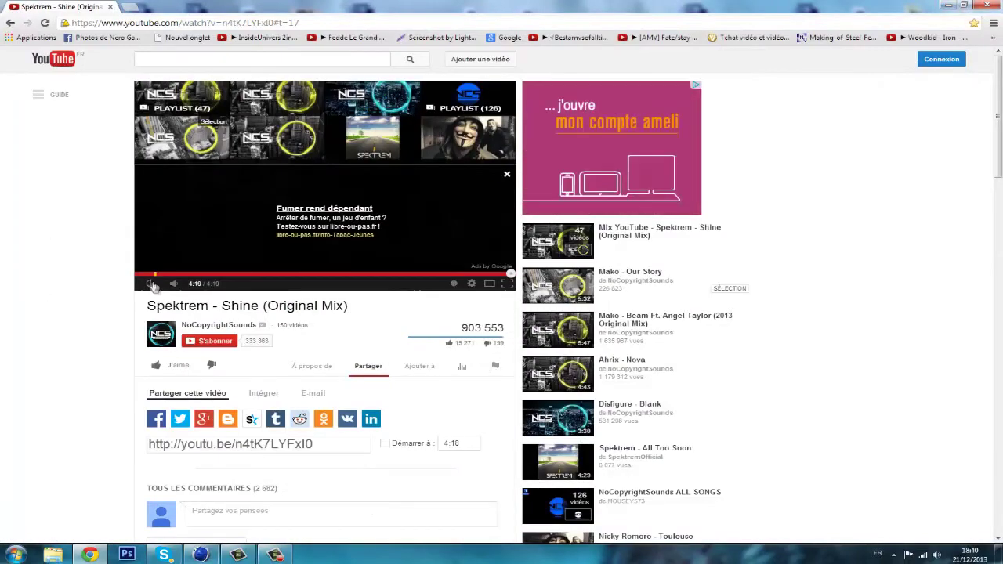
click(278, 196)
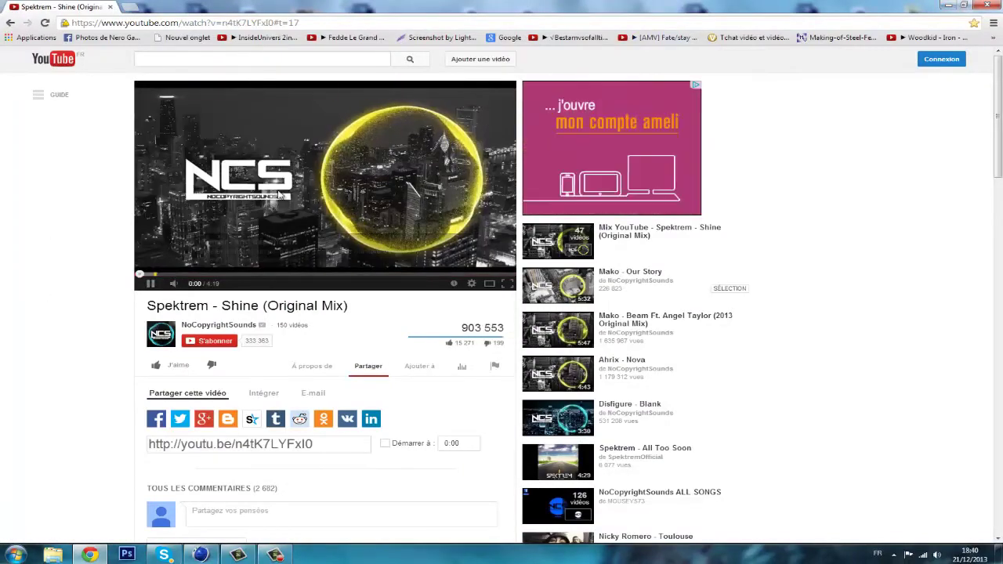
click(947, 5)
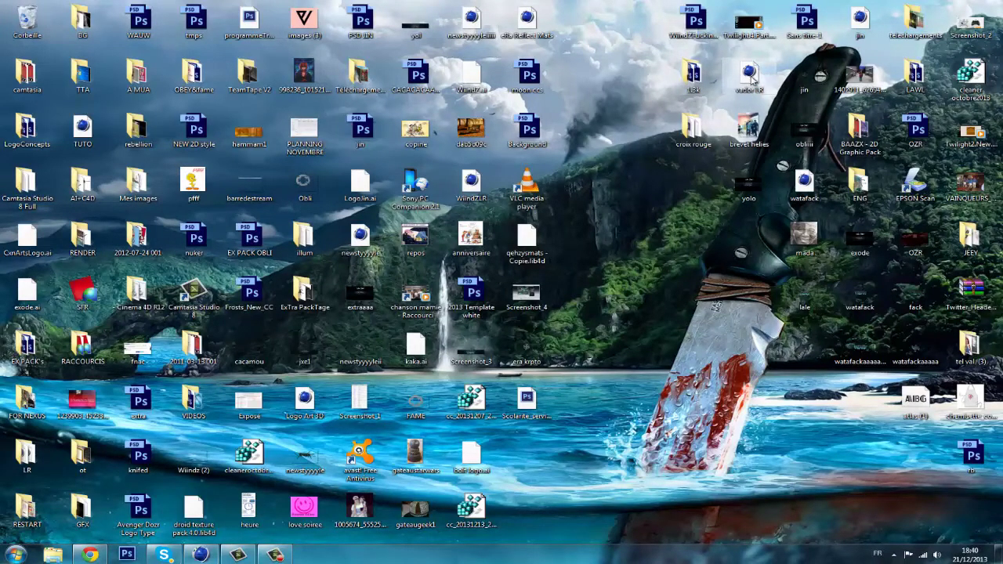
Open the vador LR project and collapse its DONT TOUCH group
click(288, 555)
click(287, 555)
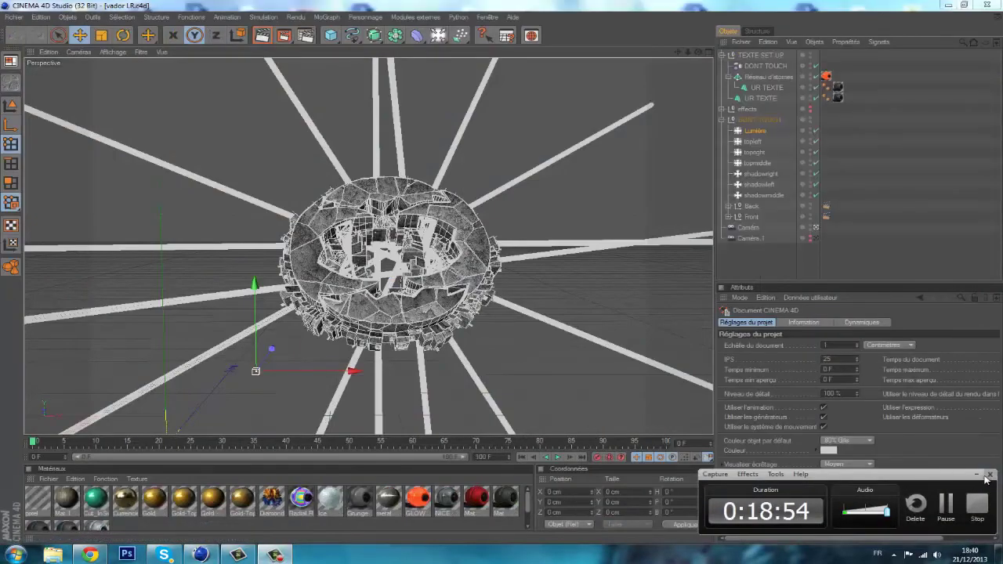
click(721, 119)
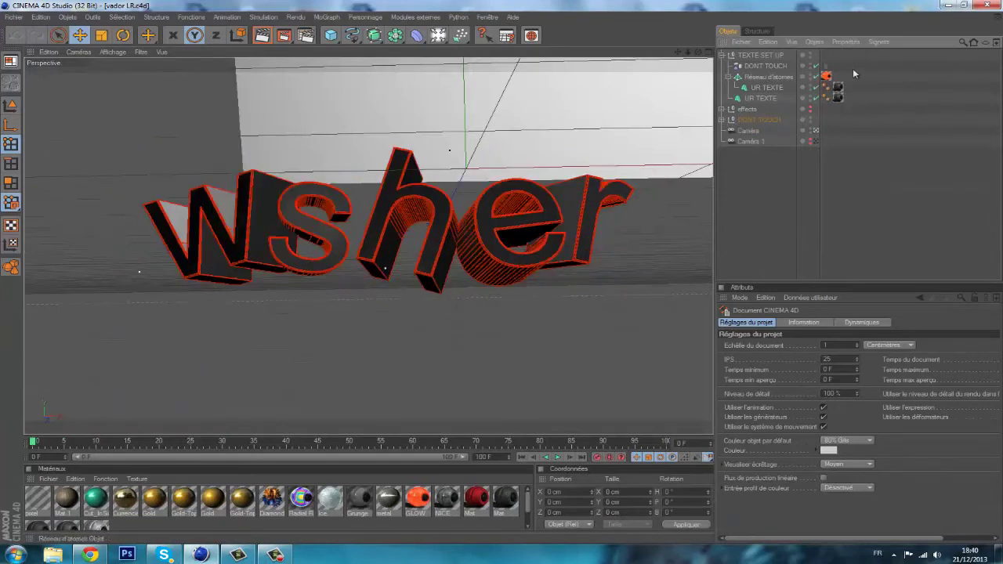
Try to transfer the logo into vador LR through the clipboard, close that project and return to WiindZ.ai without quitting
click(739, 42)
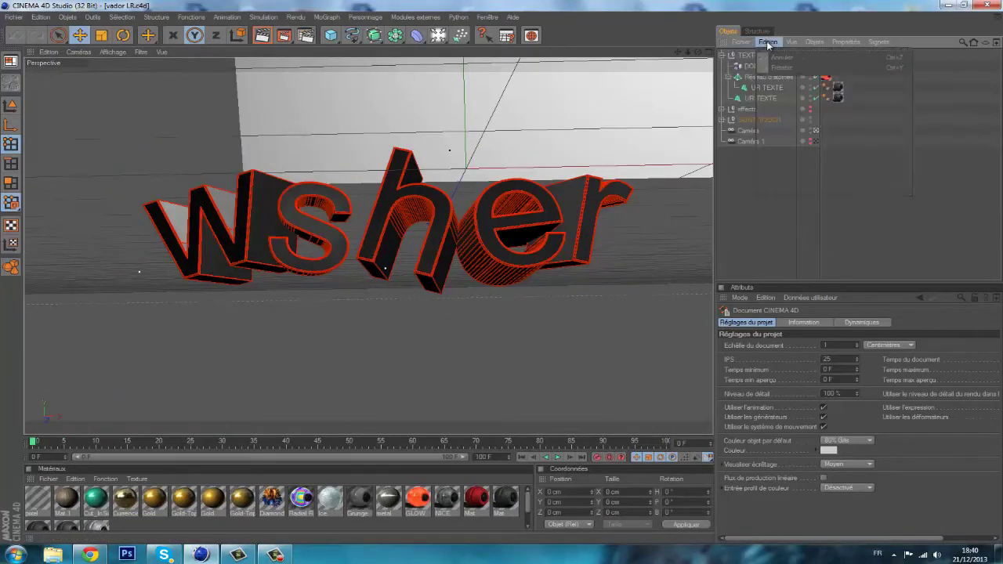
mouse_move(767, 42)
click(785, 93)
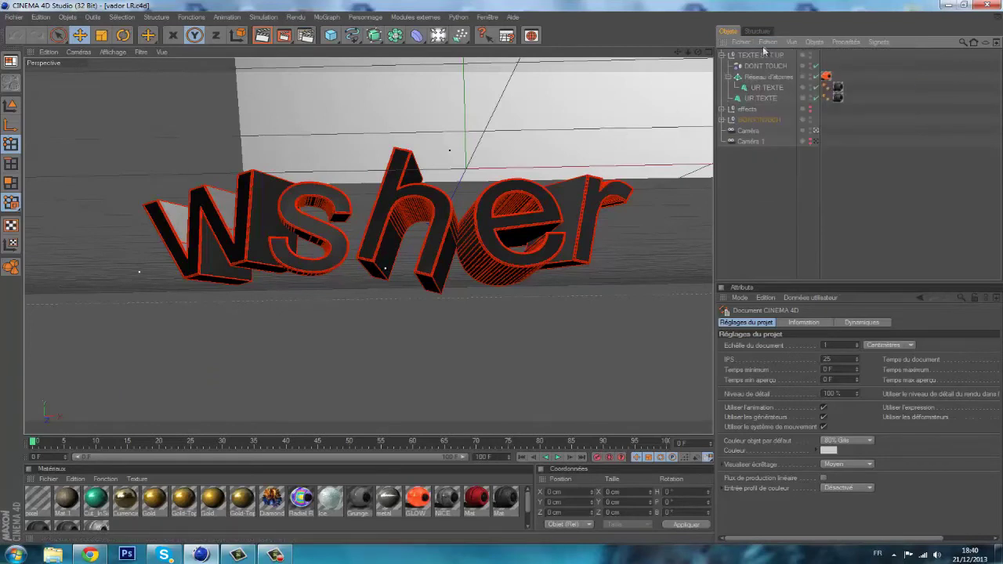
click(768, 41)
click(791, 126)
click(768, 42)
click(780, 92)
key(alt+F4)
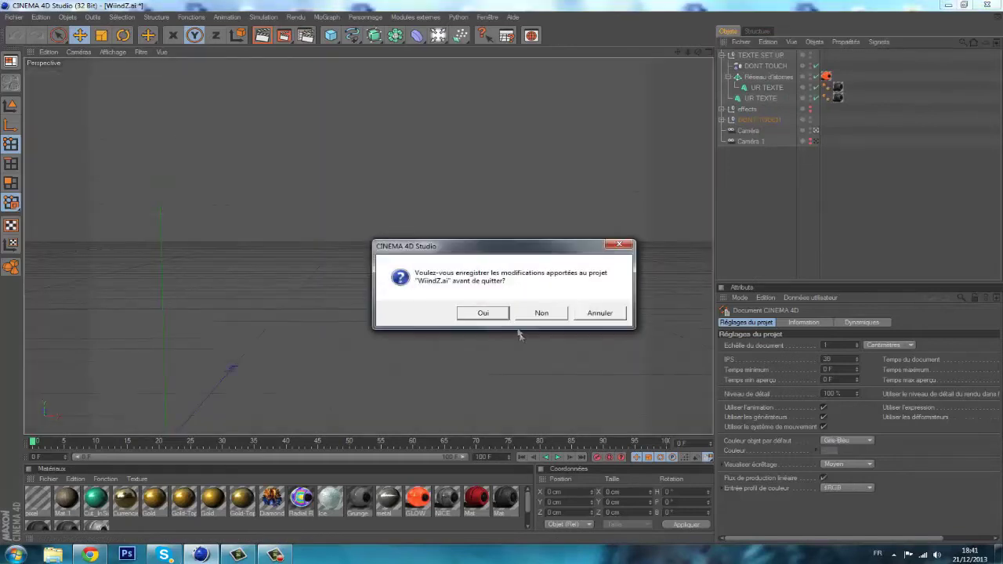
click(593, 311)
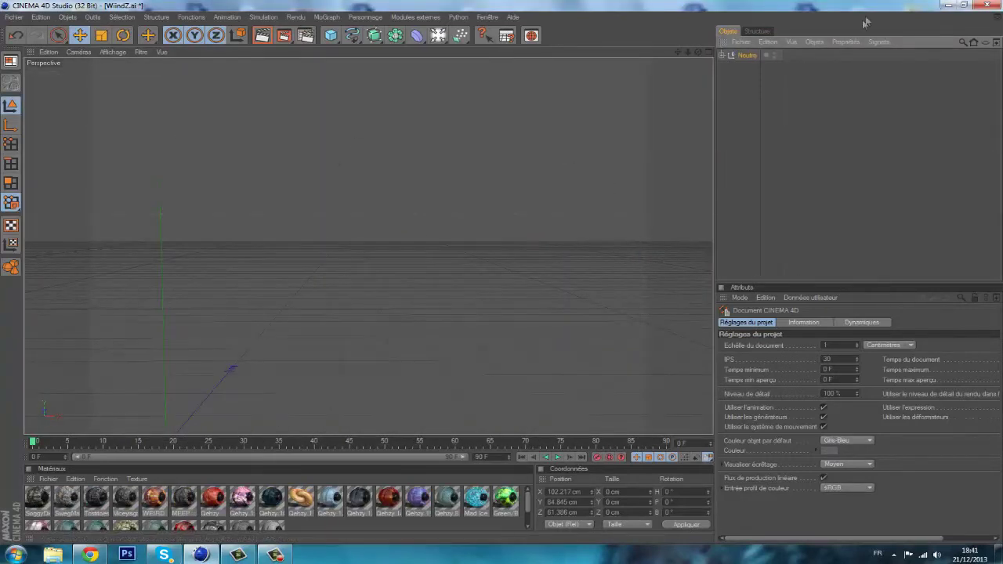
Copy the Neutre logo group from WiindZ.ai and open the vador LR project from the desktop
click(768, 41)
click(782, 91)
click(946, 4)
double_click(757, 81)
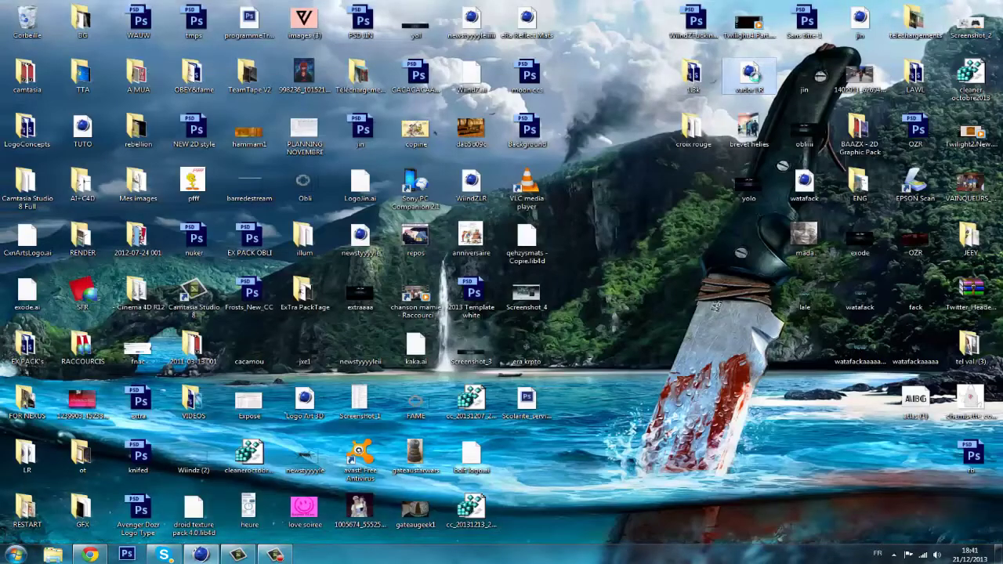
Paste the copied Neutre group into the vador LR scene and collapse the DONT TOUCH group
click(768, 41)
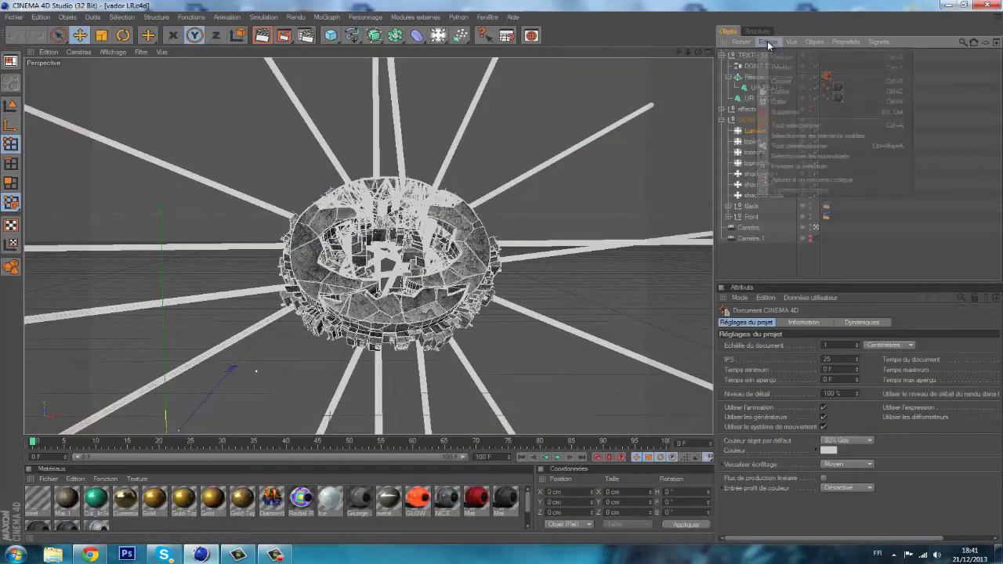
click(779, 102)
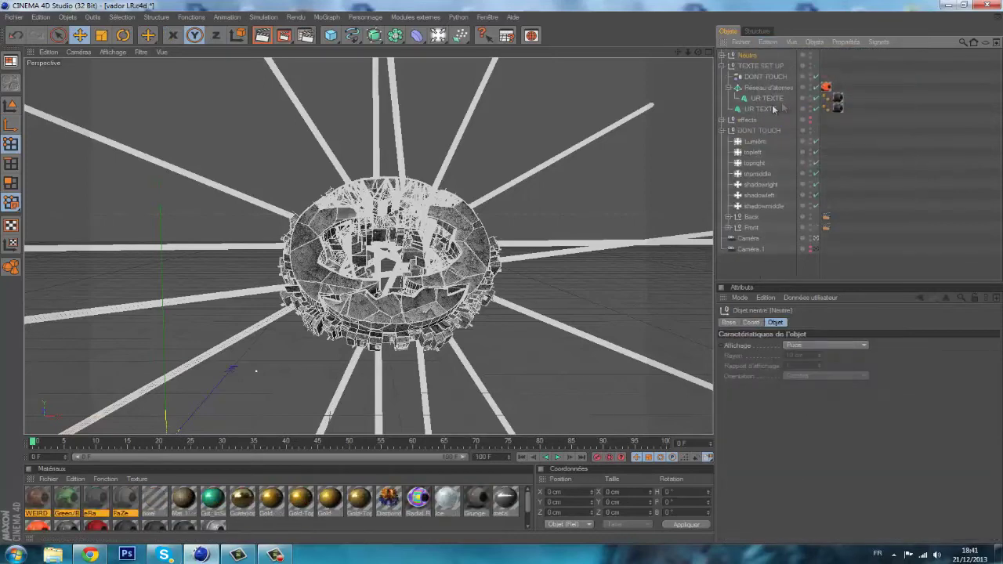
click(723, 130)
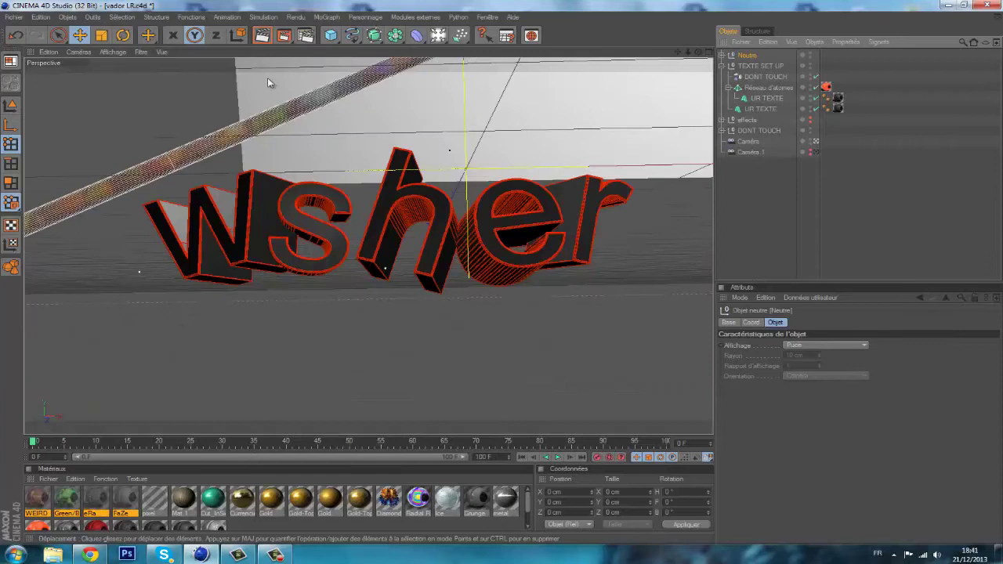
Scale the pasted Neutre logo group down uniformly until the whole disc fits in the perspective view
key(t)
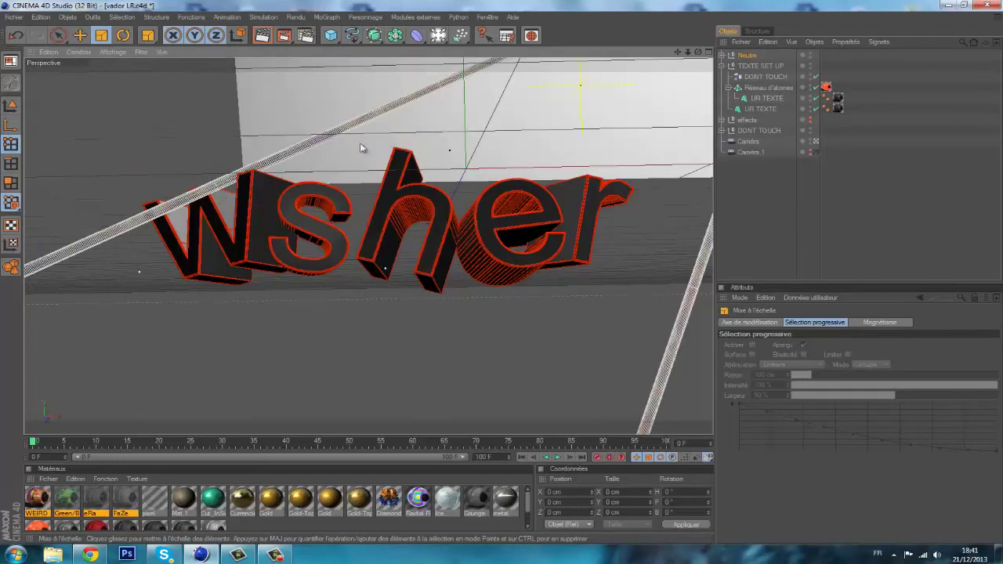
alt+drag(360, 144, 443, 166)
scroll(441, 168, down, 5)
scroll(451, 148, down, 3)
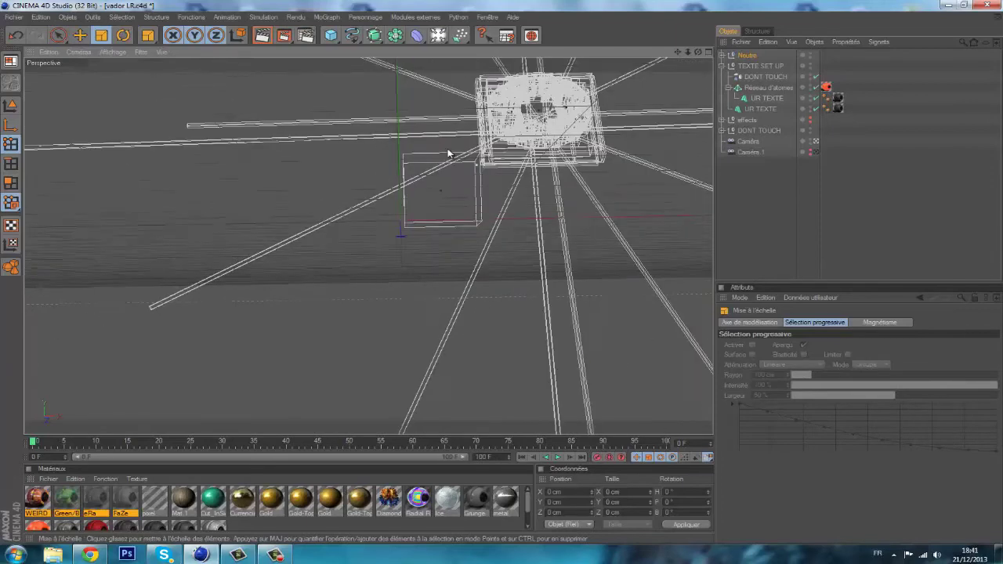
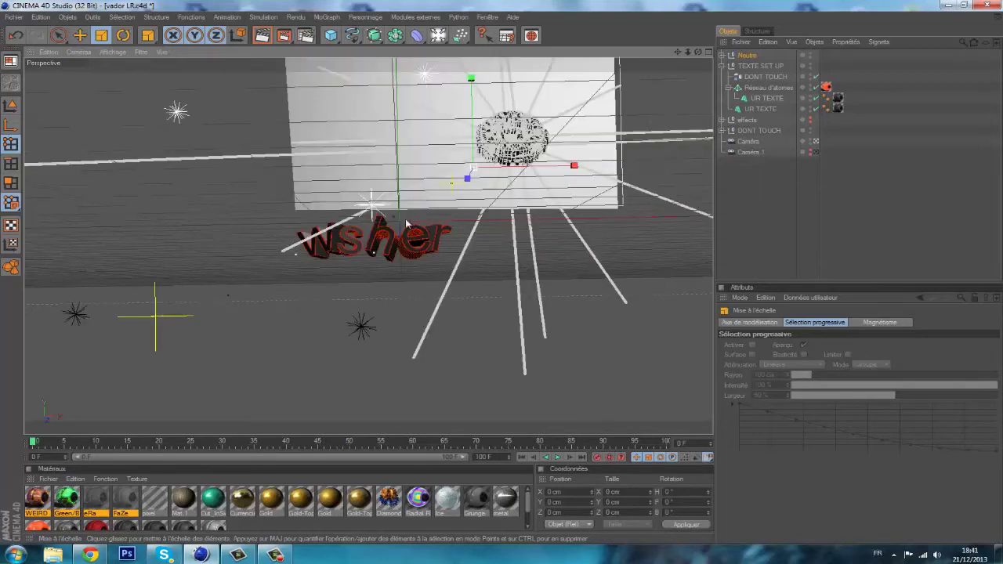
Move the Neutre logo group down along Y and back along X so it sits over the "wsher" text
click(79, 35)
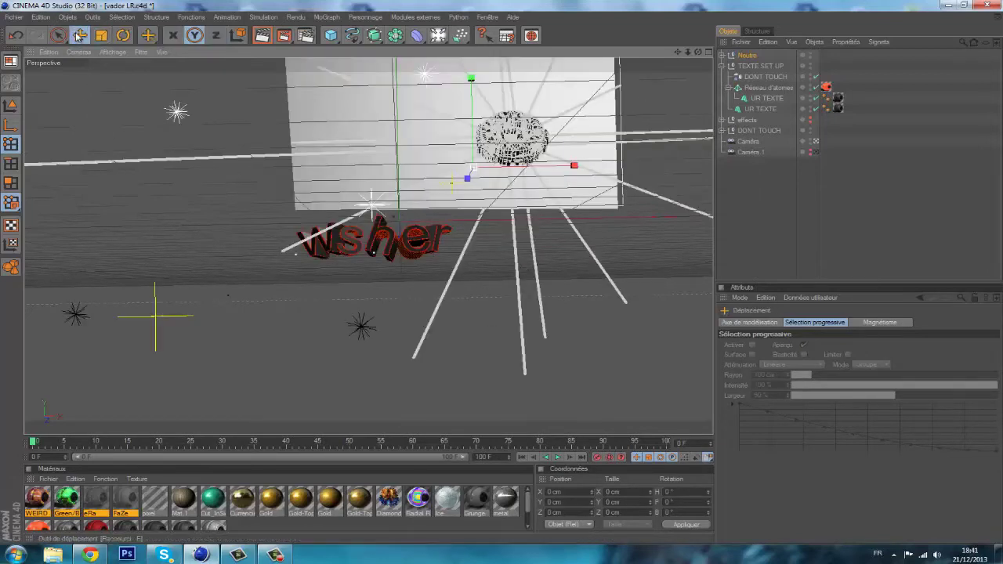
drag(502, 273, 502, 297)
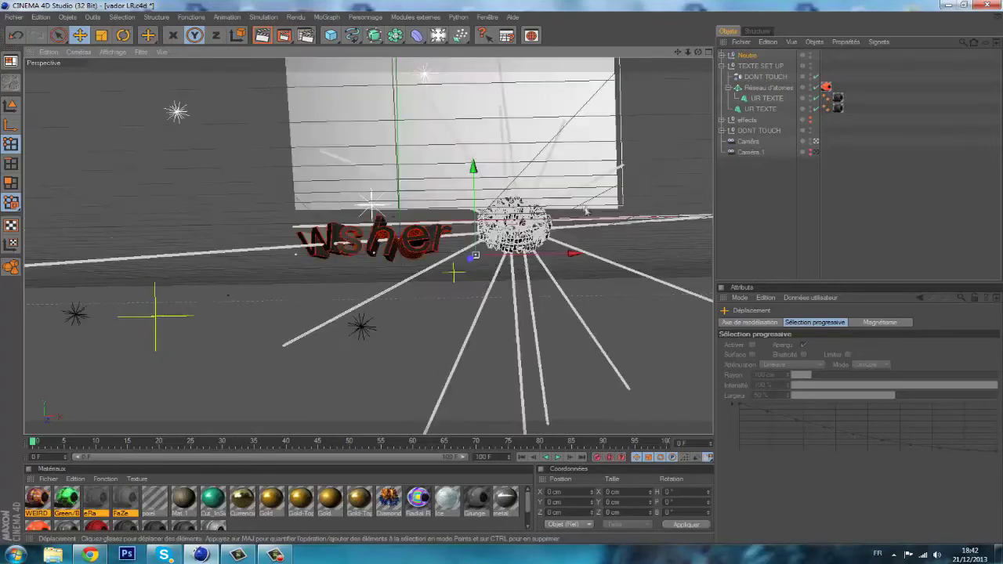
drag(569, 254, 506, 271)
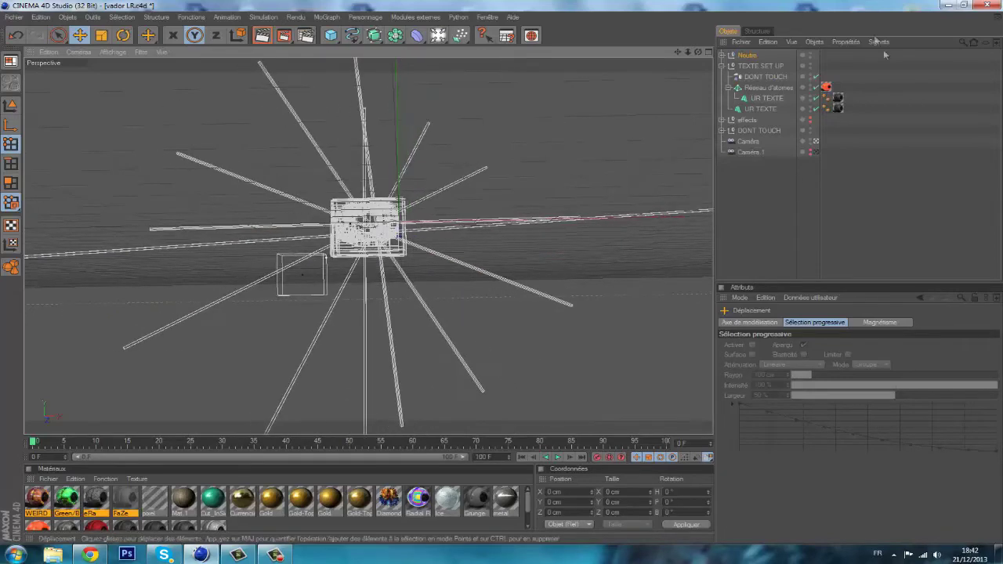
Move the Neutre logo group along Z in the top view to bring it in front of the "wsher" text
click(709, 51)
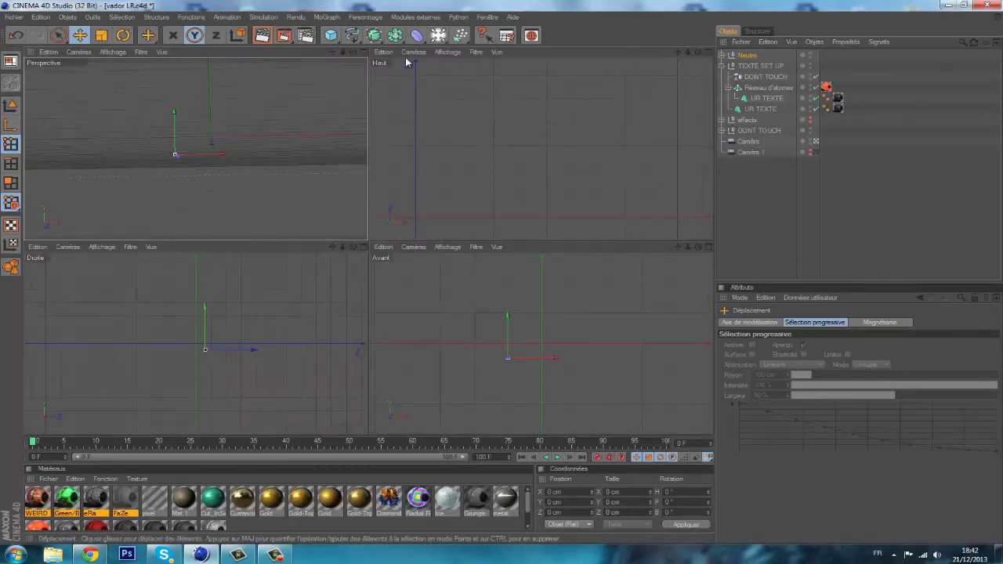
scroll(508, 123, down, 7)
scroll(508, 123, down, 10)
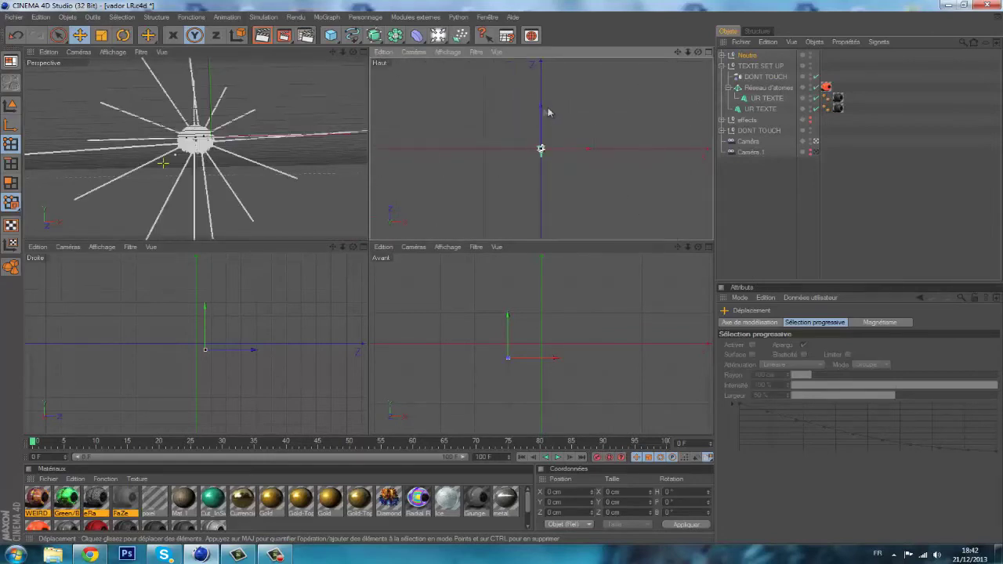
drag(541, 107, 543, 115)
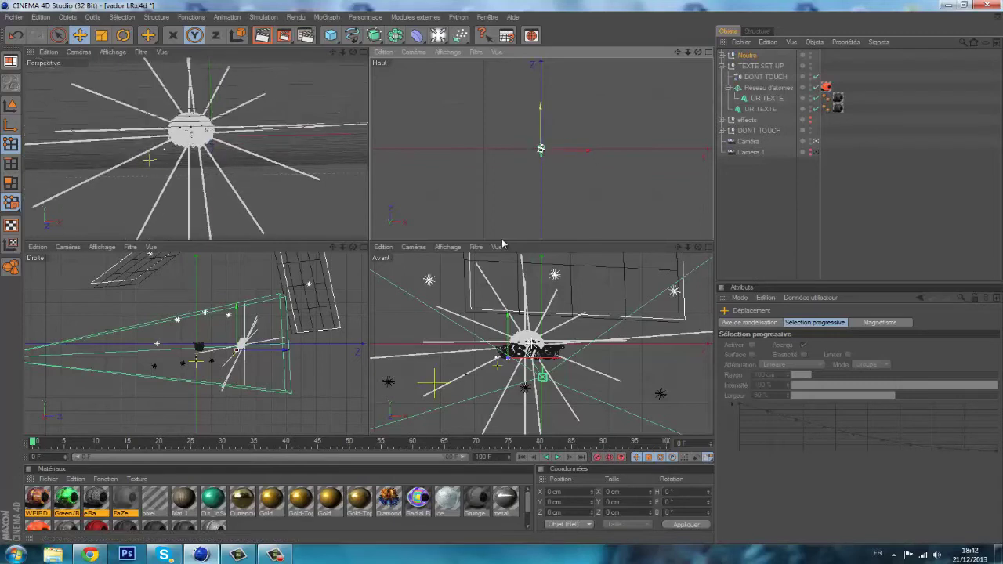
drag(541, 119, 539, 117)
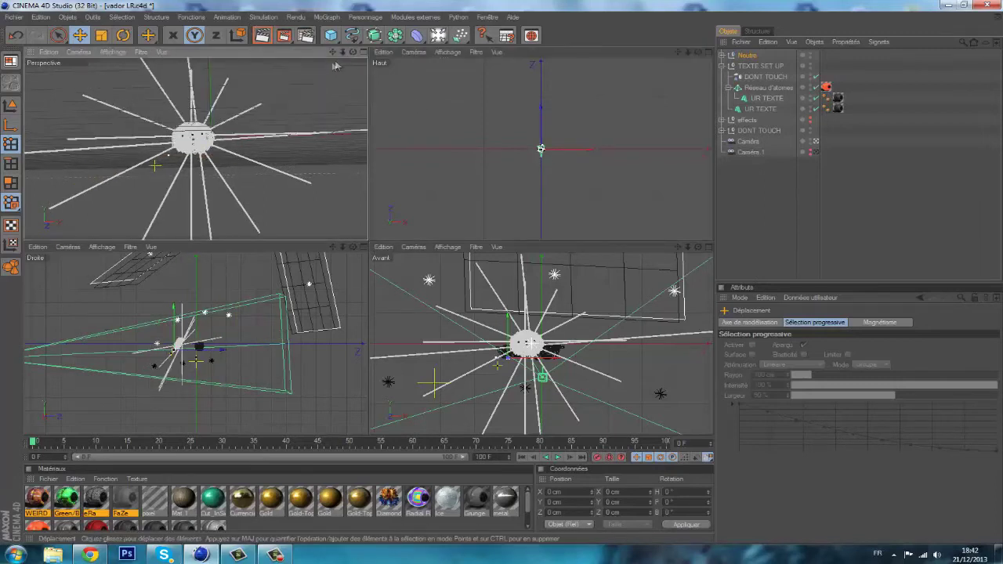
click(363, 52)
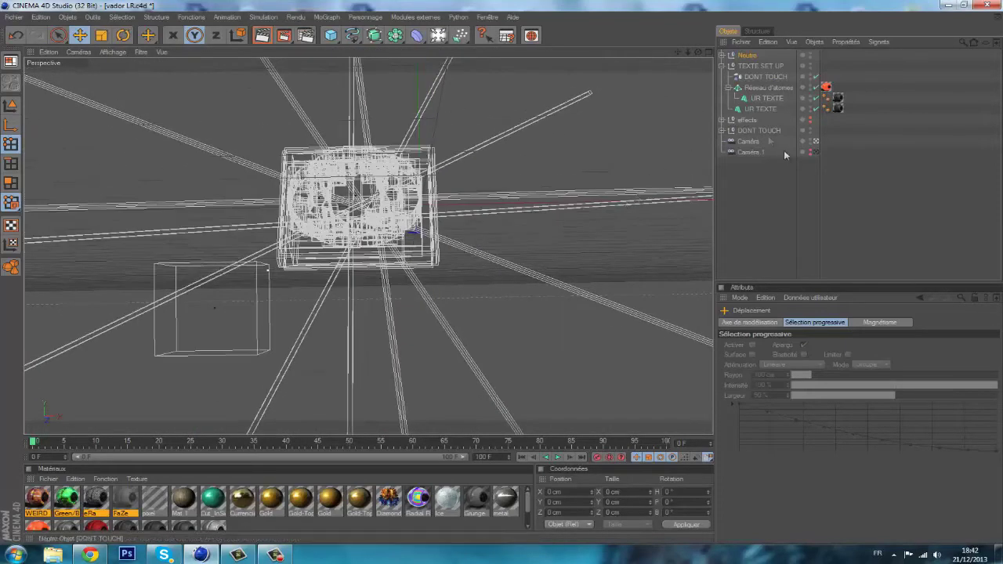
Move the Neutre logo group farther back from the camera in the top view so it overlaps the "wsher" text
click(762, 66)
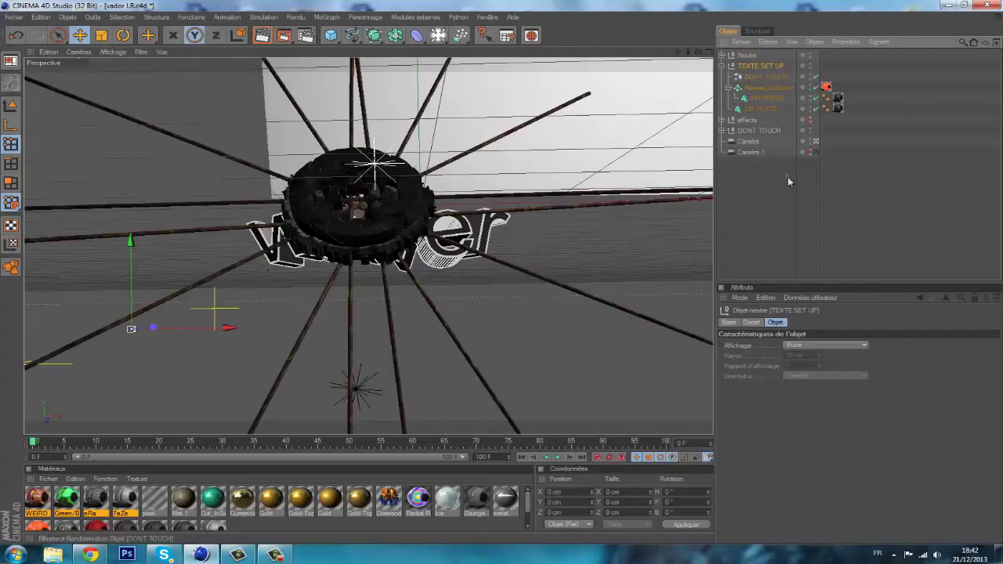
click(783, 206)
click(754, 56)
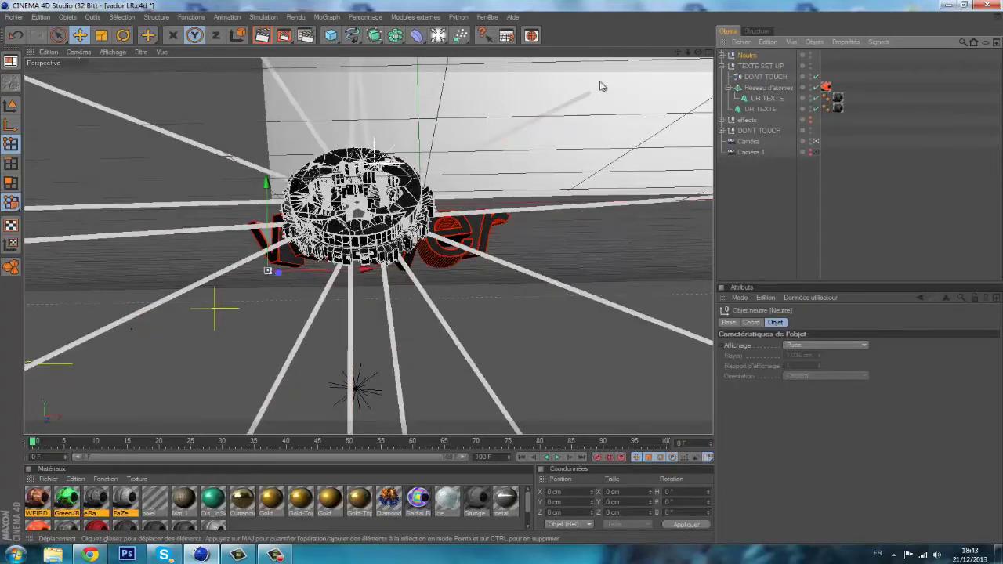
middle_click(502, 149)
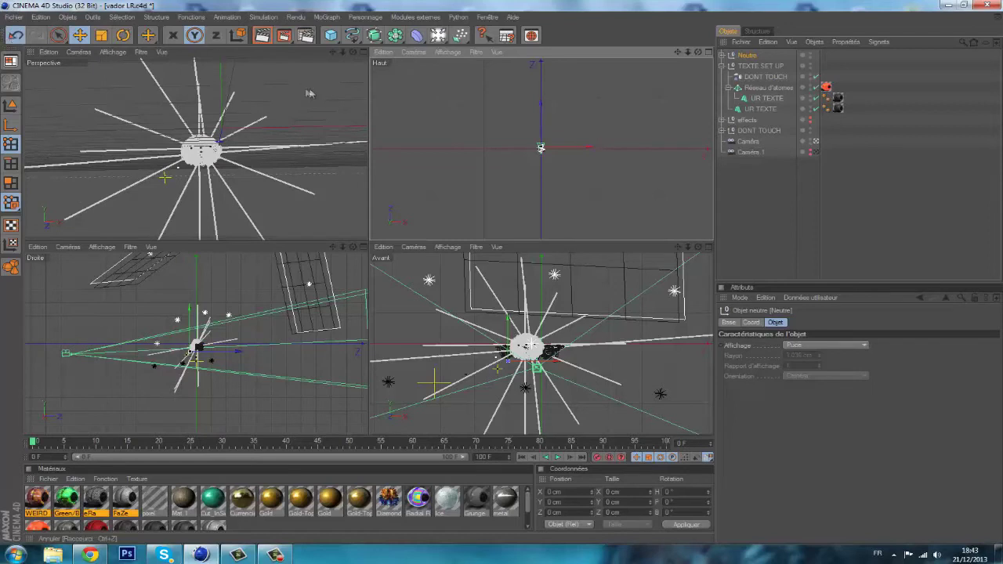
scroll(561, 123, up, 3)
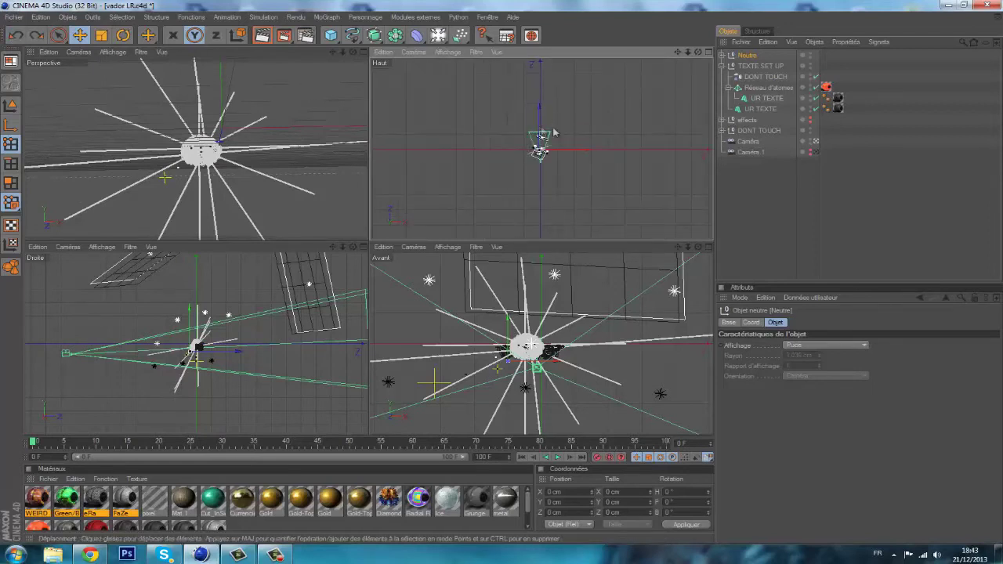
scroll(586, 138, up, 5)
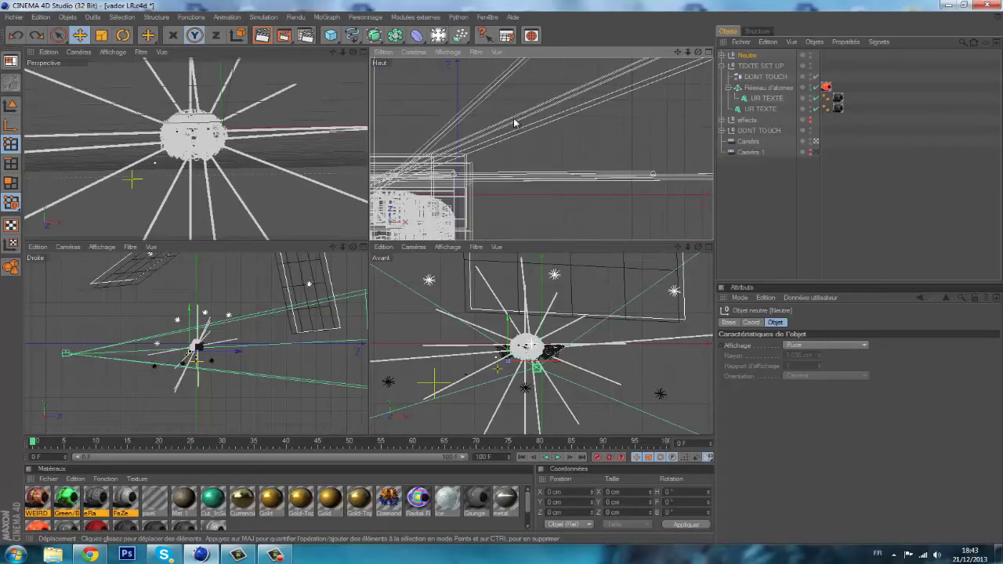
scroll(592, 90, down, 5)
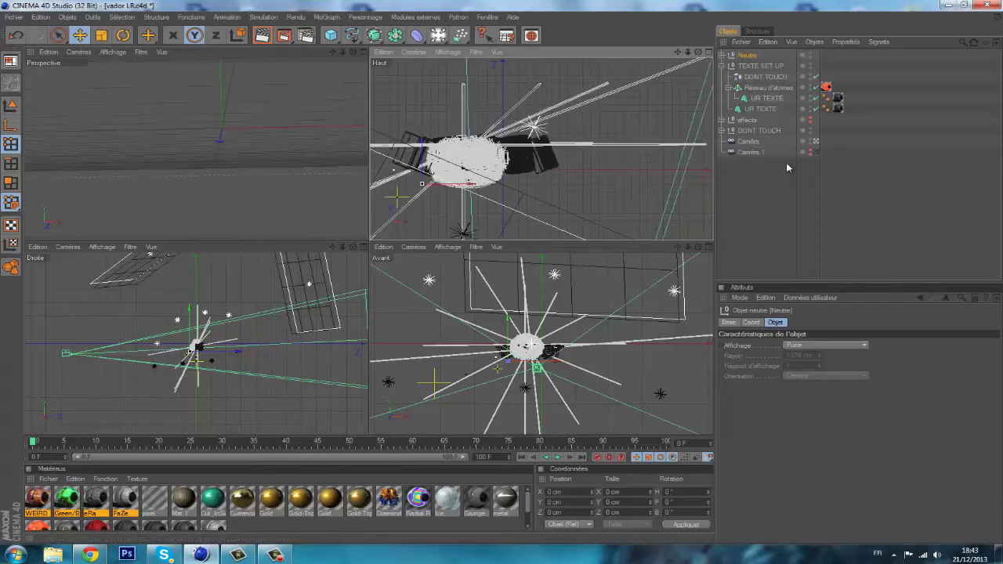
click(359, 51)
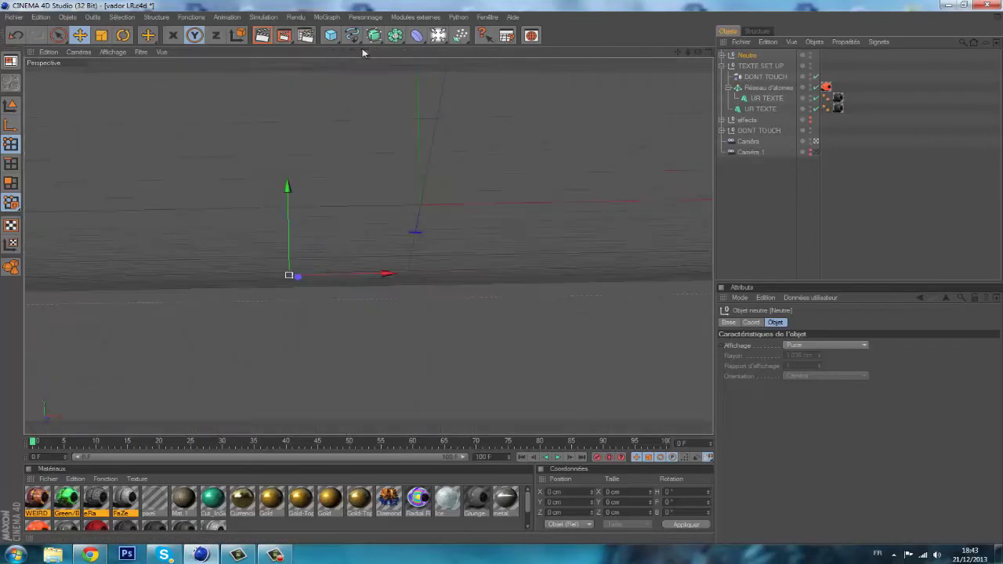
Tilt the Neutre logo group so its face turns towards the camera, and adjust its position in the top view
click(125, 35)
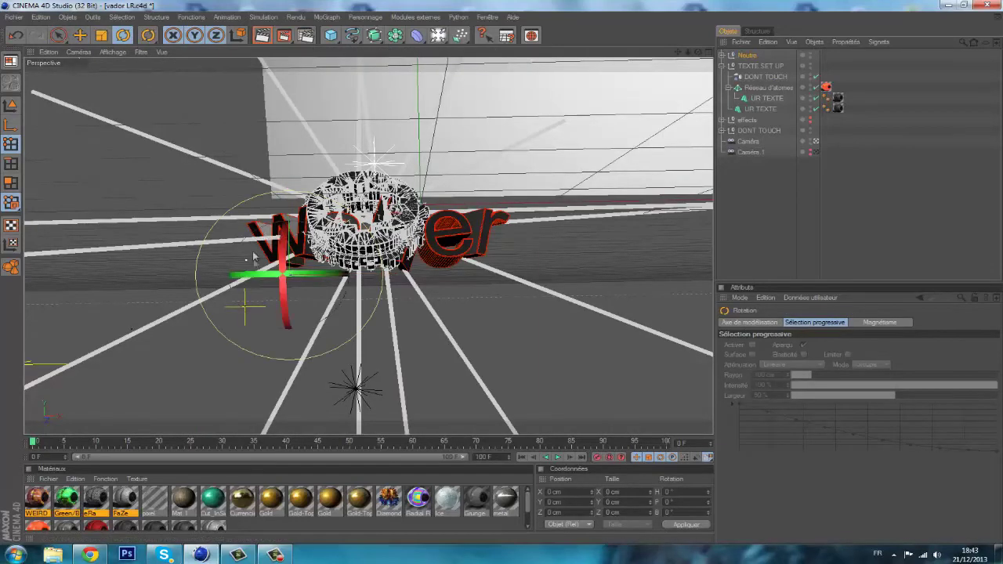
drag(281, 263, 264, 289)
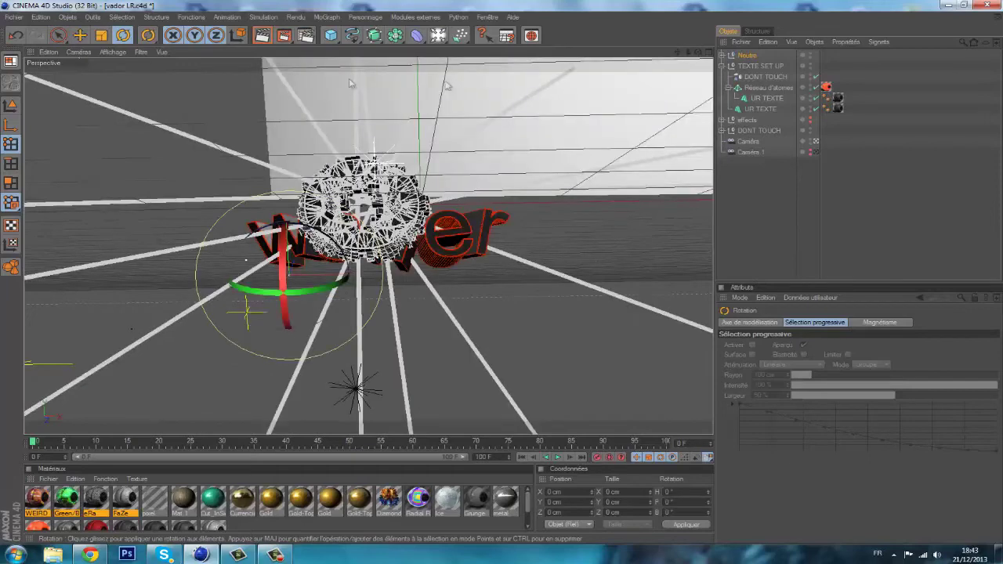
click(80, 36)
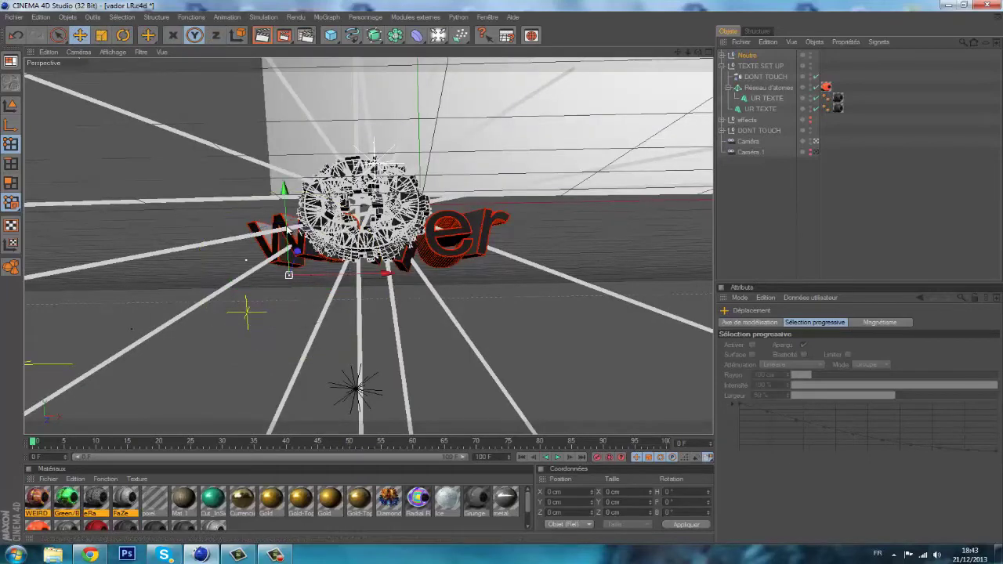
alt+middle_drag(503, 277, 502, 282)
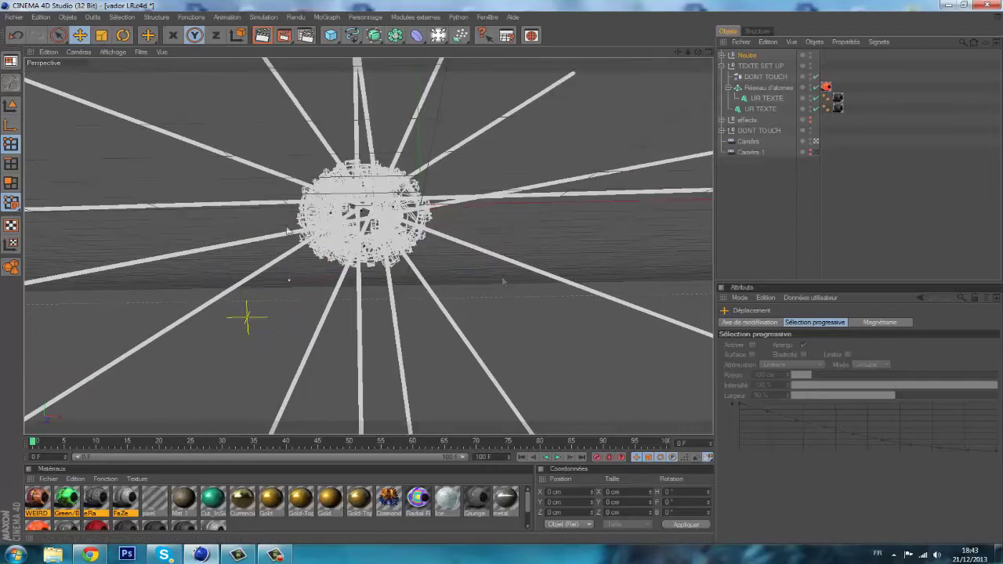
click(711, 51)
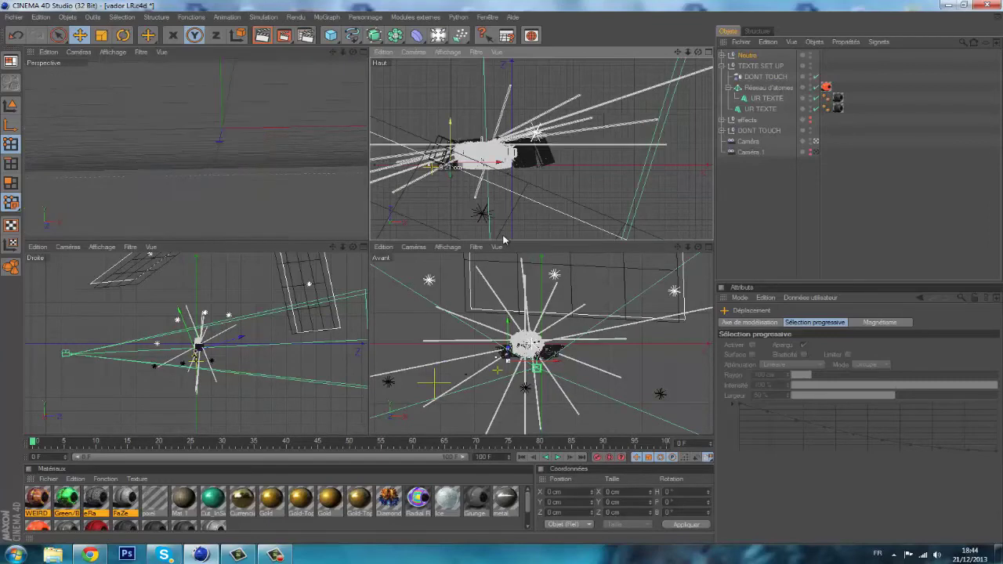
click(362, 52)
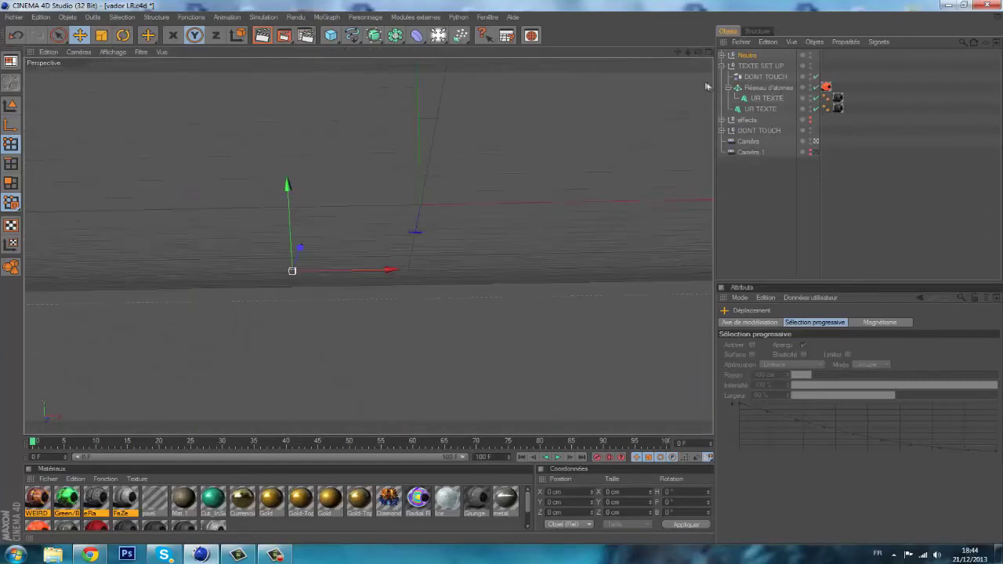
Delete the TEXTE SET UP group with the "wsher" text from the scene
click(770, 67)
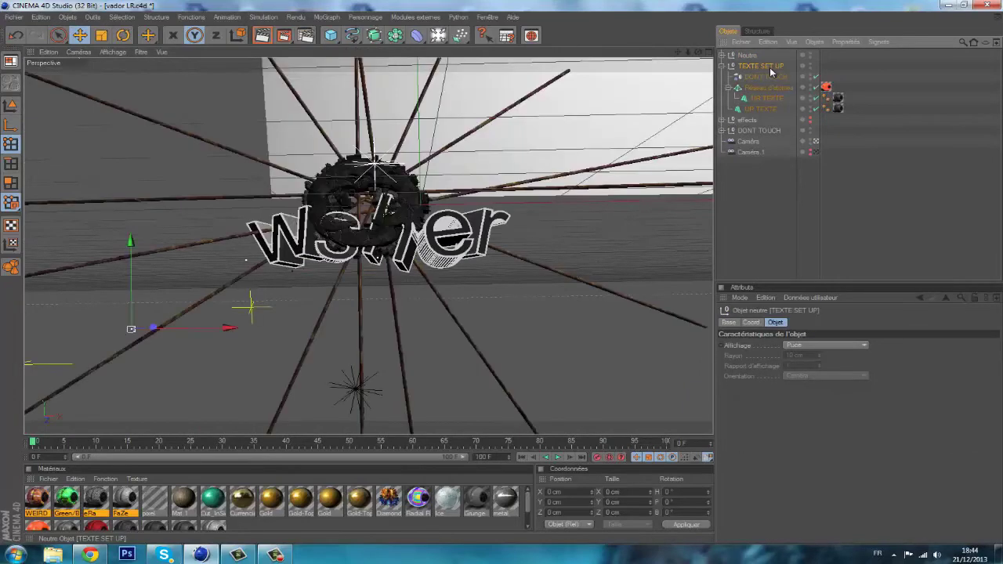
key(Delete)
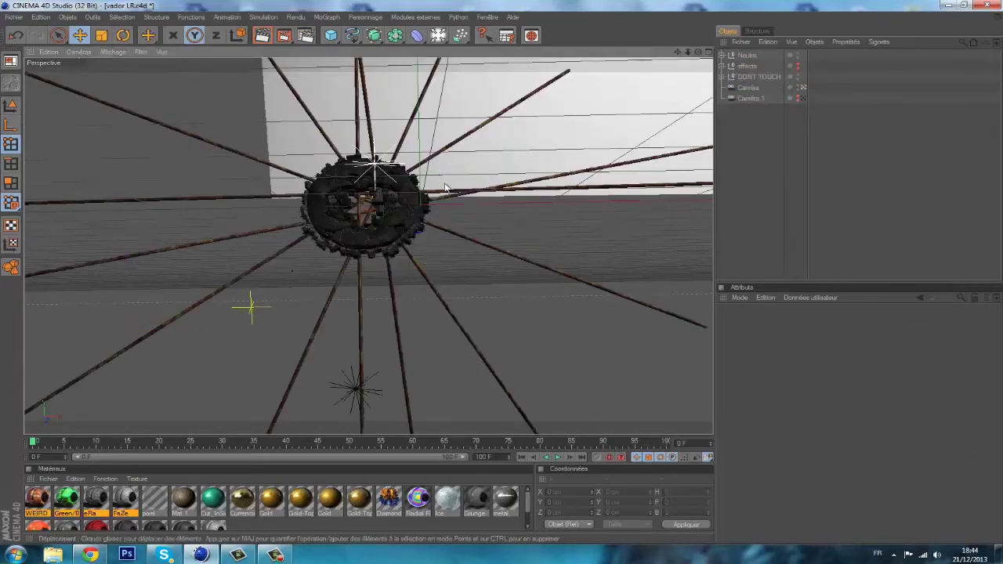
scroll(603, 125, up, 4)
scroll(617, 163, down, 2)
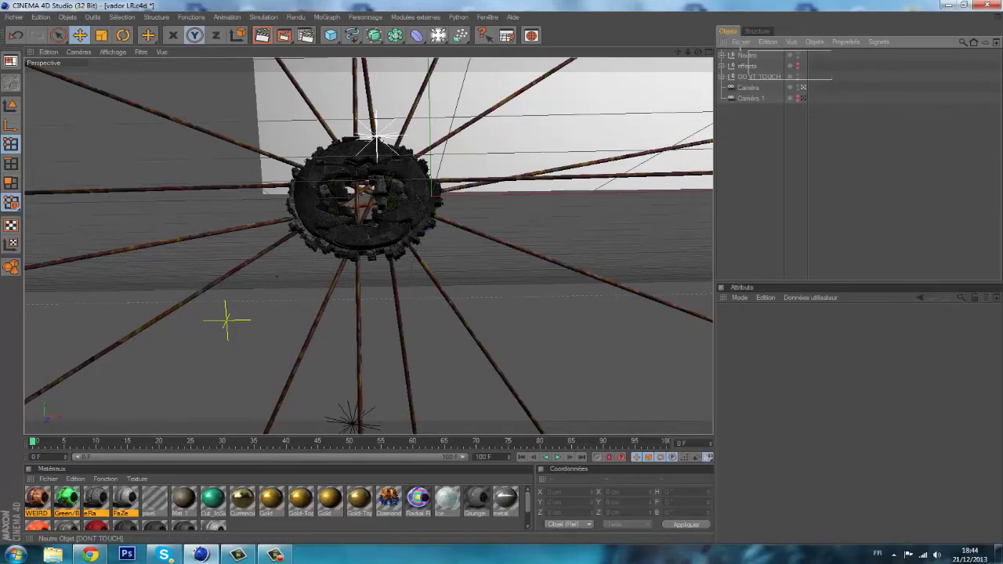
Rotate the Neutre, effects and DONT TOUCH groups together so the disc lies flatter and the background panel turns with it
drag(675, 15, 686, 15)
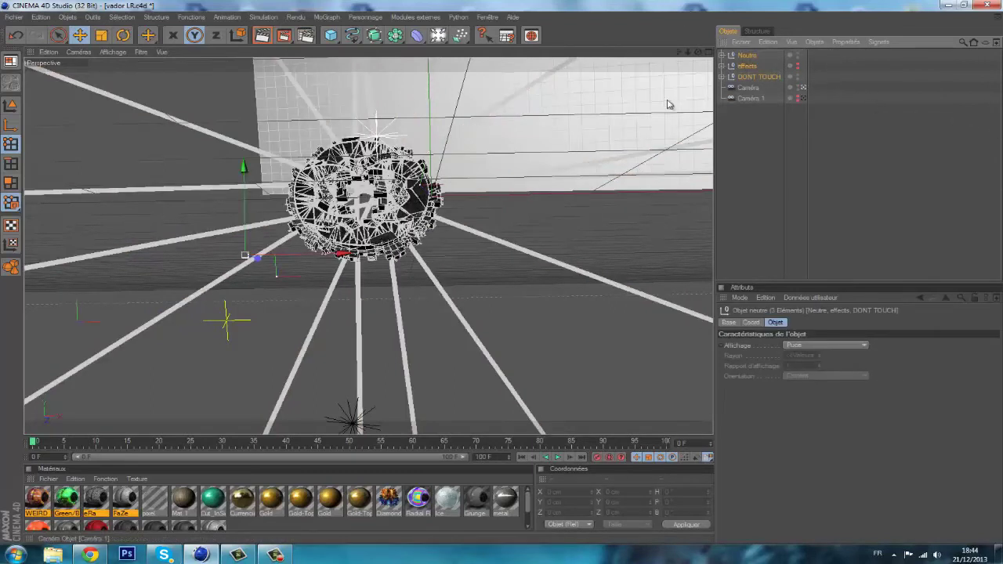
click(123, 35)
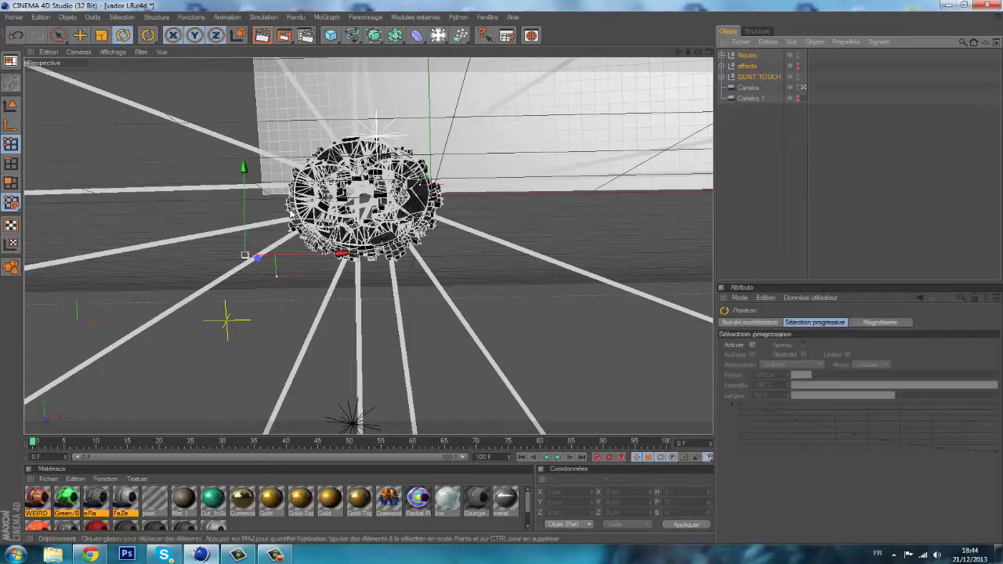
drag(239, 223, 241, 212)
drag(448, 204, 452, 215)
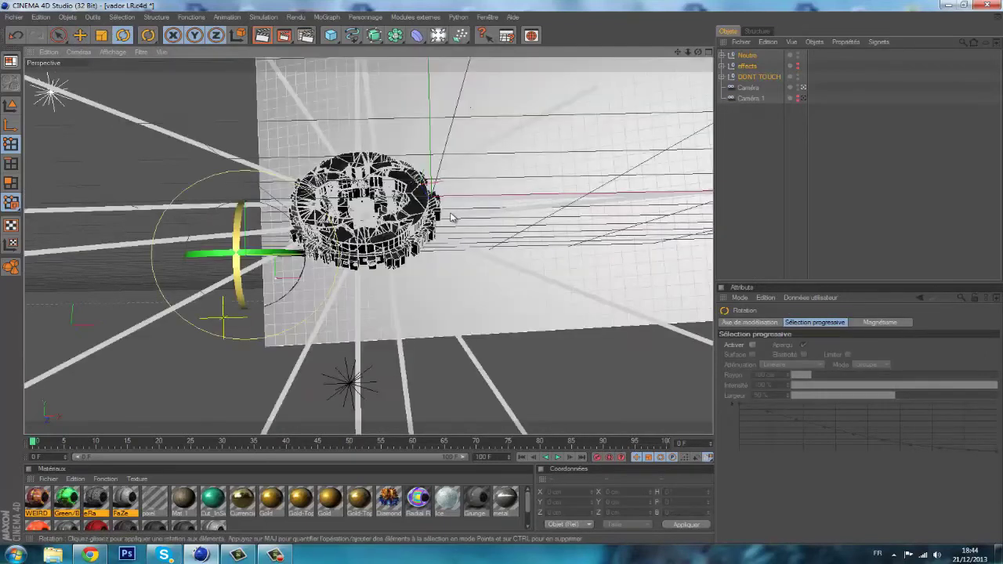
drag(236, 224, 488, 274)
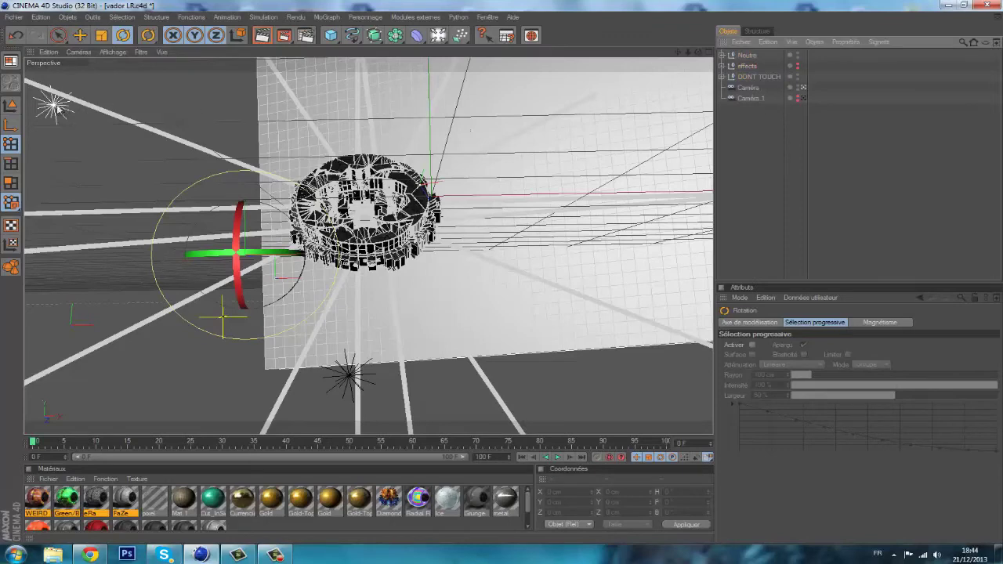
Adjust the camera view to frame the logo disc and its radiating bars
scroll(398, 192, up, 1)
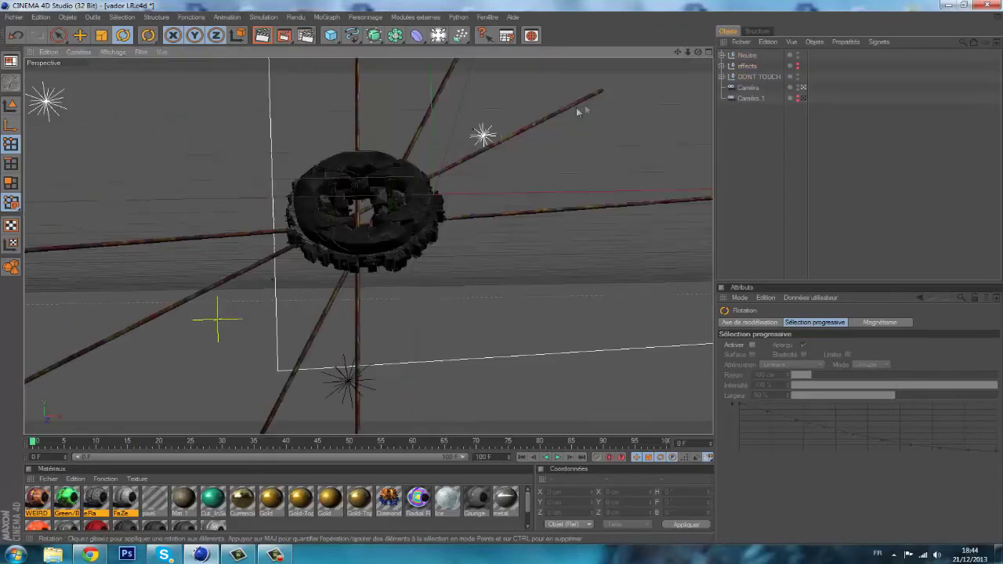
drag(700, 52, 495, 275)
mouse_move(678, 53)
mouse_down()
mouse_move(501, 272)
mouse_move(530, 143)
mouse_up()
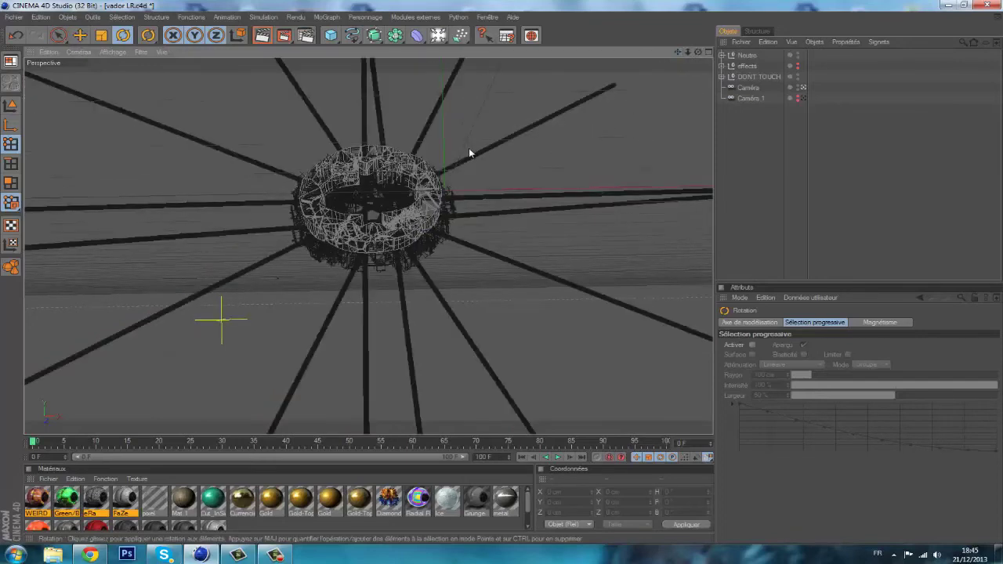
drag(469, 153, 446, 78)
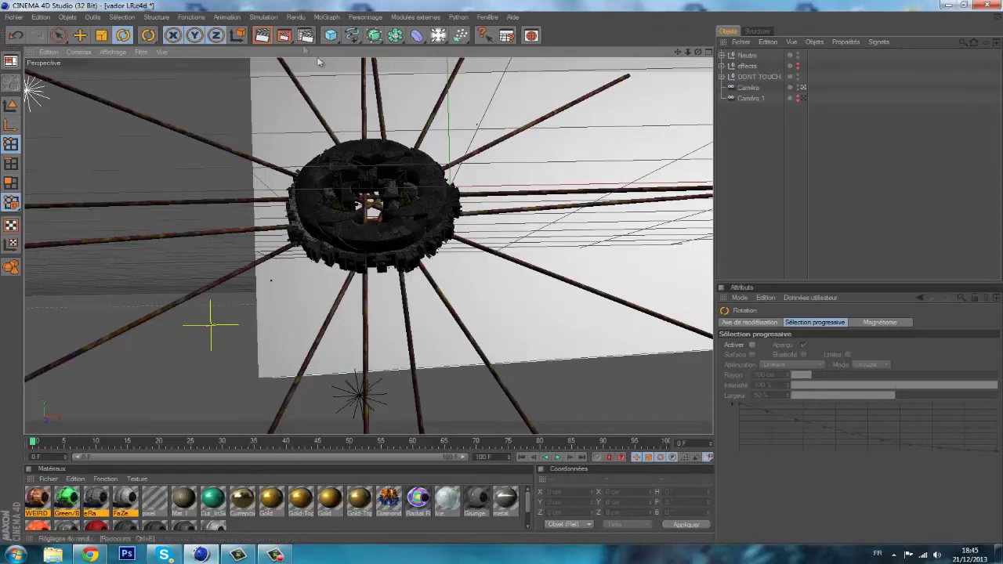
drag(678, 52, 502, 279)
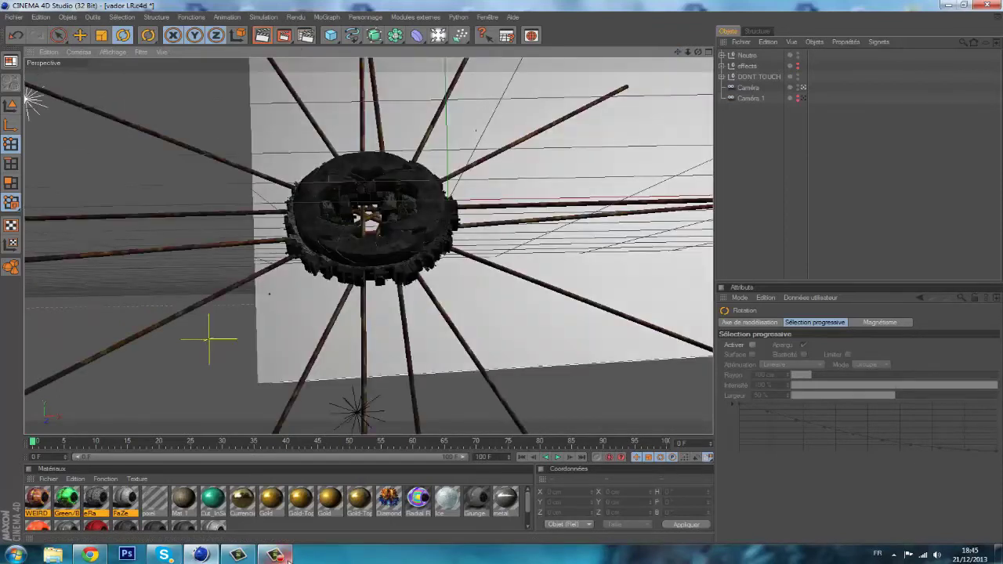
click(274, 555)
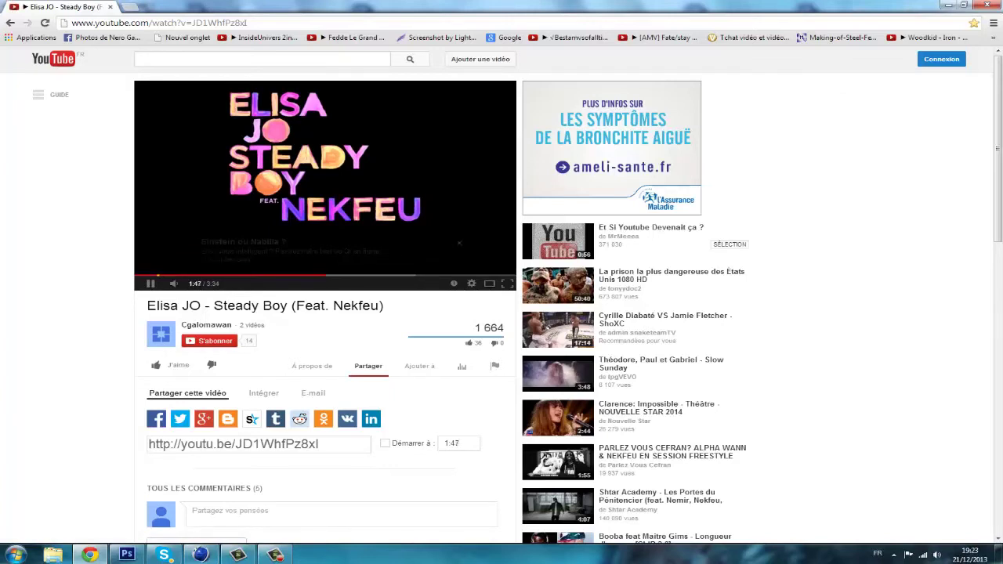
click(141, 274)
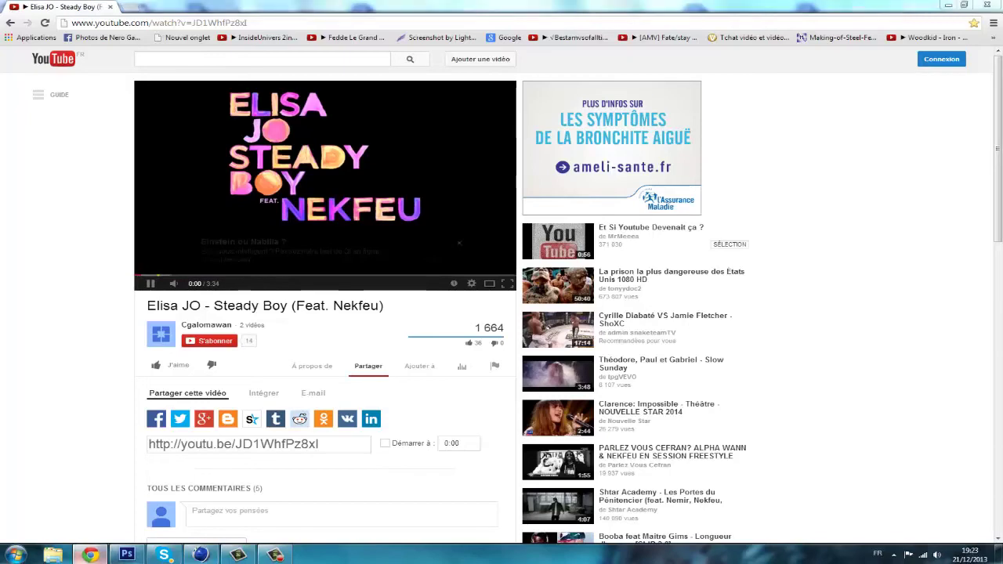
click(91, 555)
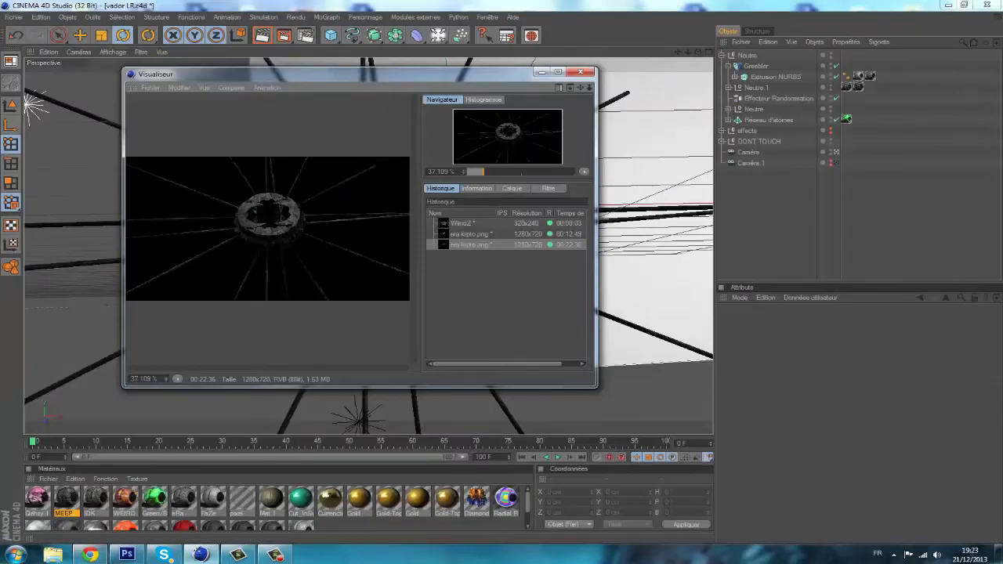
Save the newest 1280x720 render in the Visualiseur history as the image era krpto
right_click(466, 242)
click(502, 351)
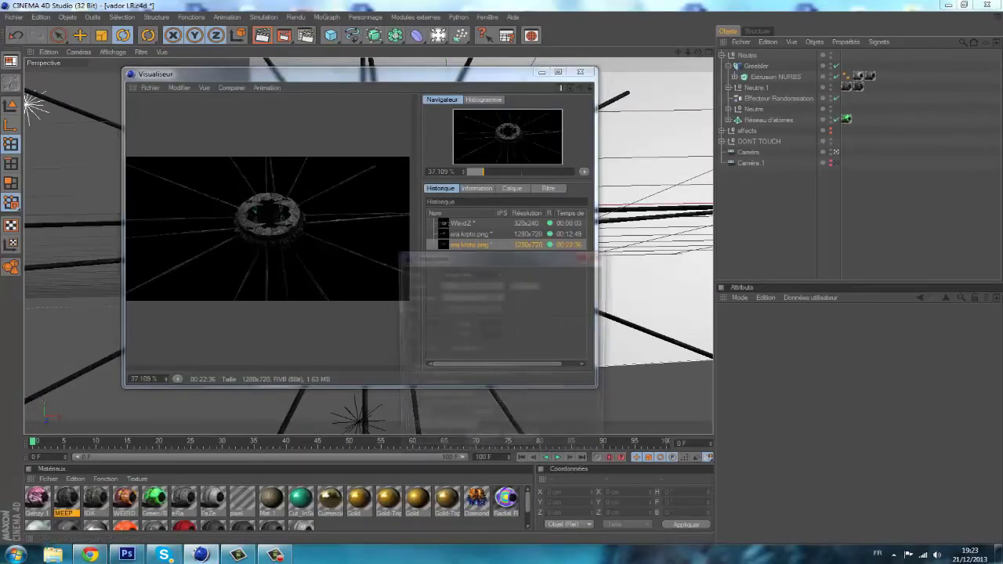
click(481, 447)
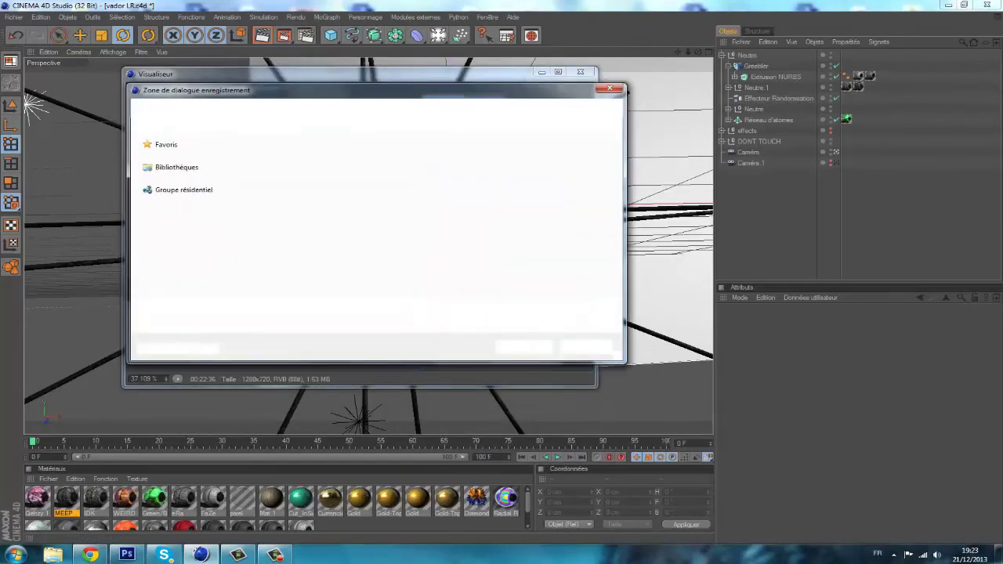
key(Return)
click(536, 280)
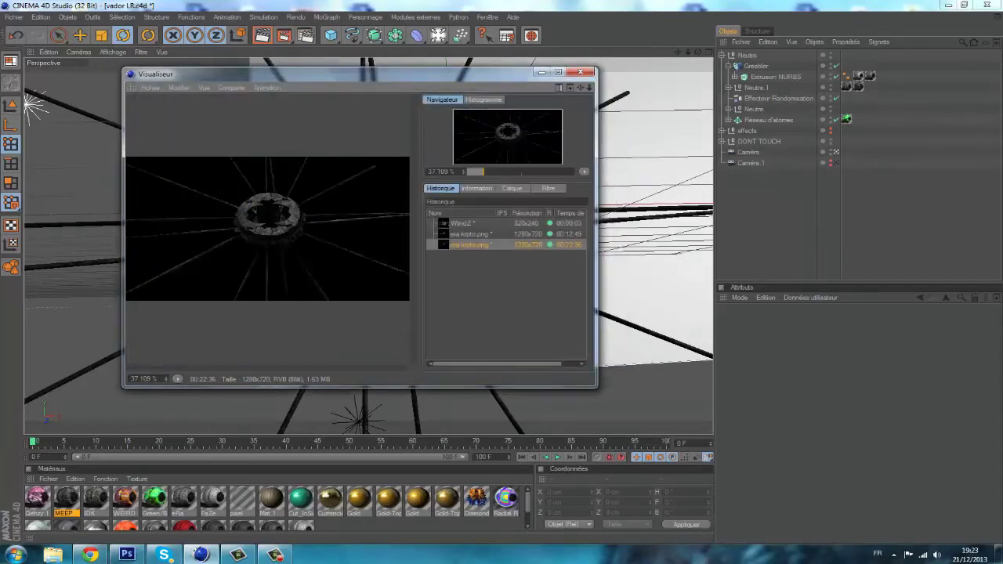
Switch to Photoshop, place the era krpto image from the desktop into cc.psd and scale it up to about 133.5%
click(541, 72)
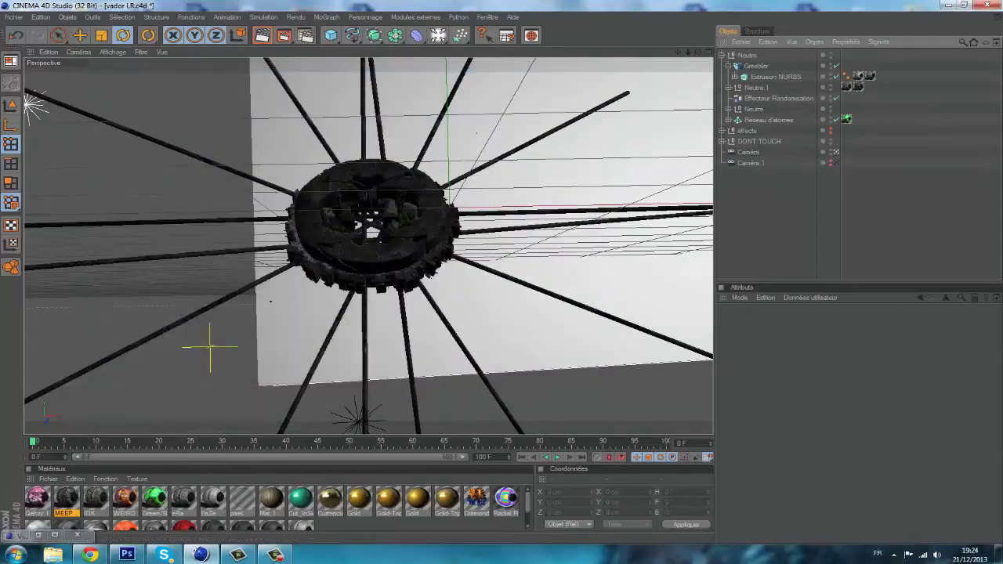
click(945, 5)
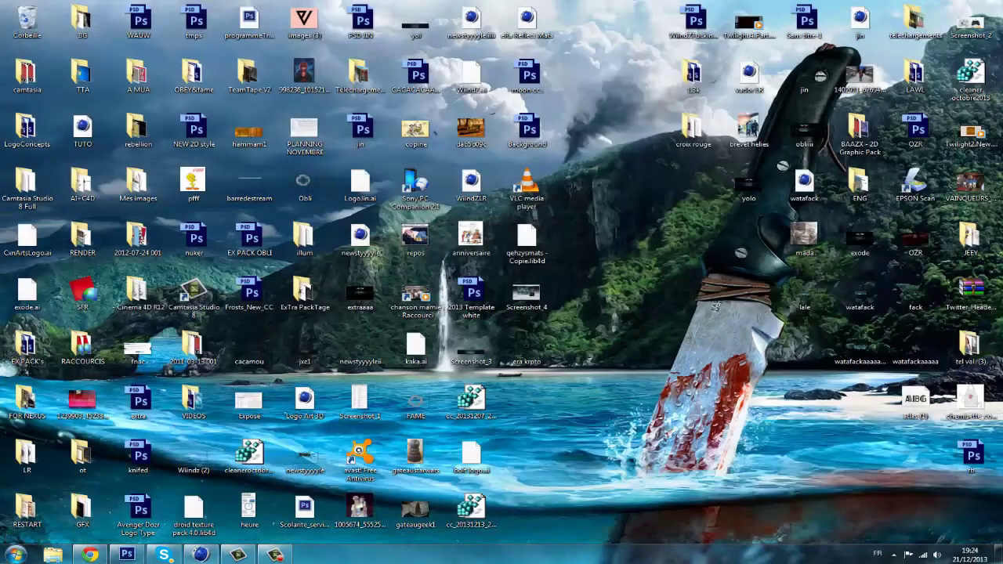
drag(527, 349, 473, 427)
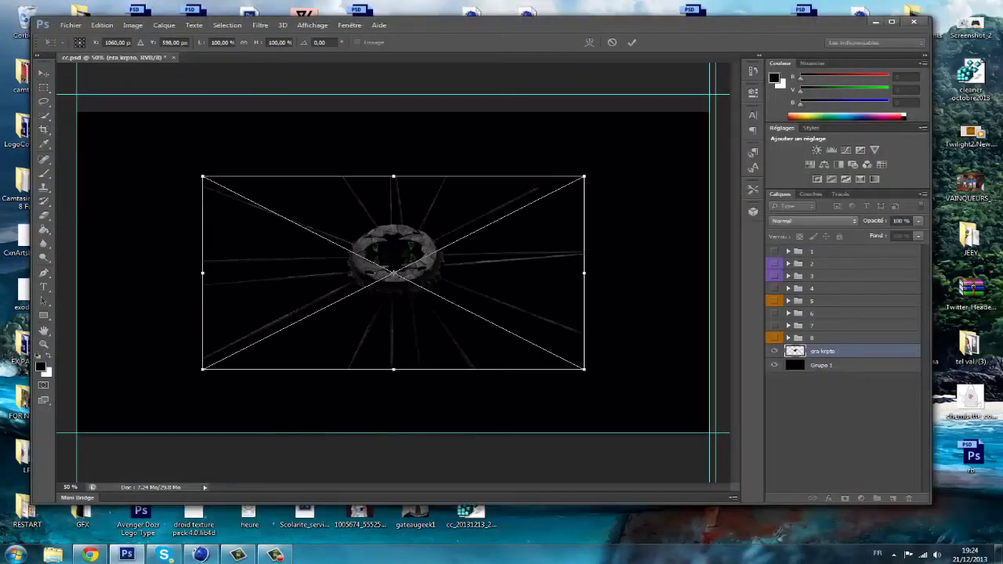
shift+drag(583, 177, 712, 112)
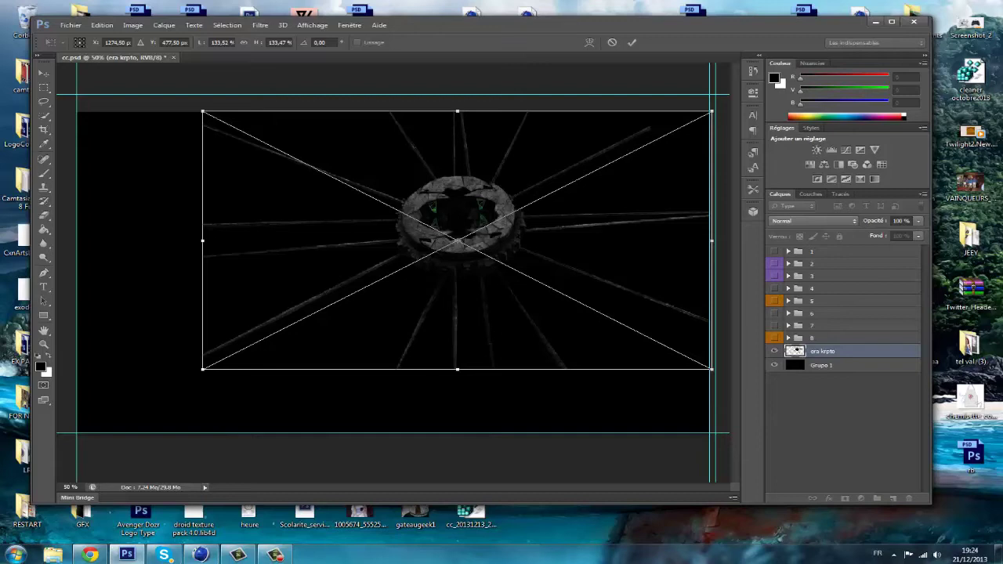
key(Return)
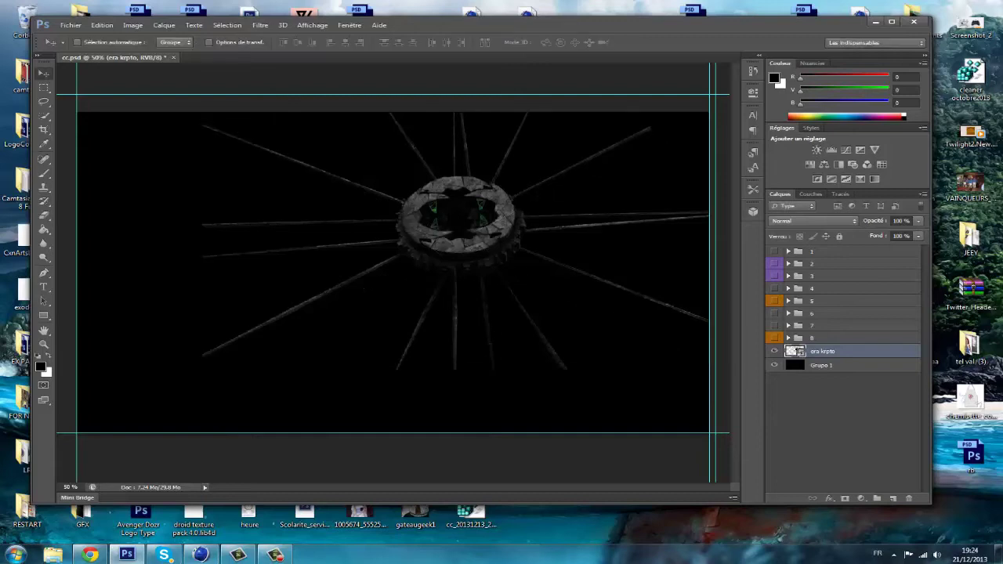
Scale up the era krpto layer proportionally and reposition it so the disc and bars are centred on the canvas
key(ctrl+t)
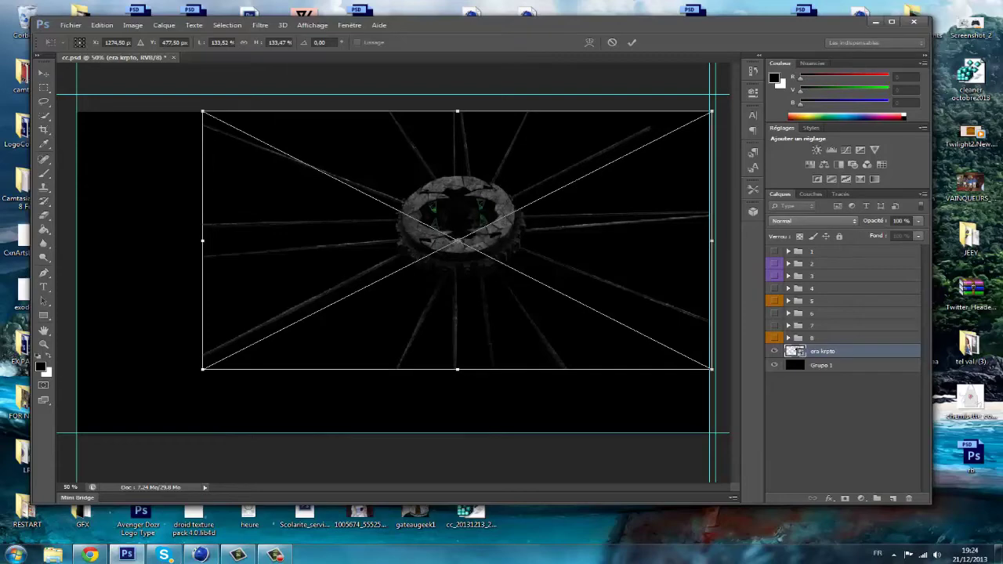
drag(457, 370, 539, 262)
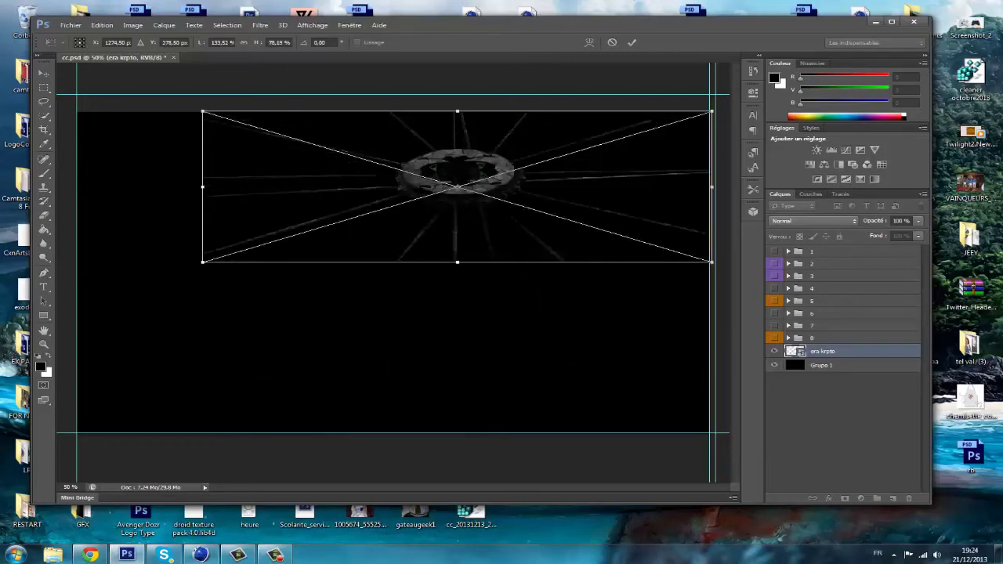
key(ctrl+z)
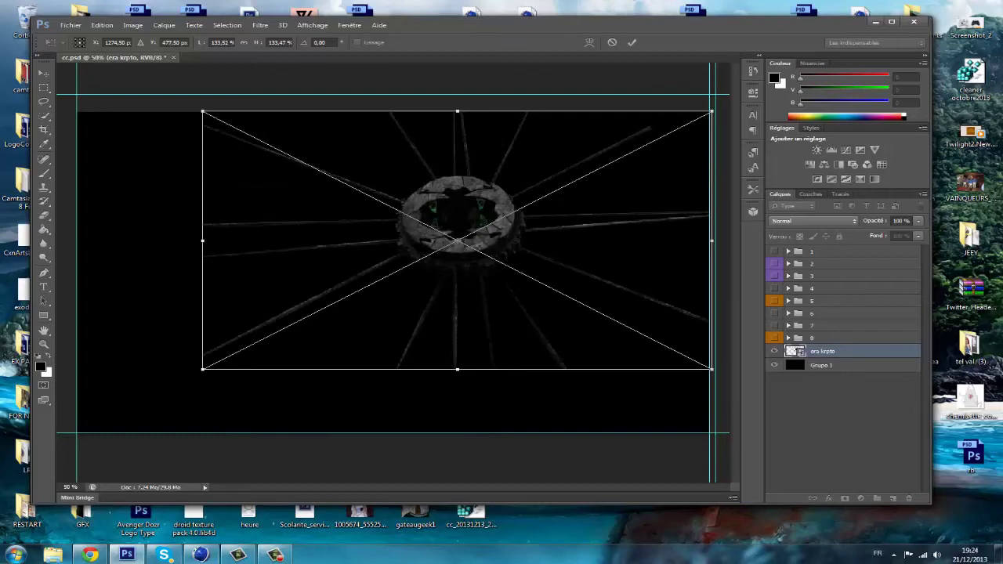
shift+drag(202, 369, 117, 413)
key(Return)
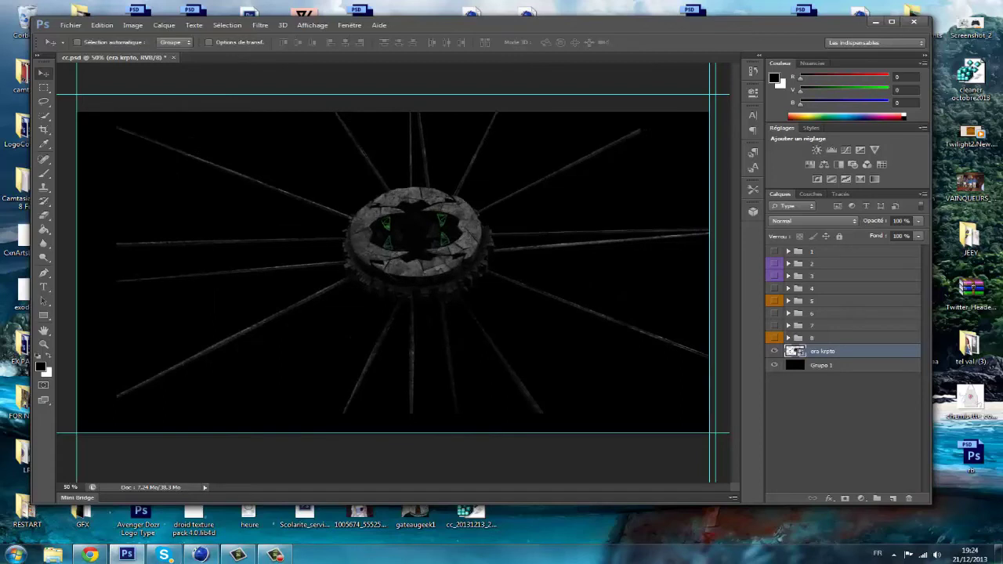
drag(350, 270, 339, 282)
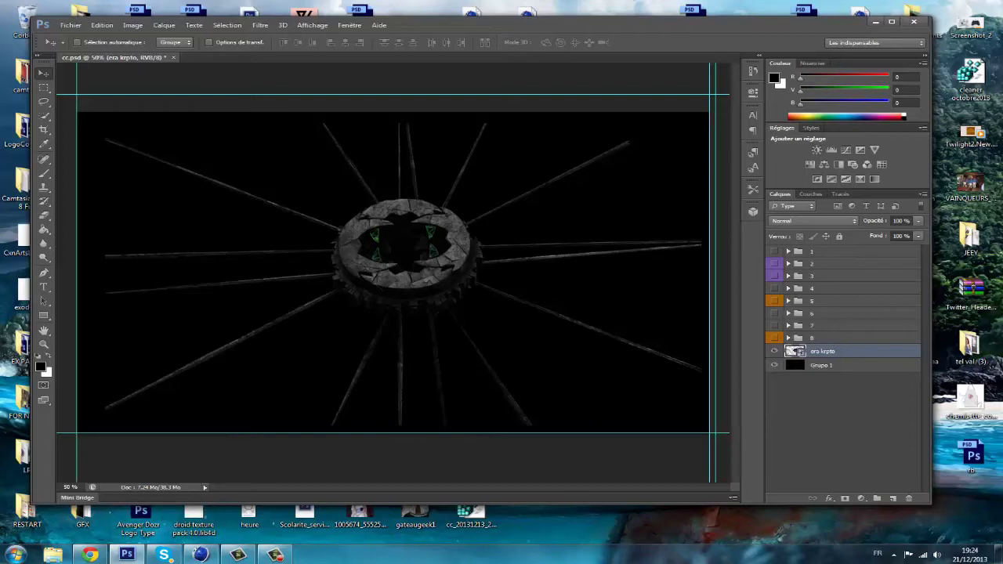
Rasterize the era krpto smart object for use with the Eraser
click(45, 214)
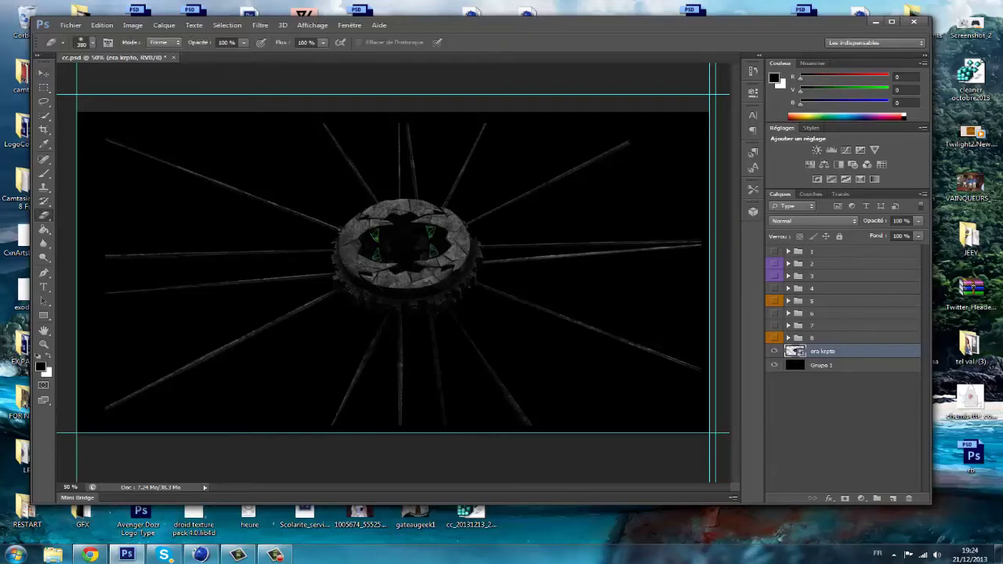
click(403, 247)
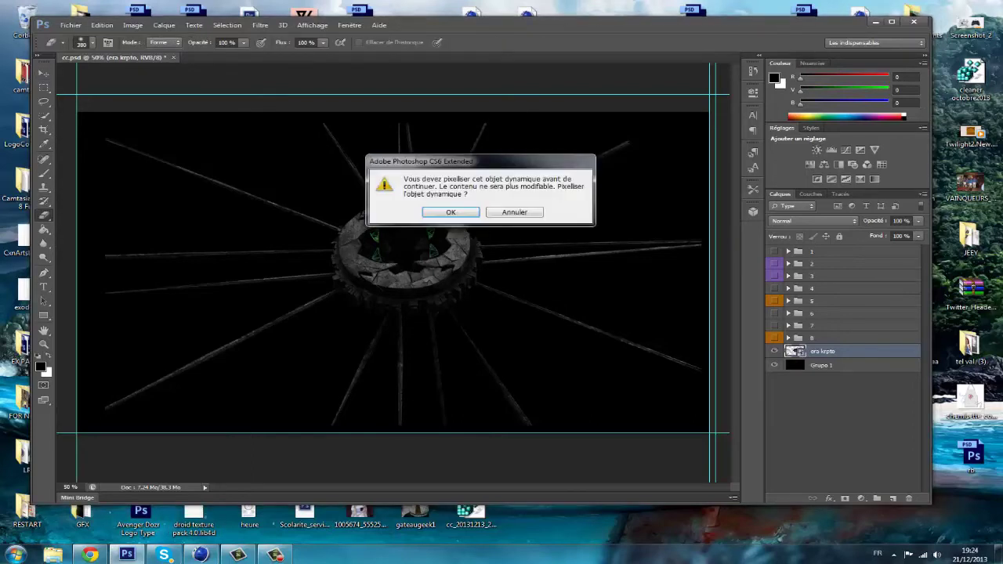
click(450, 211)
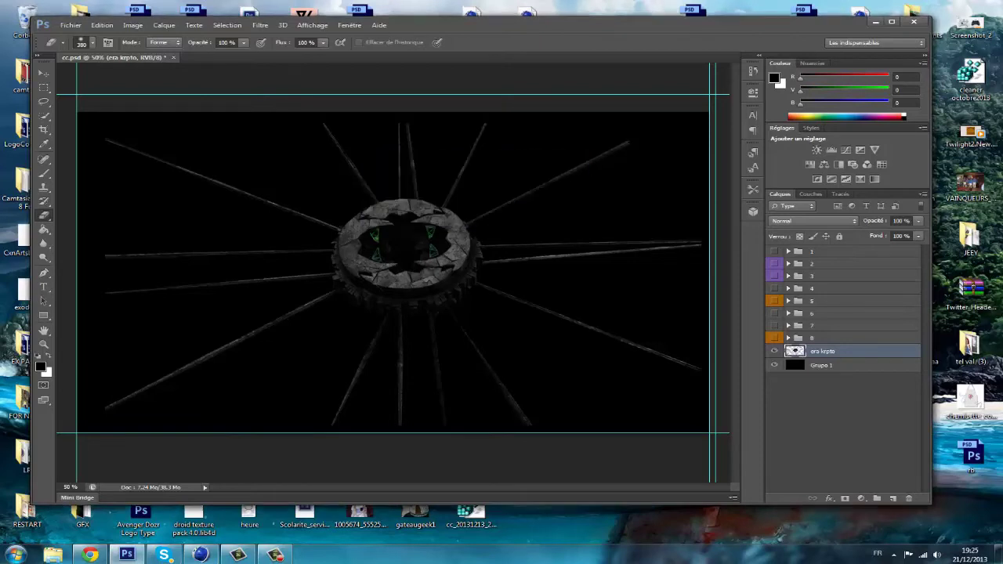
Erase the outer tips of the radiating bars on era krpto with a soft eraser so they fade into the background
click(113, 143)
right_click(109, 176)
key(Escape)
click(110, 292)
click(400, 422)
click(524, 416)
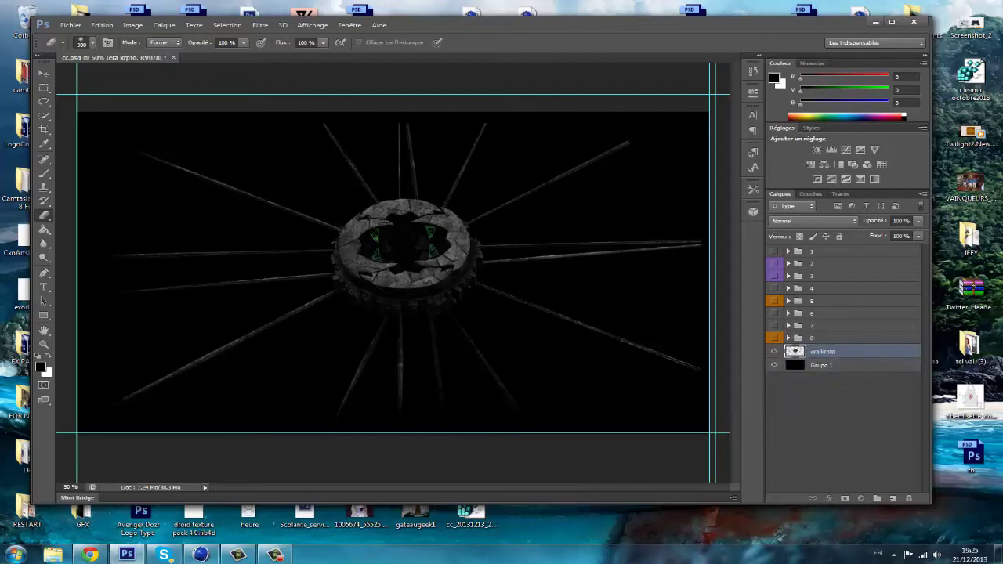
click(691, 365)
drag(697, 245, 668, 248)
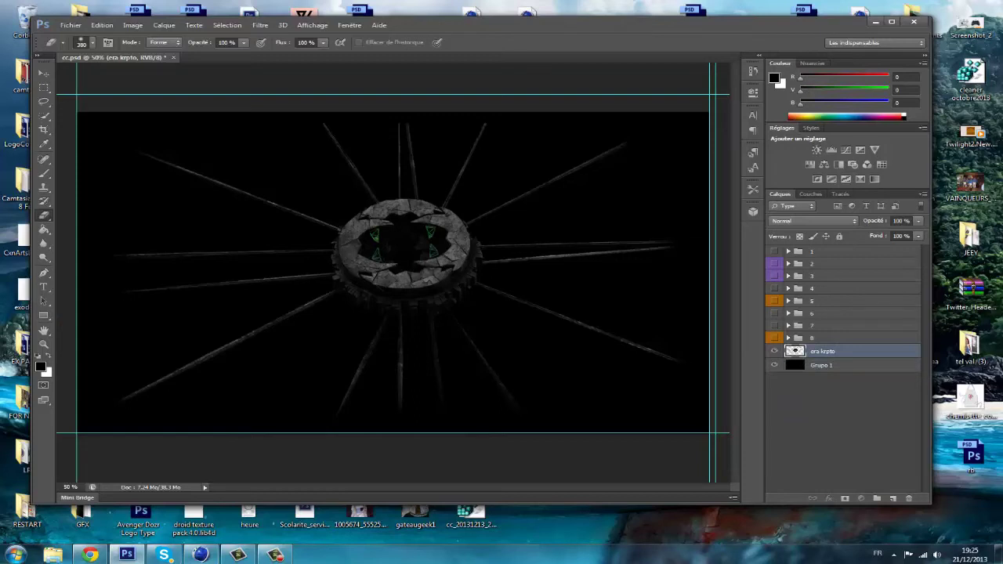
click(620, 146)
click(329, 130)
key(v)
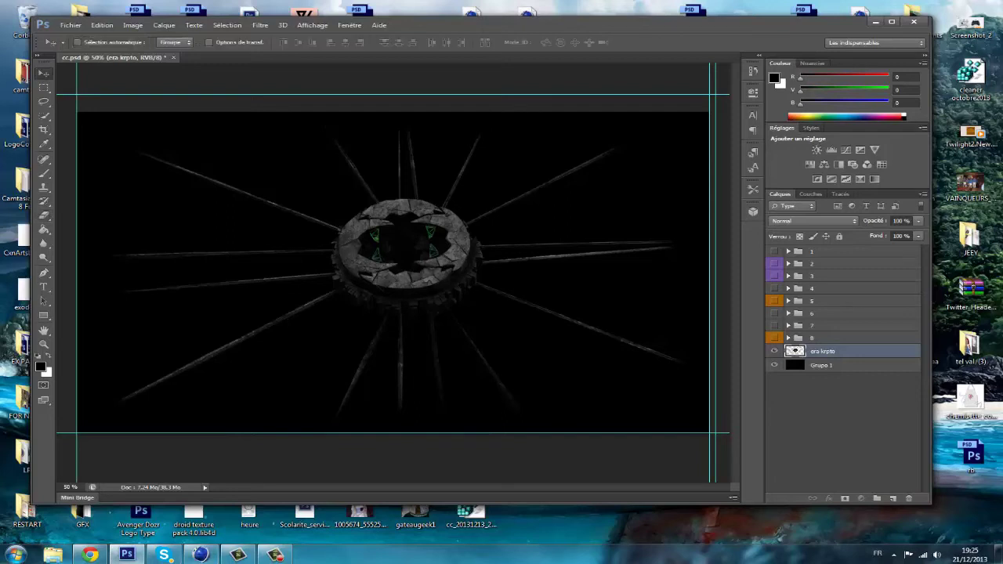
click(275, 555)
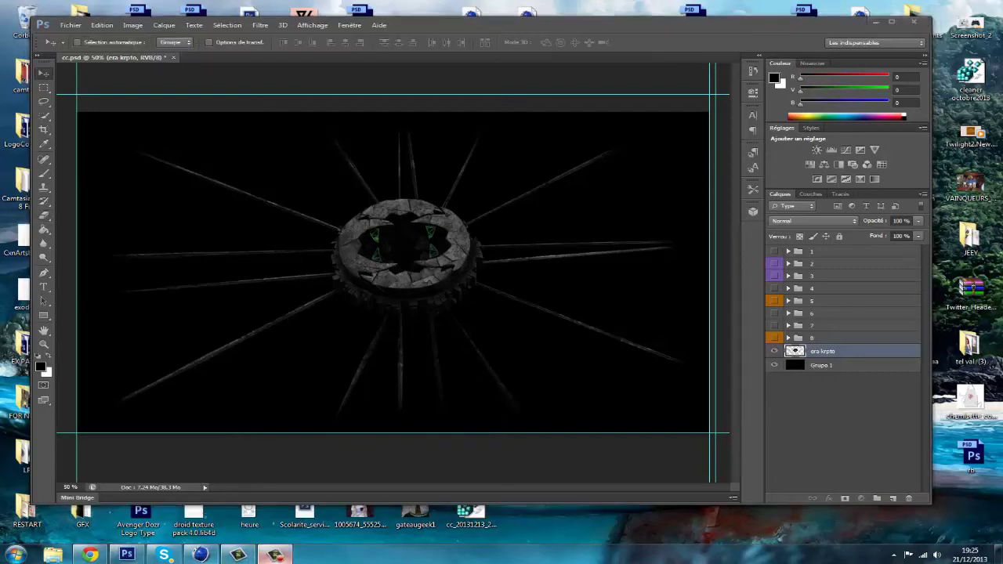
click(947, 506)
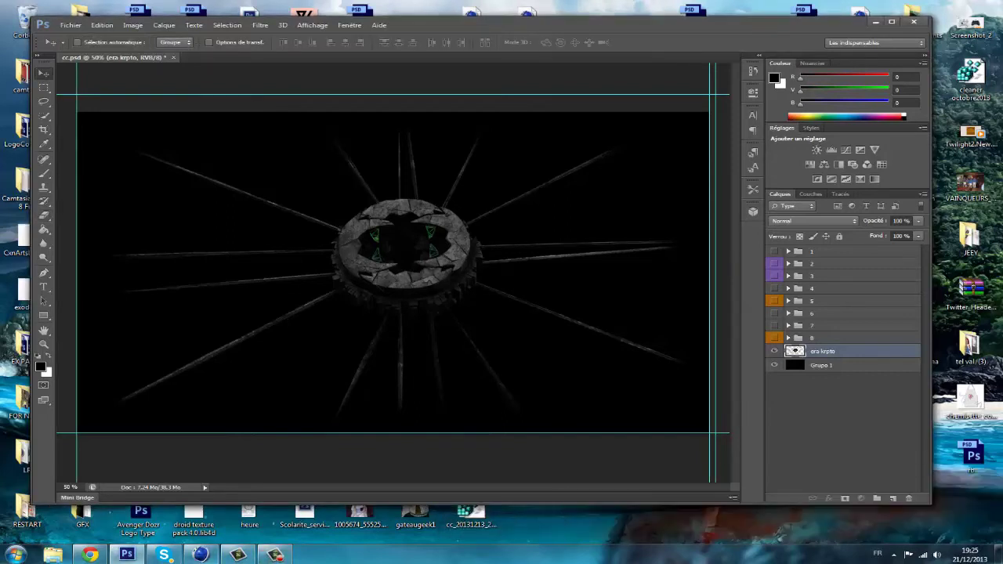
Show group 1 and paint solid white over the disc and bars on a new layer above era krpto
click(775, 250)
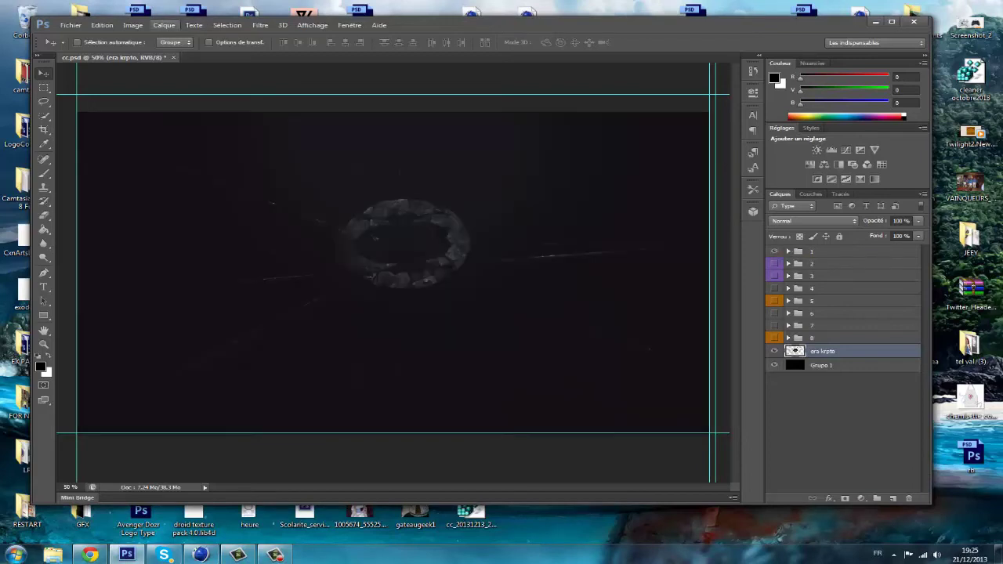
click(164, 26)
mouse_move(177, 37)
click(345, 36)
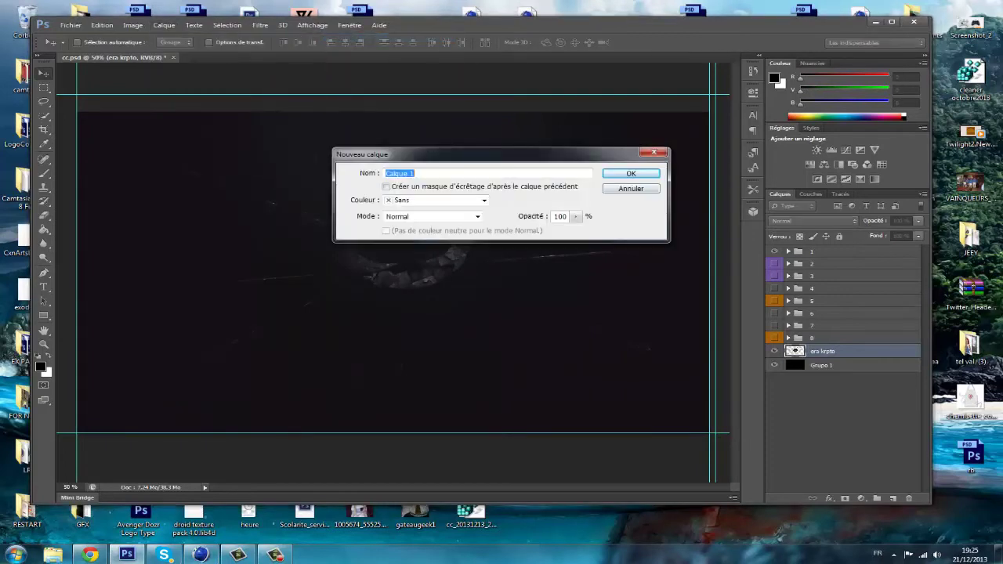
key(Return)
key(b)
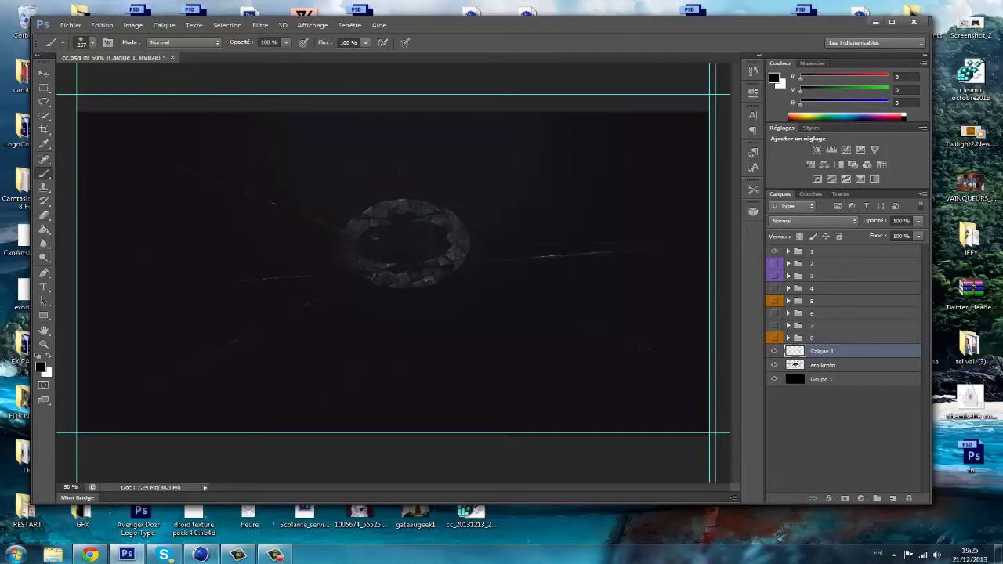
key(x)
mouse_move(345, 251)
mouse_down()
mouse_move(356, 235)
mouse_move(419, 243)
mouse_move(427, 262)
mouse_move(392, 196)
mouse_move(298, 196)
mouse_move(227, 258)
mouse_move(188, 330)
mouse_move(228, 361)
mouse_move(470, 196)
mouse_move(572, 180)
mouse_move(626, 259)
mouse_move(619, 345)
mouse_up()
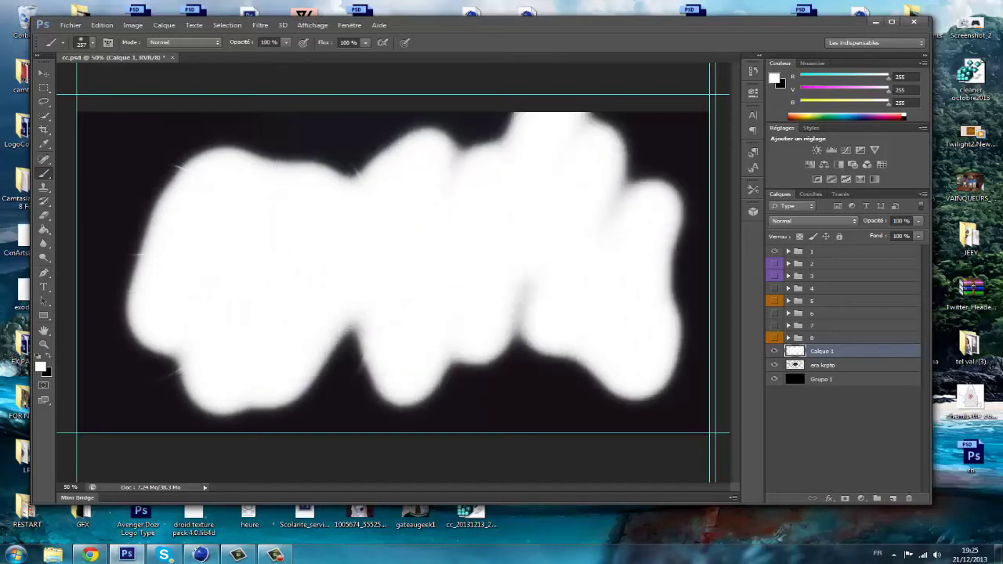
Load the era krpto transparency as a new selection and invert it
key(v)
click(823, 365)
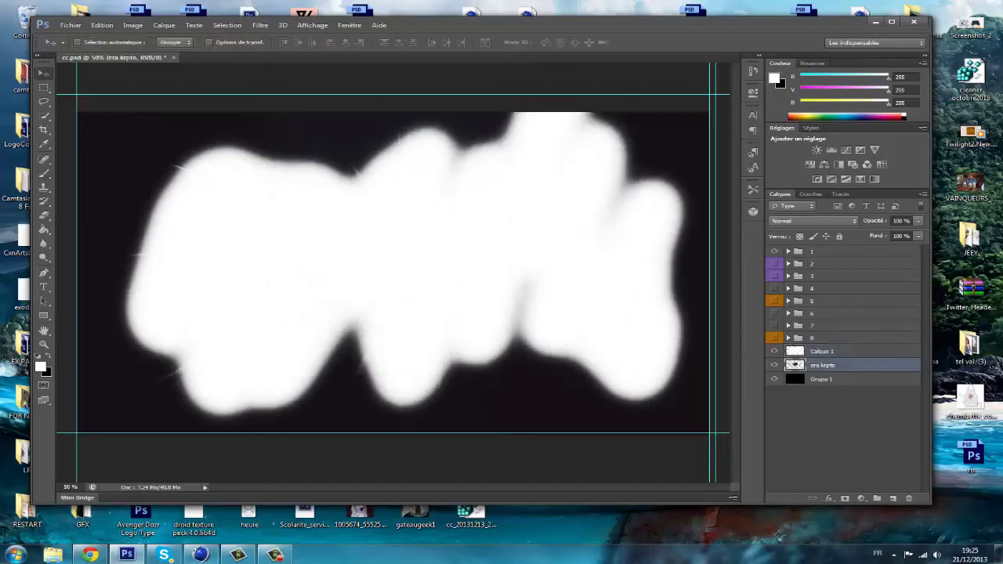
click(227, 24)
click(257, 213)
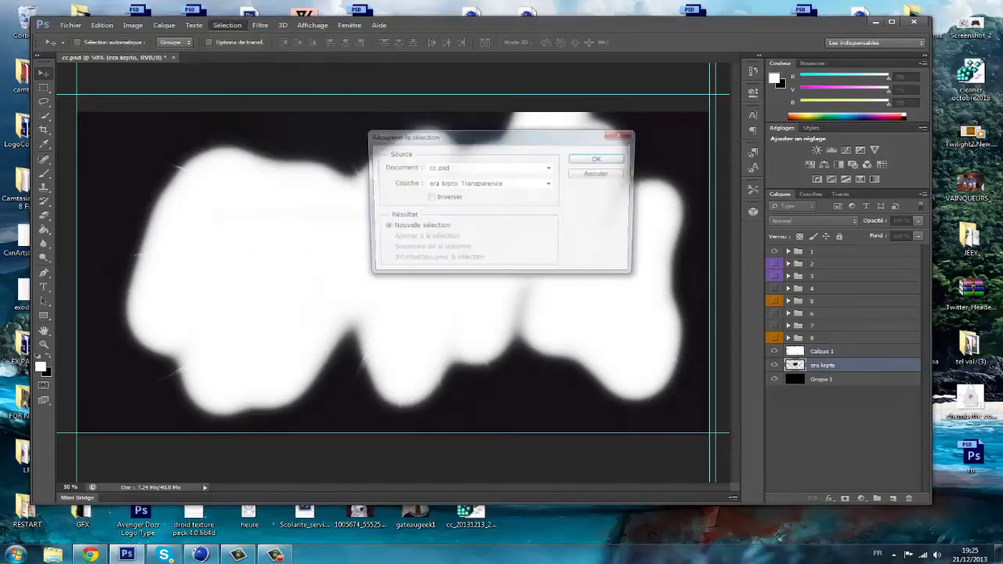
key(Return)
key(m)
right_click(191, 125)
click(226, 143)
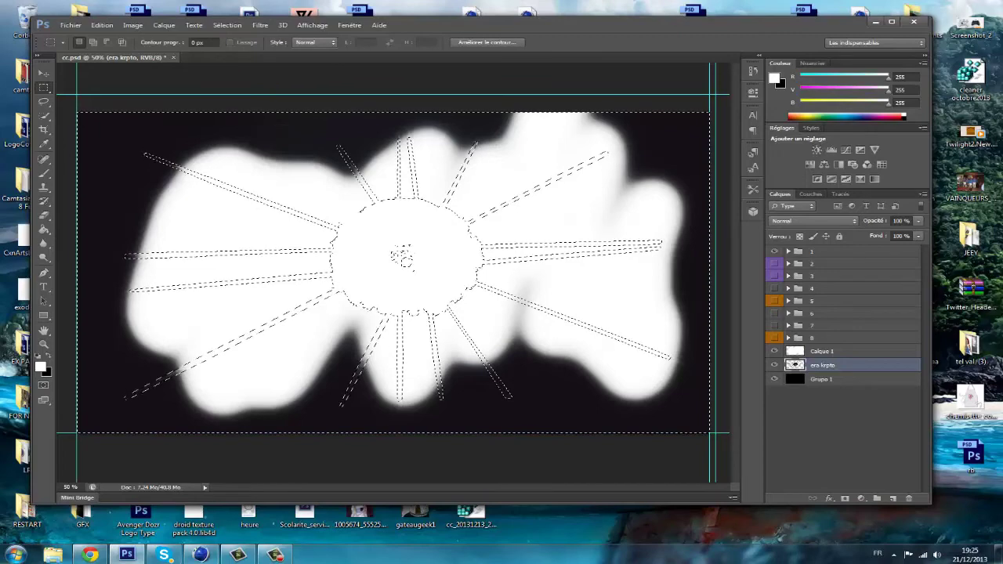
Delete the white paint outside the logo shape from the white layer and deselect
click(823, 351)
key(Delete)
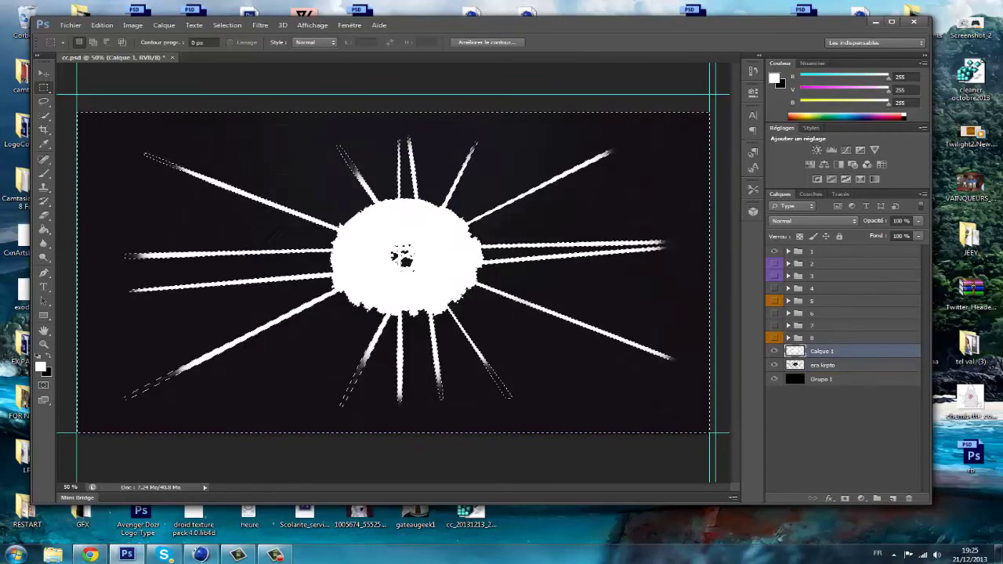
key(ctrl+d)
key(v)
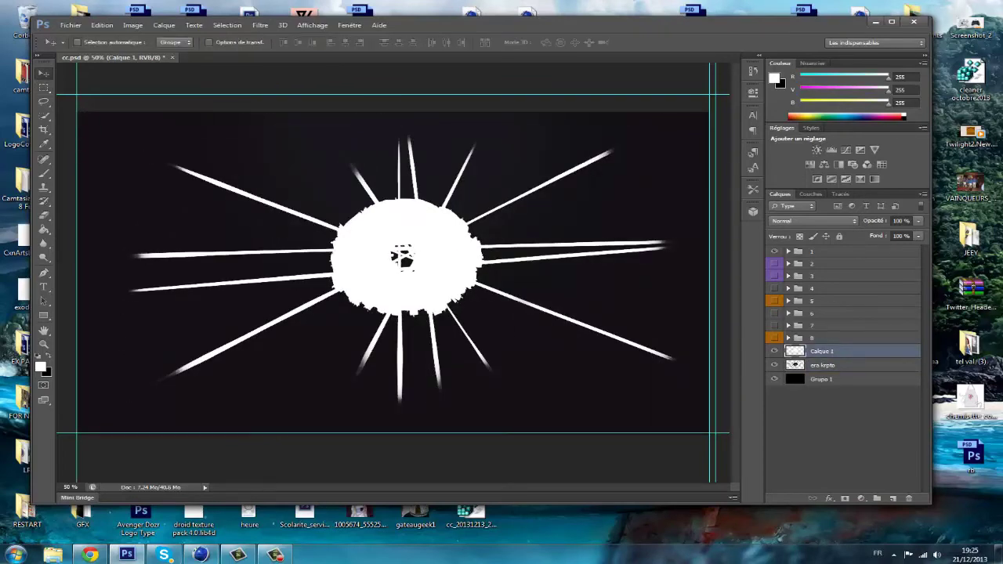
Lower the white layer's opacity to 10%
click(919, 221)
drag(919, 234, 866, 234)
click(812, 221)
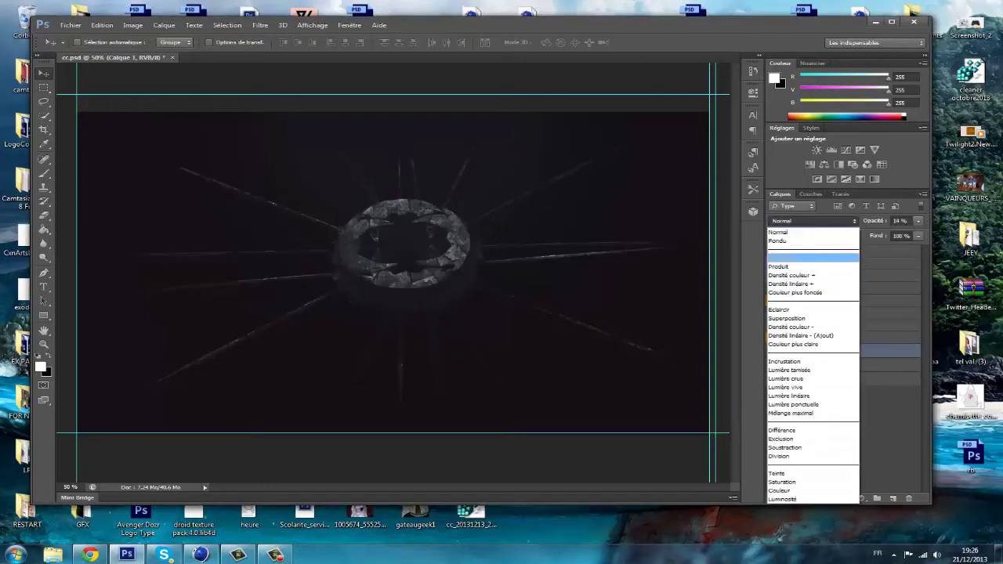
key(Escape)
click(918, 221)
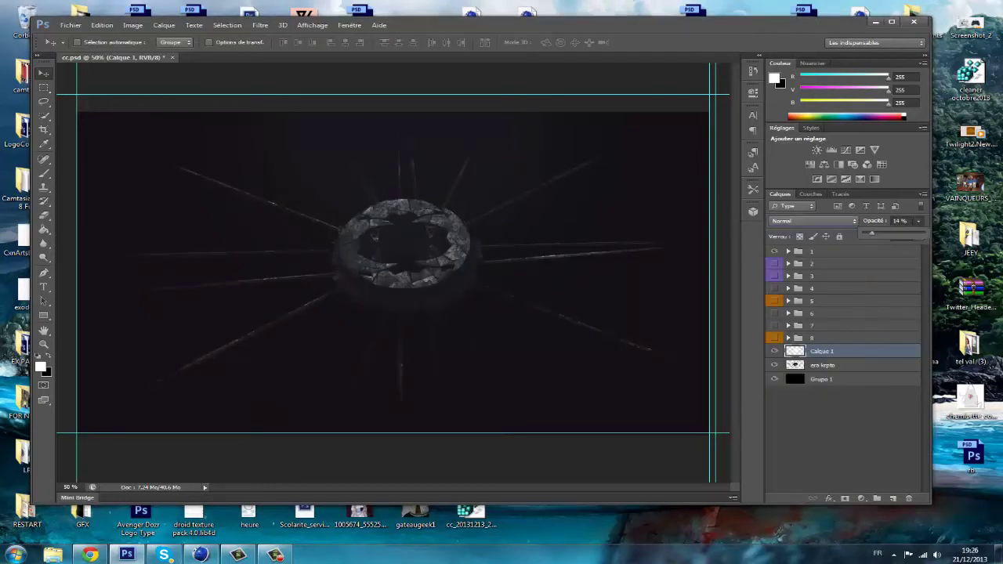
drag(872, 234, 868, 233)
Choose a smaller Eraser brush and set the white layer's opacity to 13%
click(44, 215)
right_click(415, 241)
text(35)
key(Return)
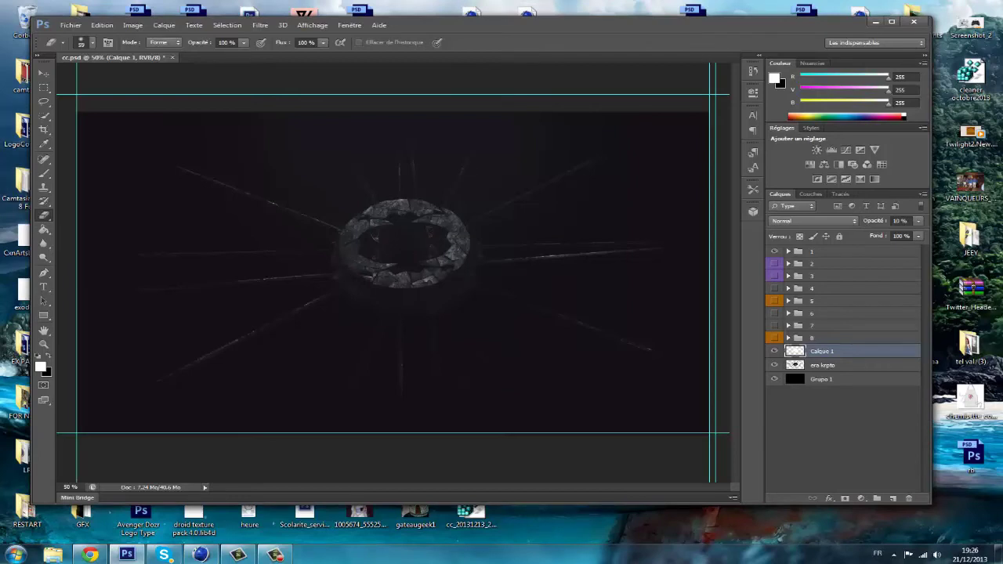
click(918, 221)
drag(869, 232, 871, 233)
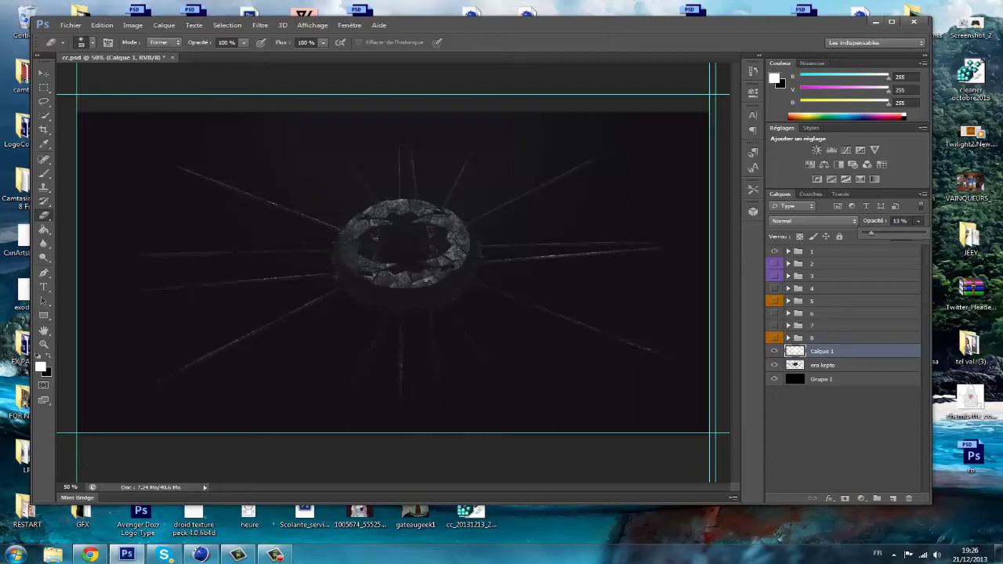
key(Return)
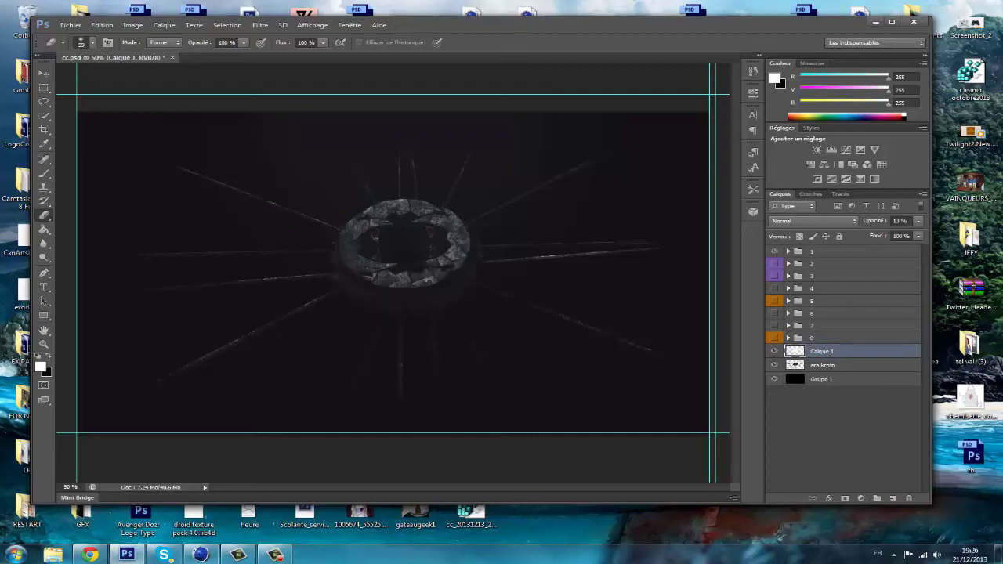
key(v)
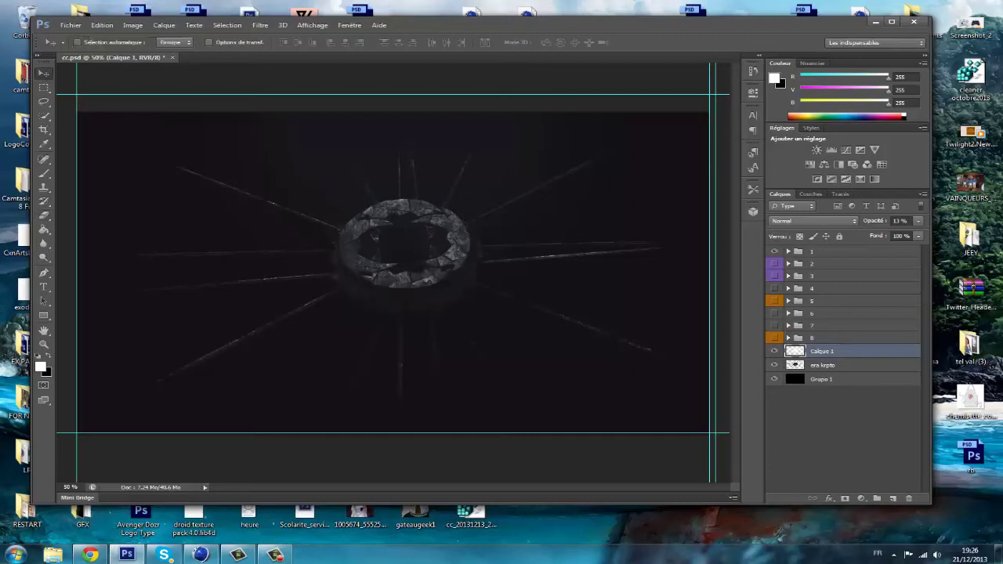
Paint soft black shading along the disc's front edge on a new layer and set that layer's opacity to 25%
click(164, 24)
mouse_move(188, 41)
click(348, 34)
key(Return)
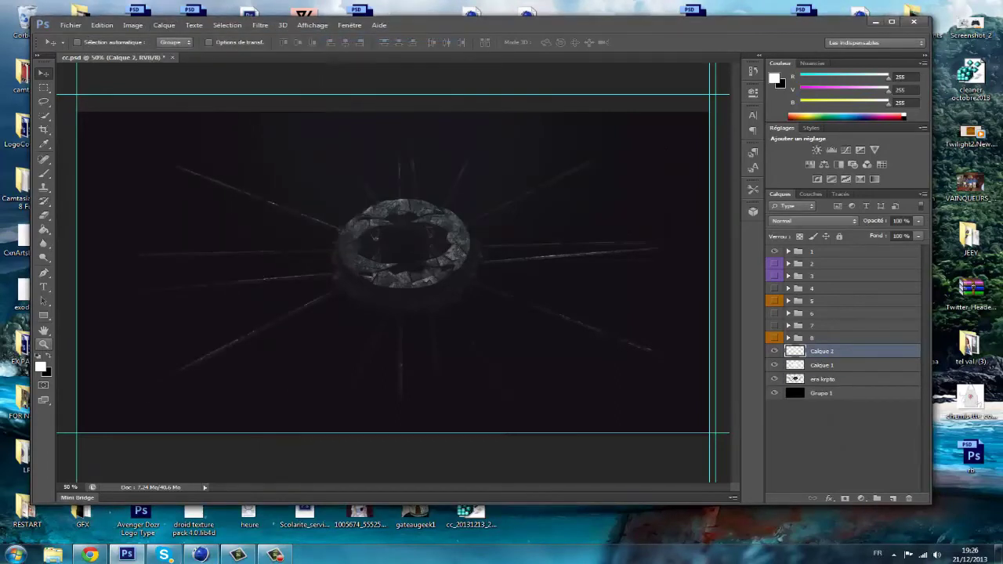
key(x)
key(b)
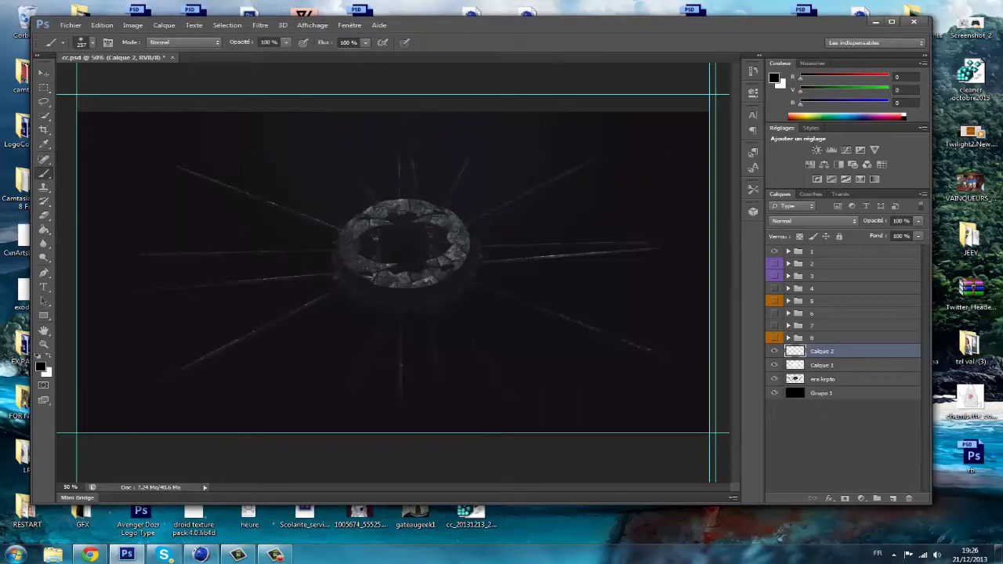
right_click(408, 315)
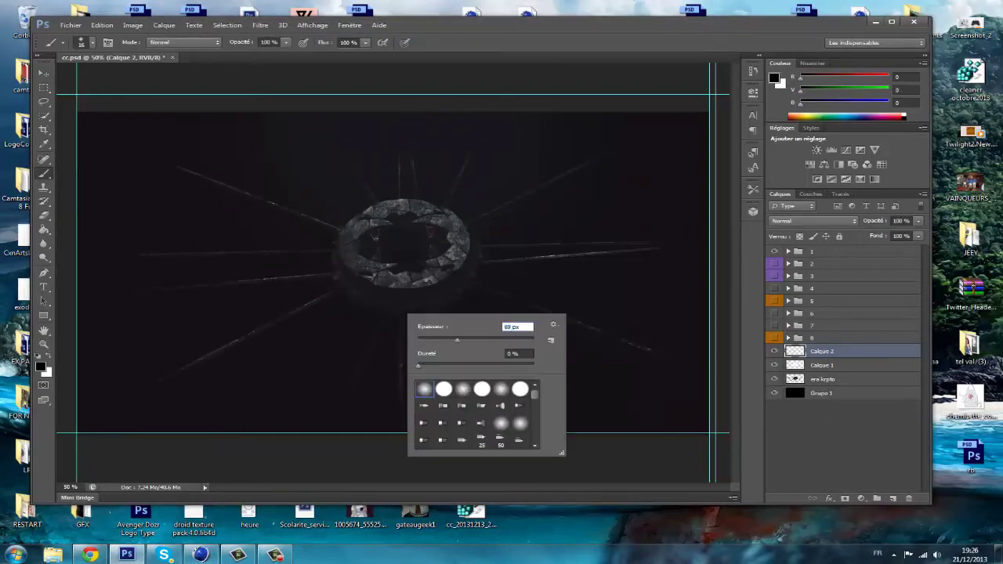
key(Return)
mouse_move(368, 281)
mouse_down()
mouse_move(427, 282)
mouse_move(466, 254)
mouse_up()
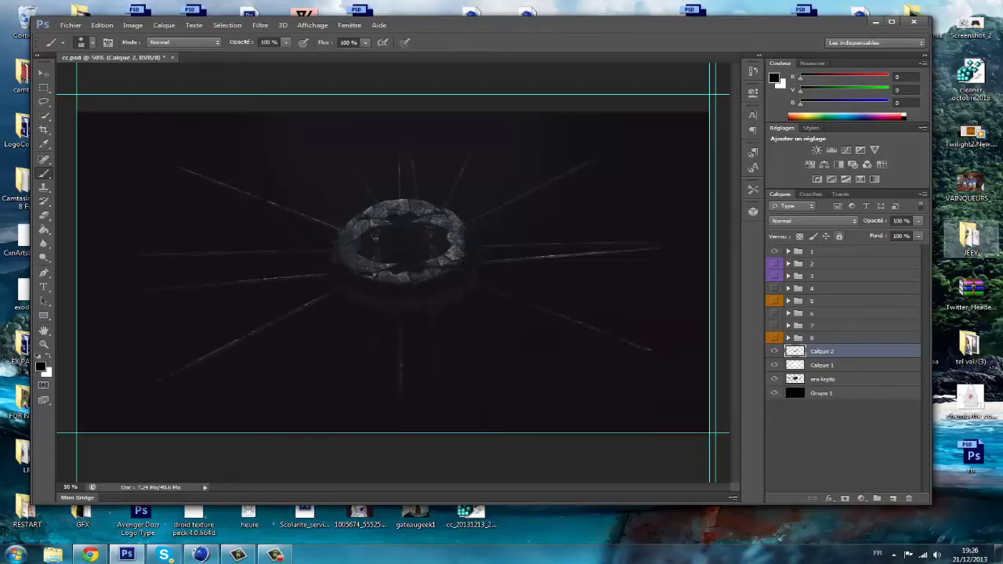
drag(917, 221, 873, 233)
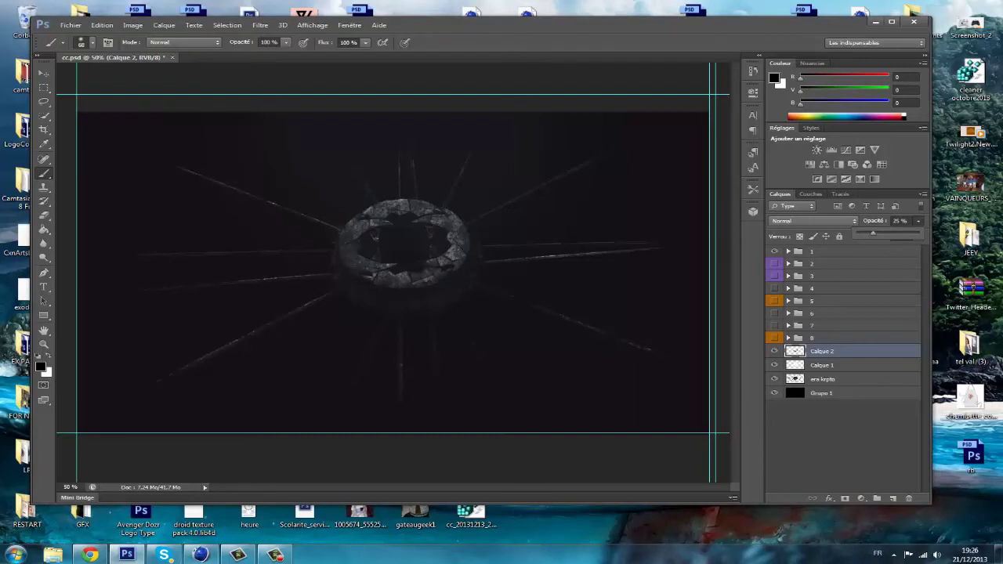
Add another empty layer above the black shading layer
click(44, 72)
click(163, 25)
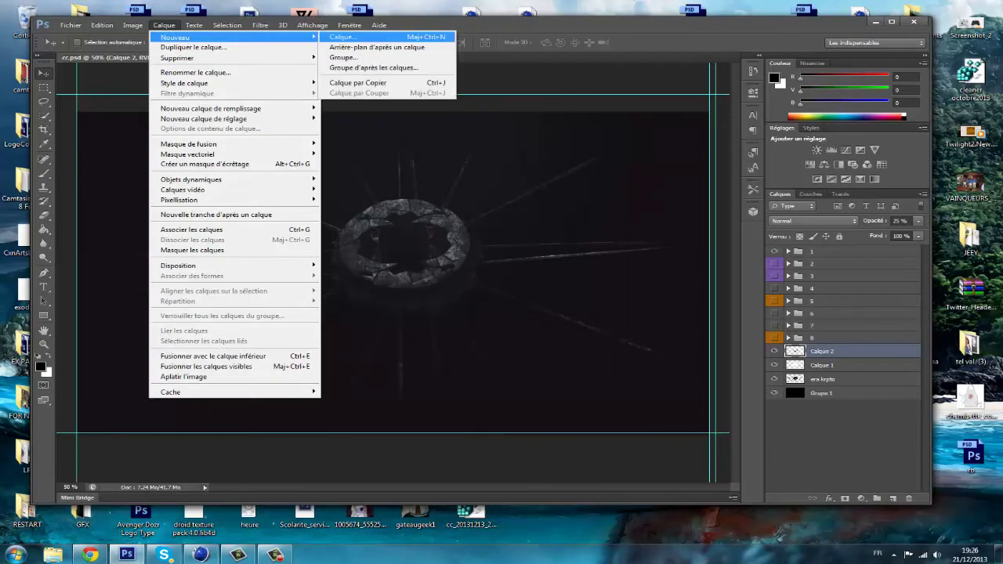
click(345, 37)
key(Return)
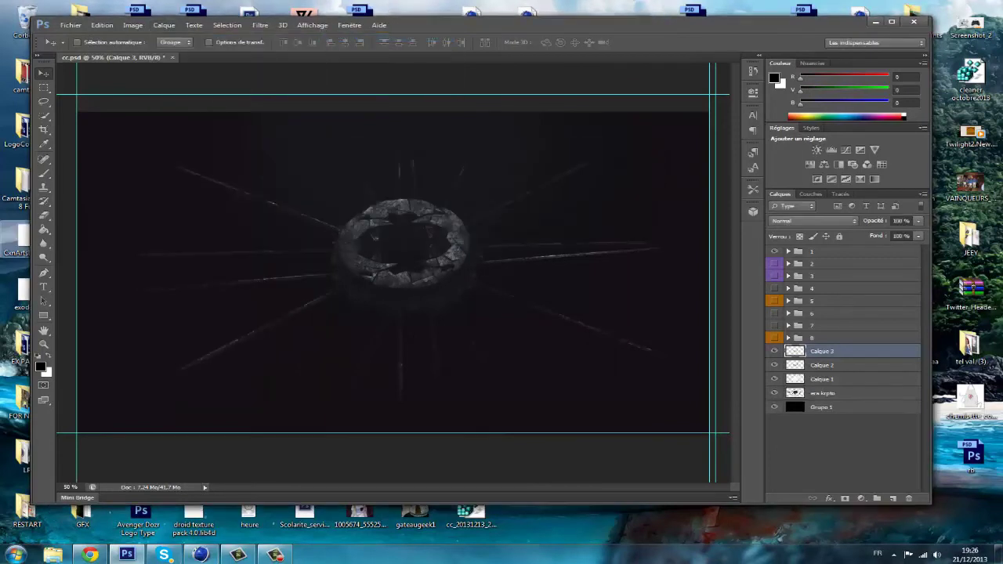
Paint four soft white spots on the empty layer, two on each side inside the stone disc's opening
key(b)
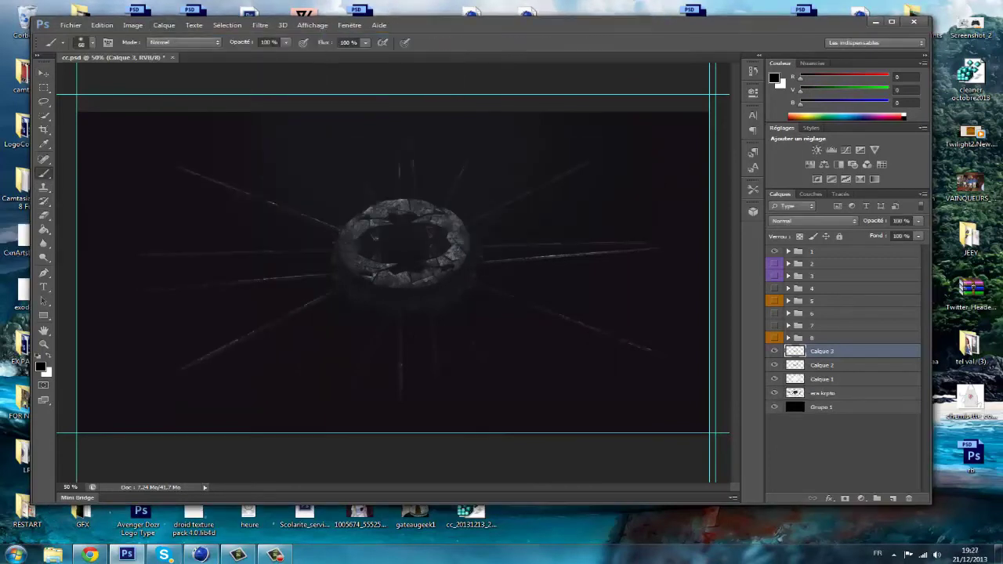
key(x)
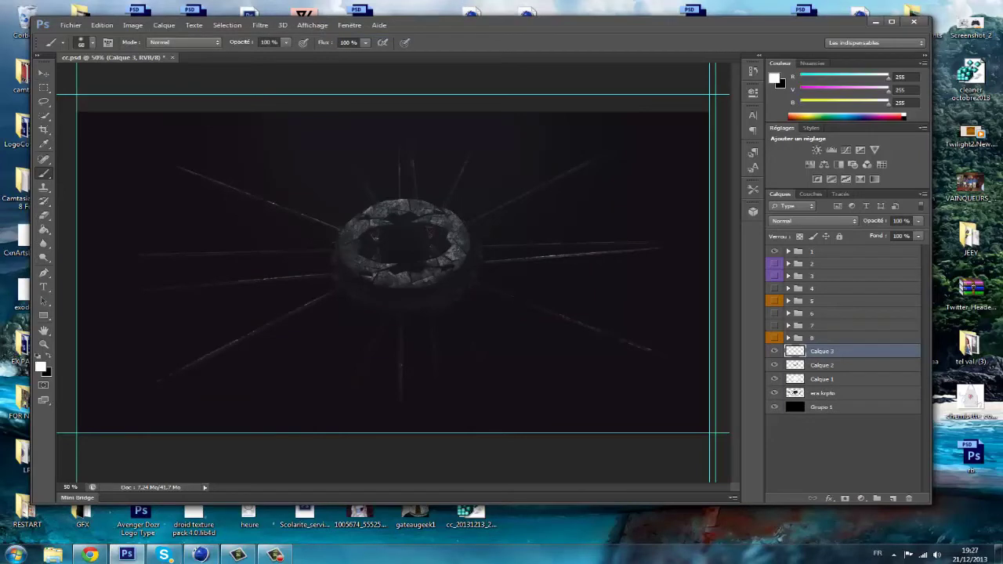
click(373, 235)
click(377, 254)
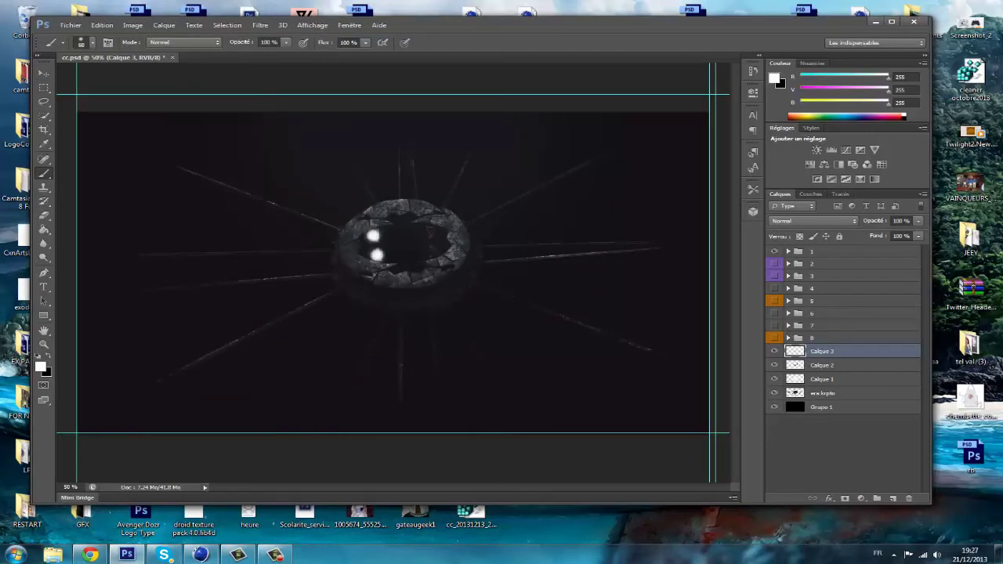
click(429, 231)
click(433, 248)
Repaint the four white spots with an 81 px brush and set the layer's opacity to 9%
right_click(470, 243)
drag(523, 269, 528, 269)
click(375, 236)
click(378, 252)
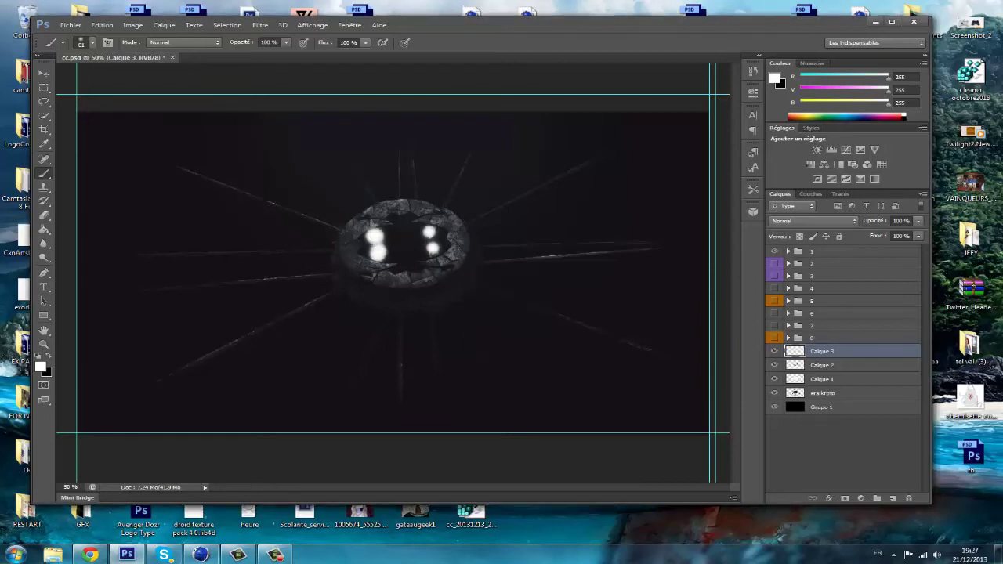
click(432, 248)
click(430, 235)
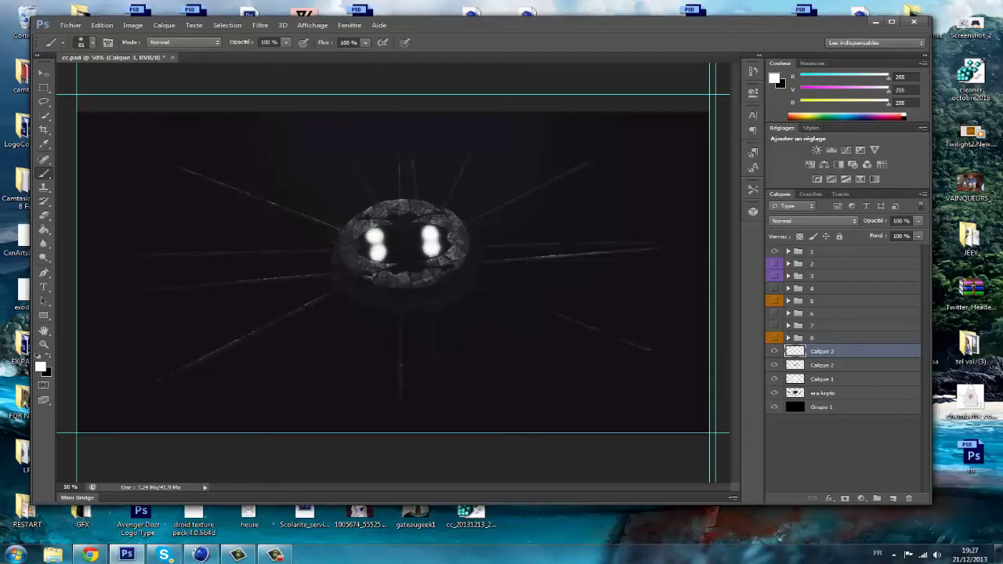
click(919, 221)
drag(919, 234, 862, 233)
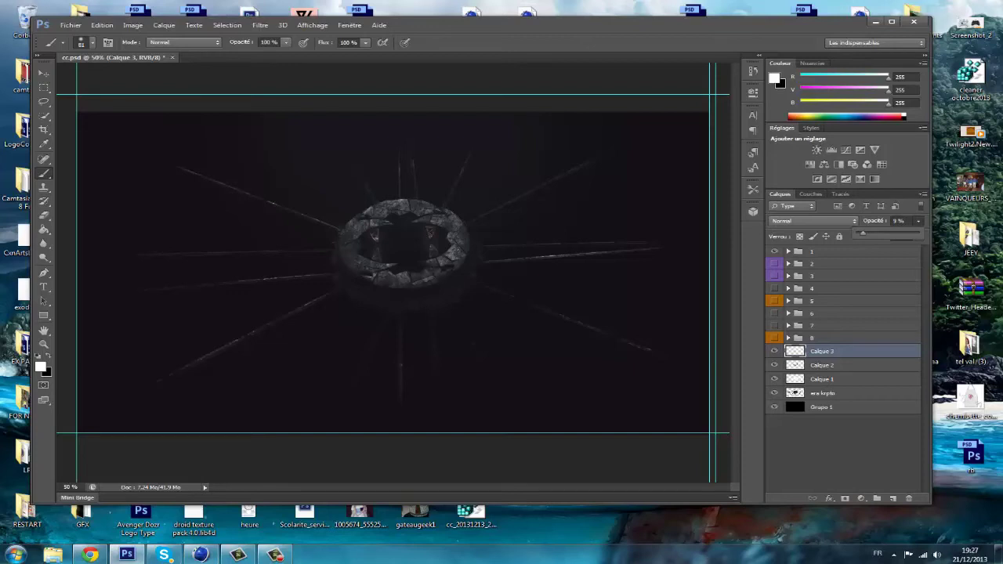
Add a new layer above the white spots layer and set the foreground colour to pure red (R 255, V 0, B 0)
click(164, 24)
mouse_move(184, 36)
click(345, 35)
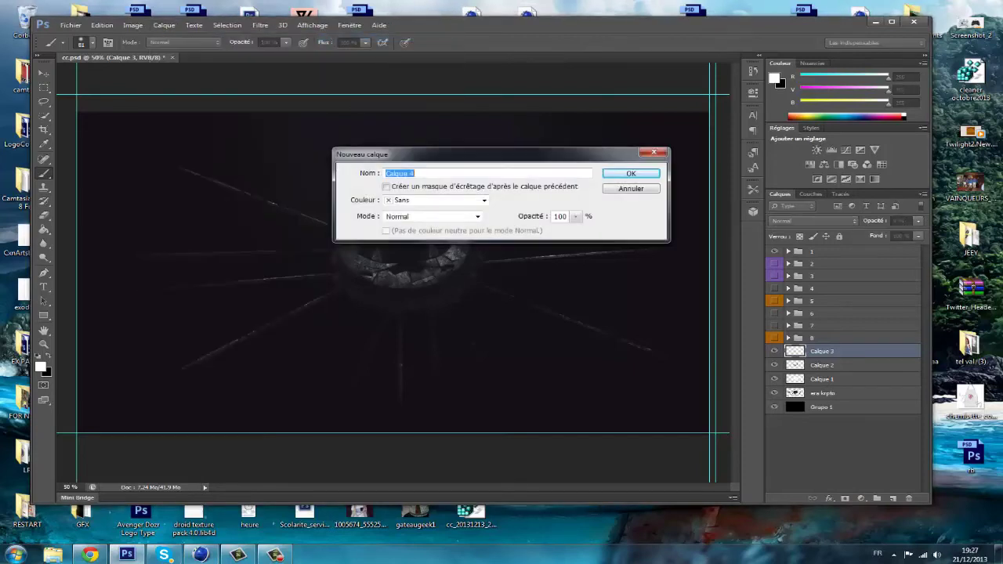
key(Return)
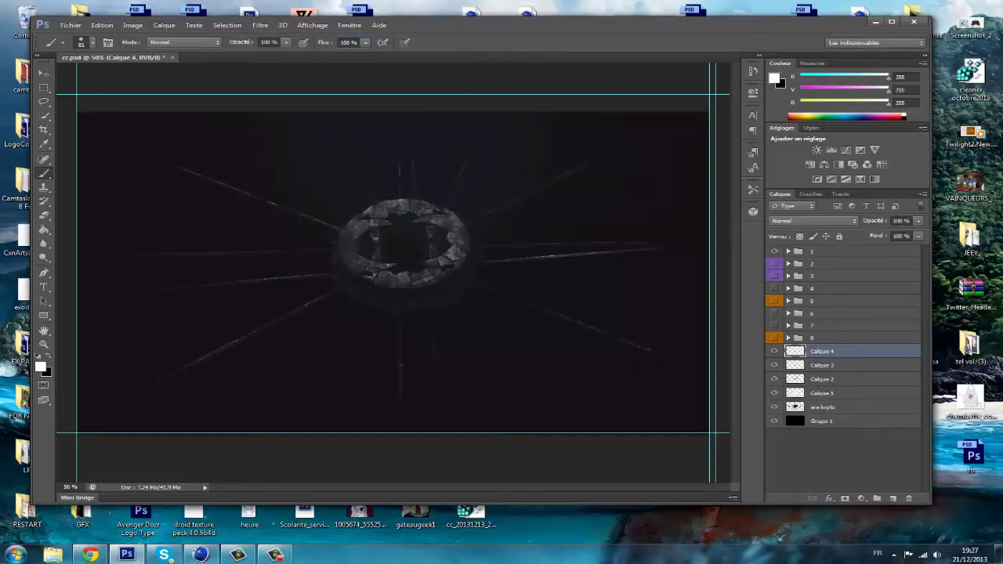
click(49, 356)
click(41, 367)
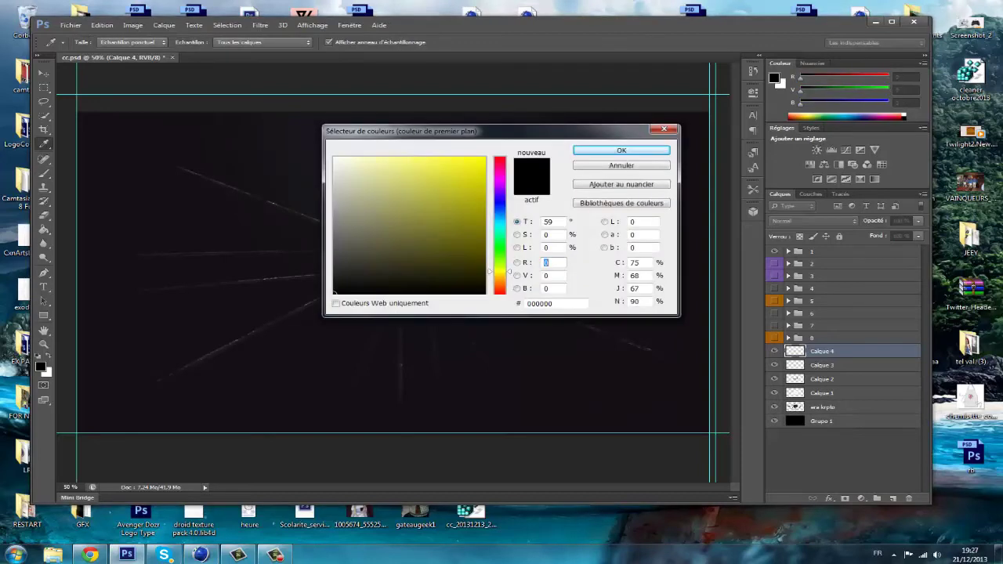
text(255)
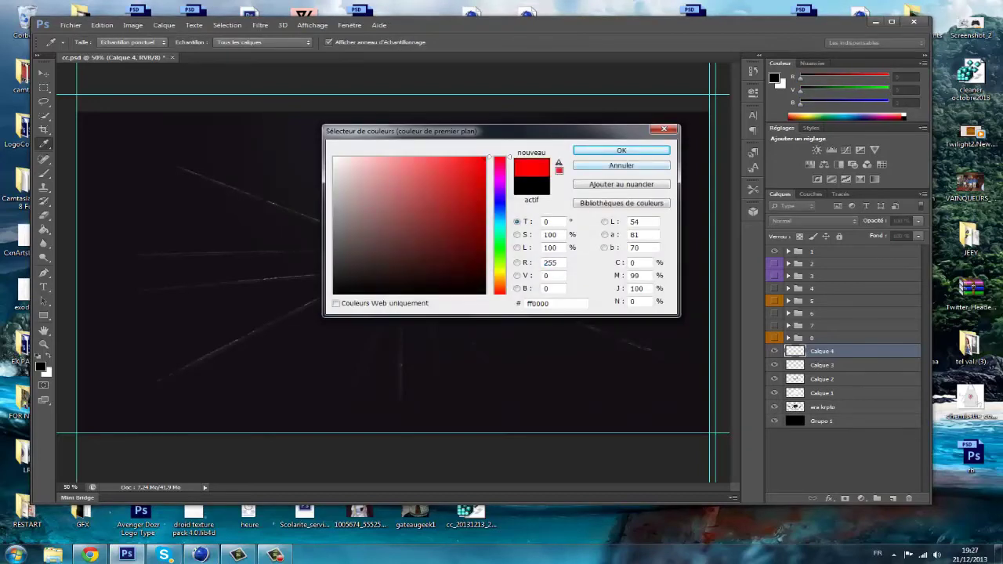
click(621, 149)
Paint four soft red spots inside the disc's opening and set their layer's opacity to 22%
key(b)
click(376, 235)
click(376, 253)
click(428, 229)
click(434, 250)
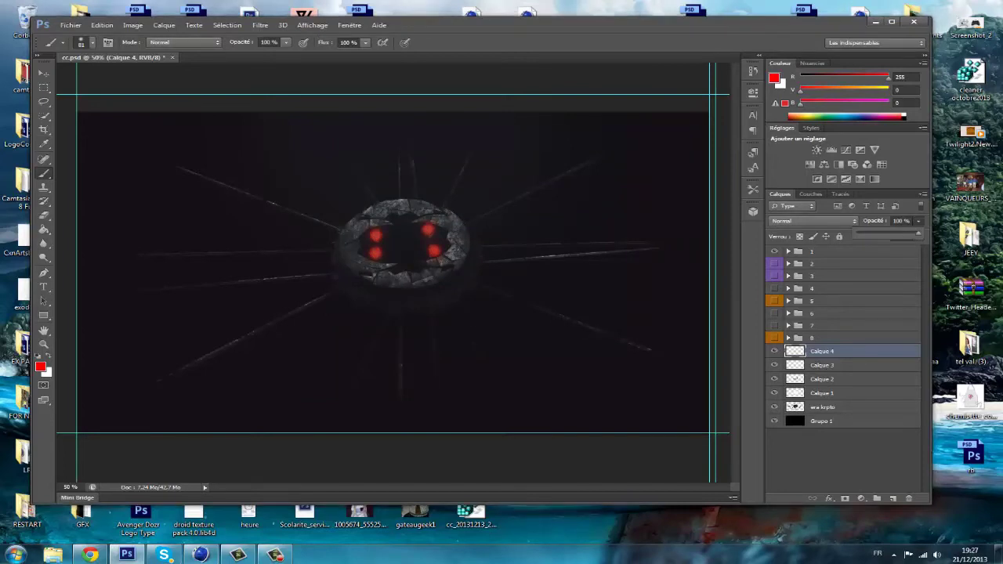
drag(918, 234, 869, 234)
Change the red spots layer's blend mode to Incrustation and set its opacity to 40%
click(813, 221)
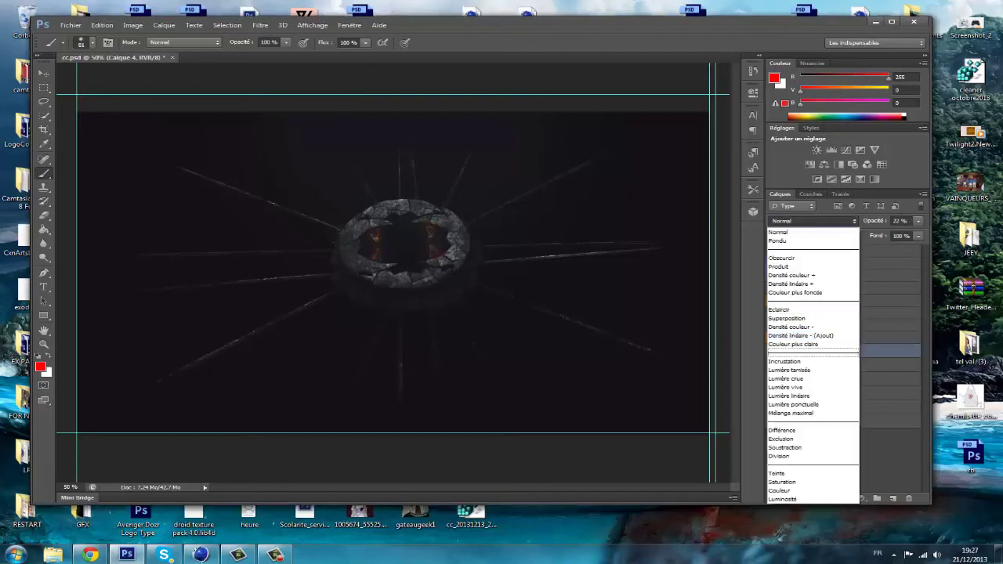
click(807, 354)
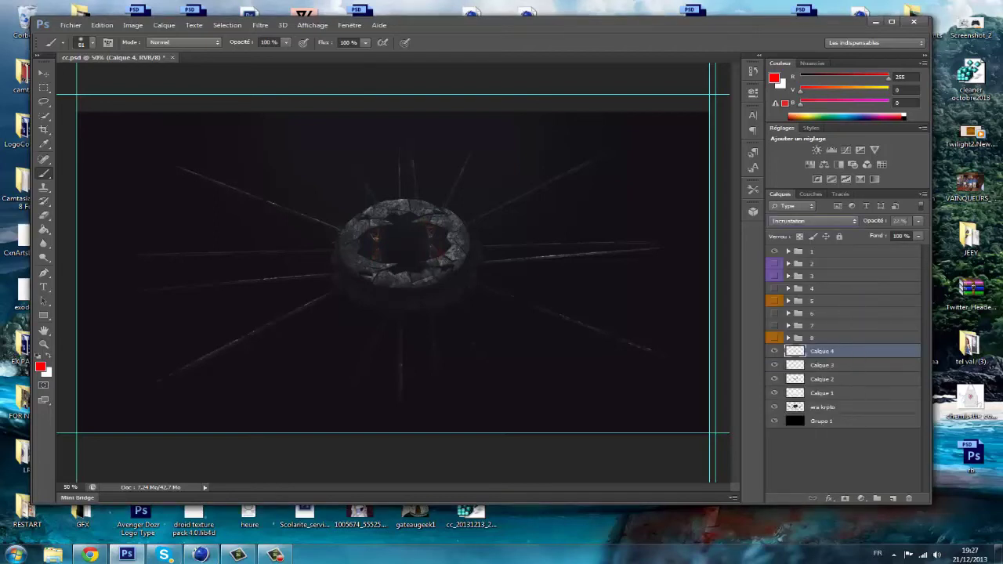
click(918, 221)
mouse_move(877, 233)
mouse_down()
mouse_move(905, 233)
mouse_move(888, 233)
mouse_up()
Move the red spots layer above group 1 at the top of the layer stack and reduce its opacity
click(847, 351)
drag(846, 351, 846, 247)
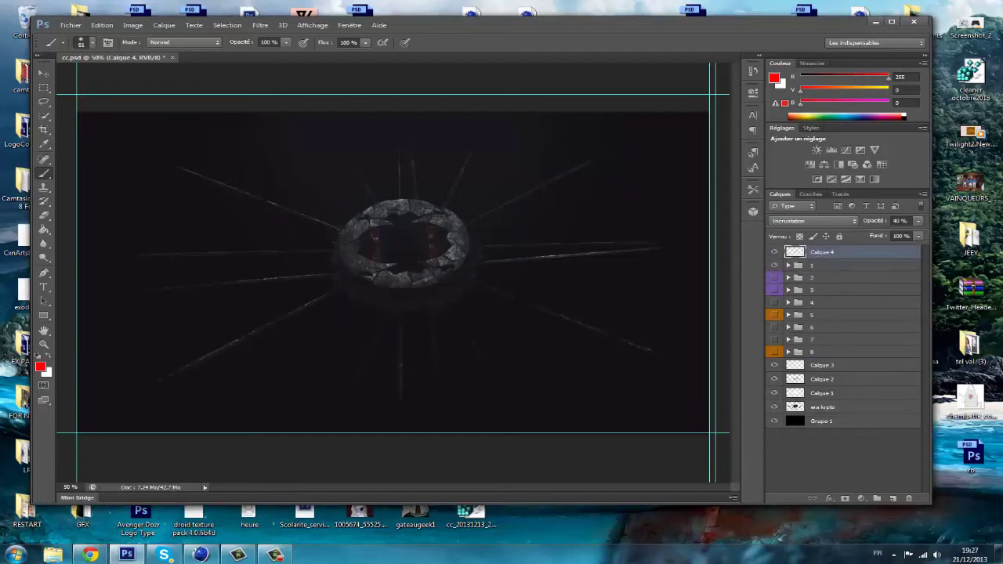
click(919, 221)
drag(888, 233, 868, 234)
Add a new empty layer directly above Calque 3, keeping the default name
click(44, 73)
click(823, 407)
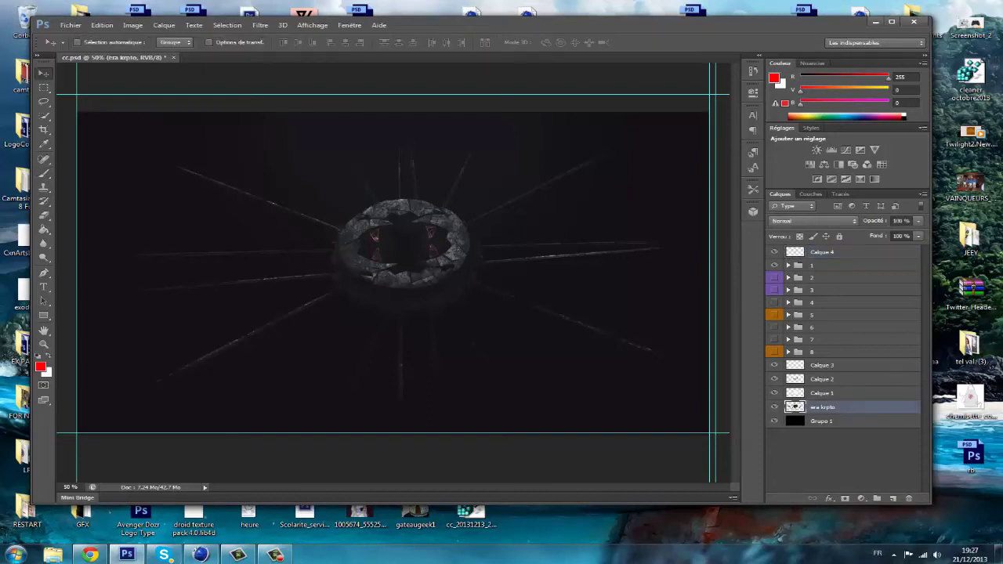
click(821, 365)
click(164, 25)
mouse_move(175, 37)
click(341, 36)
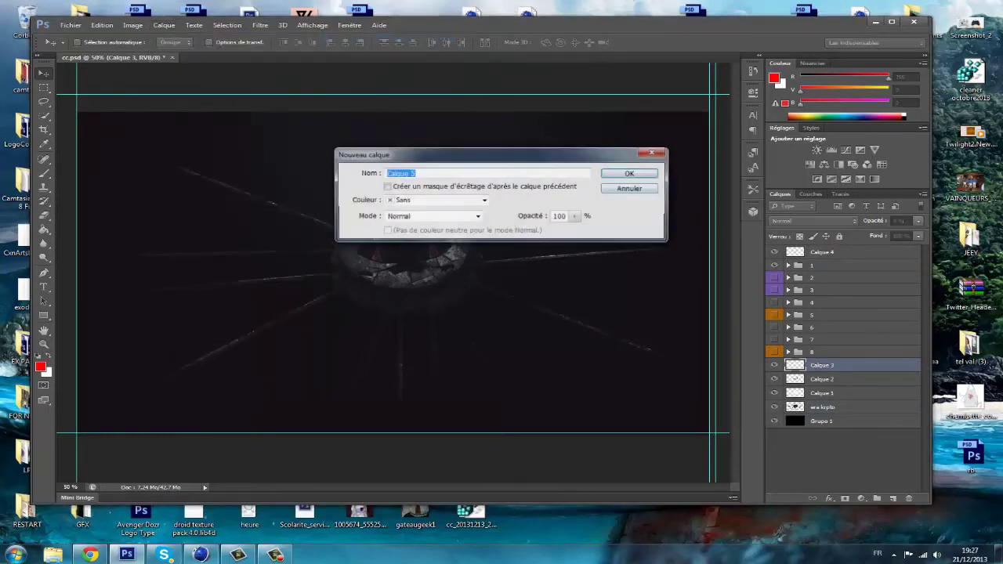
key(Return)
Choose the 23 px spatter brush tip for painting and set its size to 57 px
click(44, 173)
right_click(439, 281)
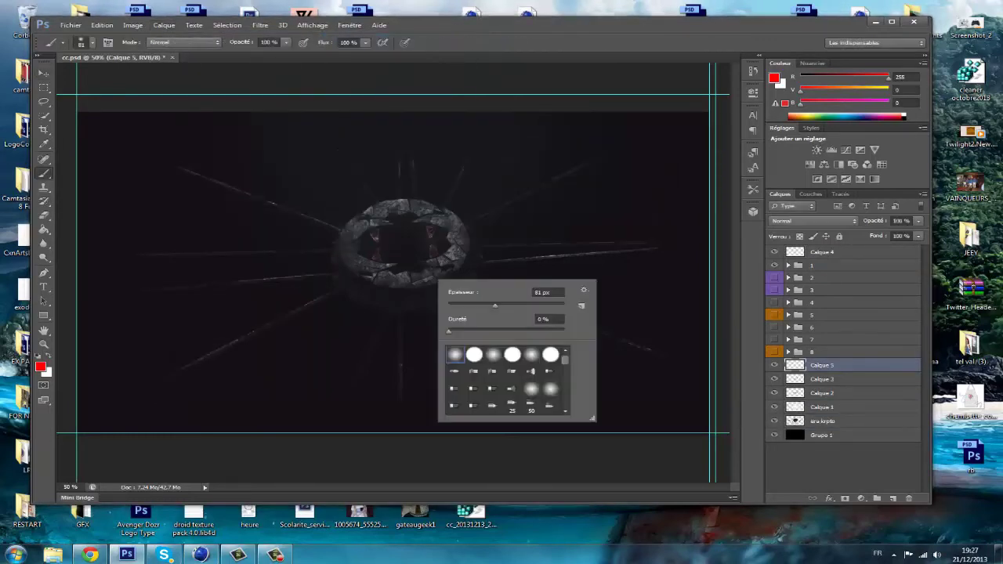
scroll(505, 380, down, 3)
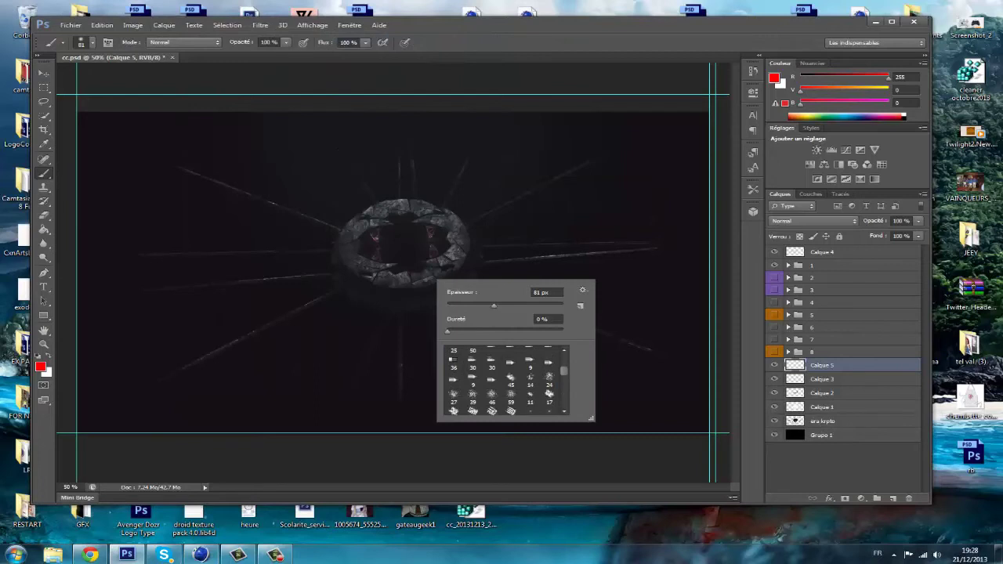
click(453, 384)
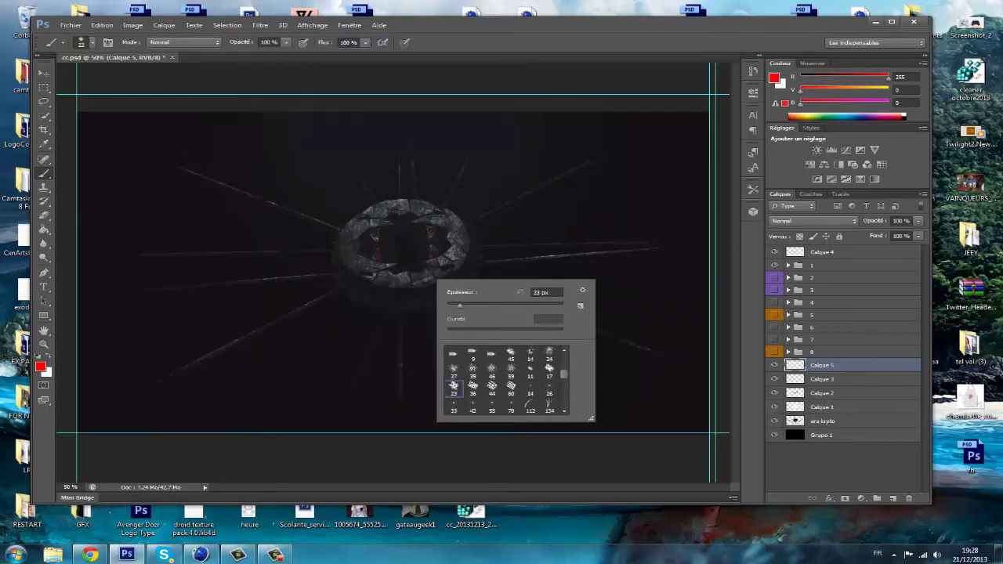
drag(459, 305, 471, 305)
key(Return)
Stamp red spatter marks all around the stone disc and along the radiating bars on the new layer
click(347, 266)
click(383, 209)
click(440, 212)
click(459, 239)
click(449, 261)
click(415, 281)
click(350, 244)
click(370, 226)
click(167, 288)
click(284, 281)
click(264, 256)
click(156, 254)
click(184, 170)
click(301, 213)
click(363, 180)
click(407, 150)
click(446, 190)
click(552, 185)
click(566, 248)
click(639, 246)
click(492, 263)
click(519, 304)
click(624, 333)
click(631, 346)
click(452, 315)
click(438, 345)
click(402, 371)
click(401, 332)
click(366, 352)
click(348, 390)
click(167, 377)
click(224, 350)
click(314, 303)
click(206, 250)
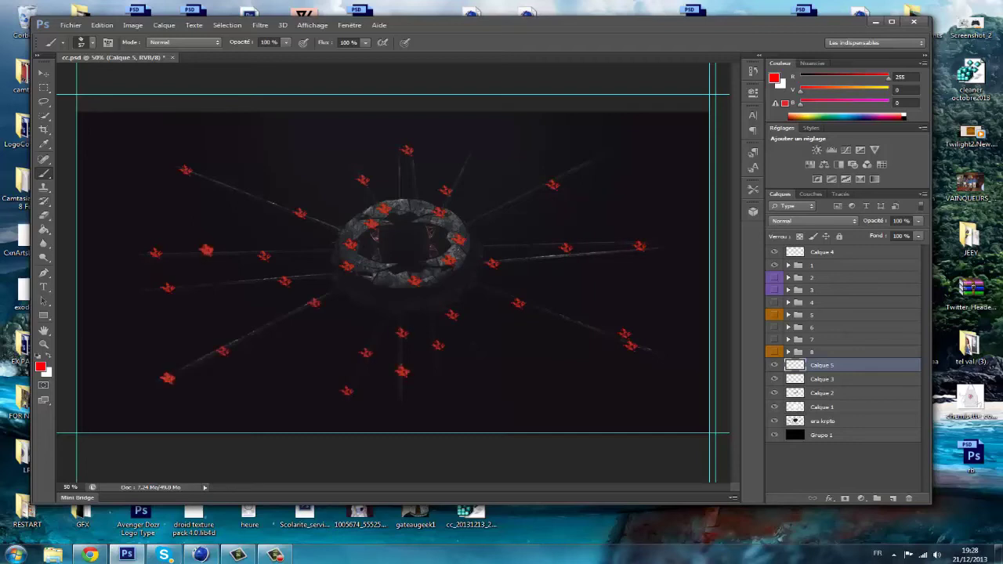
click(392, 262)
click(503, 205)
Set the red spatter layer's blend mode to Incrustation and its opacity to 30%
click(811, 221)
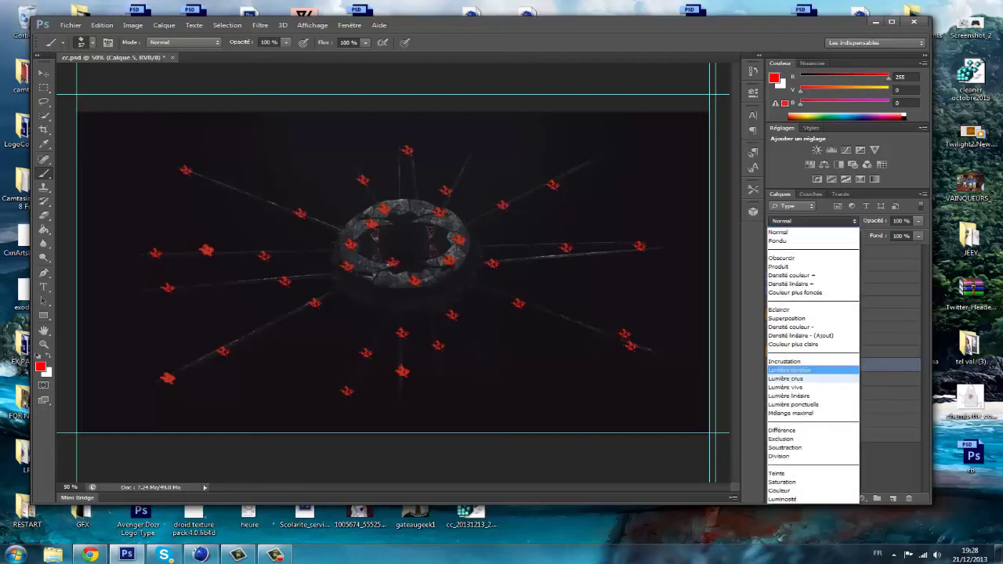
click(784, 361)
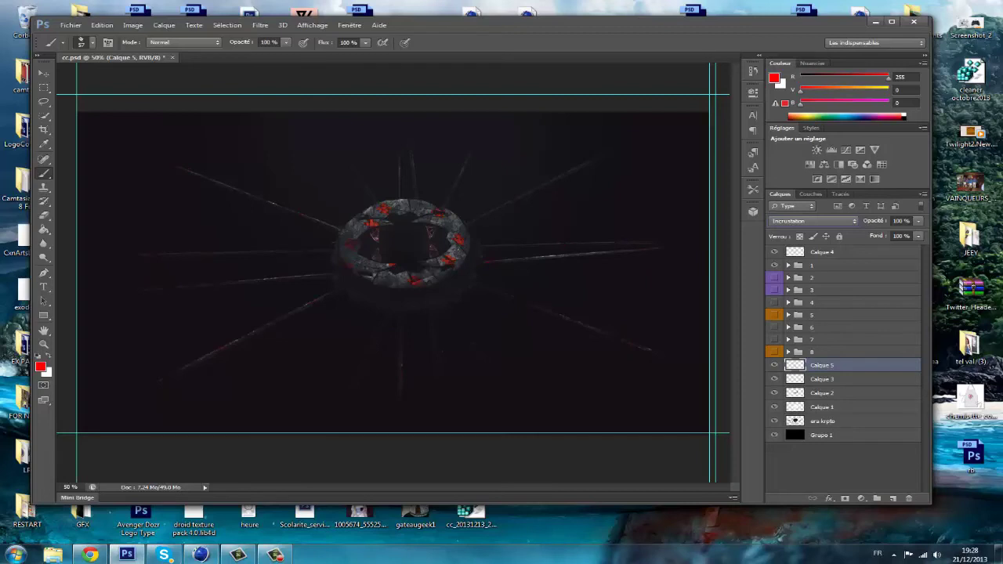
key(v)
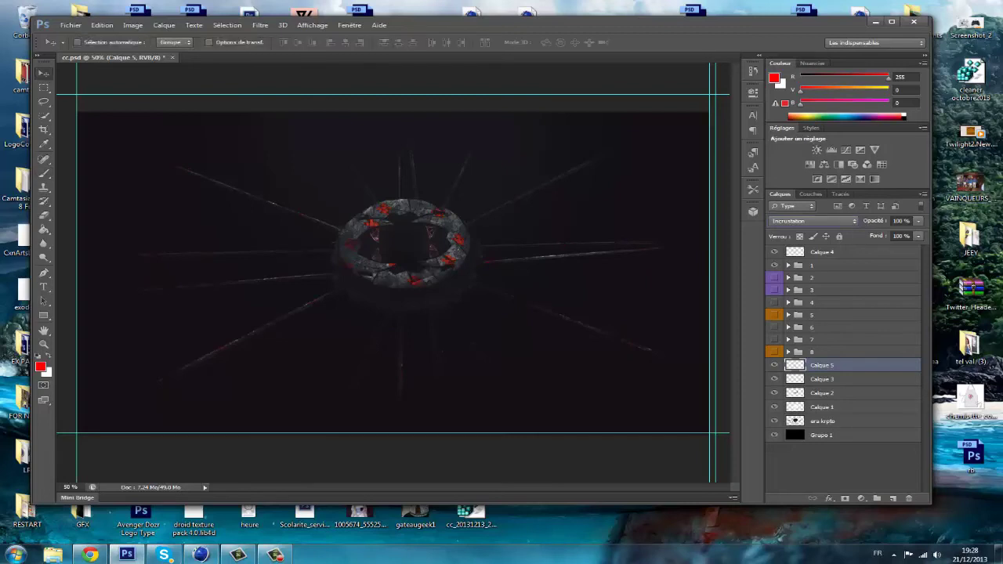
drag(918, 221, 876, 234)
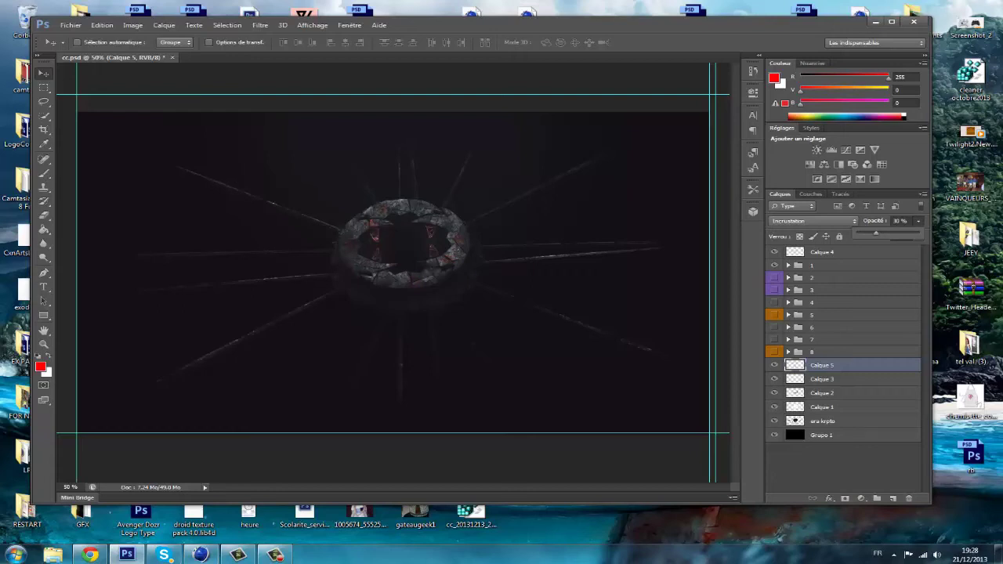
Give the era krpto layer a drop shadow with 0 px distance, 13% spread and 43 px size
click(822, 407)
click(823, 407)
click(823, 421)
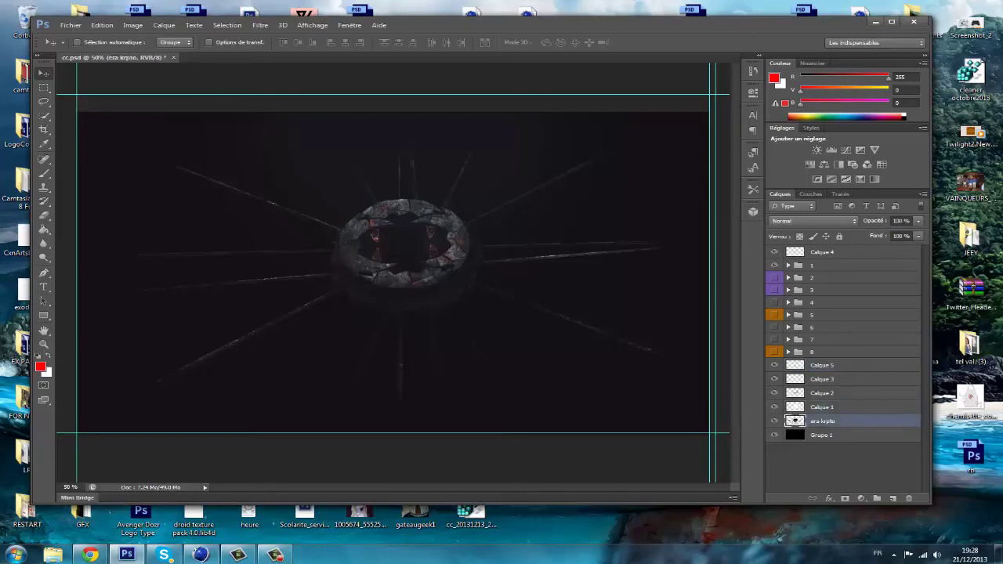
double_click(878, 421)
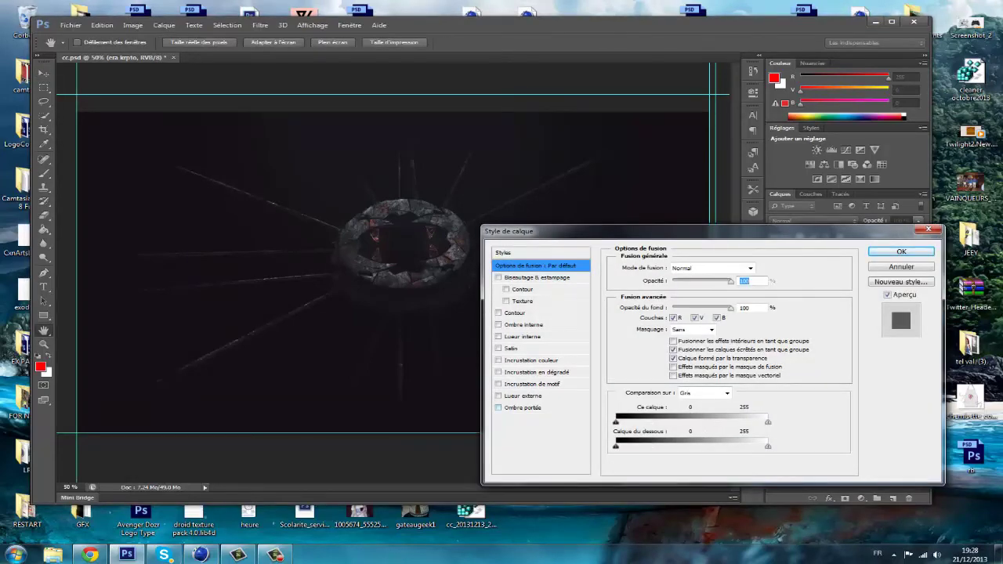
click(523, 408)
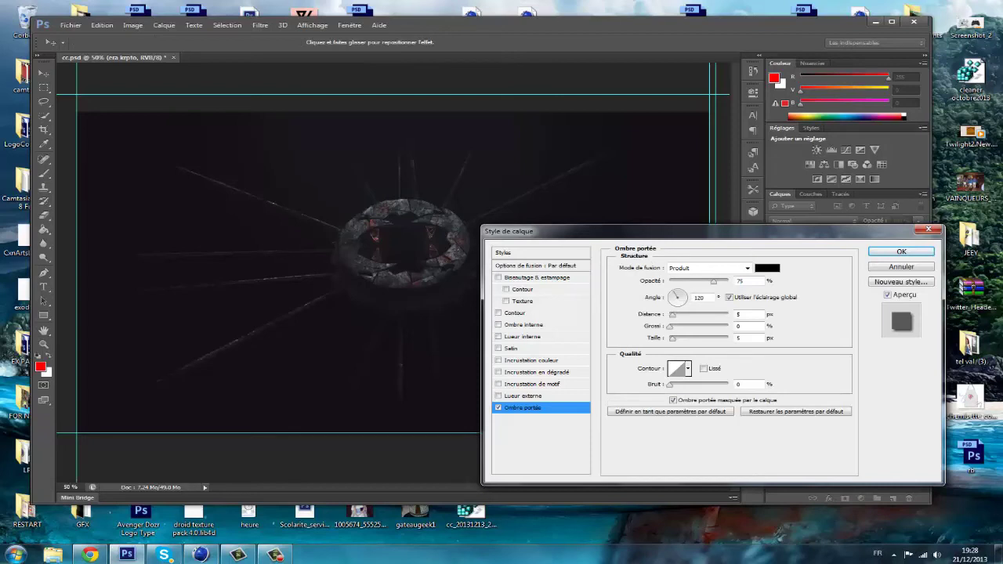
drag(672, 314, 676, 326)
key(Tab)
text(43)
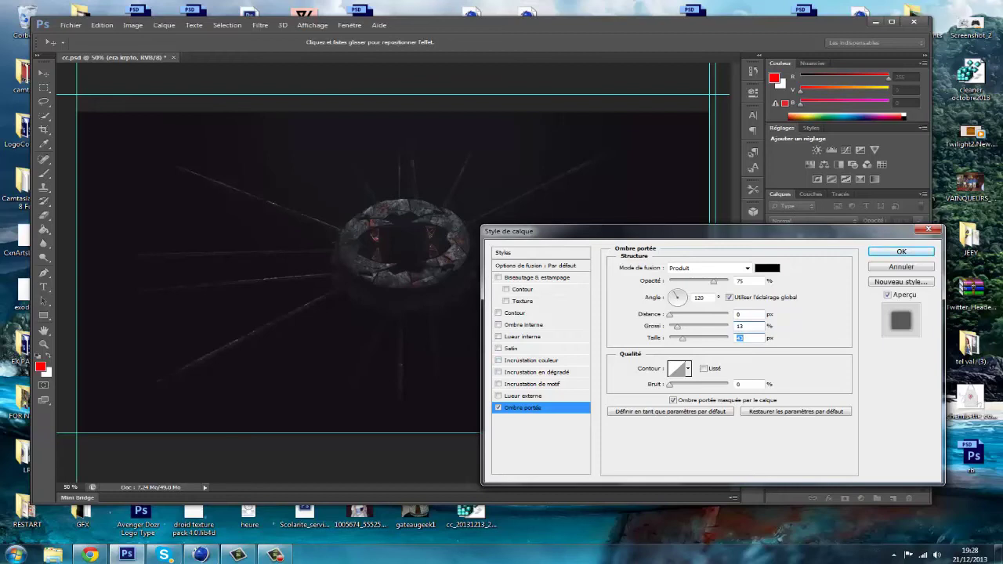
Add a black-to-white gradient overlay to the logo layer in Incrustation mode with 150% scale and low opacity, and apply the layer style
click(537, 372)
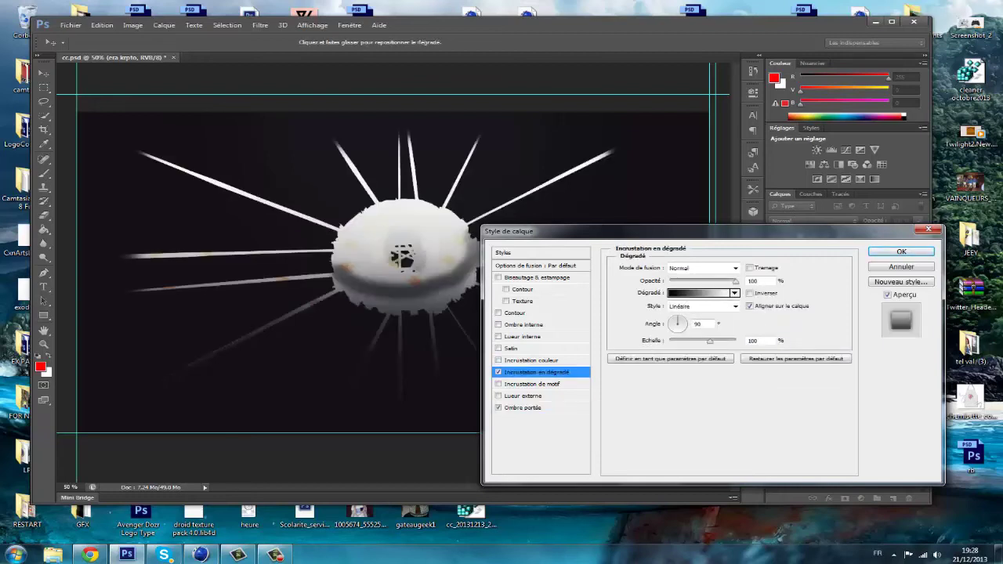
click(703, 268)
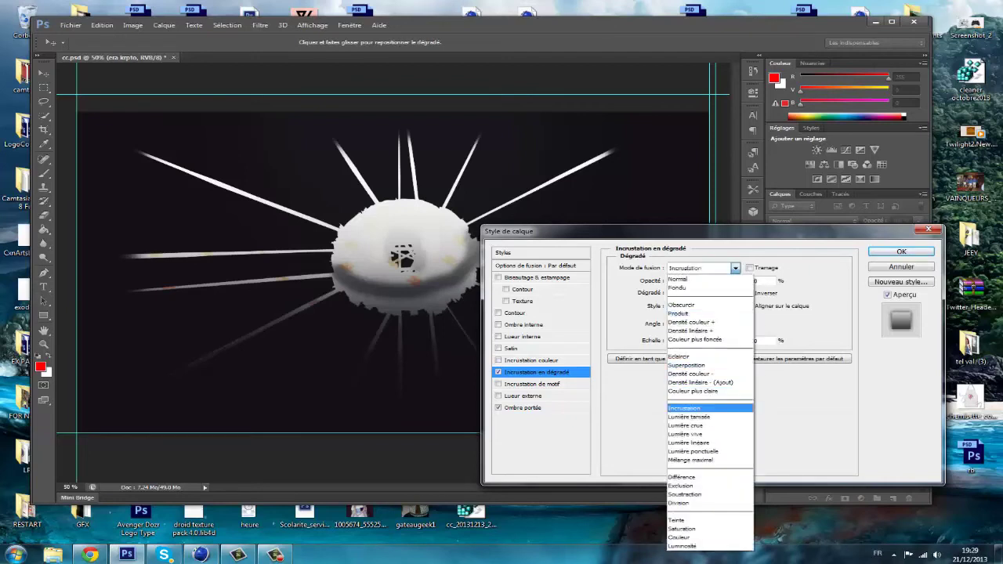
click(705, 404)
drag(709, 341, 735, 340)
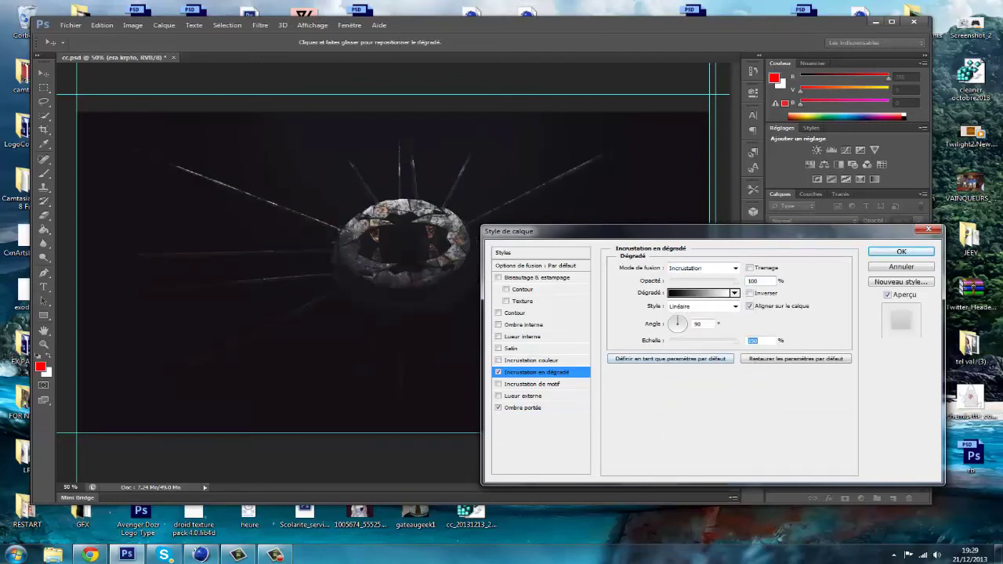
drag(735, 280, 675, 281)
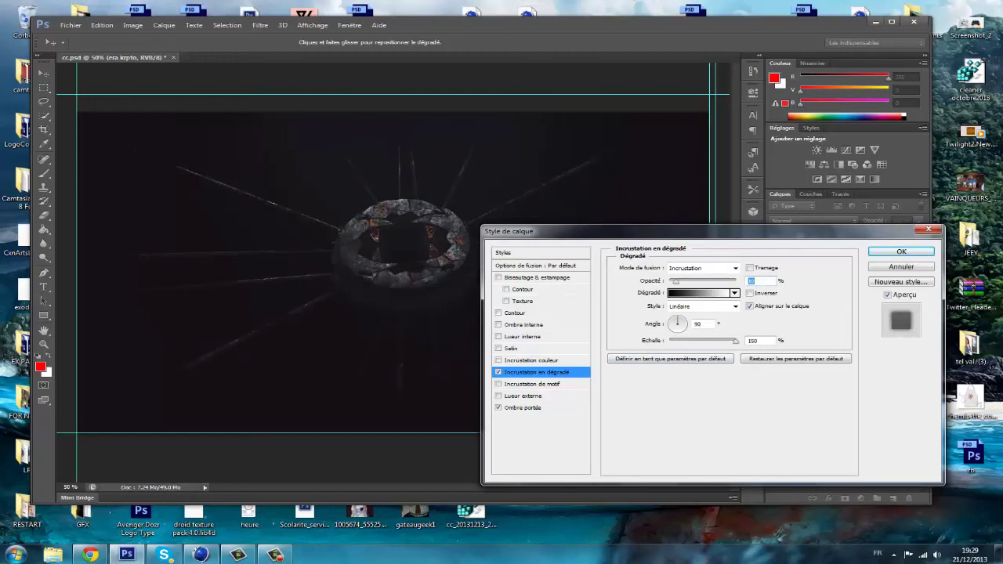
click(901, 252)
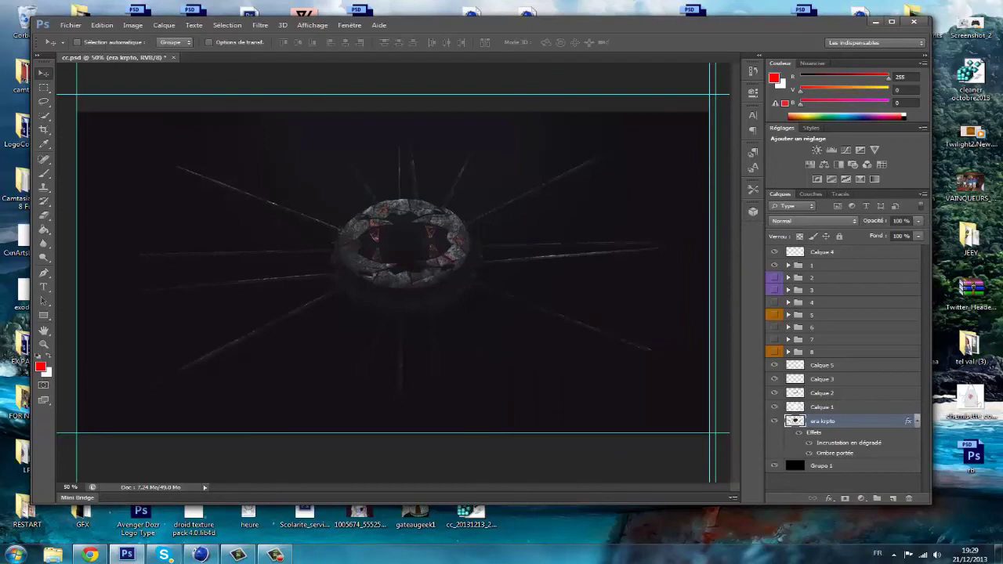
Lower the red spatter layer's opacity to 24%
click(831, 365)
click(919, 221)
drag(878, 233, 874, 233)
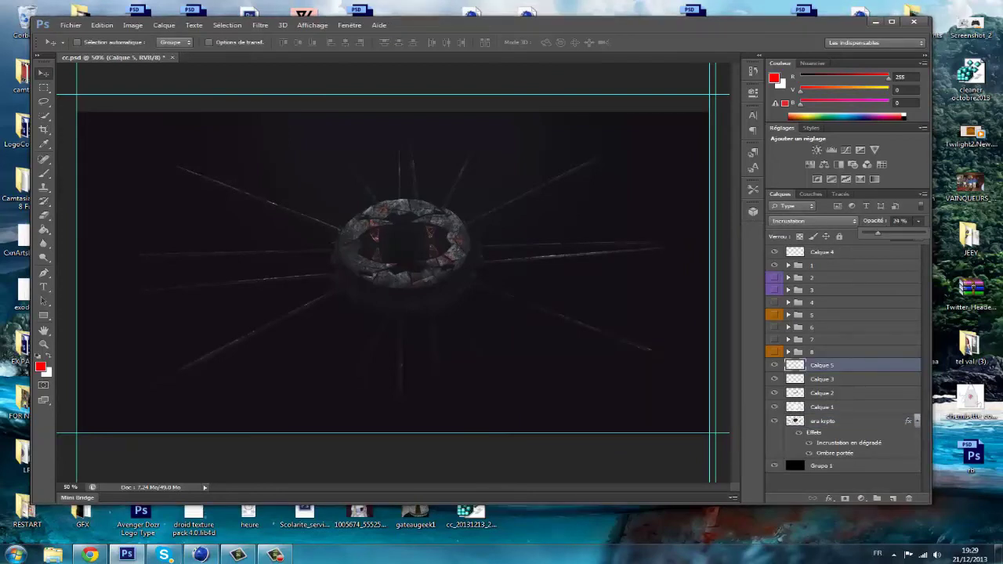
Group the layers from Calque 5 down to era krpto and merge the group into a single layer
click(831, 421)
shift+click(831, 365)
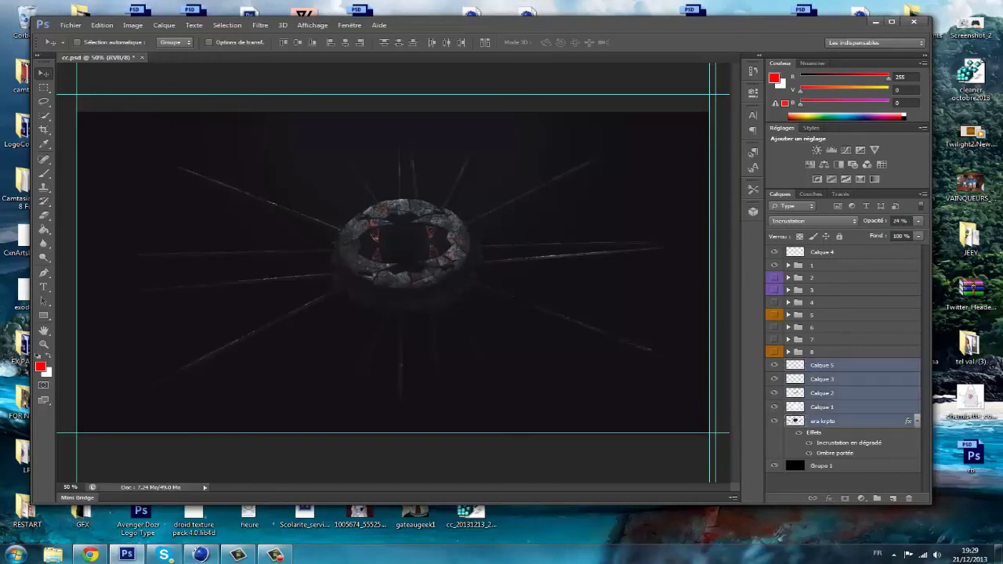
key(ctrl+g)
right_click(829, 366)
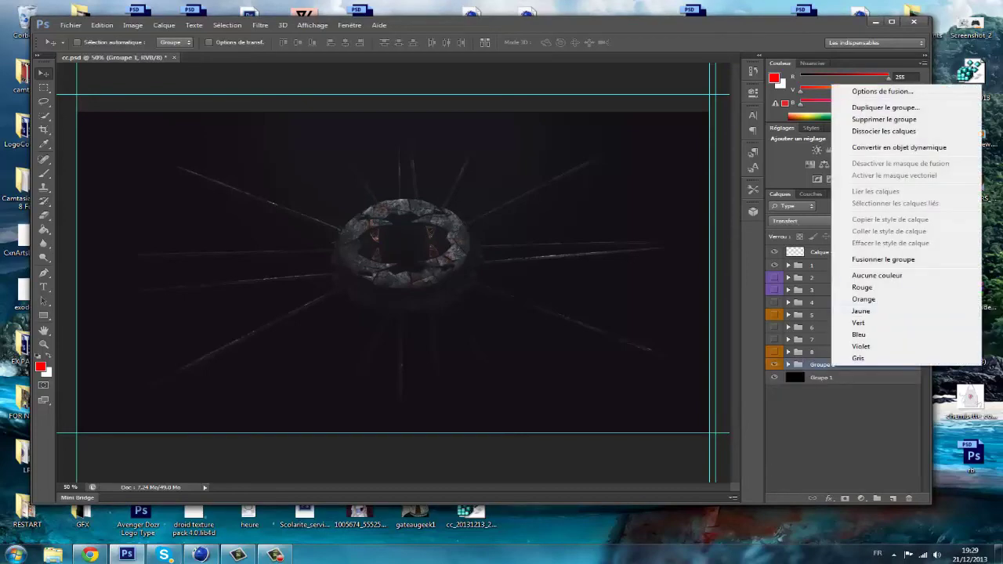
key(Escape)
Duplicate the merged Groupe 1 layer until there are four copies stacked above it
right_click(829, 366)
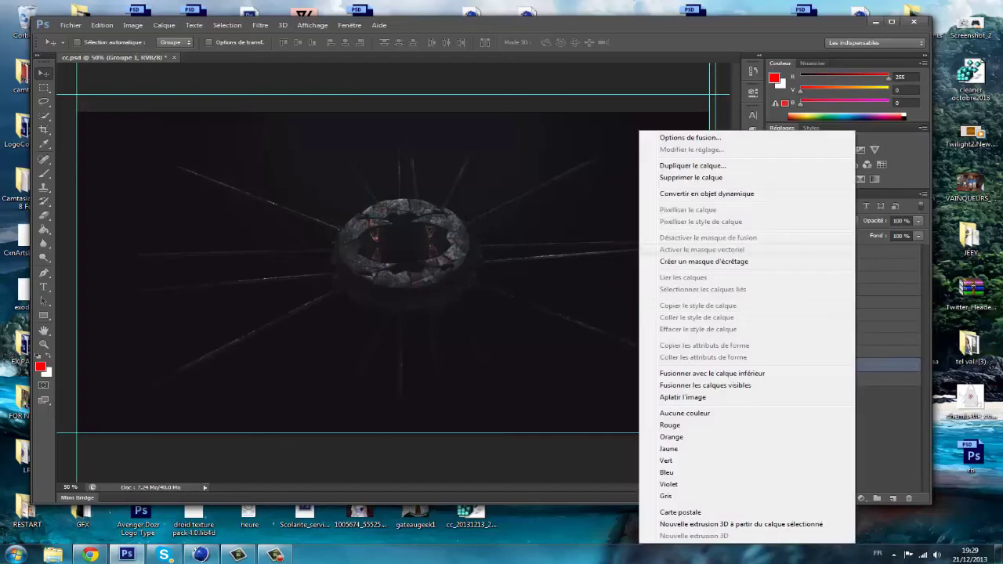
click(689, 166)
key(Return)
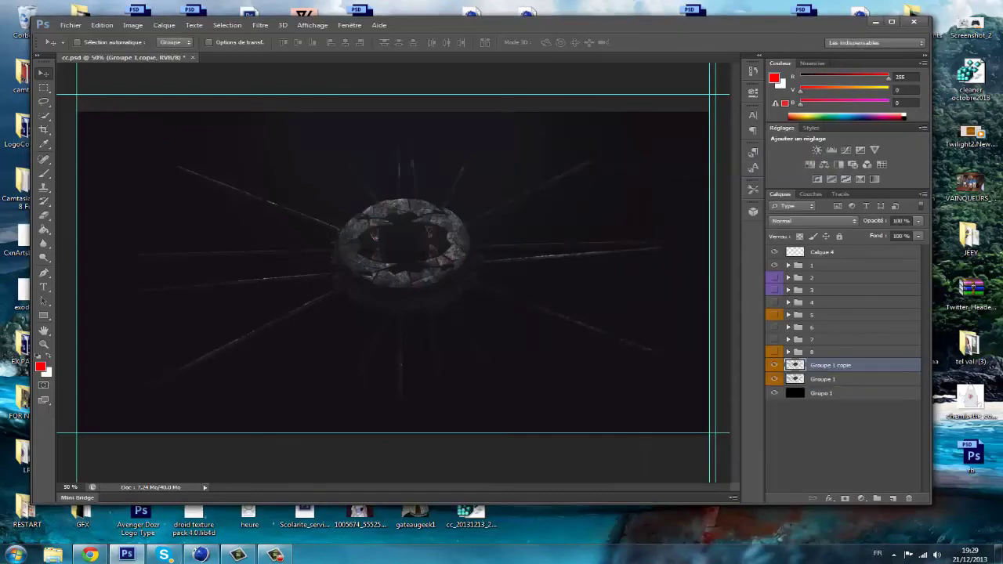
right_click(829, 372)
click(690, 164)
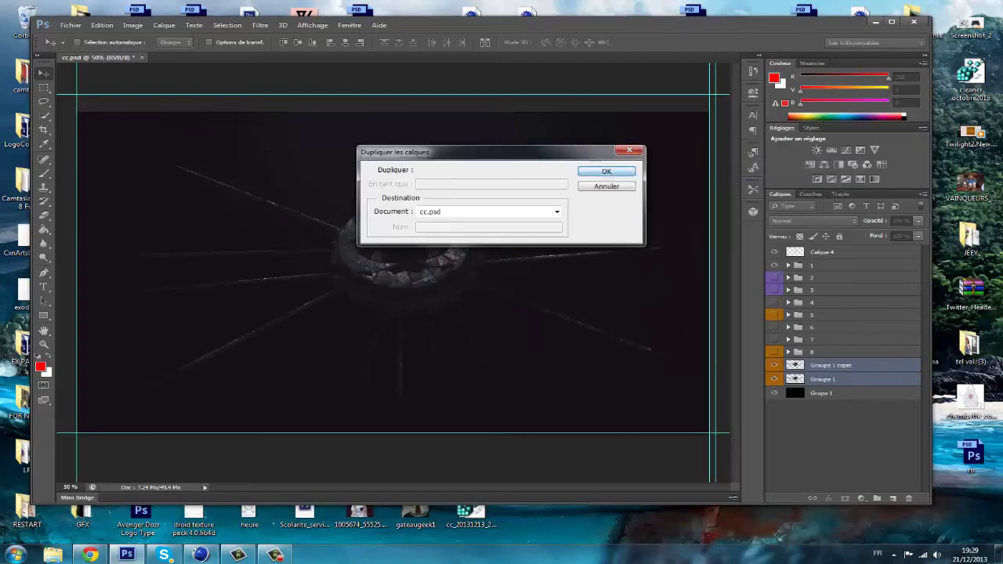
key(Return)
click(832, 365)
right_click(832, 365)
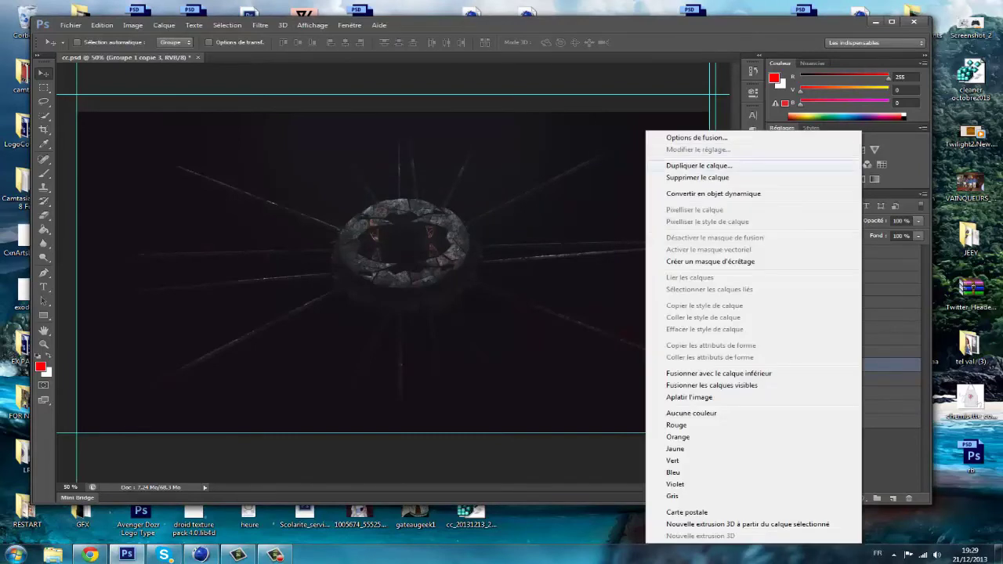
click(689, 164)
key(Return)
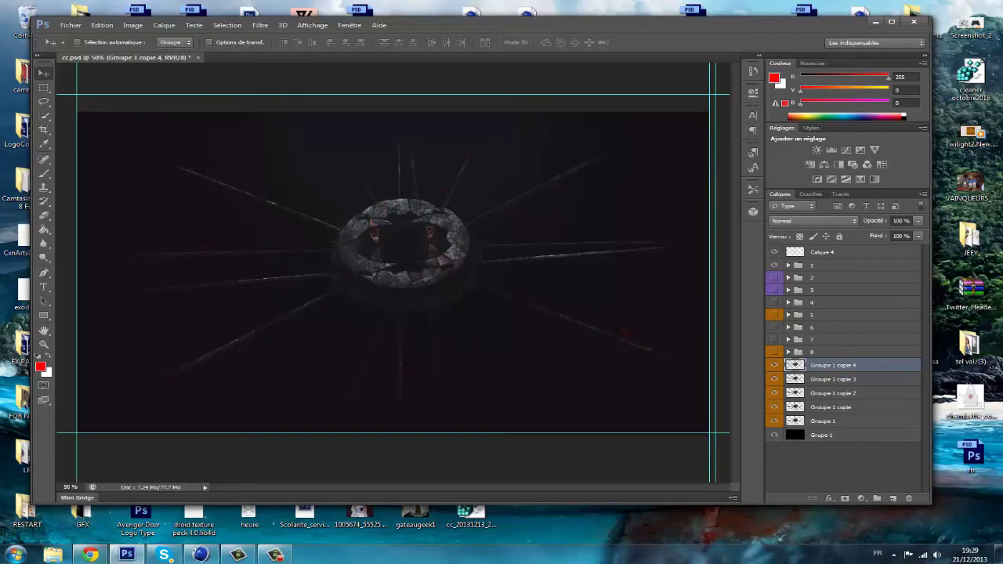
click(259, 25)
mouse_move(282, 134)
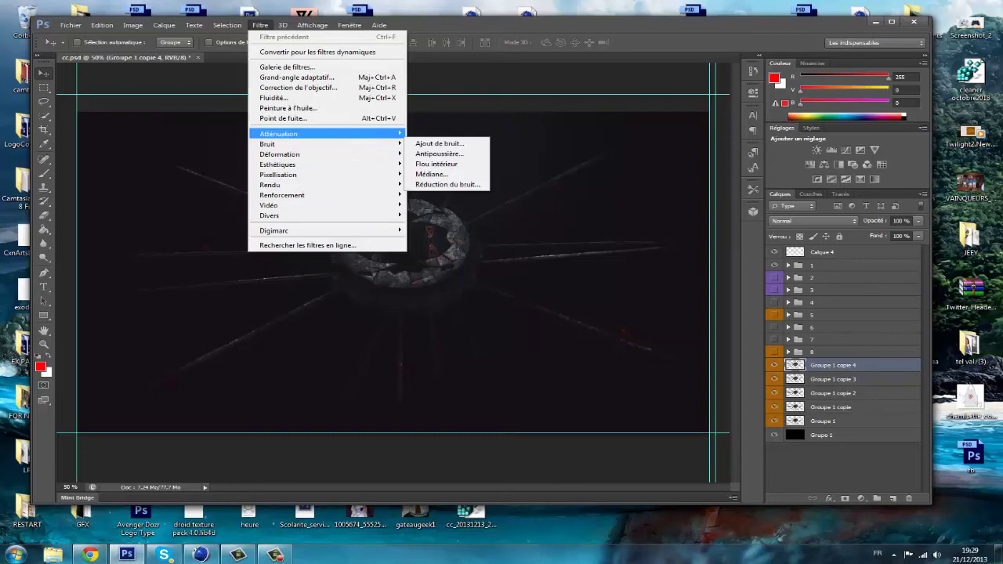
click(287, 67)
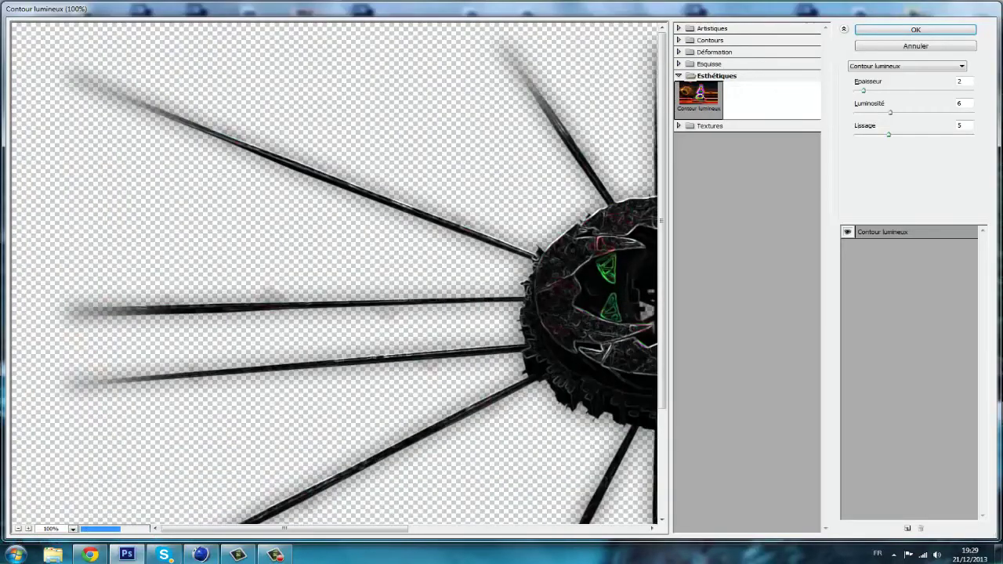
click(680, 40)
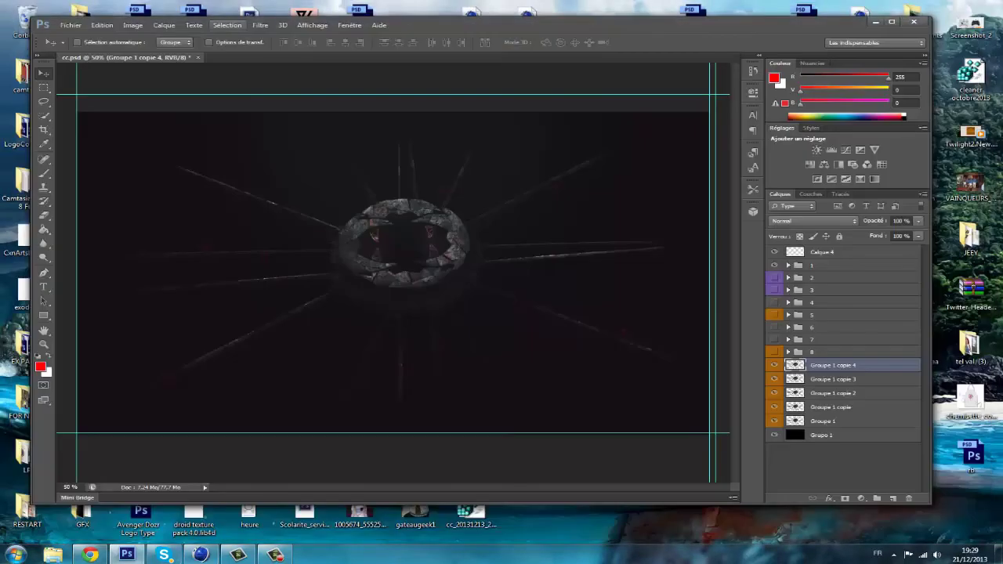
Apply a Gaussian blur with a 3.6 px radius to the Groupe 1 copie 4 layer
click(260, 25)
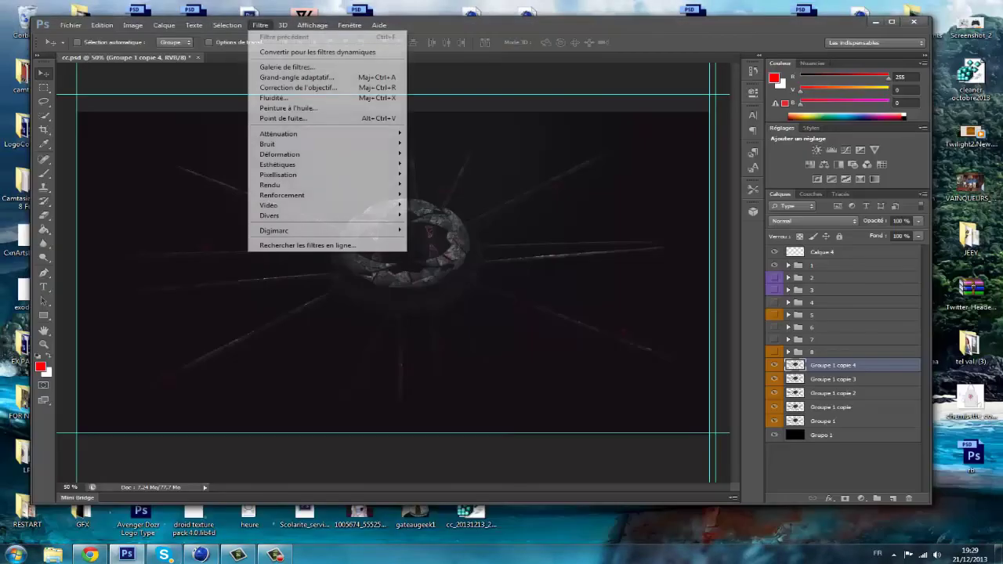
mouse_move(278, 134)
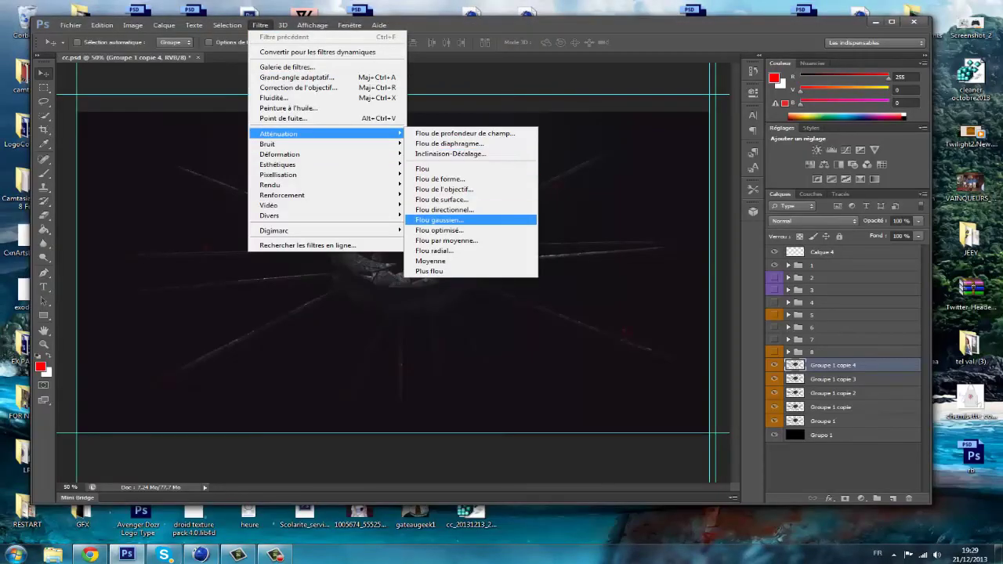
click(439, 220)
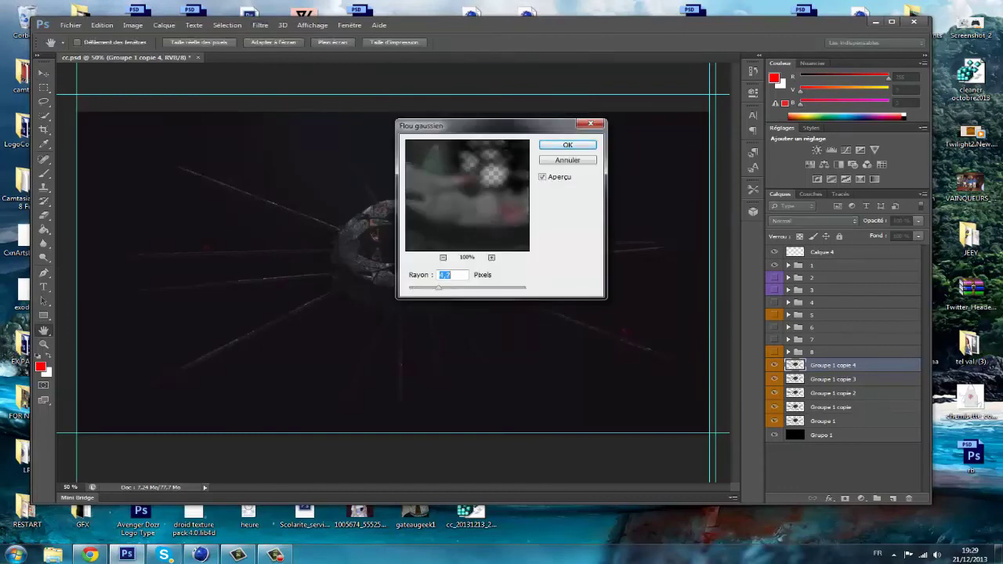
key(Up)
key(Up)
key(Up)
key(Down)
key(Down)
key(Down)
key(Down)
key(Down)
key(Down)
key(Down)
key(Down)
key(Down)
key(Down)
key(Down)
key(Down)
key(Down)
key(Down)
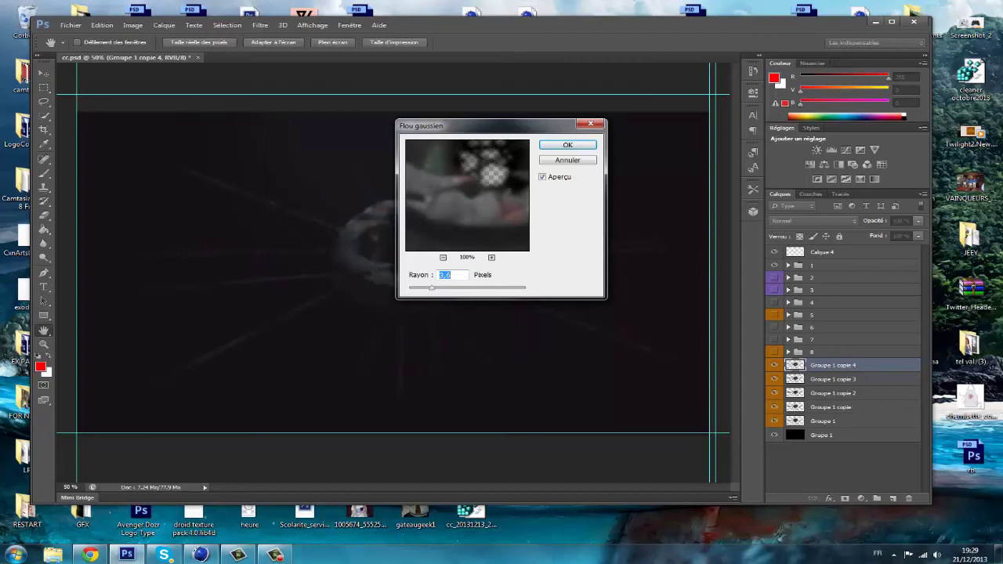
key(Return)
Erase the blurred layer over the central stone ring with a soft round eraser at 0% hardness
key(e)
right_click(384, 256)
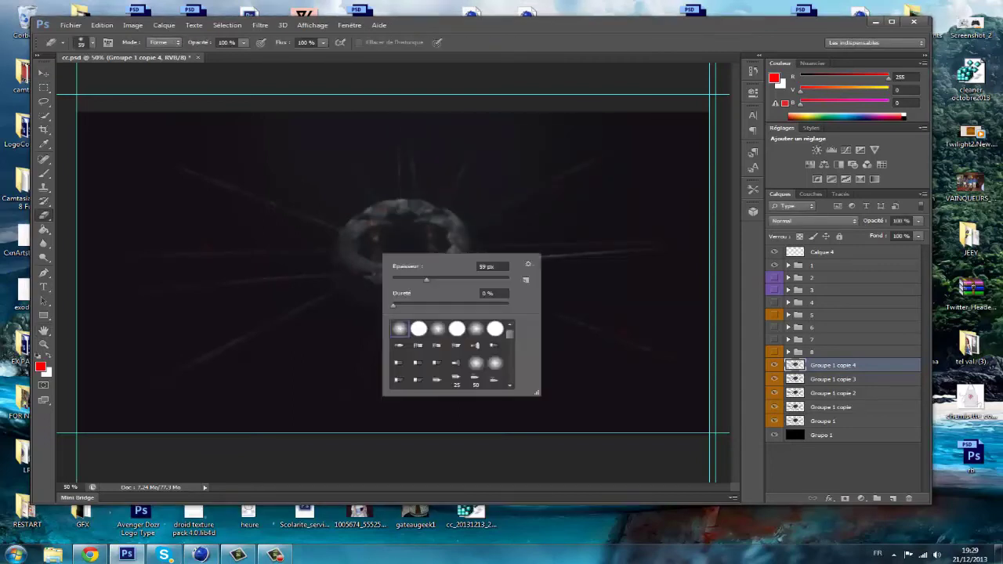
key(Return)
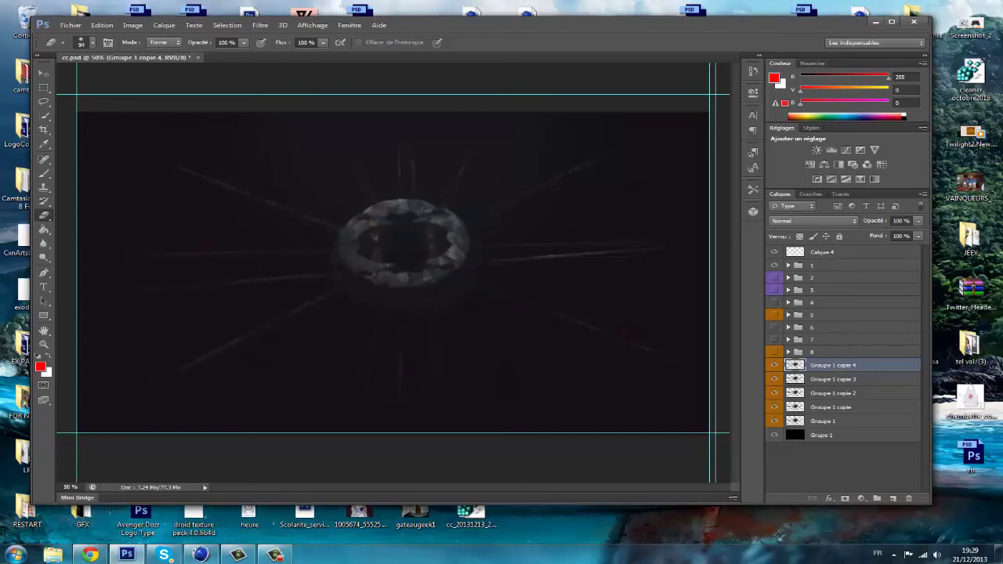
click(451, 251)
click(433, 219)
click(374, 223)
Lower the opacity of the Groupe 1 copie 4 layer to 66%
key(v)
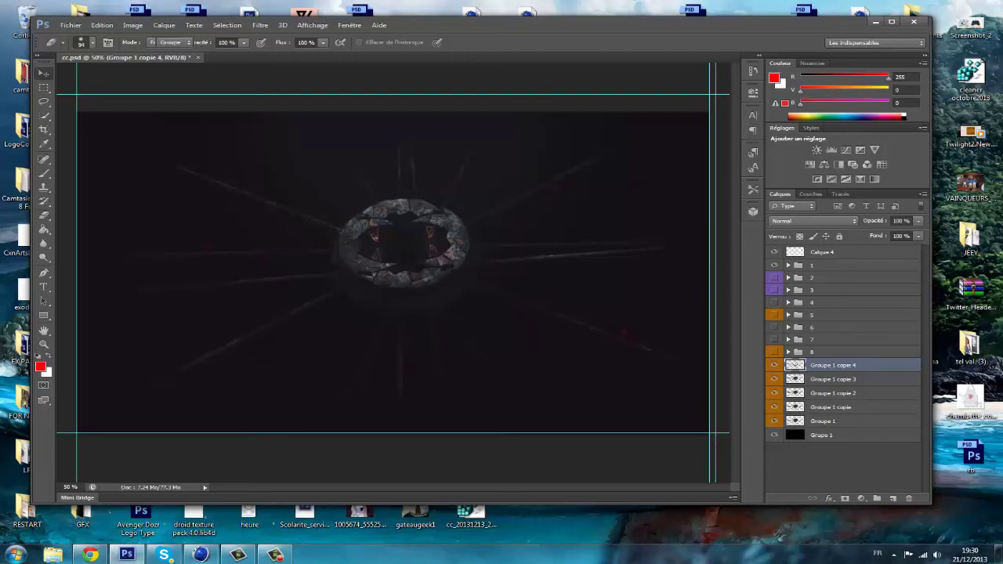
key(6)
key(6)
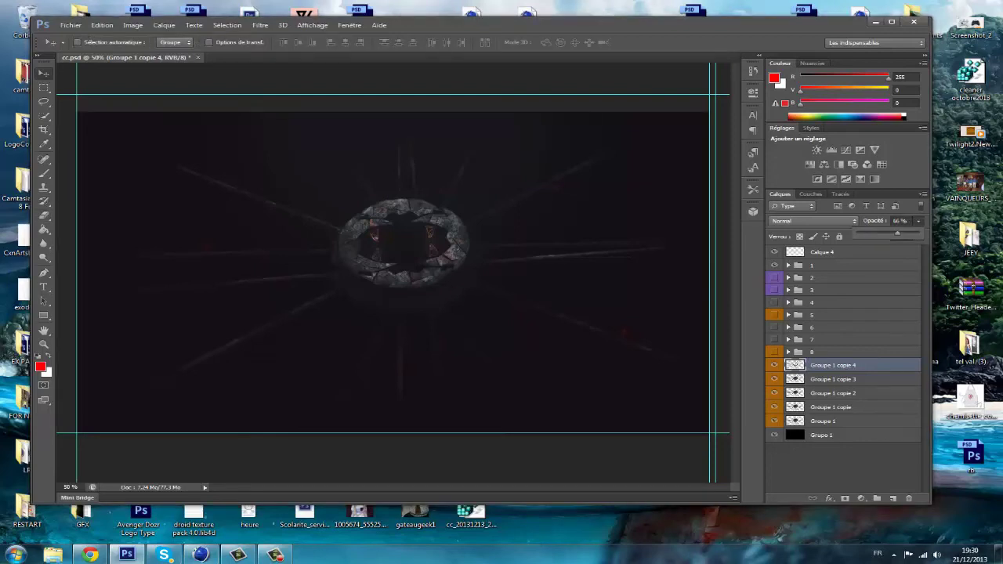
Apply the Contour lumineux filter with thickness 2, brightness 6 and smoothing 5 to Groupe 1 copie 3, and lower its opacity to 4%
click(833, 380)
click(833, 379)
click(260, 25)
click(287, 67)
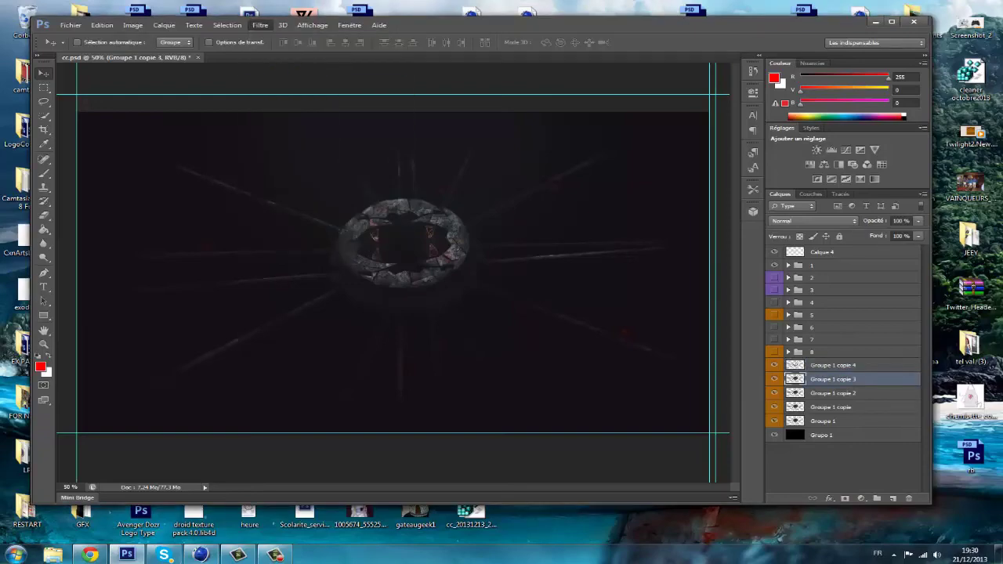
key(Return)
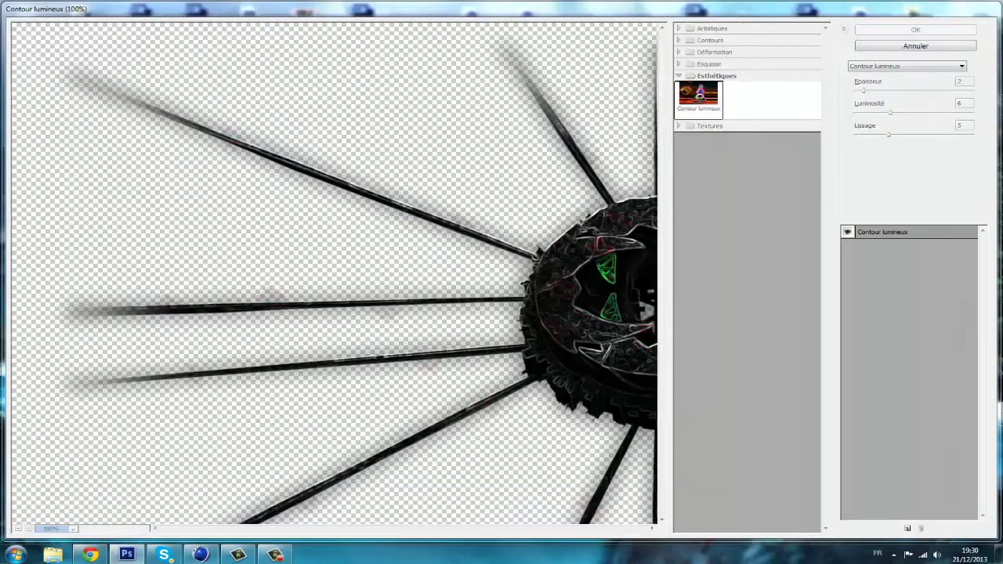
click(919, 221)
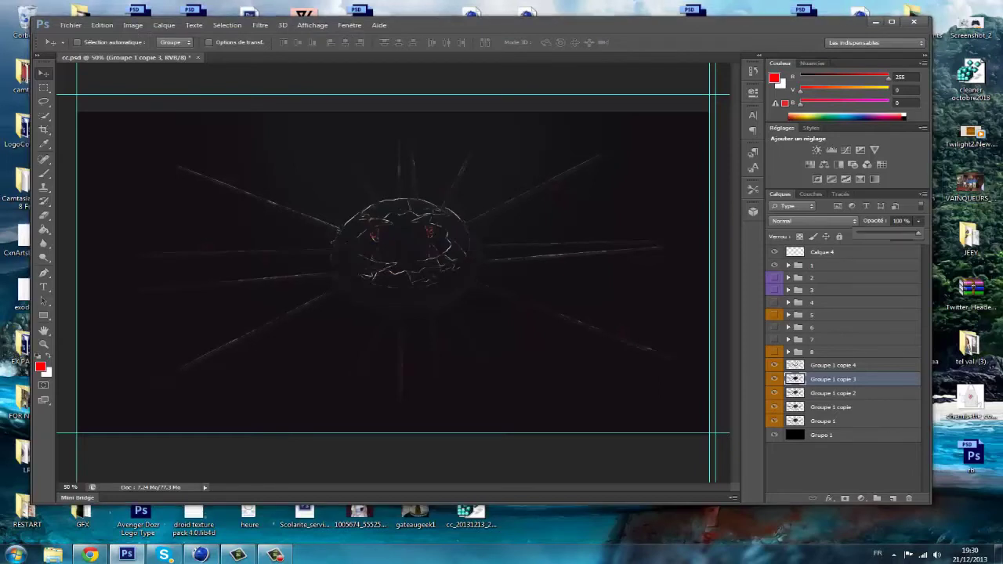
drag(918, 234, 860, 233)
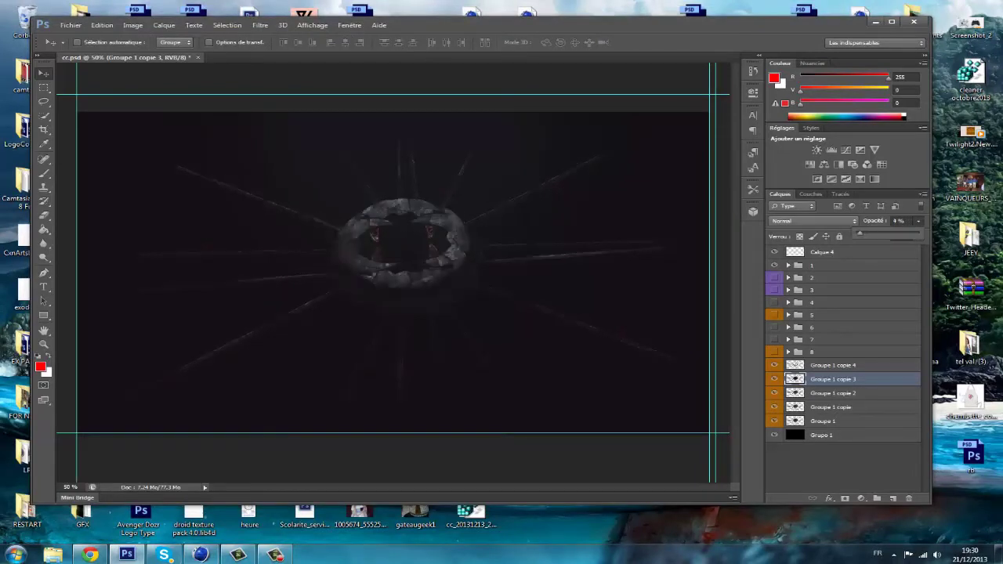
Duplicate the Groupe 1 copie 3 layer and set the duplicate's blend mode to Superposition
right_click(862, 378)
click(745, 163)
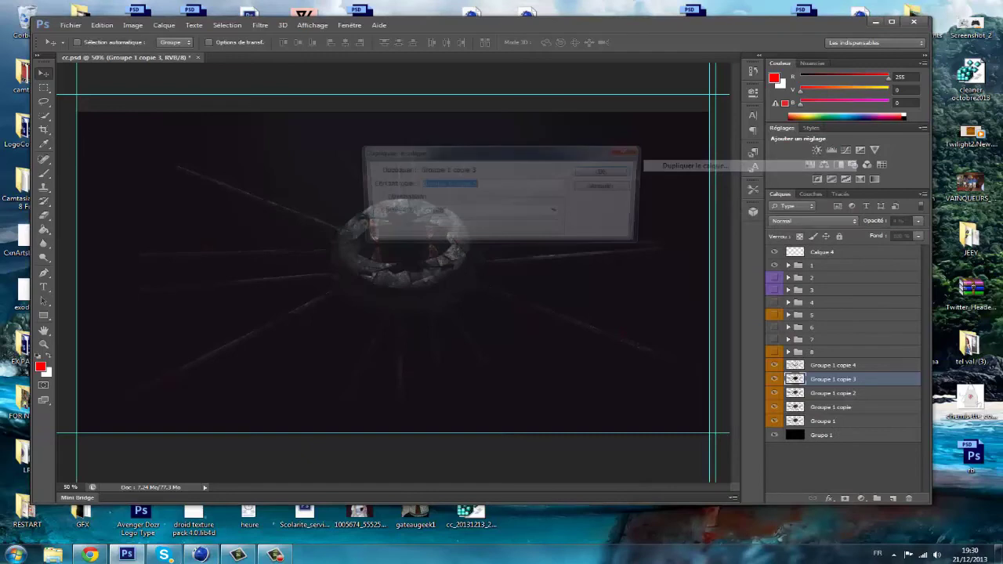
key(Return)
click(814, 221)
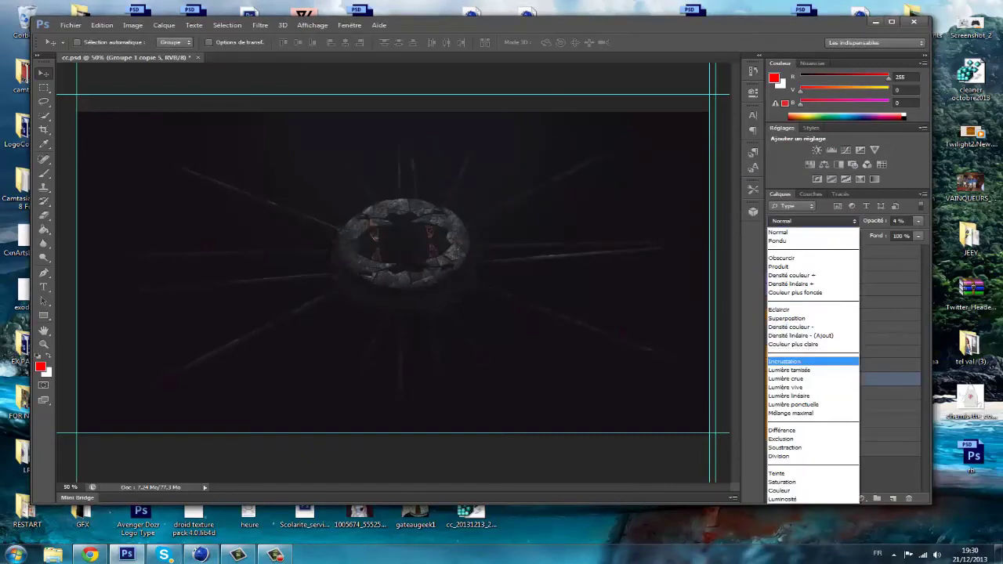
click(799, 318)
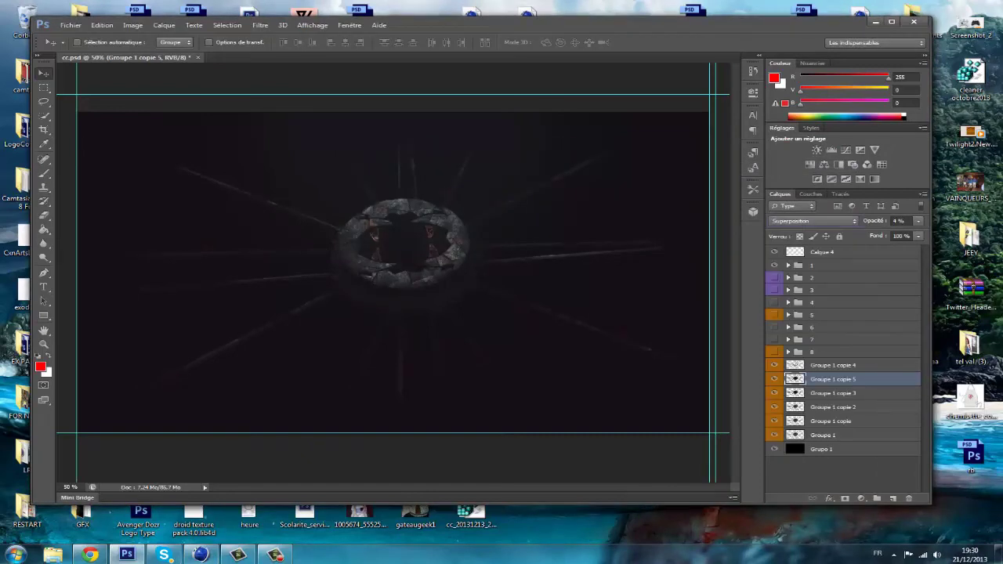
Apply the Contour accentué filter with thickness 2, brightness 28 and smoothing 5 to Groupe 1 copie 2, and lower its opacity to 36%
click(833, 407)
click(260, 24)
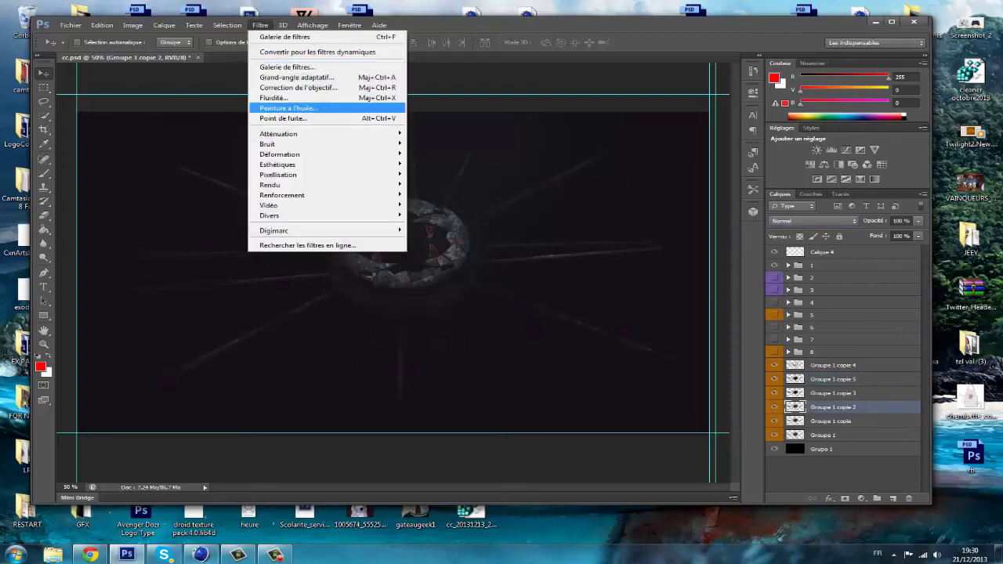
click(287, 67)
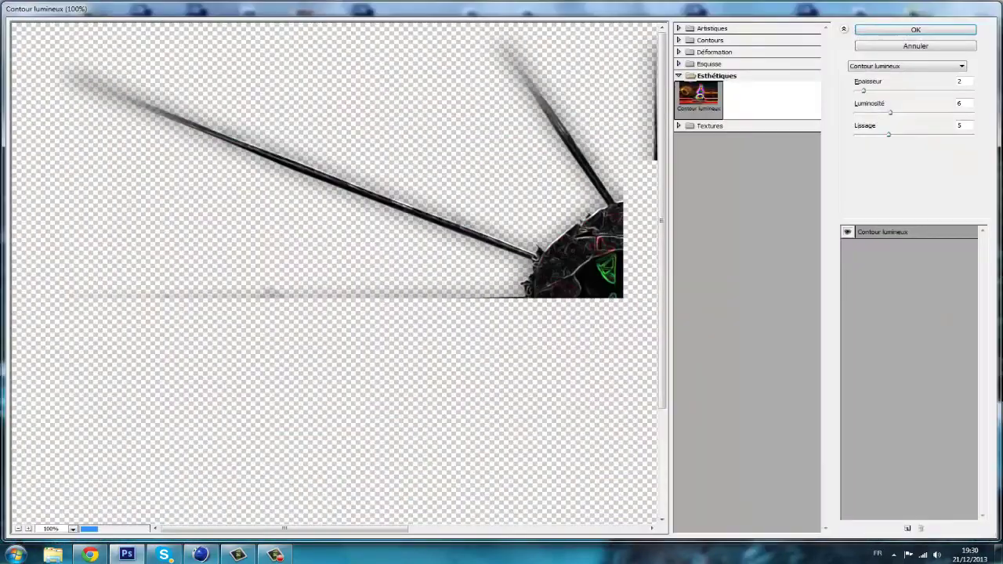
click(710, 40)
click(746, 61)
click(916, 29)
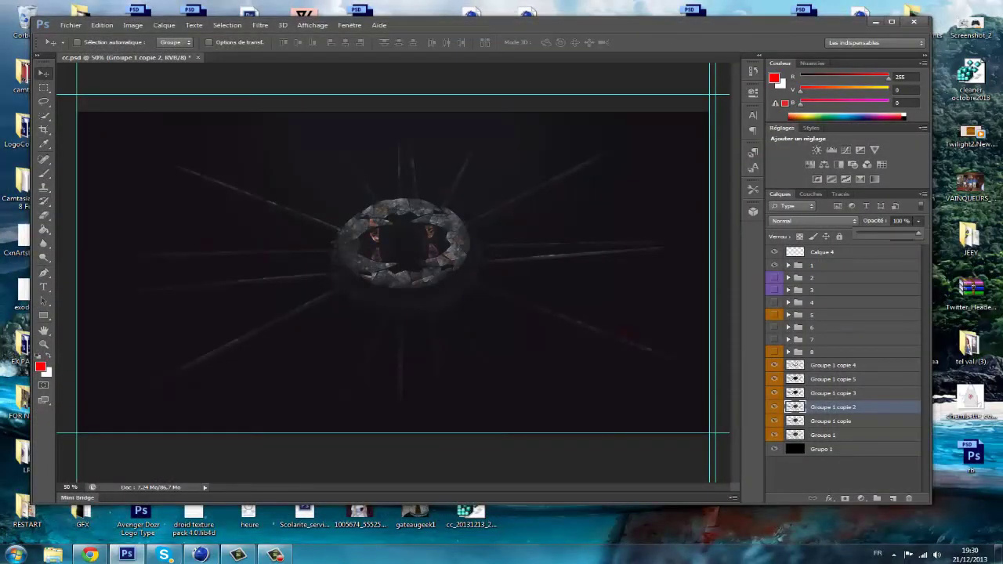
drag(919, 233, 879, 234)
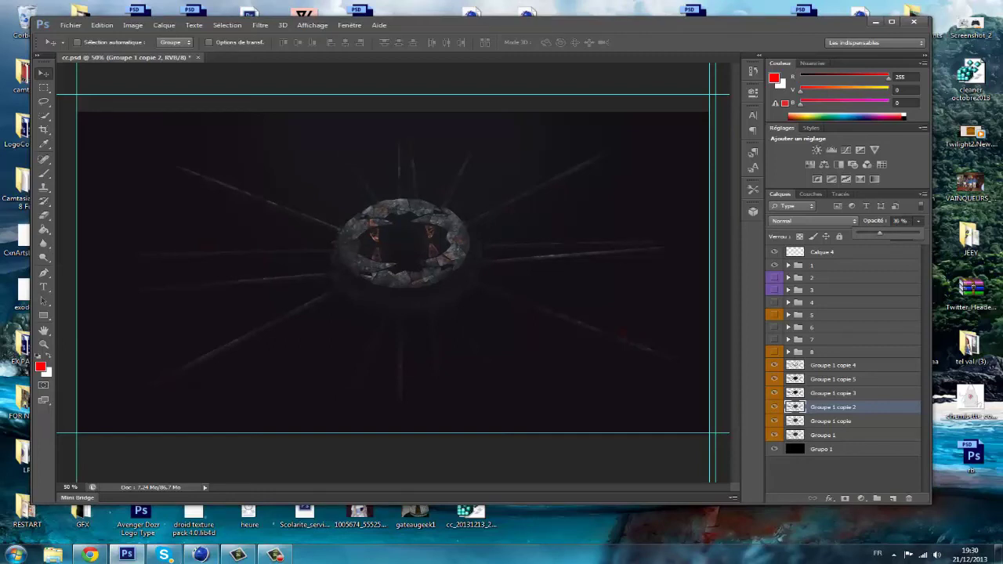
Apply the Verre filter with deformation 4, smoothing 5, Dépolie texture and 139% scale to Groupe 1 copie, and lower its opacity
click(832, 421)
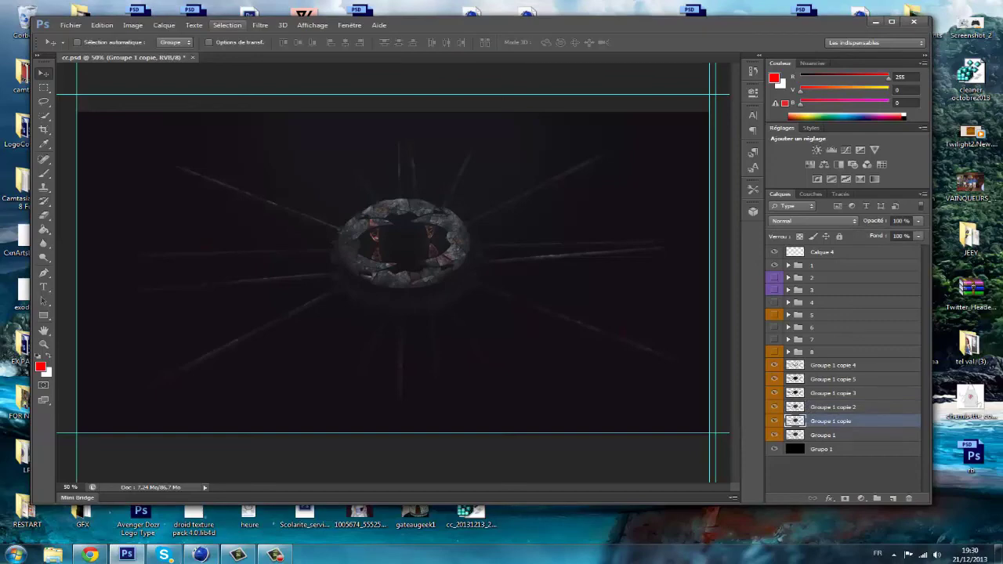
click(259, 24)
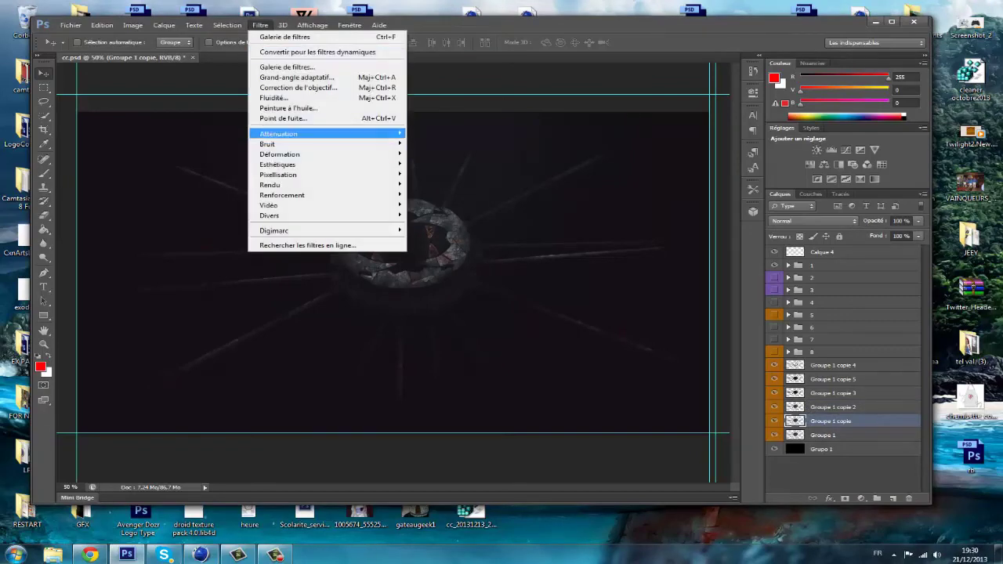
click(286, 66)
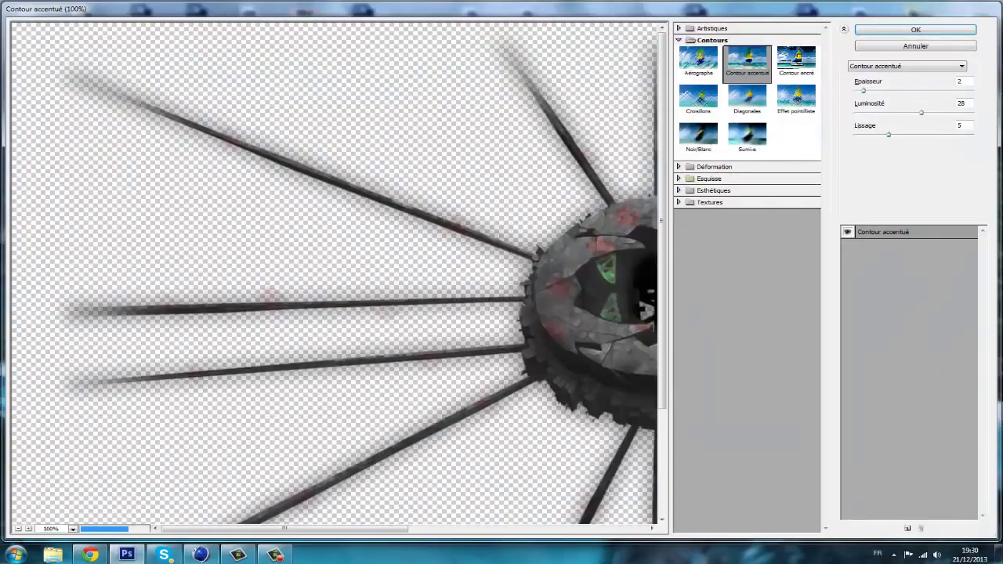
click(679, 179)
click(679, 167)
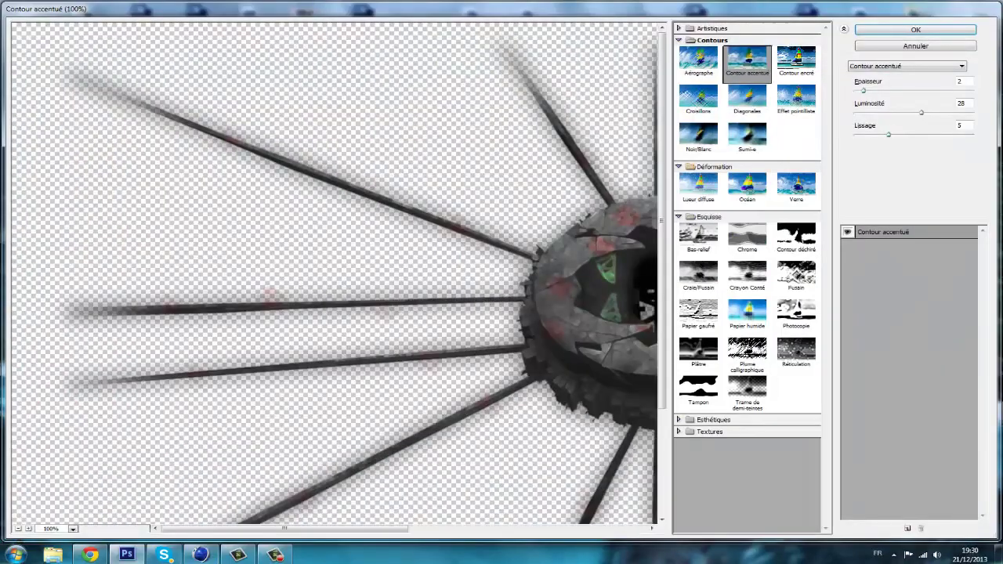
click(698, 186)
click(747, 186)
click(796, 187)
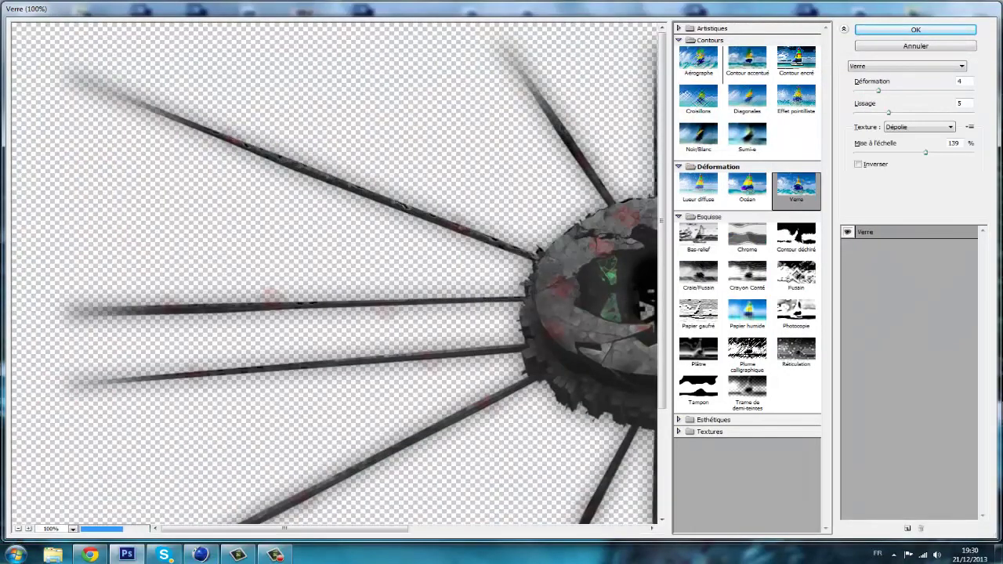
drag(564, 282, 324, 223)
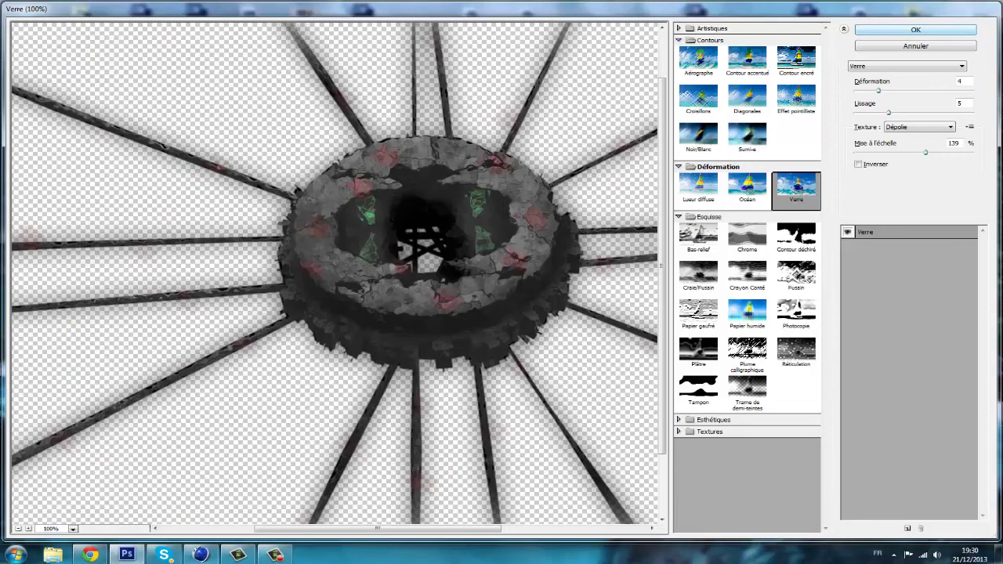
click(678, 216)
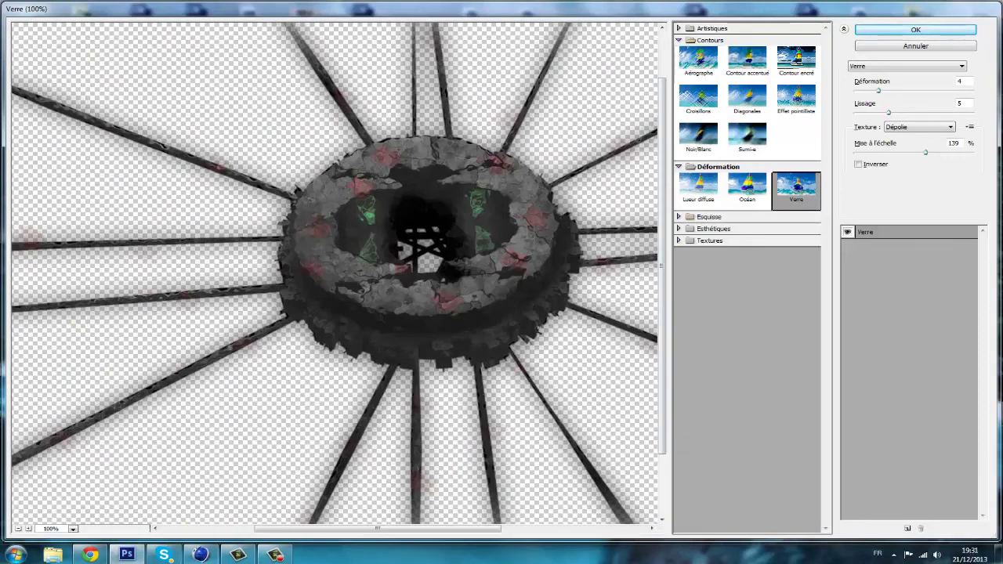
click(679, 40)
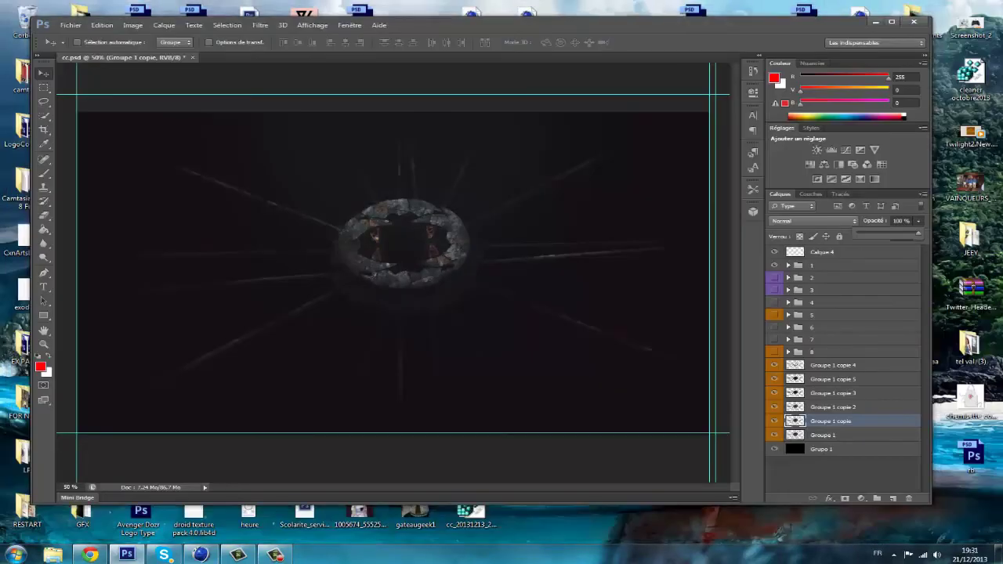
drag(919, 234, 878, 233)
Group the layers from Groupe 1 through Groupe 1 copie 4 and duplicate the resulting group
click(823, 435)
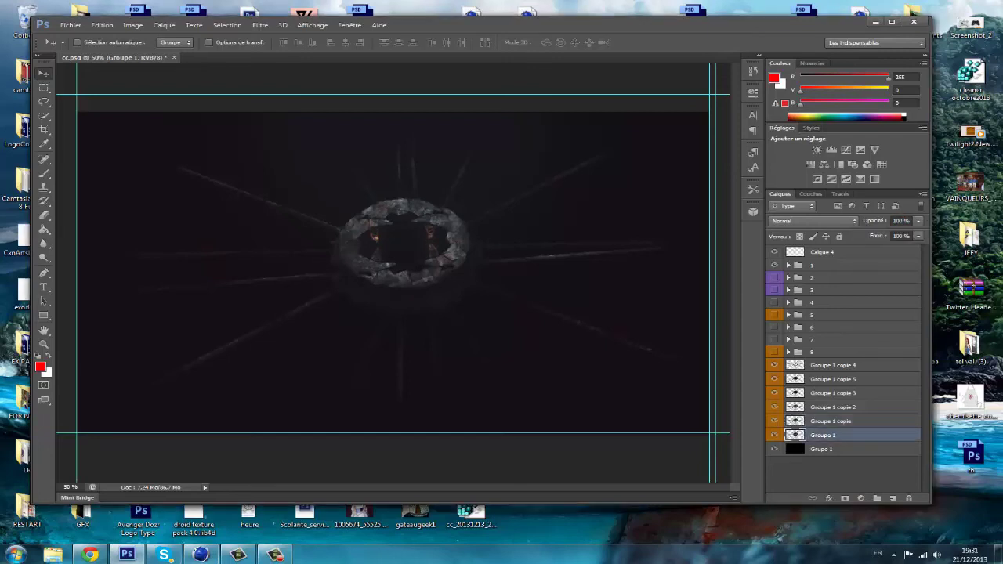
shift+click(833, 365)
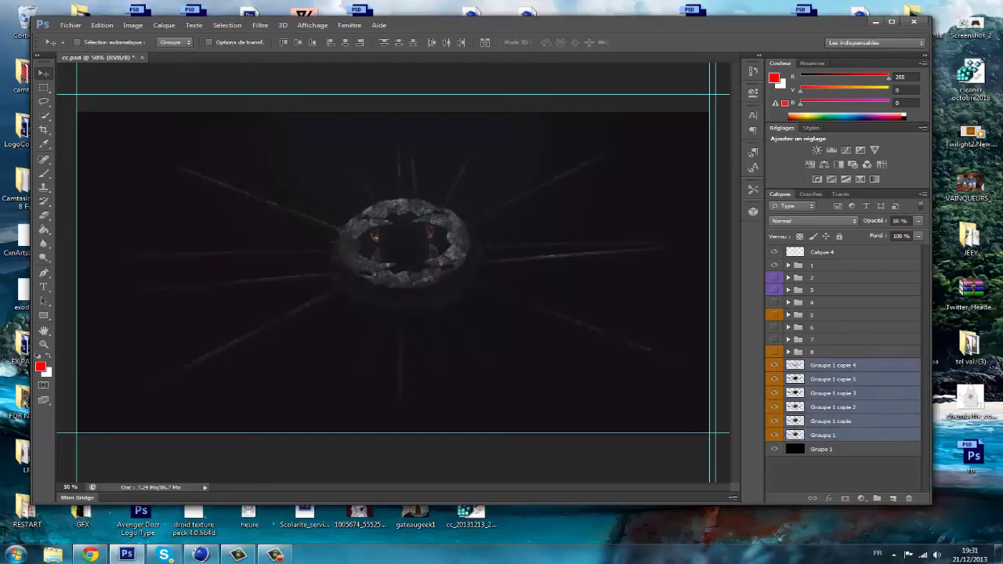
key(ctrl+g)
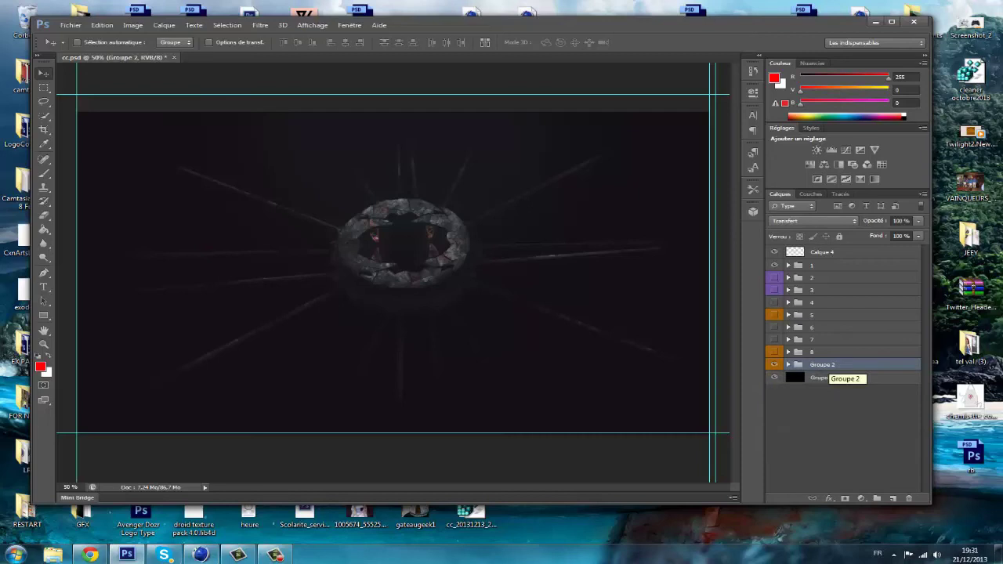
right_click(823, 366)
click(848, 100)
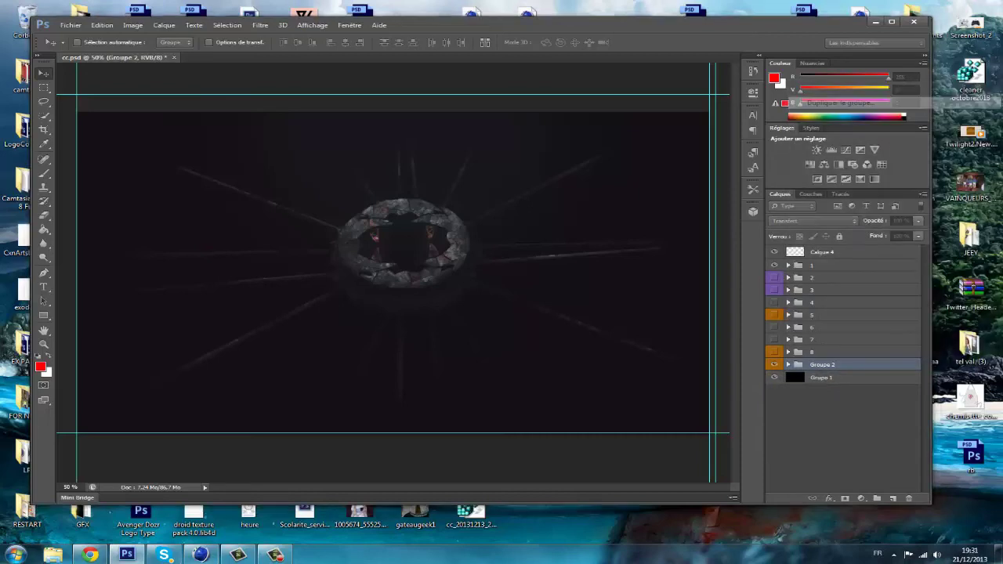
key(Return)
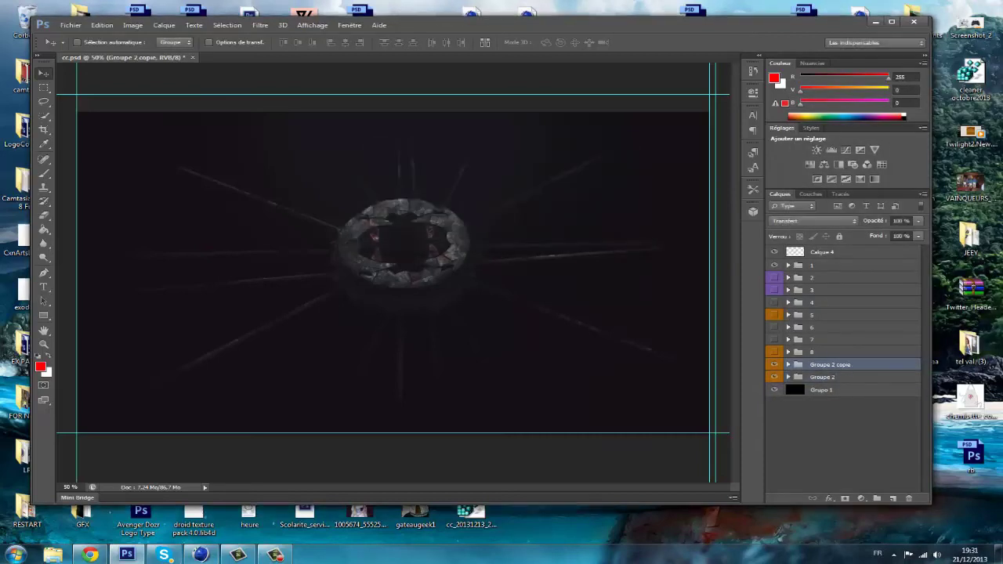
Merge the Groupe 2 copie group into a single layer and move it below Groupe 2
key(ctrl+t)
key(Return)
right_click(786, 366)
click(830, 259)
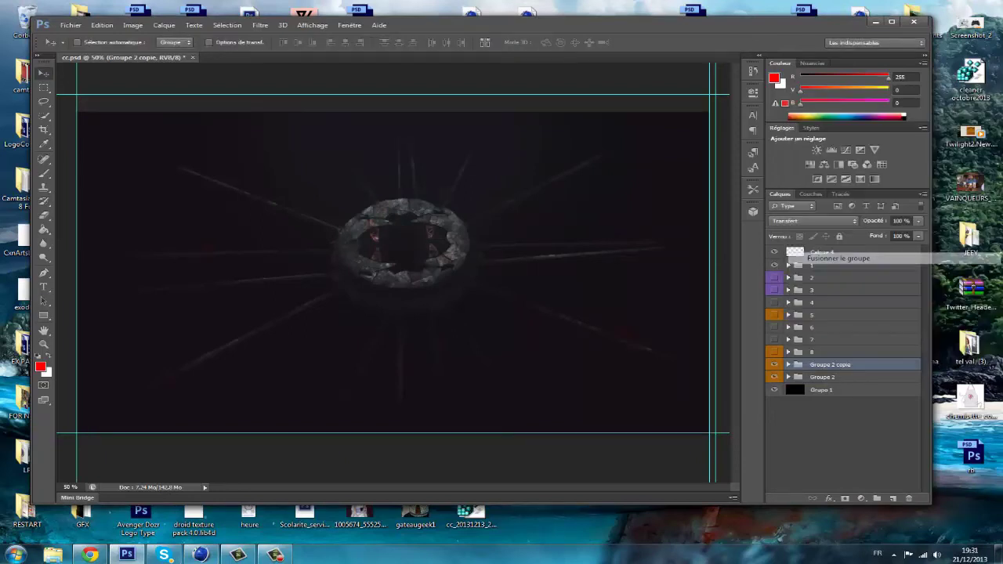
drag(796, 382, 796, 384)
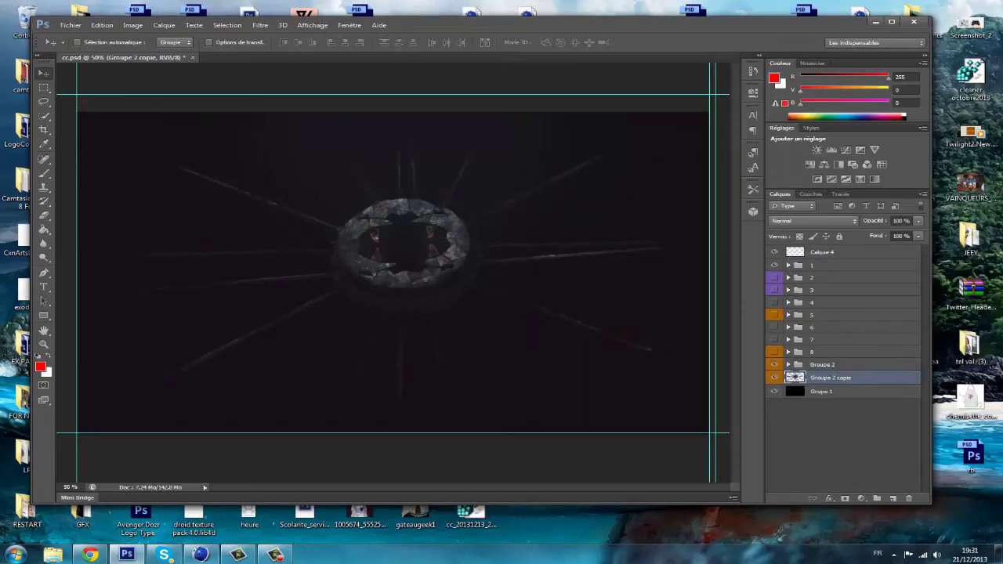
Enlarge the Groupe 2 copie layer, reposition it behind the original logo, and lower its opacity to 41%
key(ctrl+t)
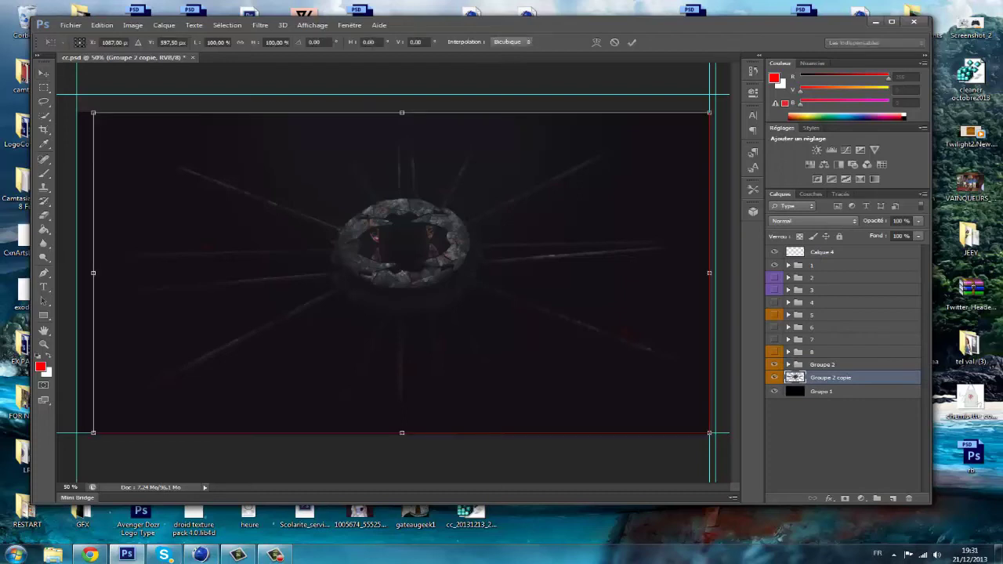
drag(94, 113, 2, 48)
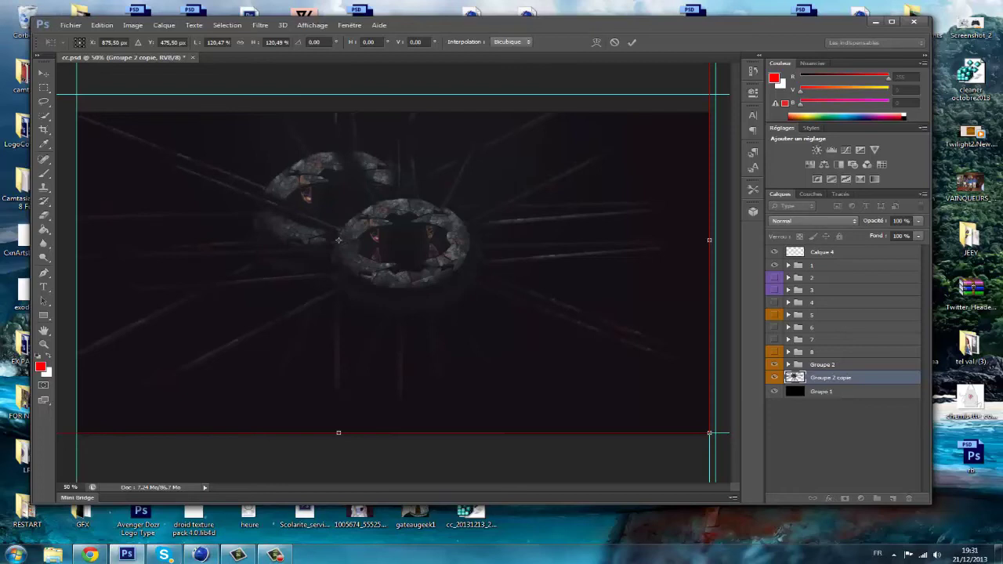
drag(339, 240, 573, 347)
shift+drag(201, 154, 31, 65)
key(Return)
mouse_move(487, 303)
mouse_down()
mouse_move(453, 309)
mouse_move(474, 309)
mouse_up()
drag(919, 221, 867, 233)
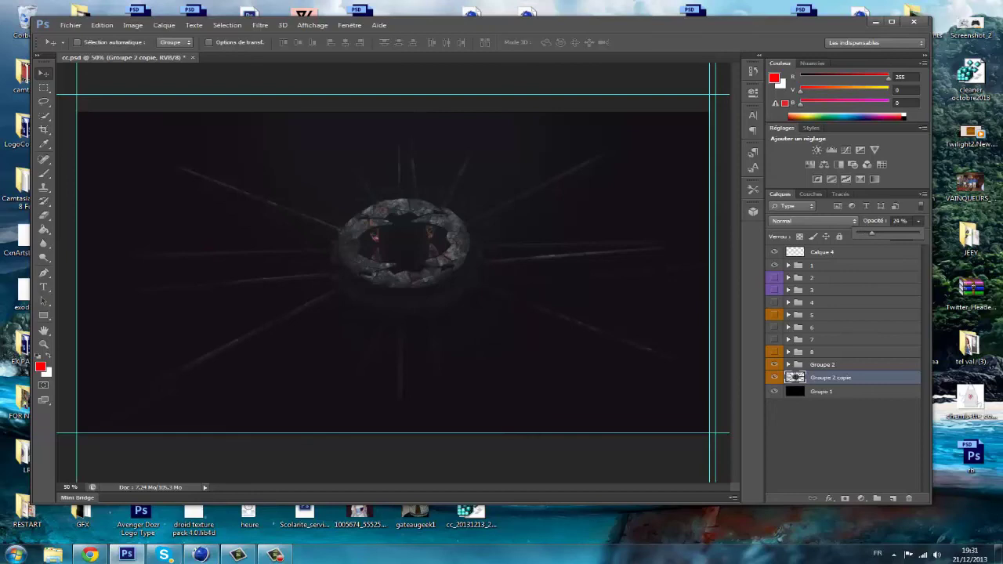
mouse_move(872, 233)
mouse_down()
mouse_move(891, 233)
mouse_move(881, 234)
mouse_up()
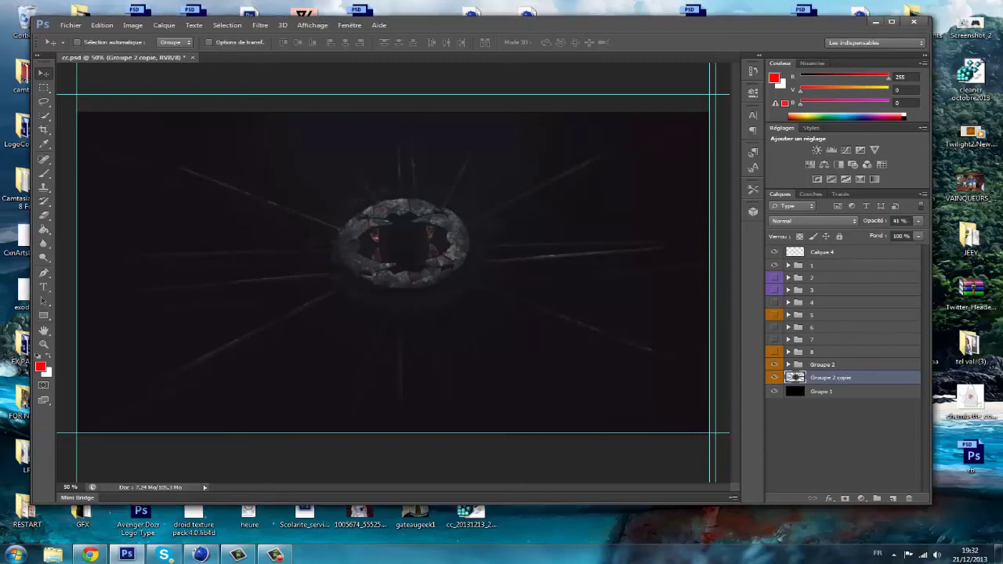
Create a new empty layer directly above the Groupe 2 group
click(823, 365)
click(164, 24)
mouse_move(188, 37)
click(342, 36)
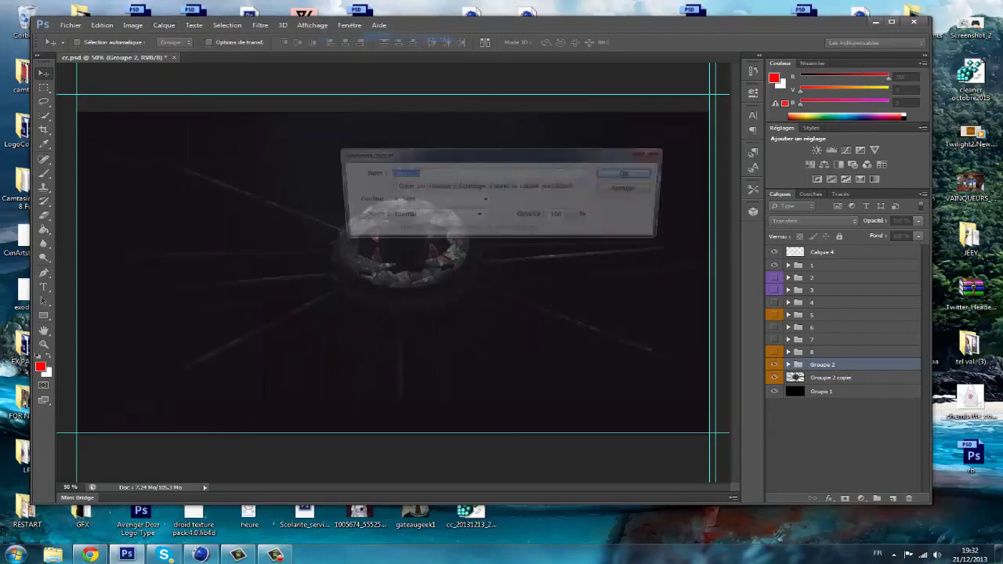
key(Return)
Set up a soft round brush with a size of 127 px and 0% hardness
click(44, 173)
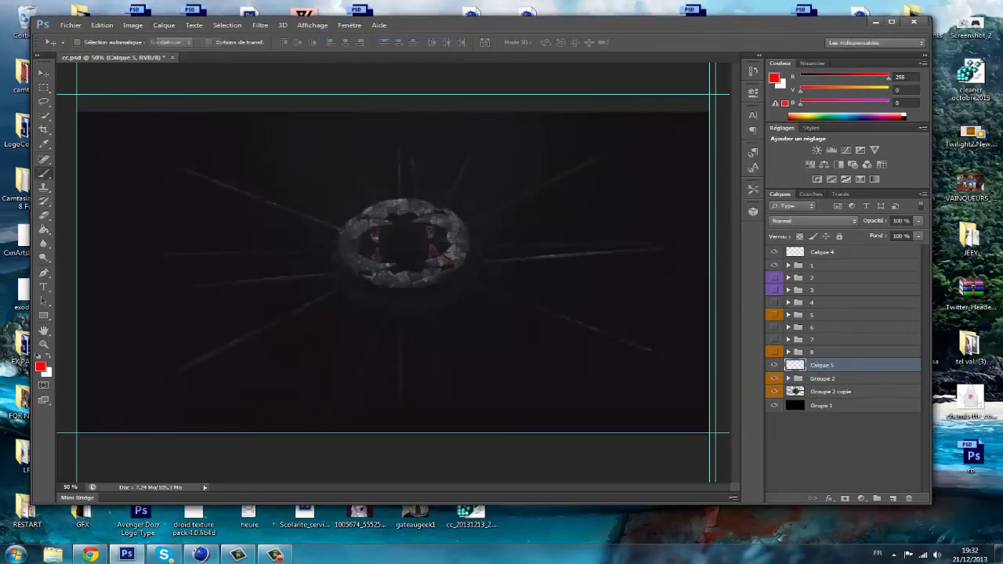
right_click(205, 176)
click(222, 251)
drag(248, 203, 281, 203)
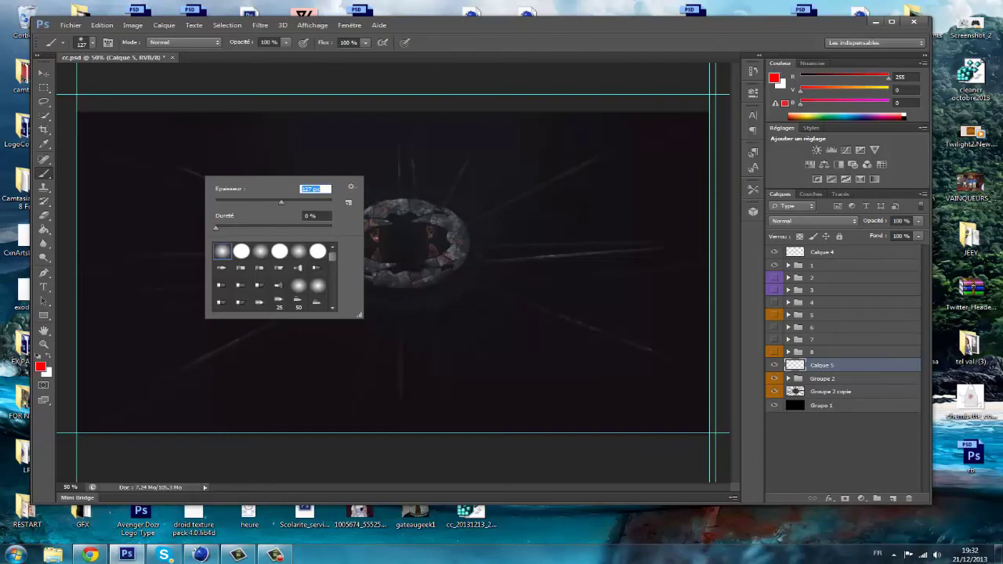
right_click(223, 255)
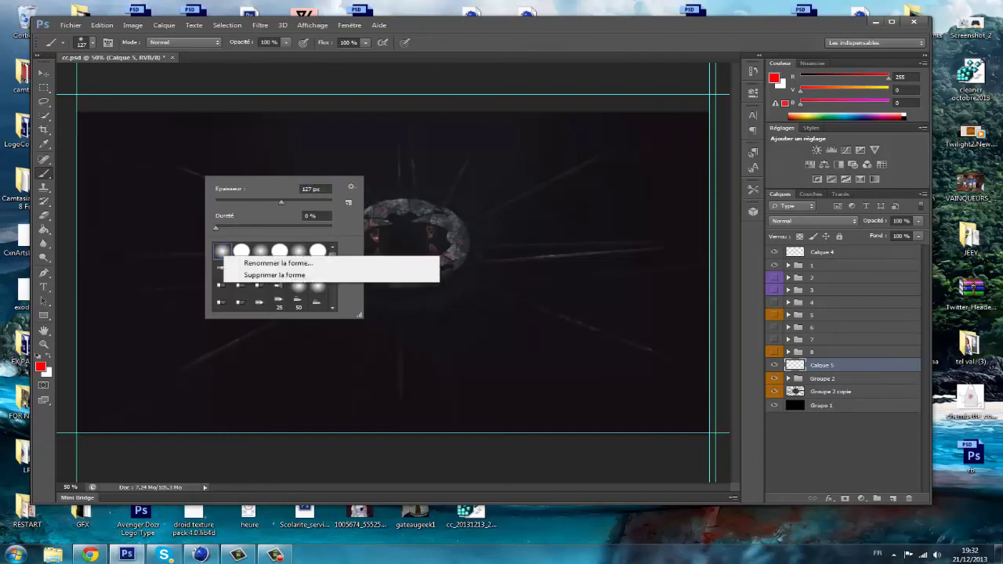
key(Escape)
key(Return)
Paint soft red dots on Calque 5 along the spikes all around the logo, and lower the layer's opacity to 9%
click(182, 170)
click(271, 205)
click(331, 225)
click(405, 173)
click(402, 134)
click(494, 135)
click(456, 194)
click(558, 166)
click(528, 258)
click(645, 245)
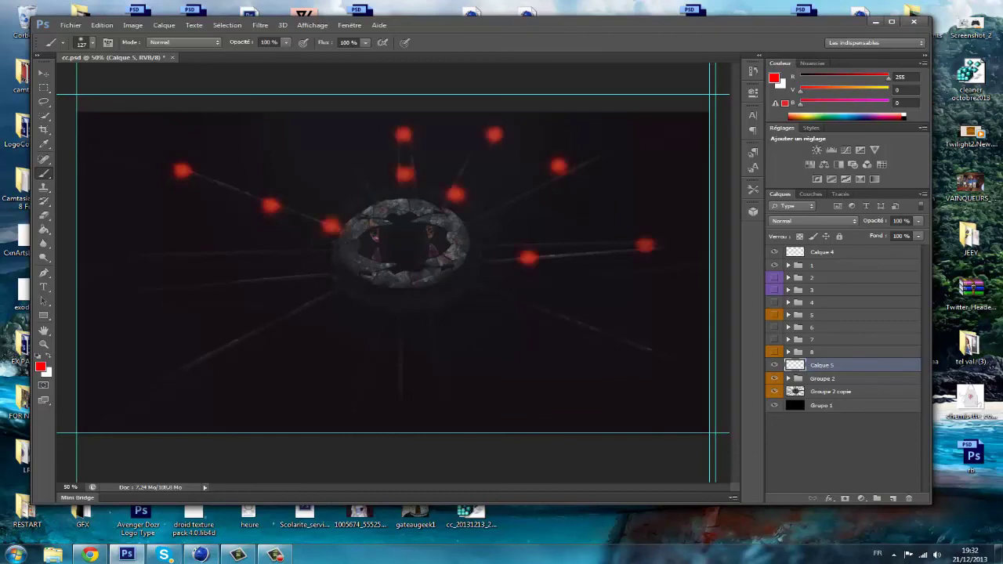
click(565, 322)
click(502, 293)
click(299, 304)
click(189, 358)
click(174, 297)
click(296, 274)
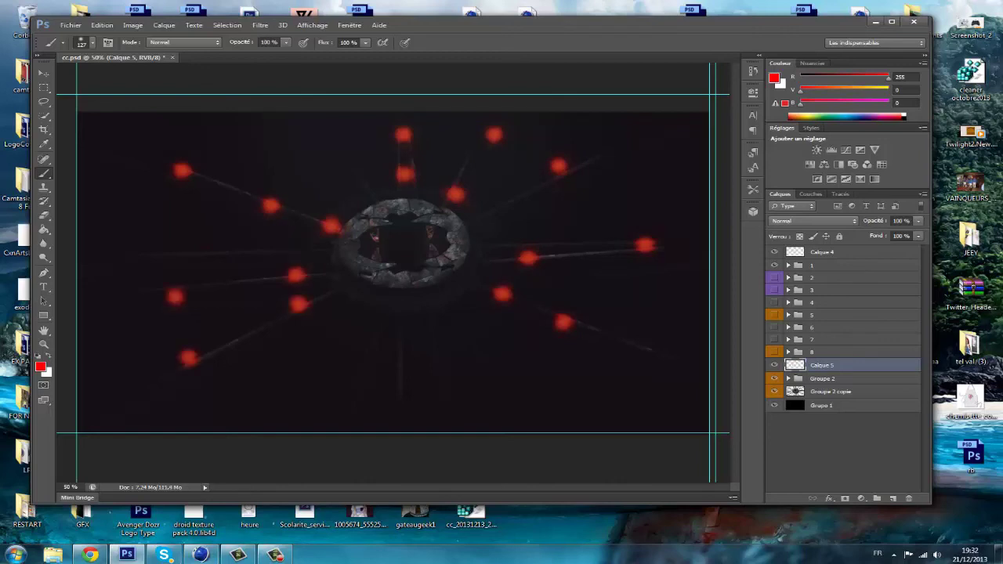
click(393, 338)
click(398, 392)
click(498, 380)
click(444, 316)
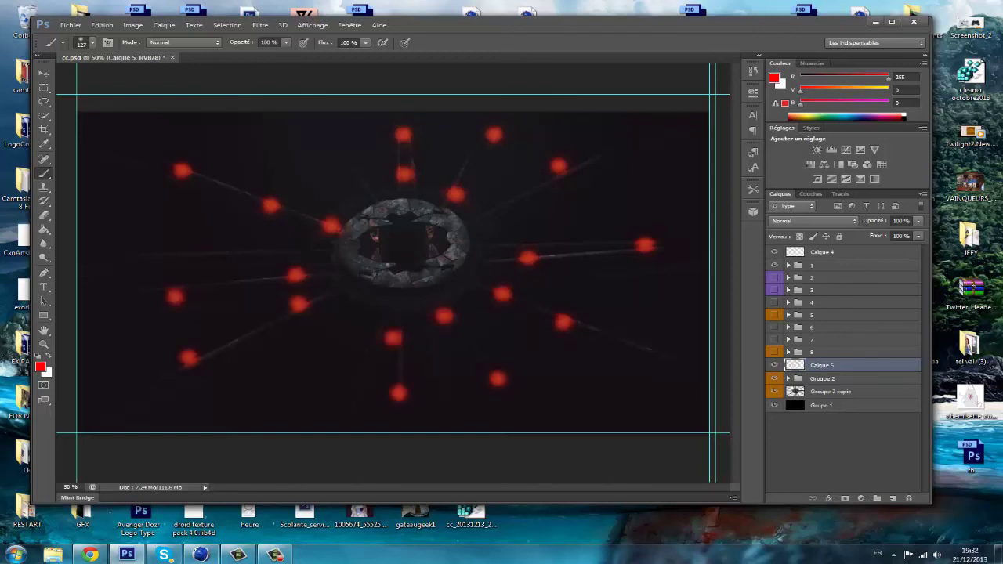
drag(918, 221, 862, 232)
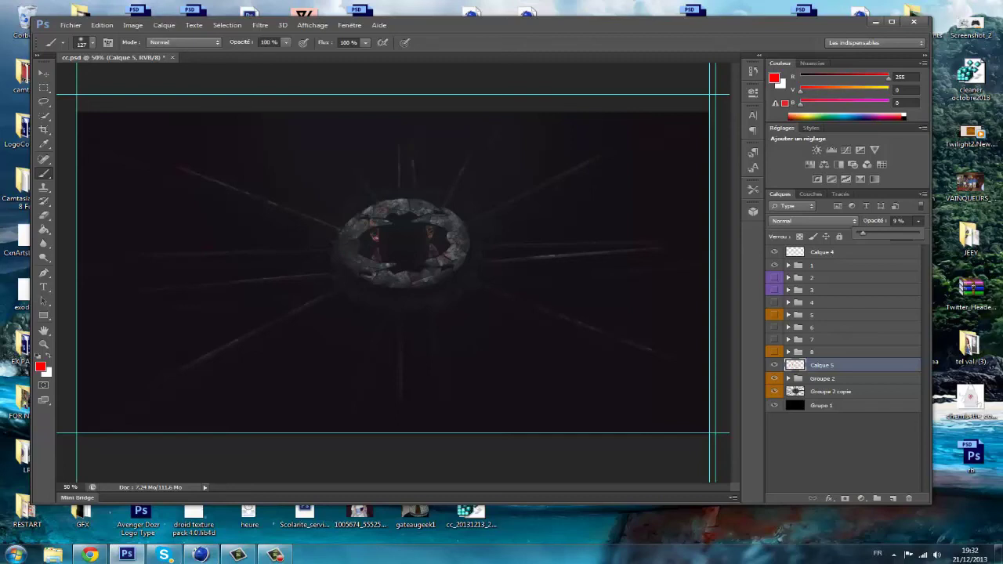
Enlarge the brush to 825 px and paint one soft red glow over the logo's centre on Calque 5
right_click(299, 182)
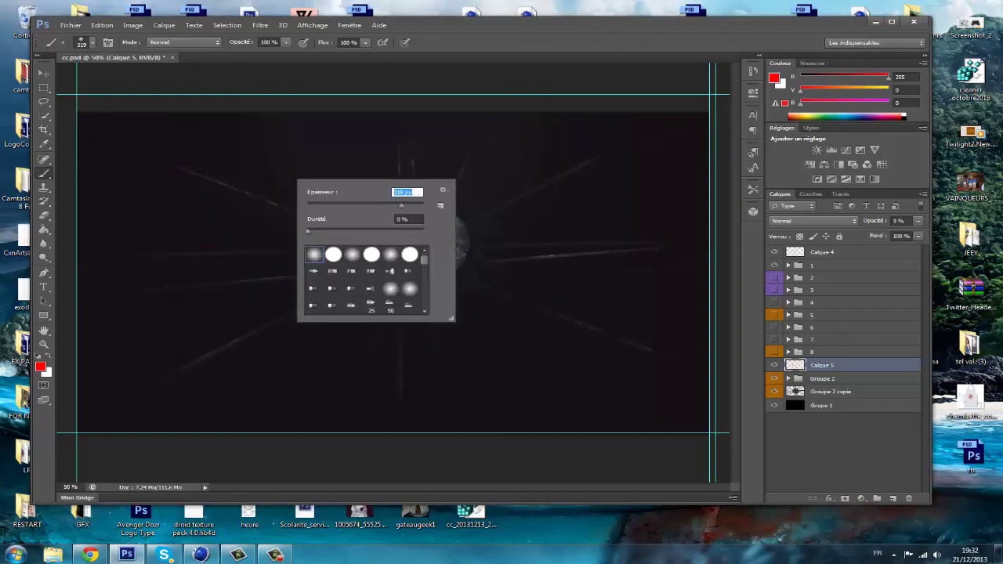
text(825)
key(Return)
click(404, 242)
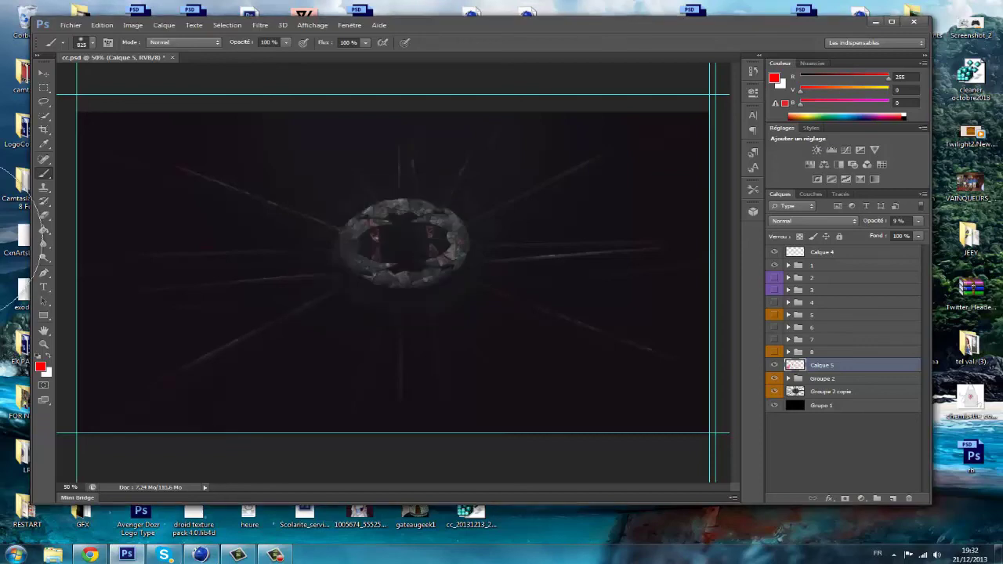
Create a new layer above Calque 5 and paint a large soft red glow in each of the four image corners
click(164, 24)
mouse_move(184, 36)
click(360, 36)
key(Return)
click(137, 153)
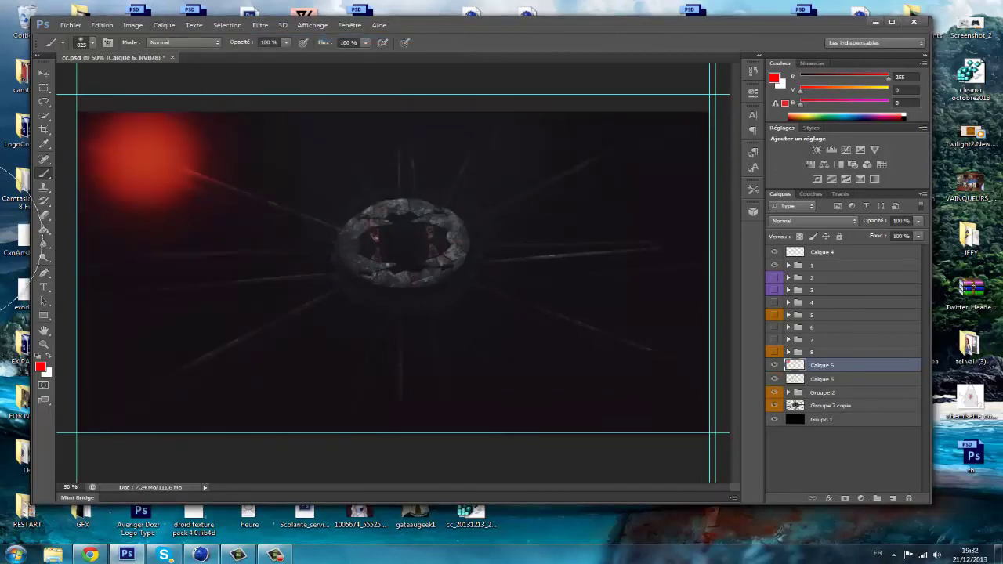
click(138, 384)
click(651, 384)
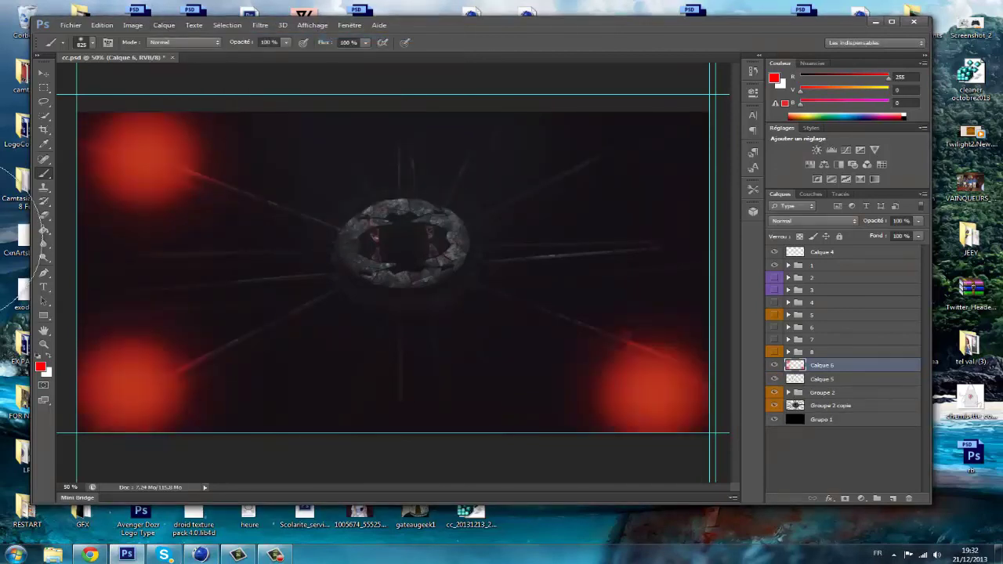
click(650, 152)
Lower the opacity of Calque 6 to 10%, readjust it slightly, and select the Calque 5 layer
click(918, 221)
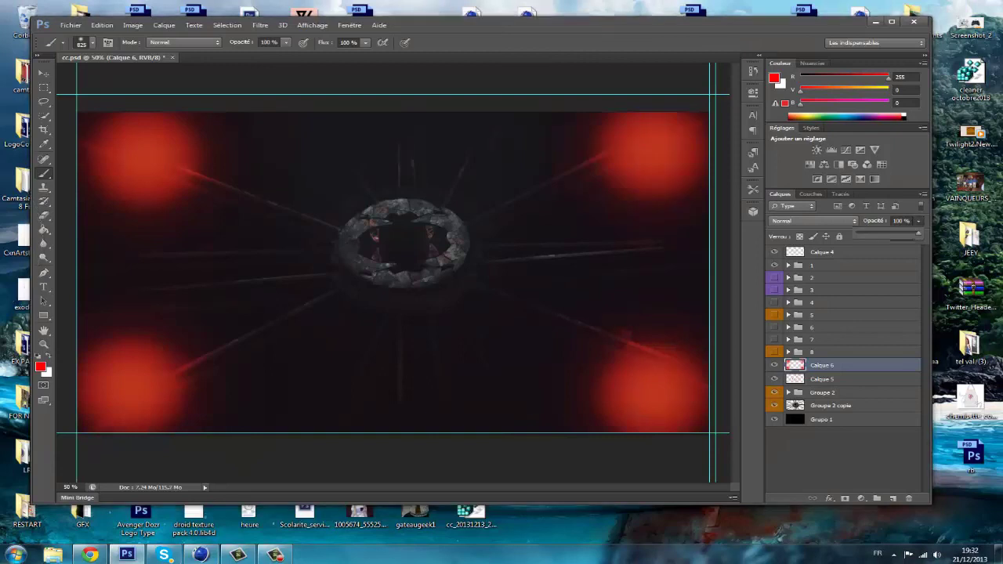
drag(918, 233, 865, 233)
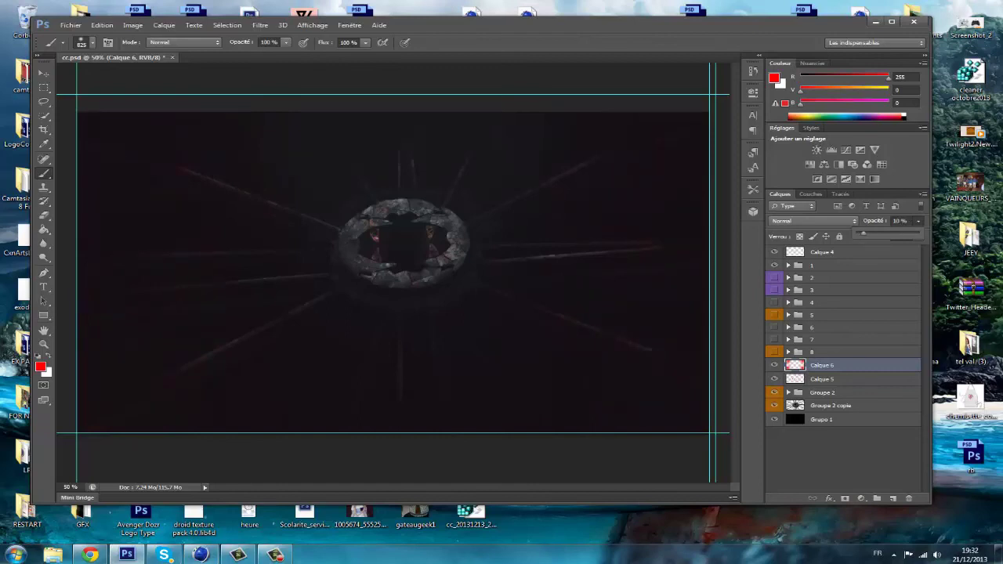
key(v)
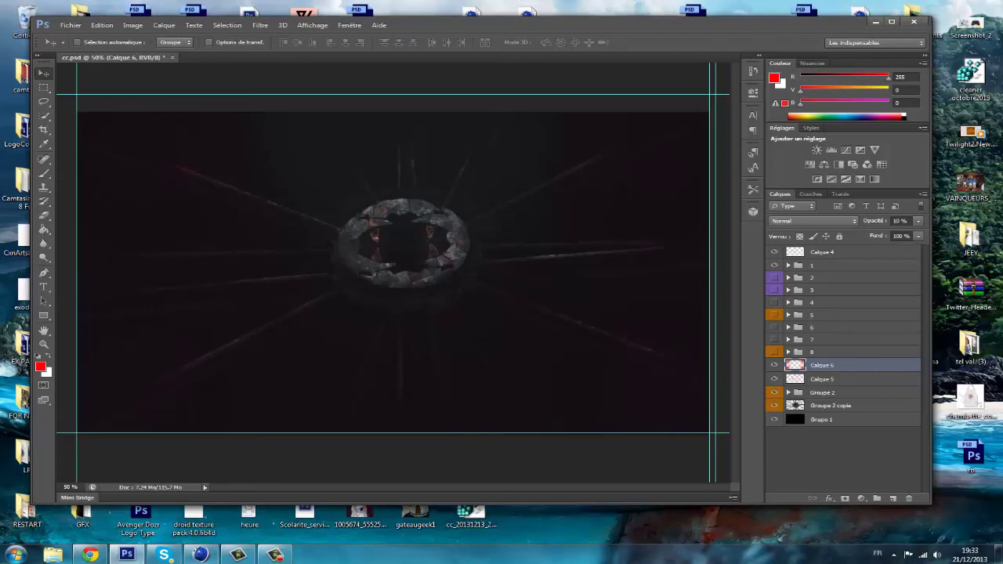
click(918, 221)
drag(870, 234, 867, 233)
click(821, 378)
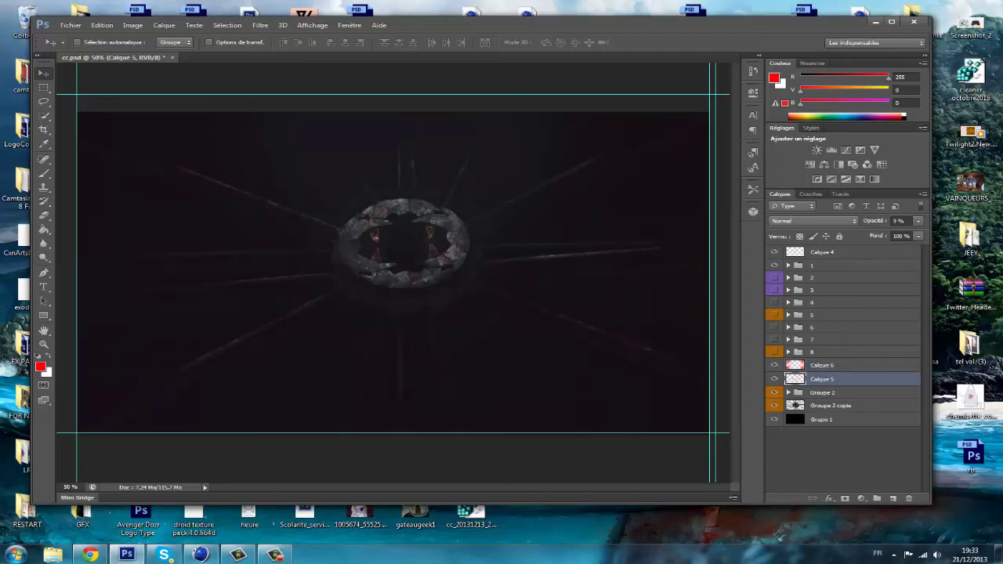
Move the layers from Calque 6 through Groupe 2 copie together toward the canvas's upper left, and shift group 1 slightly the same way
mouse_move(821, 251)
mouse_down()
mouse_move(821, 296)
mouse_move(821, 251)
mouse_up()
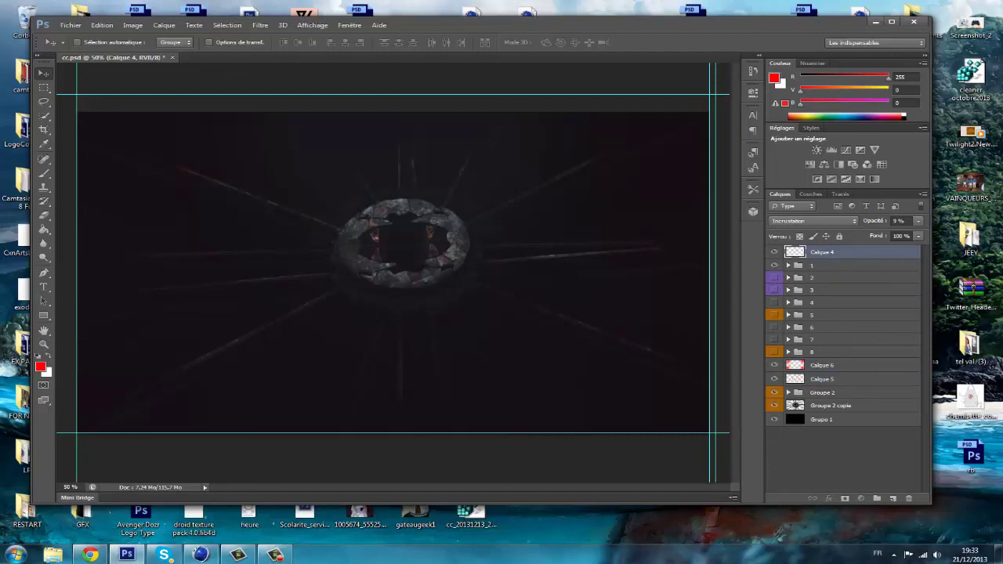
click(822, 366)
shift+click(831, 406)
drag(476, 296, 343, 276)
click(839, 277)
click(838, 265)
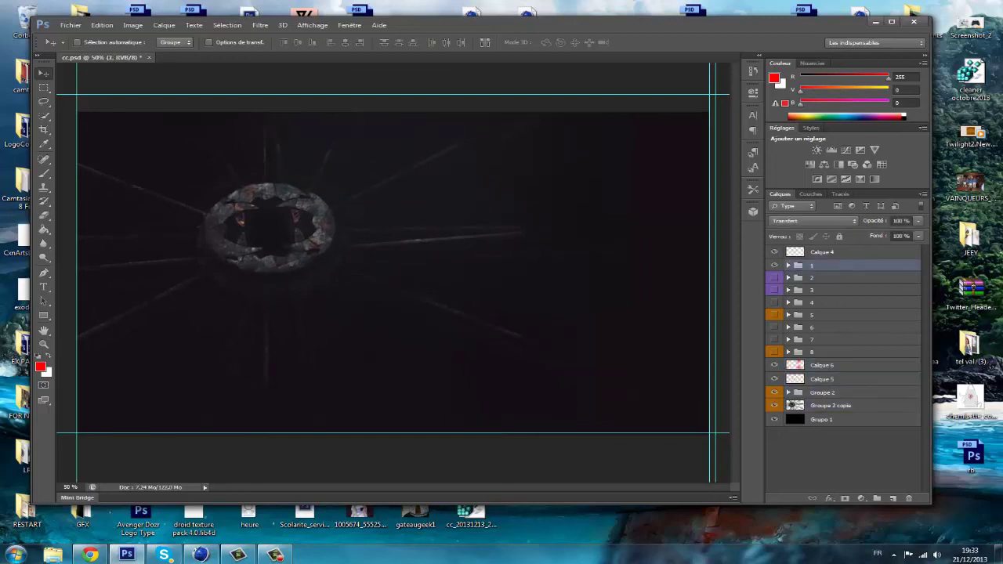
drag(386, 187, 361, 178)
Create a large paragraph text box in the empty area beside the logo, above group 1, with the text size set to 72 pt
click(44, 287)
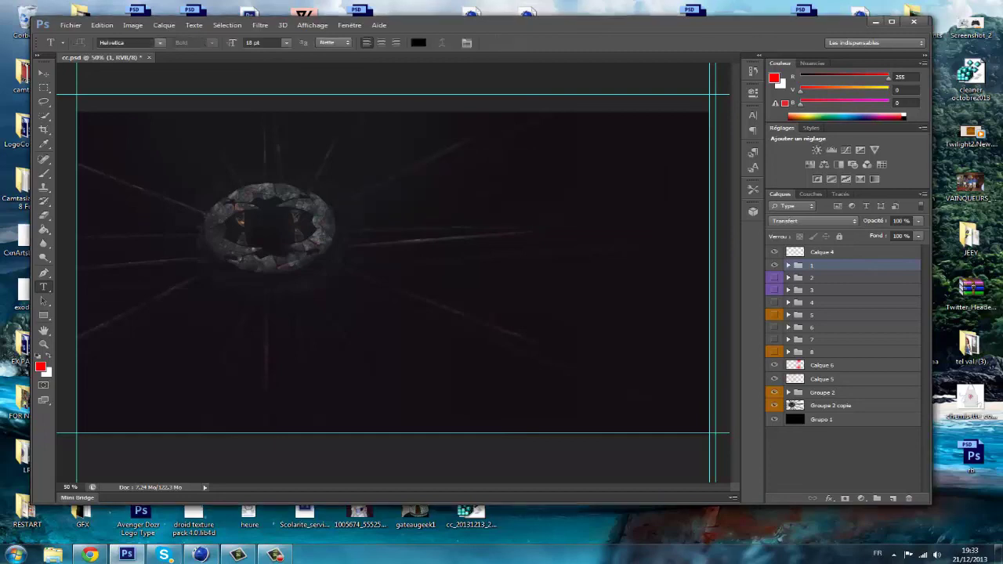
drag(406, 156, 698, 394)
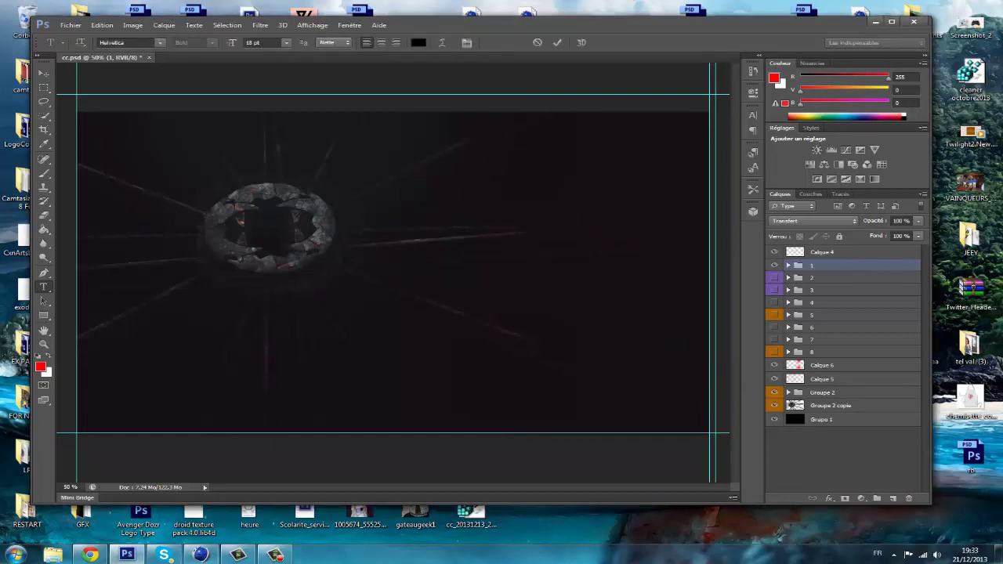
click(287, 43)
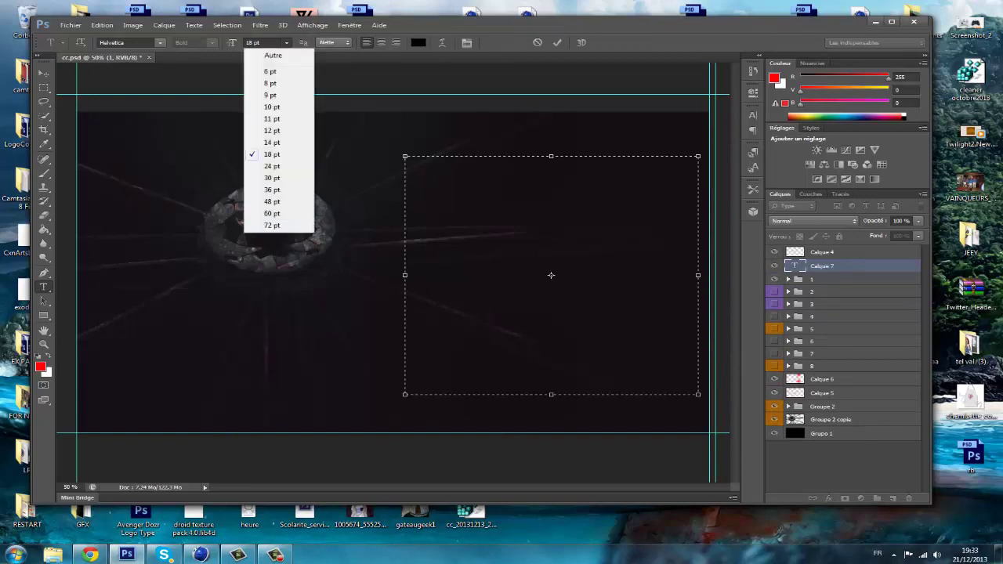
click(271, 225)
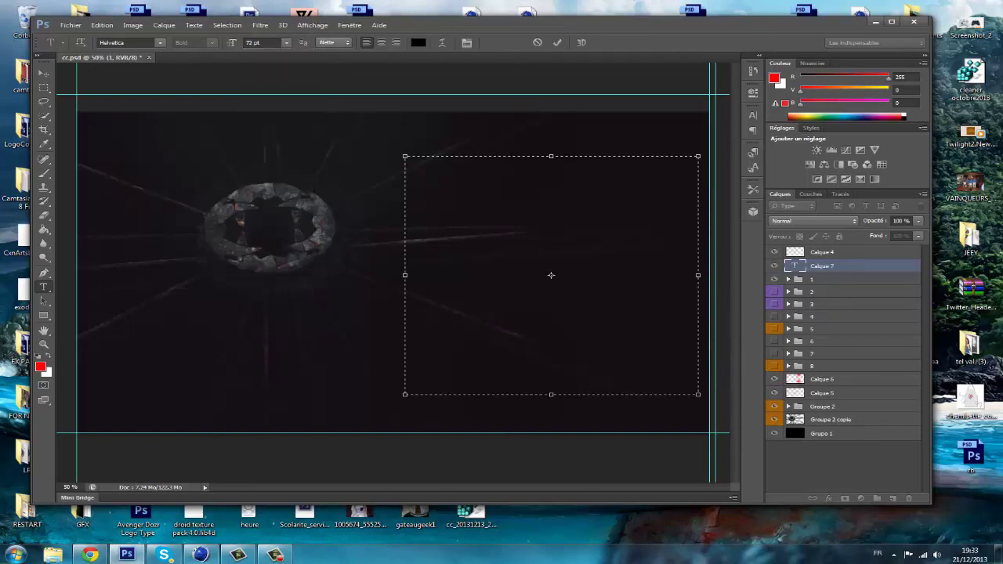
text(WTFndz)
key(Left)
key(Left)
key(Left)
key(Left)
key(ctrl+a)
key(BackSpace)
Enter "WIINDZ LOGO TUTORIEL PENTOOL 2.0 YEEEAAAH" over three lines in the text box
text(WINDZ LOGO)
text(TUTO)
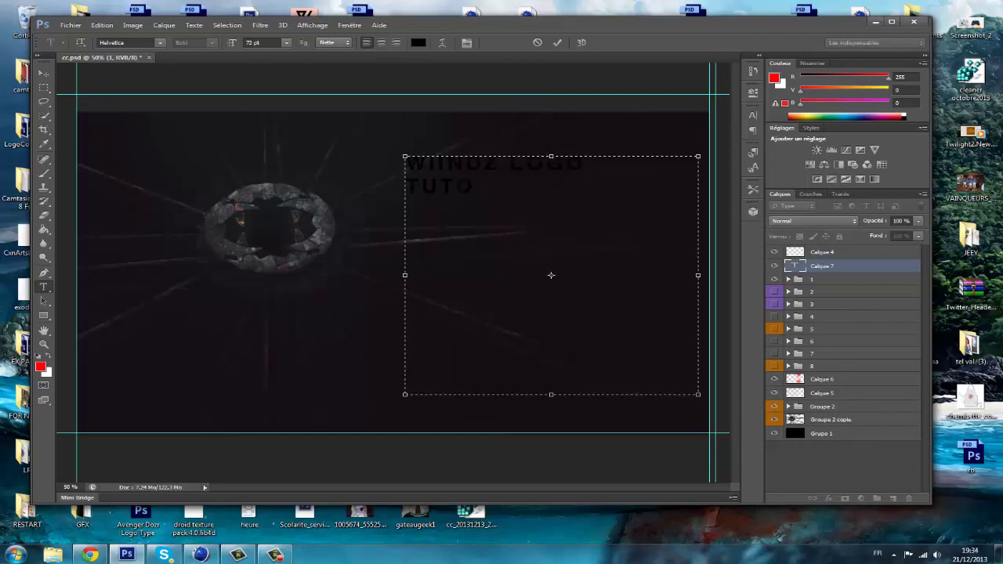
text(RI      )
text(TOOL)
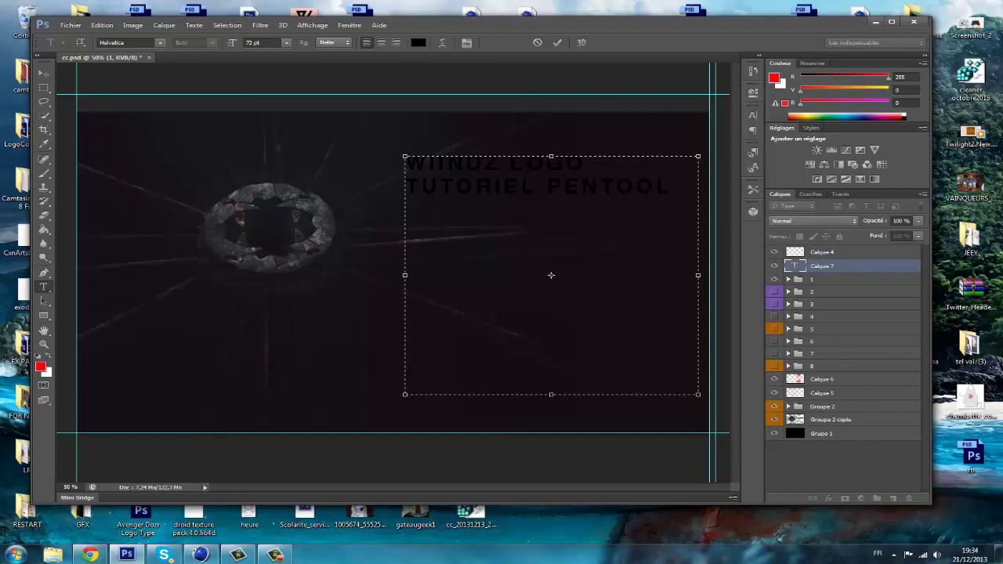
text(2 0 YEEEAAAH)
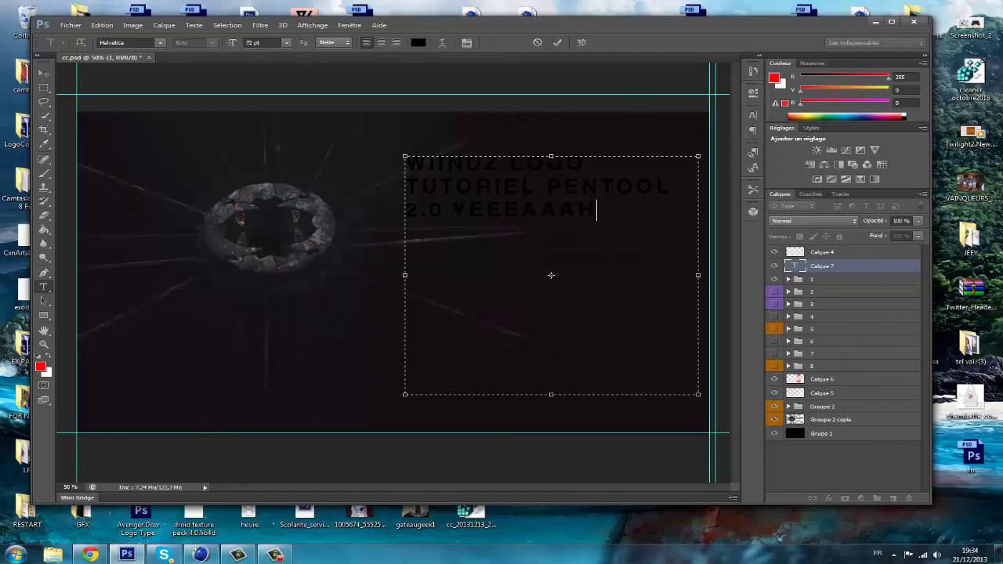
Set the font of the whole text to the "Berate The Elem..." family
key(ctrl+a)
click(160, 43)
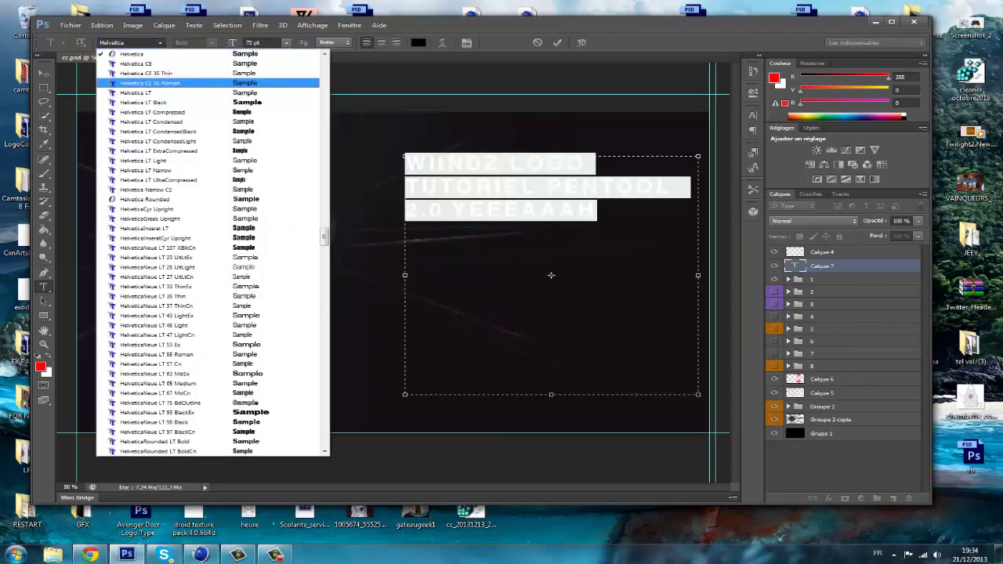
key(Escape)
double_click(112, 43)
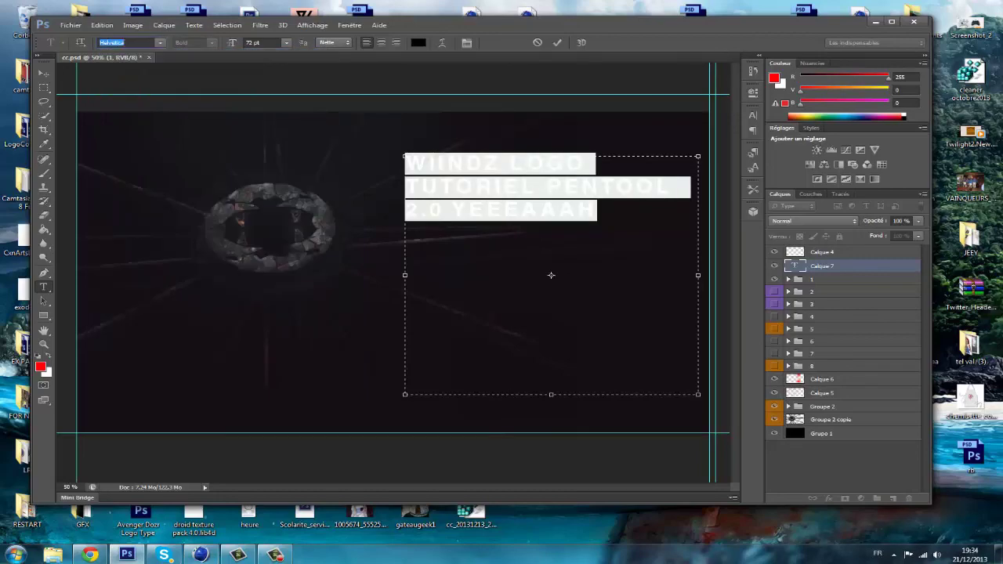
text(ba)
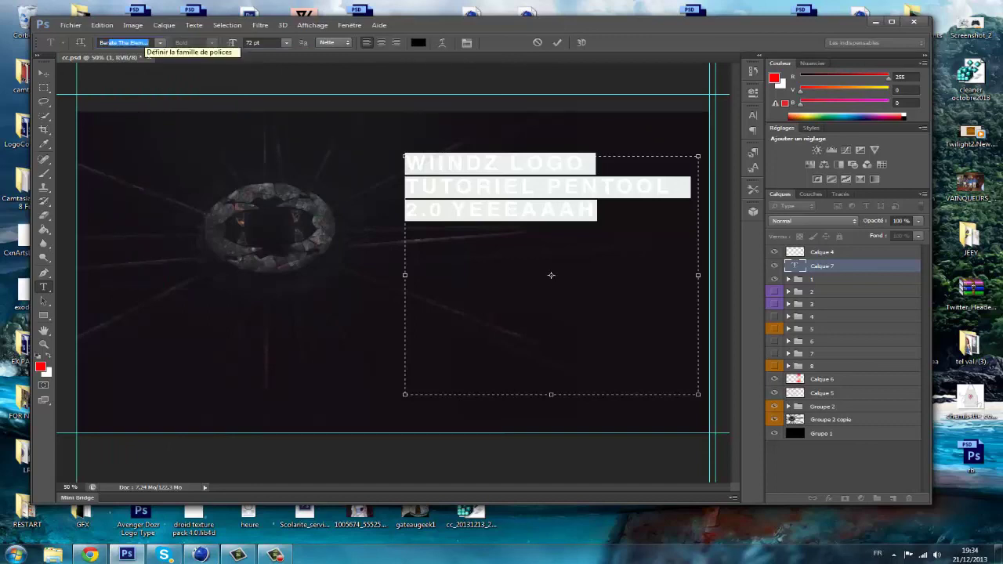
key(Return)
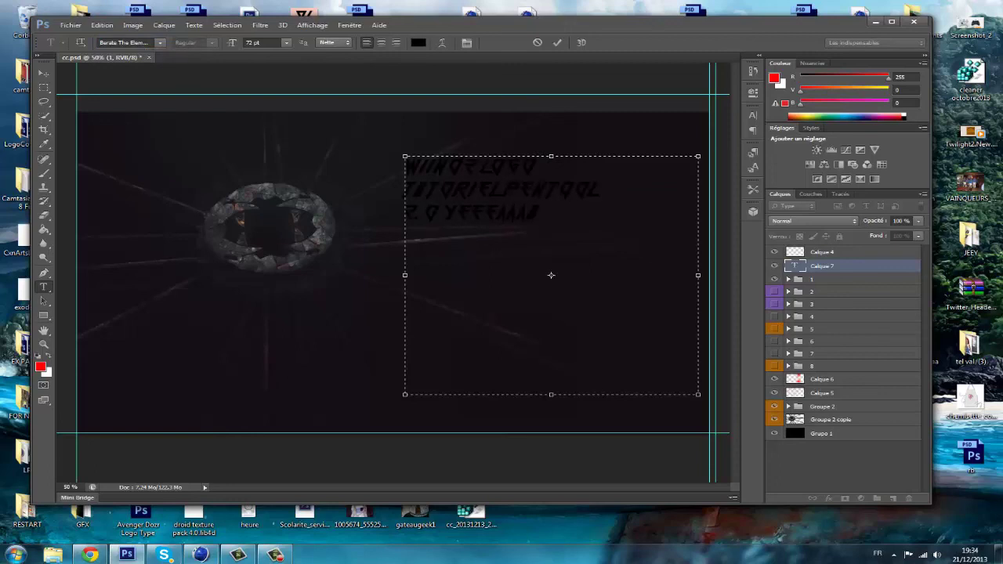
key(ctrl+a)
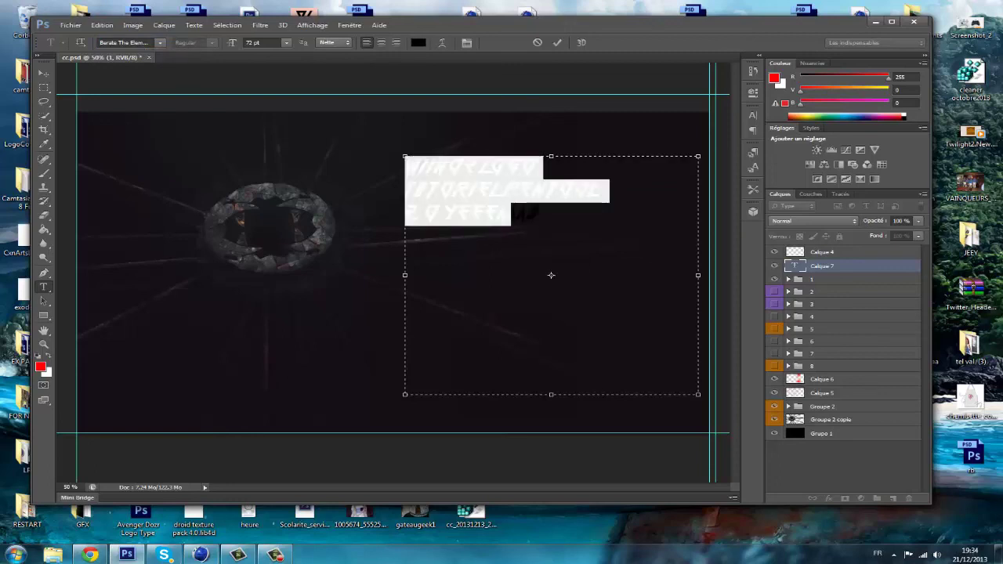
click(164, 555)
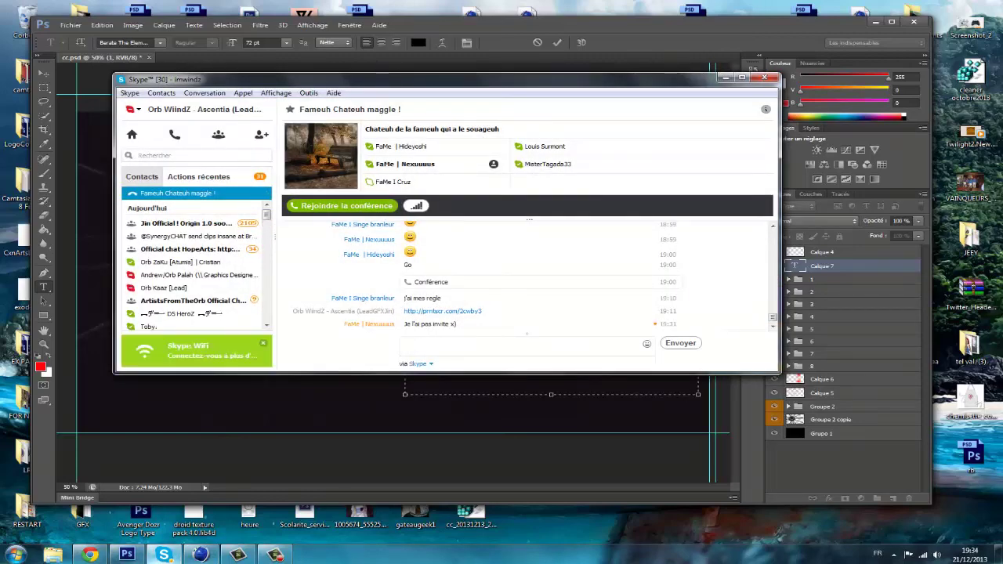
click(164, 555)
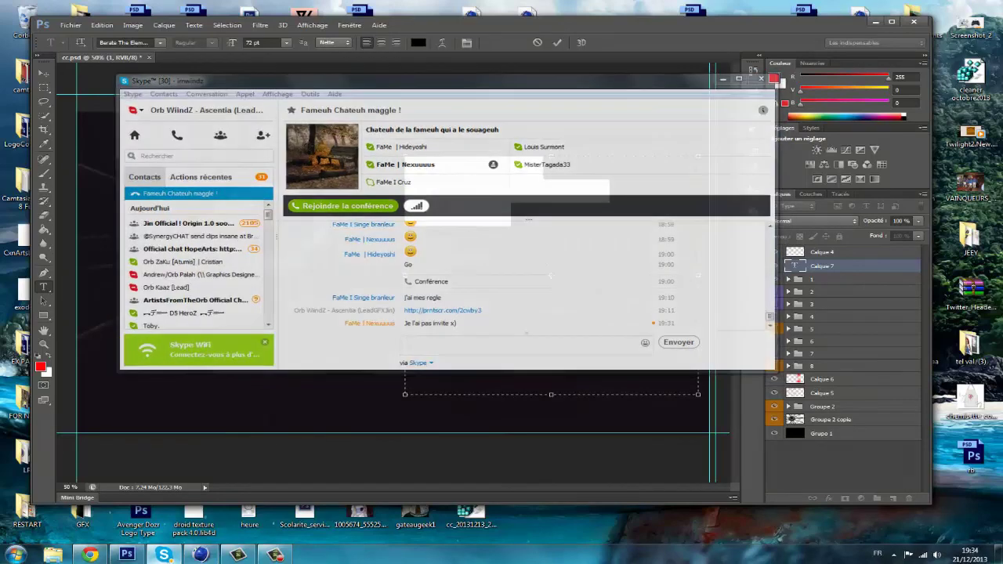
Set all three text lines to 72 pt and move the text block straight down to sit level with the logo
click(531, 214)
click(542, 214)
drag(487, 214, 430, 167)
click(541, 214)
drag(542, 213, 408, 163)
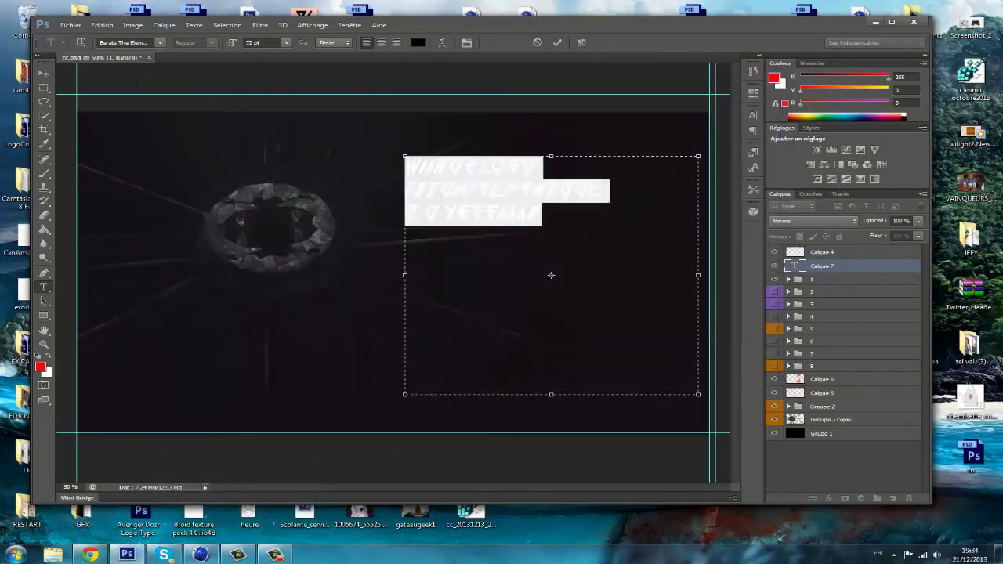
click(286, 43)
click(267, 225)
click(43, 73)
drag(419, 242, 419, 304)
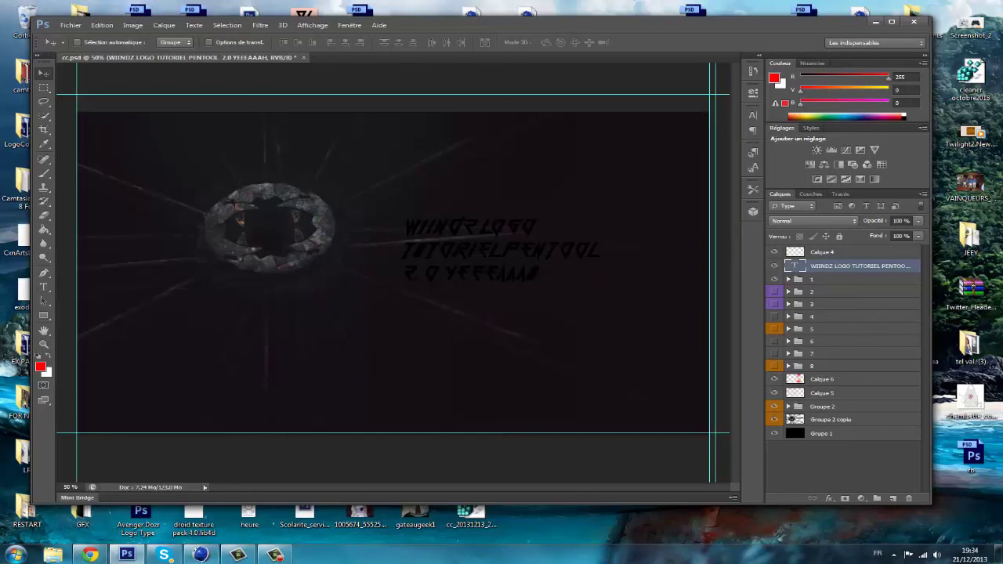
Apply the last preset layer style, the muted gold bevelled gradient, to the text layer
double_click(915, 266)
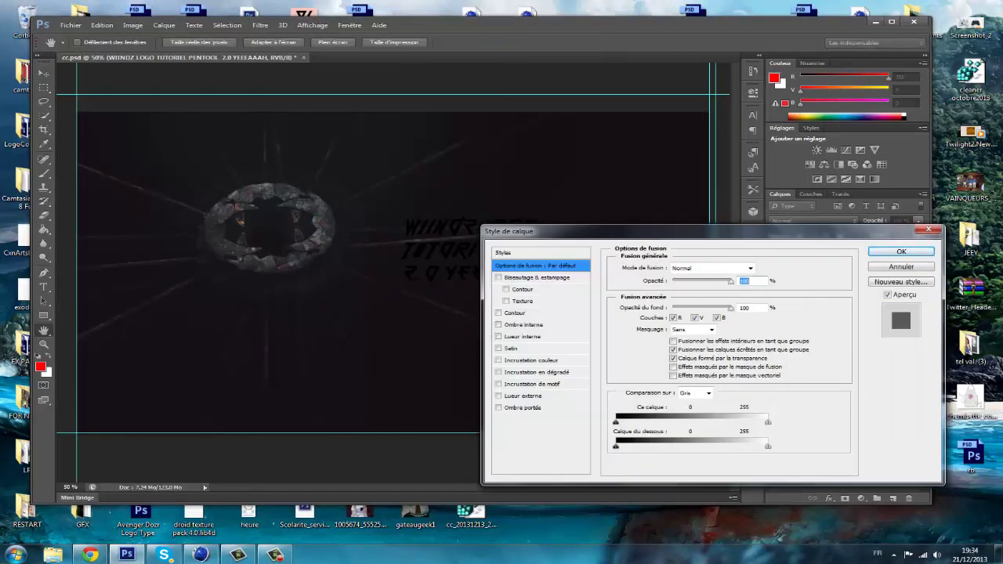
click(503, 252)
click(712, 382)
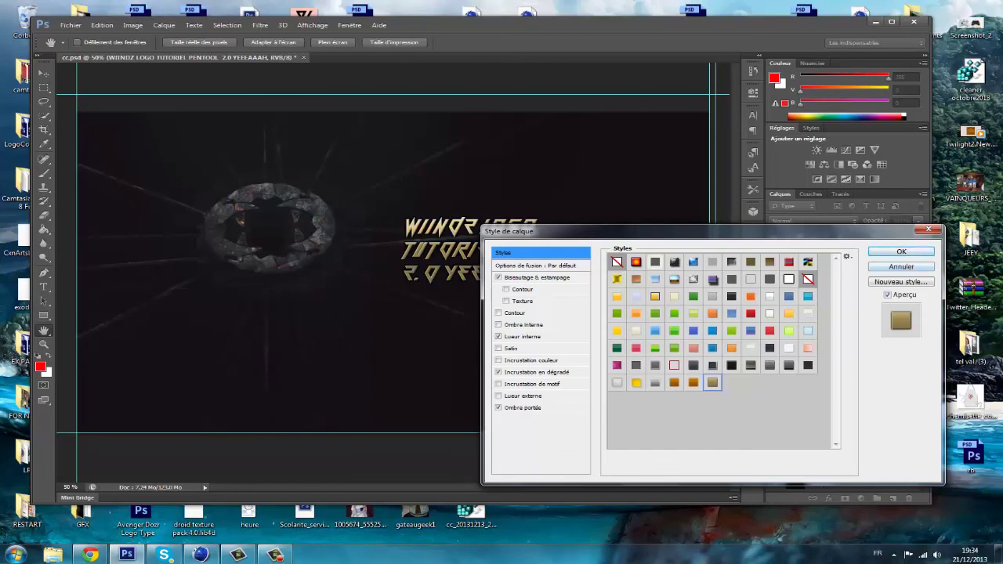
click(901, 252)
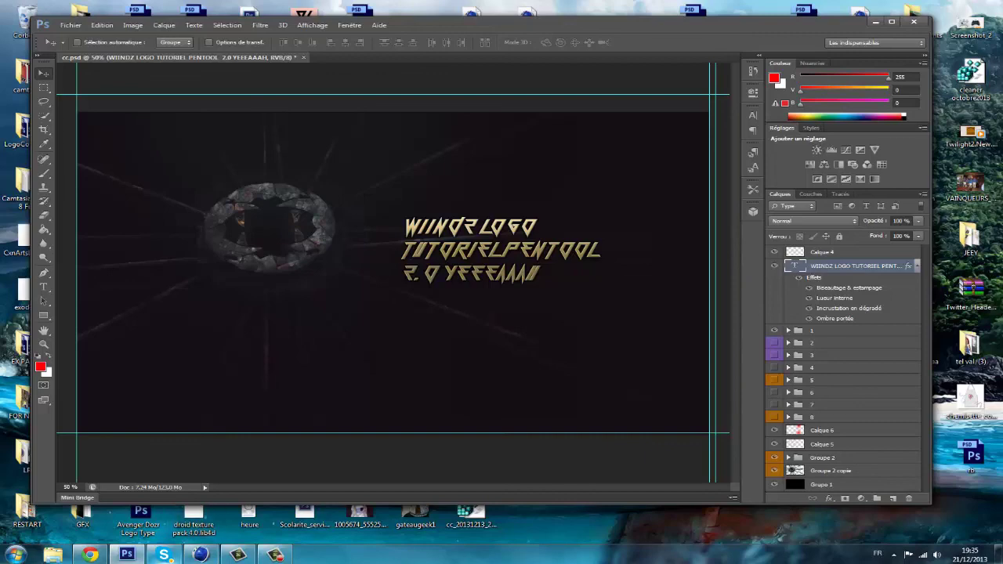
click(163, 555)
click(163, 555)
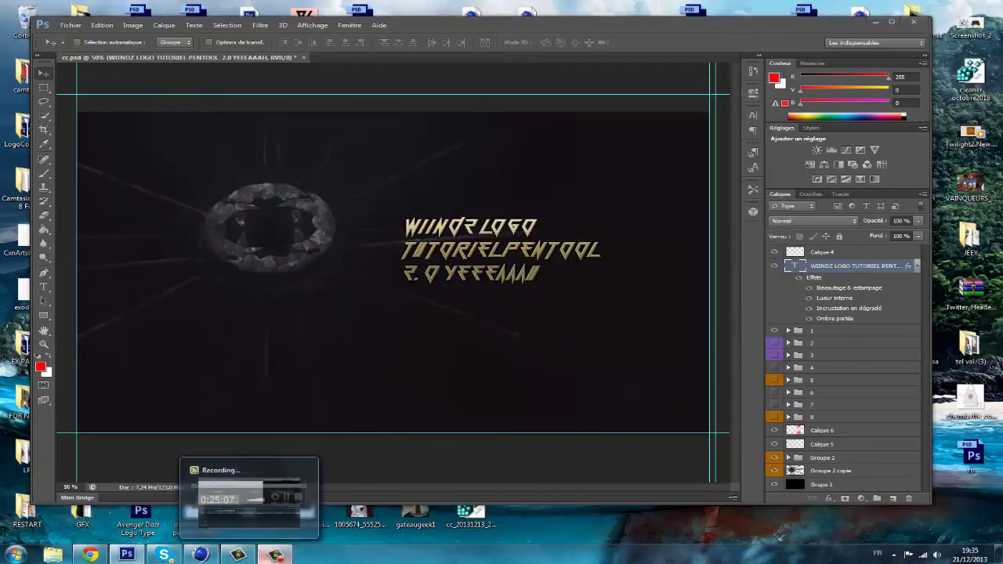
click(274, 555)
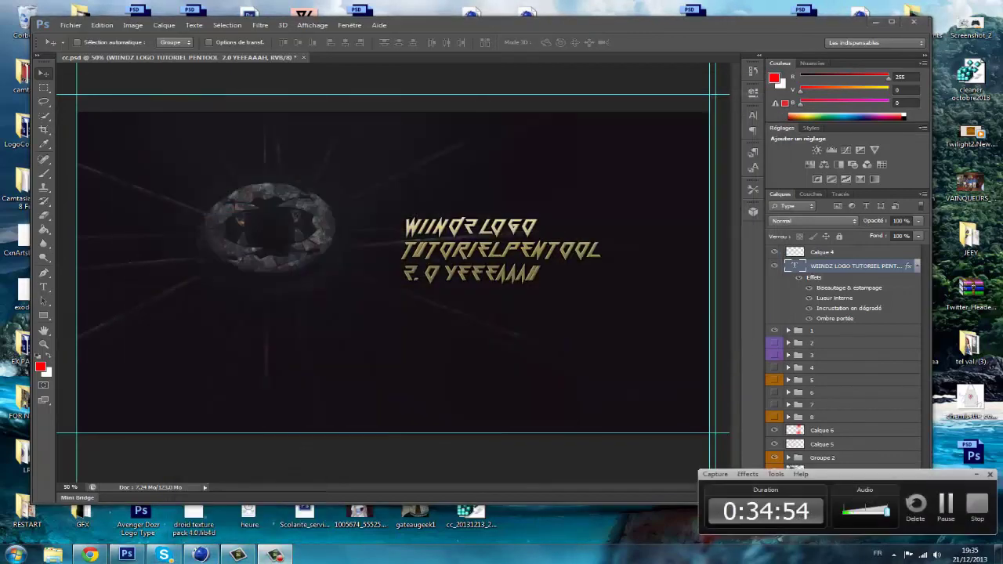